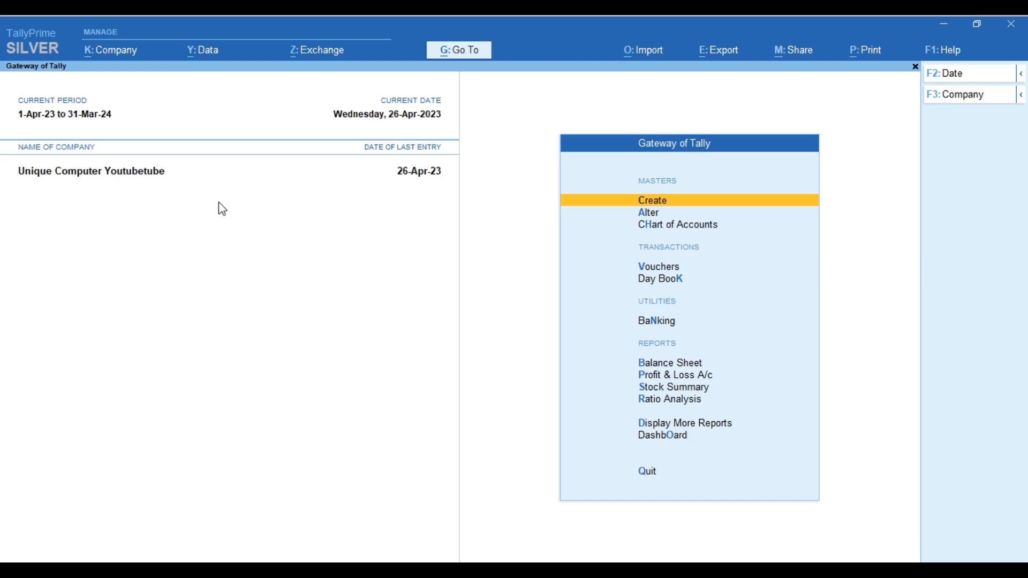
Start a new sales voucher using the SALES voucher class.
key(Down)
key(Down)
key(Down)
key(Down)
key(Up)
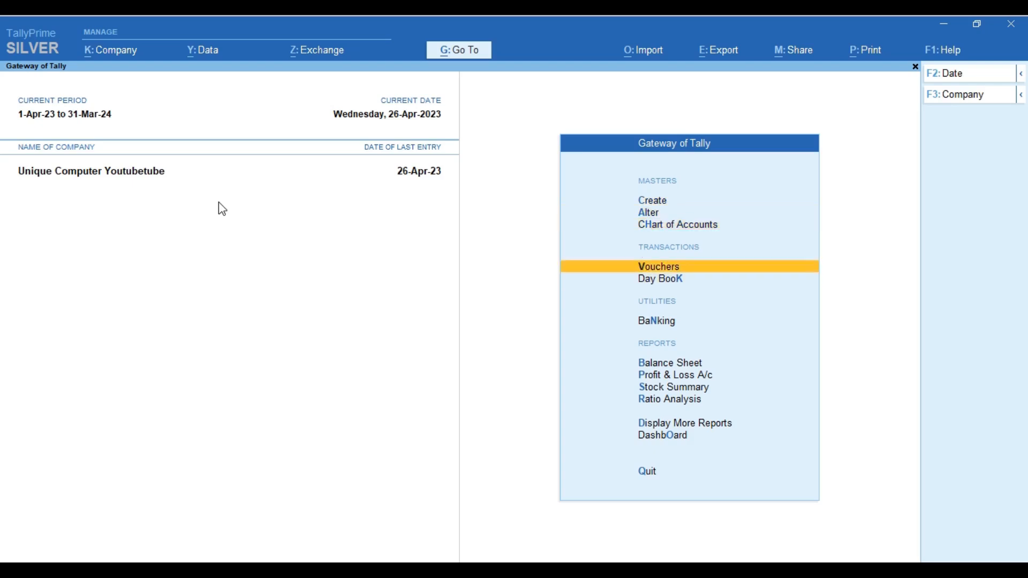
key(Return)
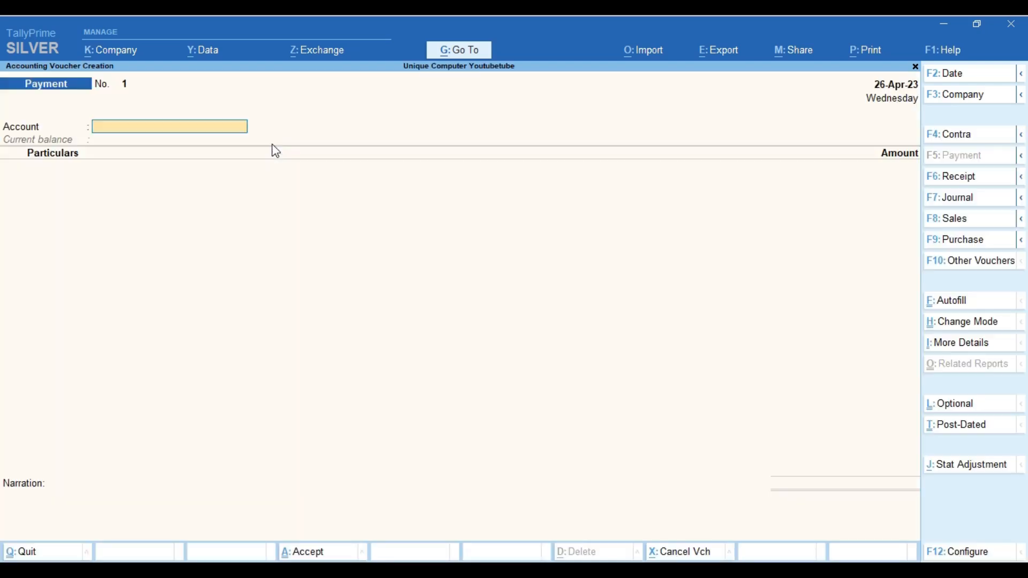
key(F8)
key(Down)
key(Return)
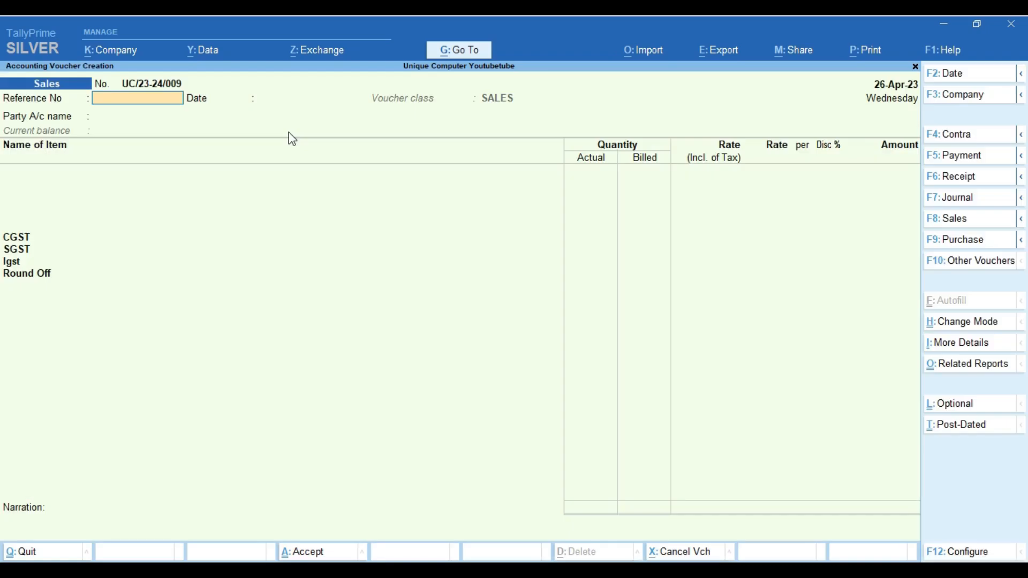
Choose the individual customer's ledger as the party account, leaving the reference number blank and accepting the default dispatch and party details.
key(Return)
key(Return)
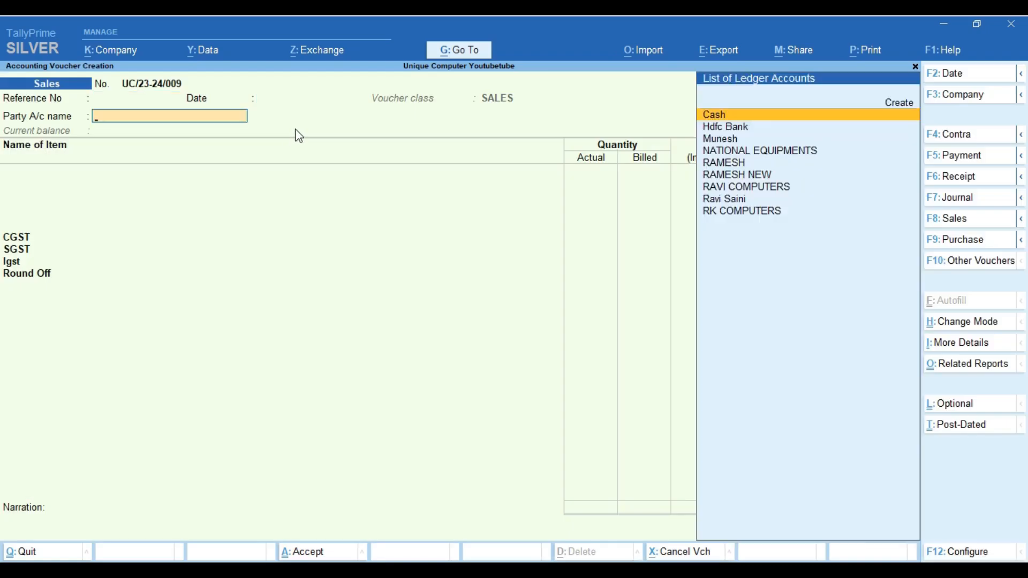
key(Down)
key(Down)
key(Down)
key(Down)
key(Down)
key(Down)
key(Down)
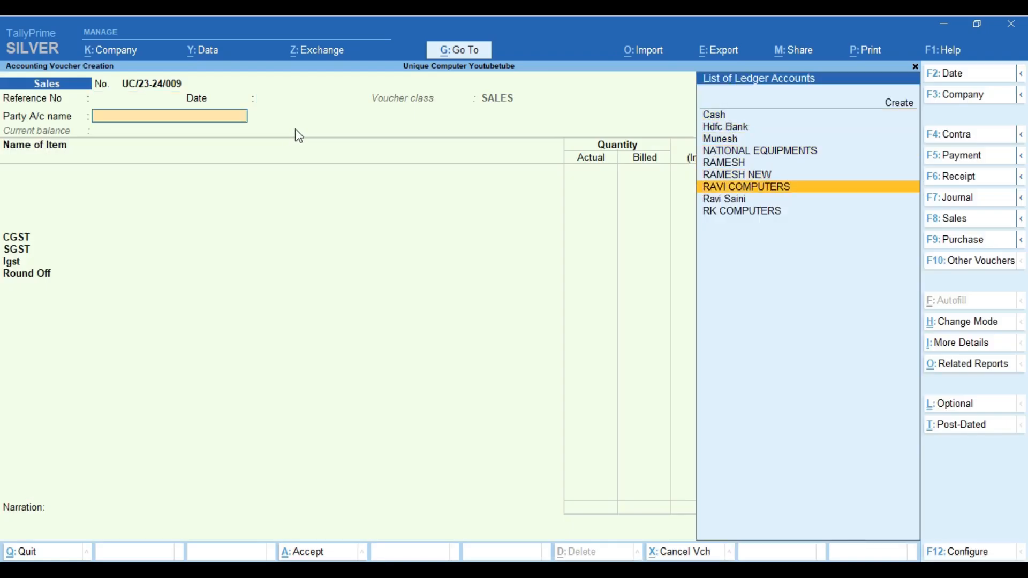
key(Return)
key(Return)
key(Return)
key(Return)
key(Return)
key(Return)
key(Return)
key(Return)
key(Return)
key(Return)
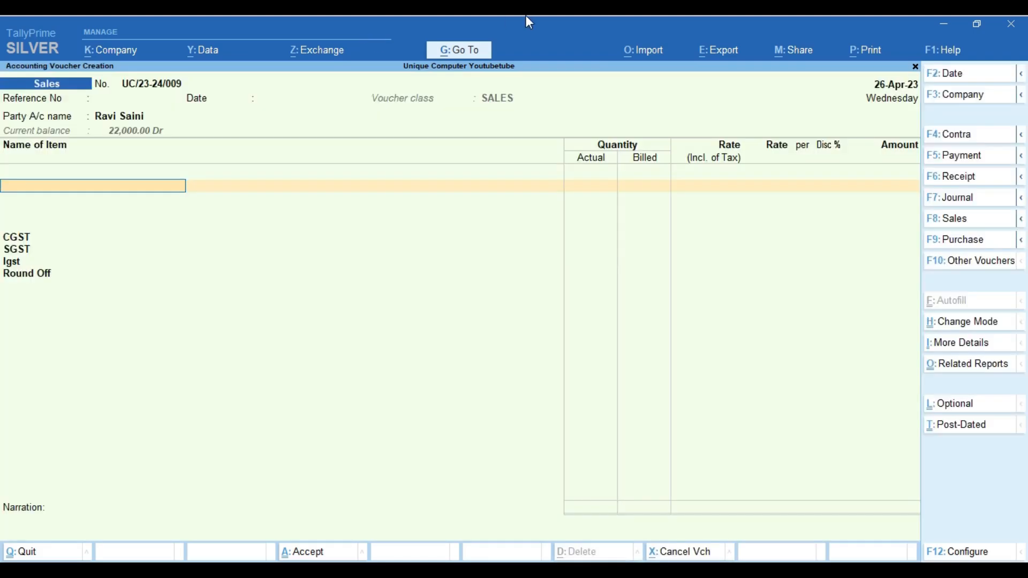
Create a stock item named Service from within the voucher, under Primary with NOS as its unit.
key(alt+c)
text(Service)
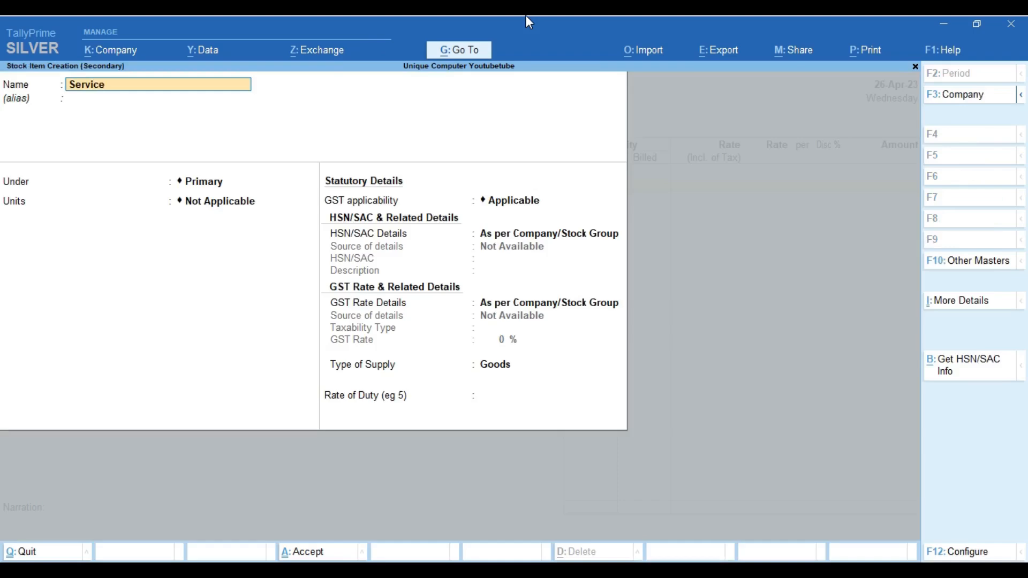
key(Return)
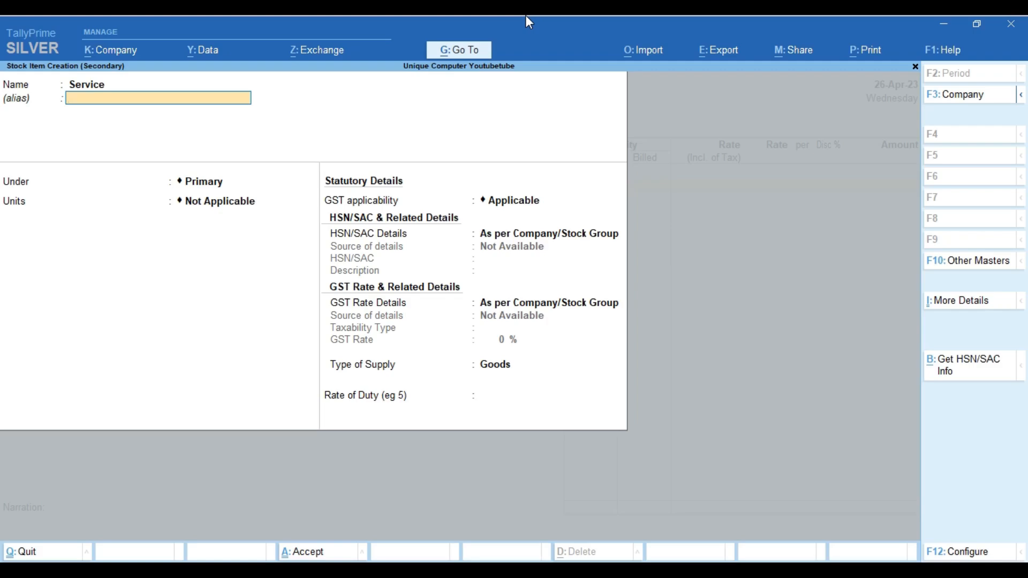
key(Return)
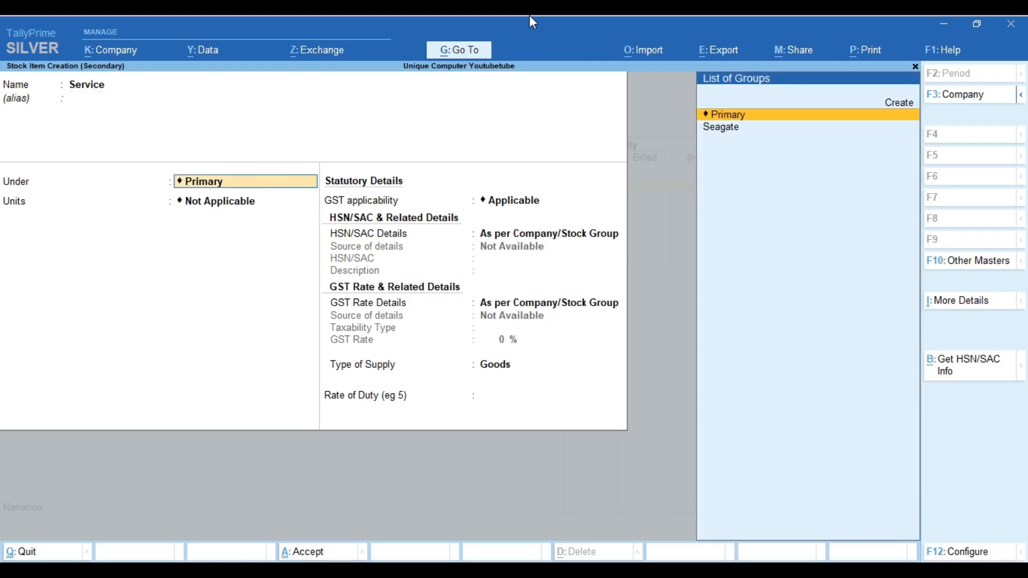
key(Return)
key(Down)
key(Down)
key(Return)
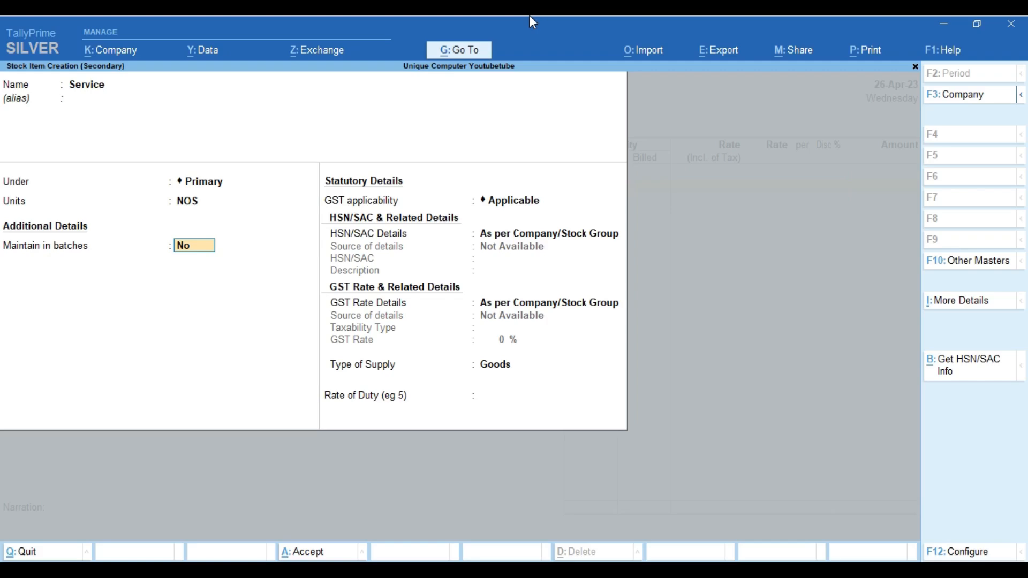
Keep batches off and GST applicable for the Service item, and set its HSN/SAC details to Specify in Voucher.
key(Return)
key(Return)
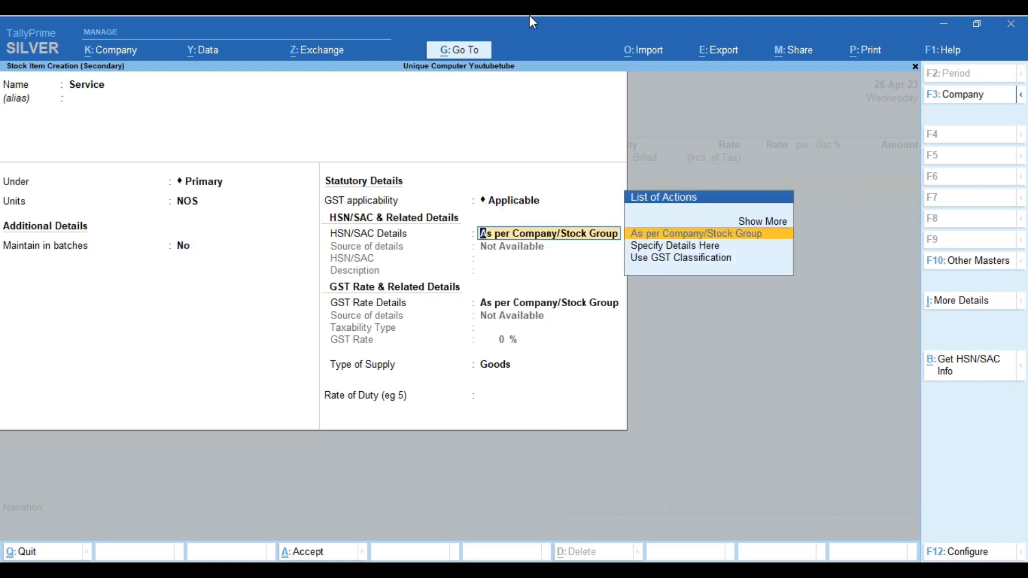
key(Up)
key(Return)
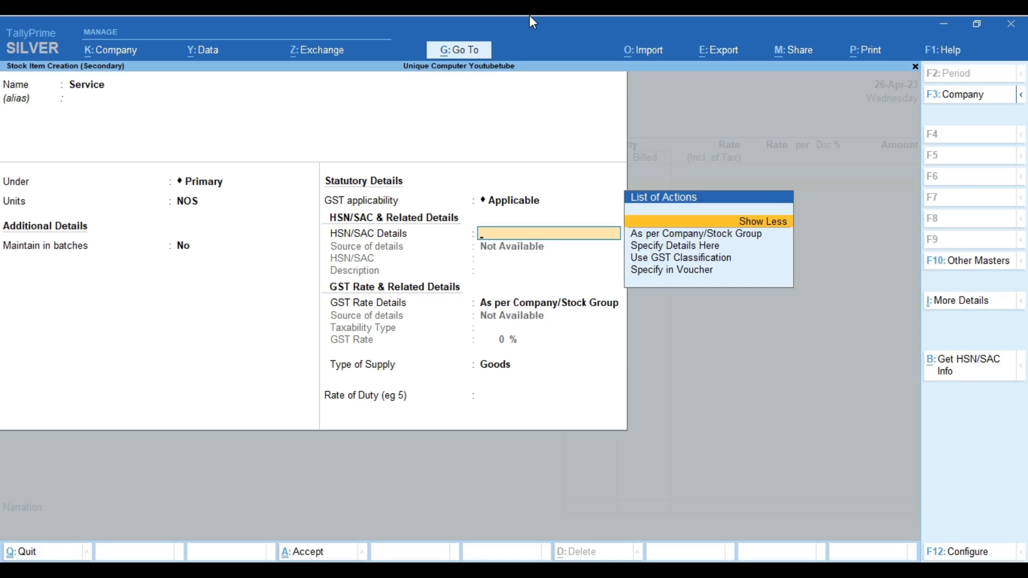
key(Down)
key(Down)
key(Down)
key(Down)
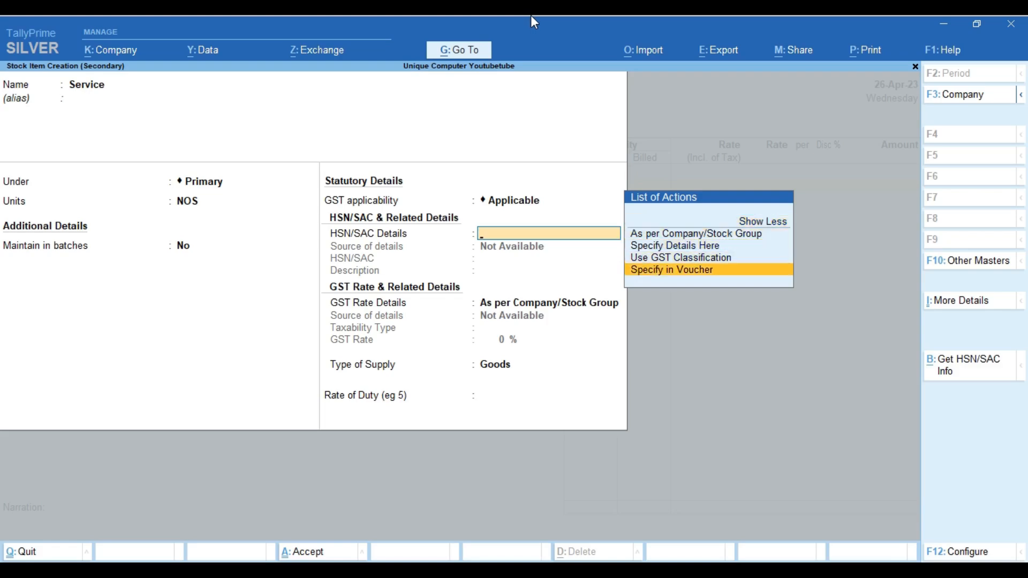
key(Return)
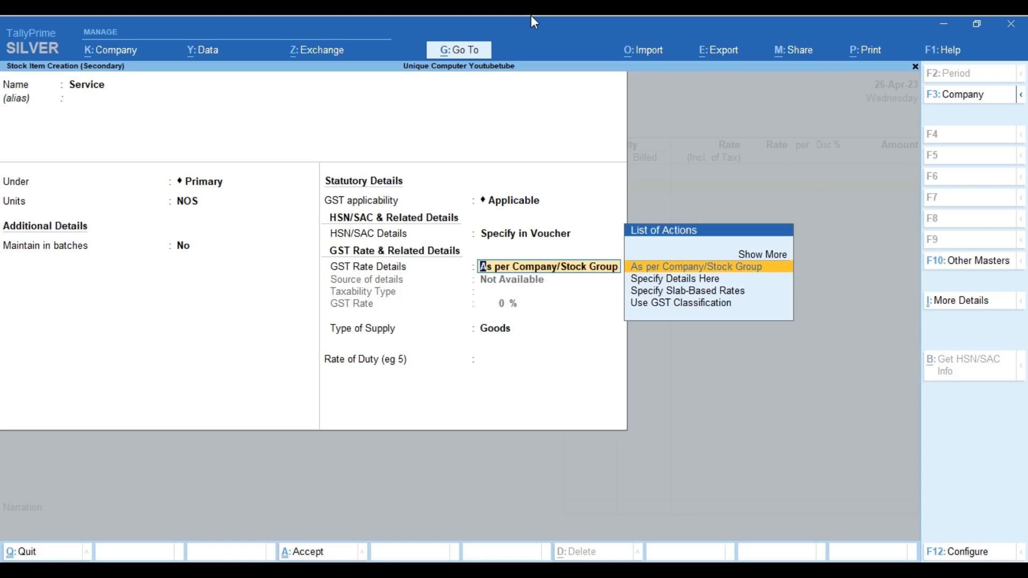
Set the Service item's GST rate details to Specify in Voucher.
key(Down)
key(Up)
key(Up)
key(Return)
key(Down)
key(Down)
key(Down)
key(Down)
key(Down)
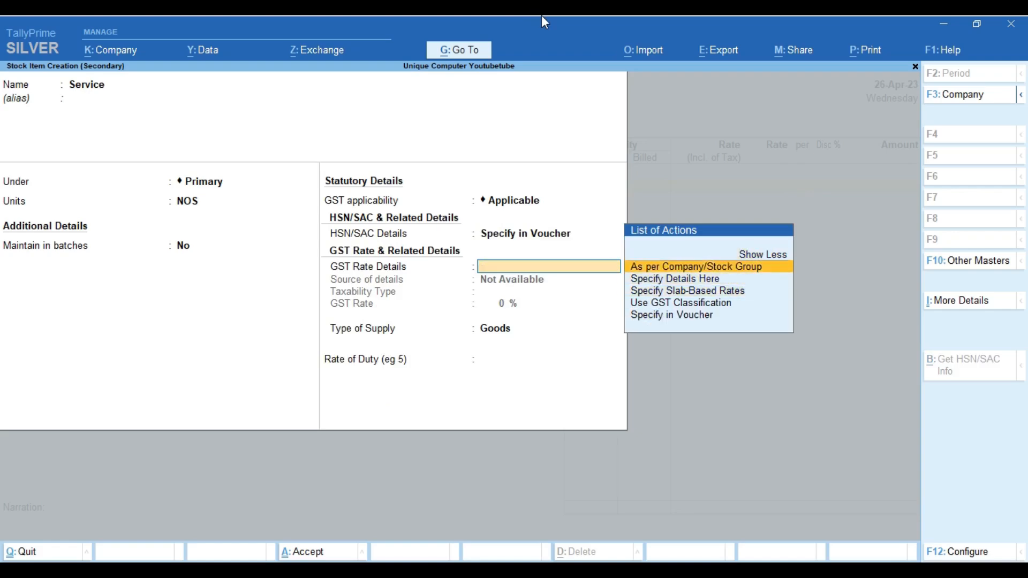
key(Return)
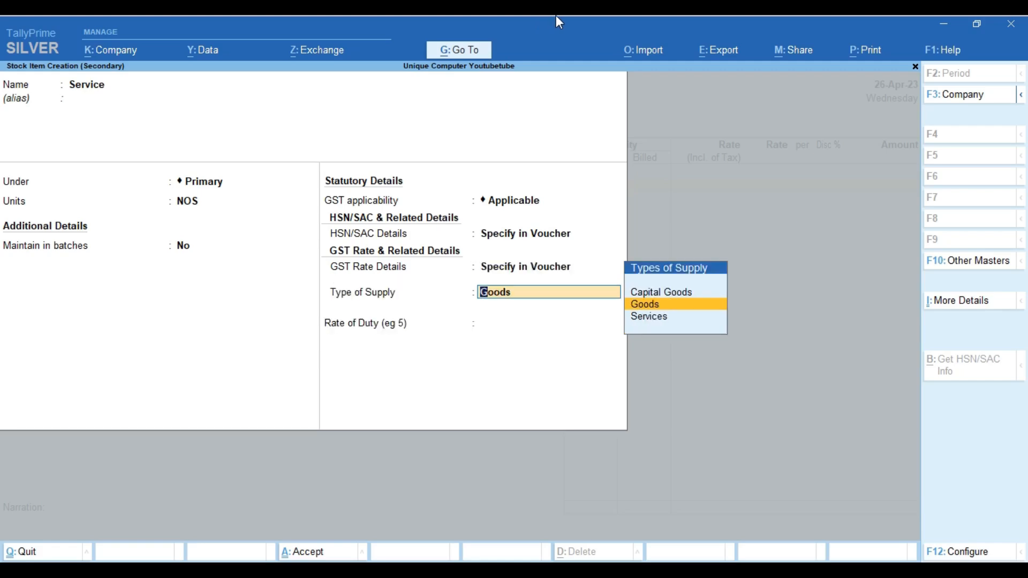
Set the item's type of supply to Services, leave the rate of duty at 0 and save the stock item.
key(Down)
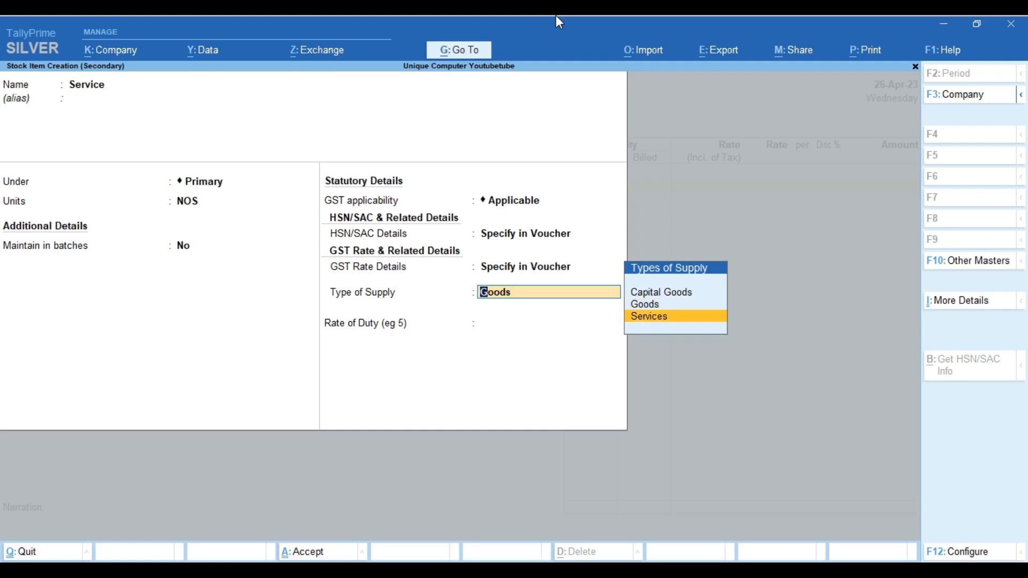
key(Return)
key(Return)
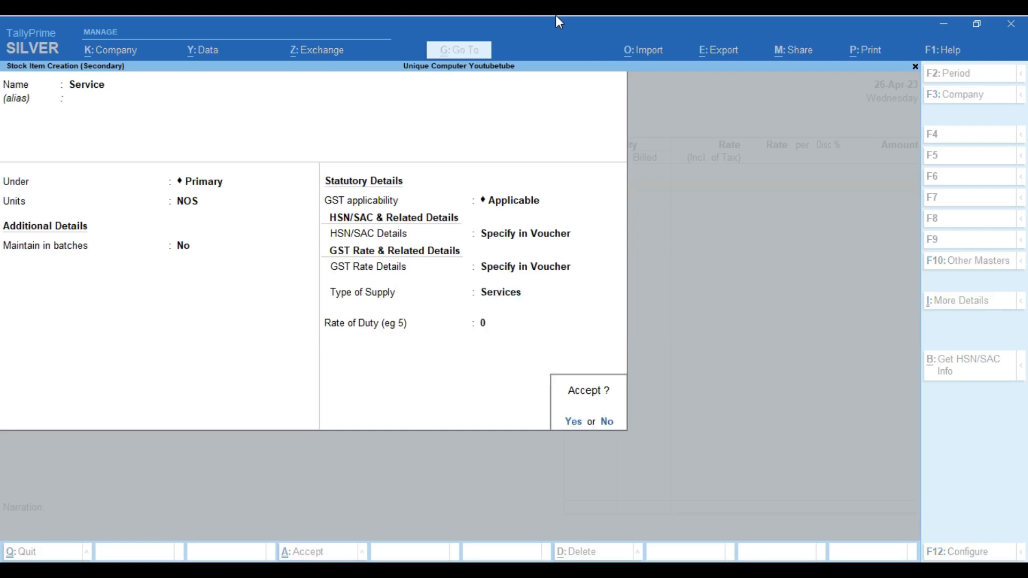
key(Return)
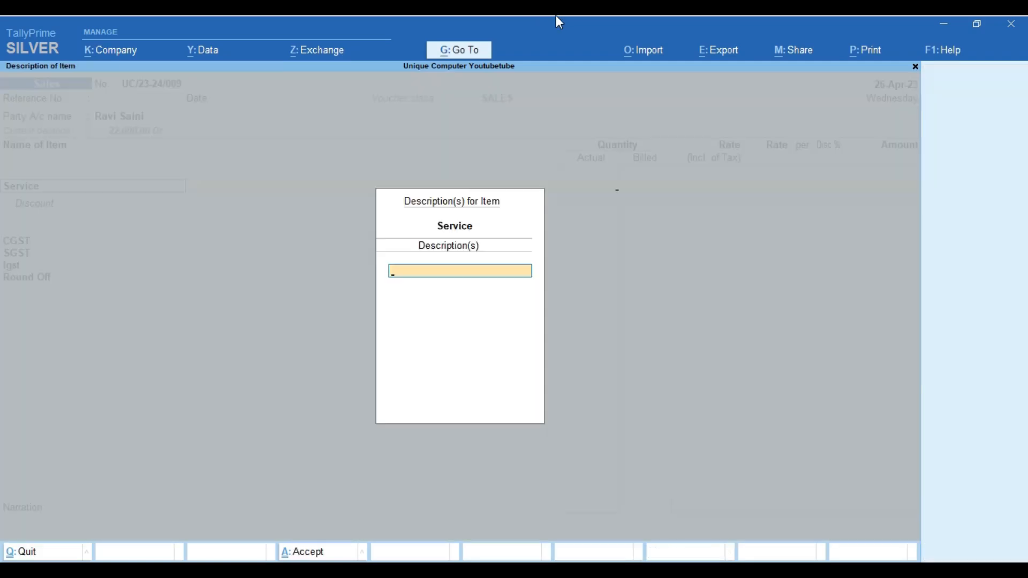
key(Return)
text(10)
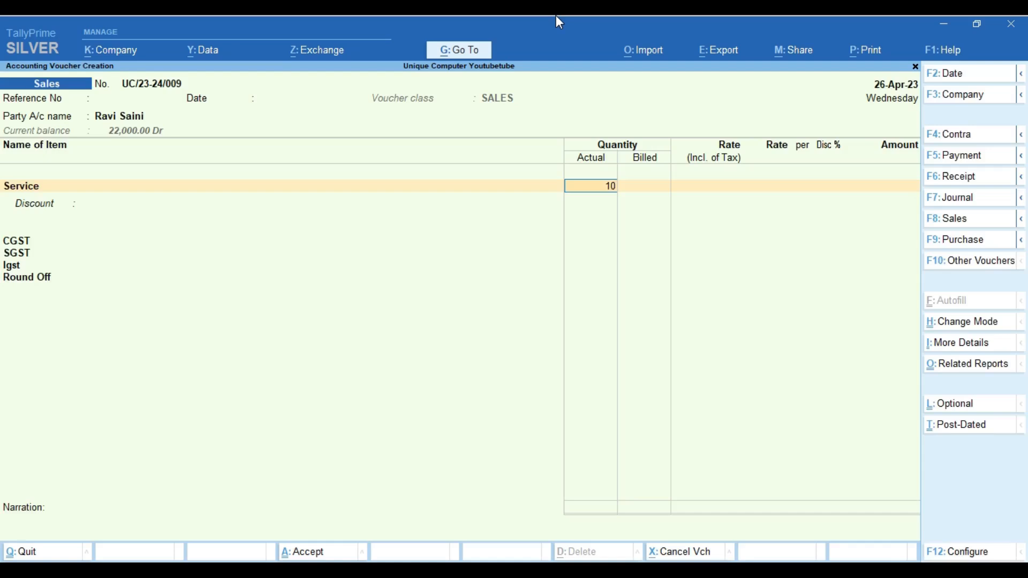
key(Return)
key(Return)
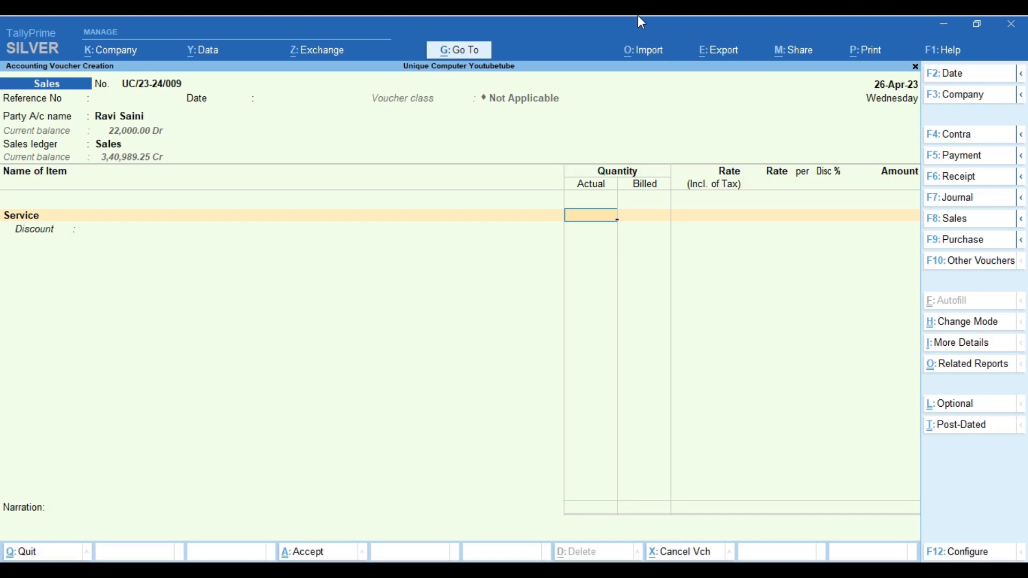
Enter a quantity of 10 NOS at a tax-inclusive rate of 1,000 for the Service line and accept its amount.
text(10)
key(Return)
key(Return)
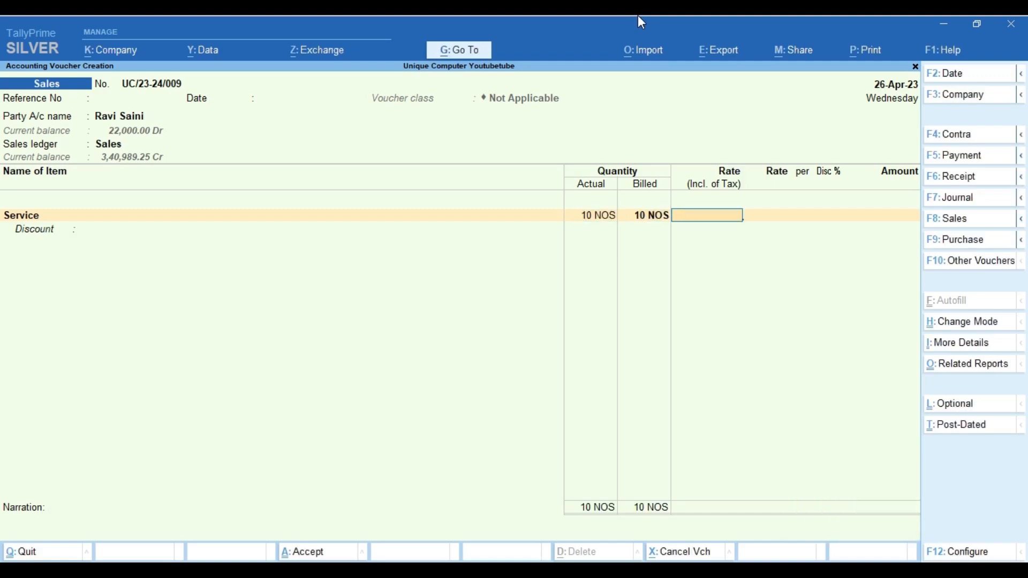
text(1,000)
key(Return)
key(Return)
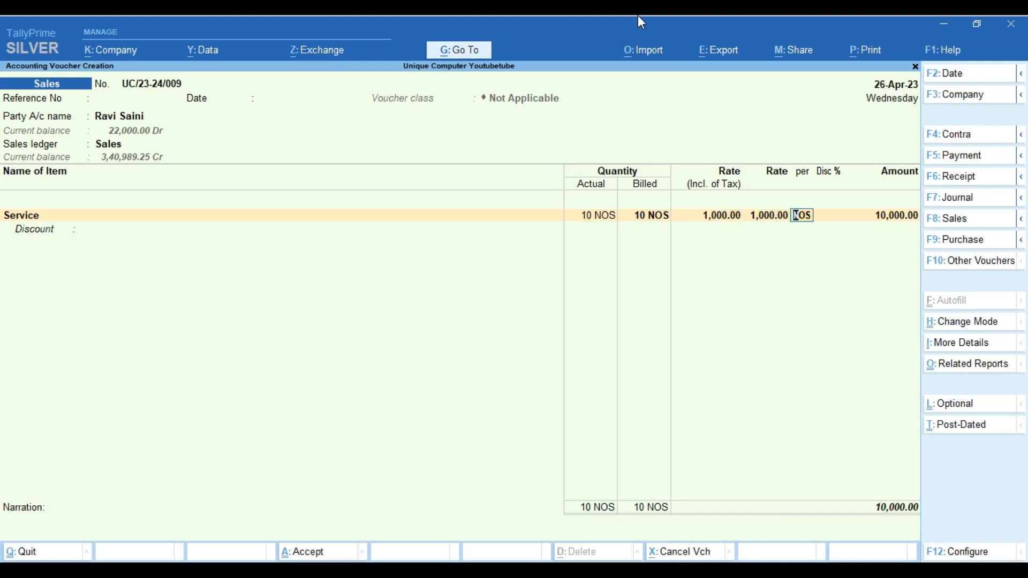
key(Return)
key(Return)
key(Return)
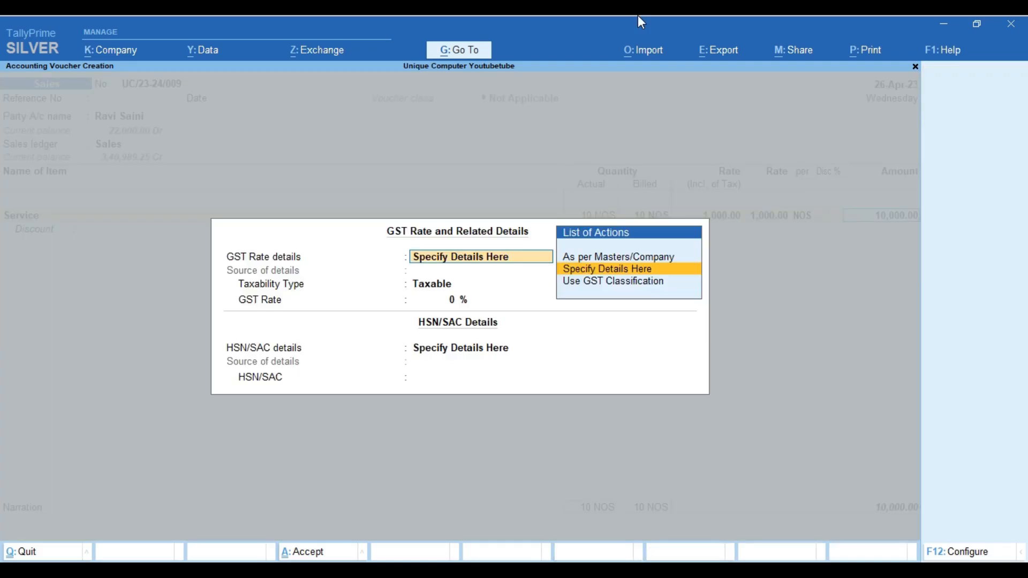
Specify the first Service line's GST details as Taxable at 5% with HSN/SAC 8786.
key(Return)
key(Return)
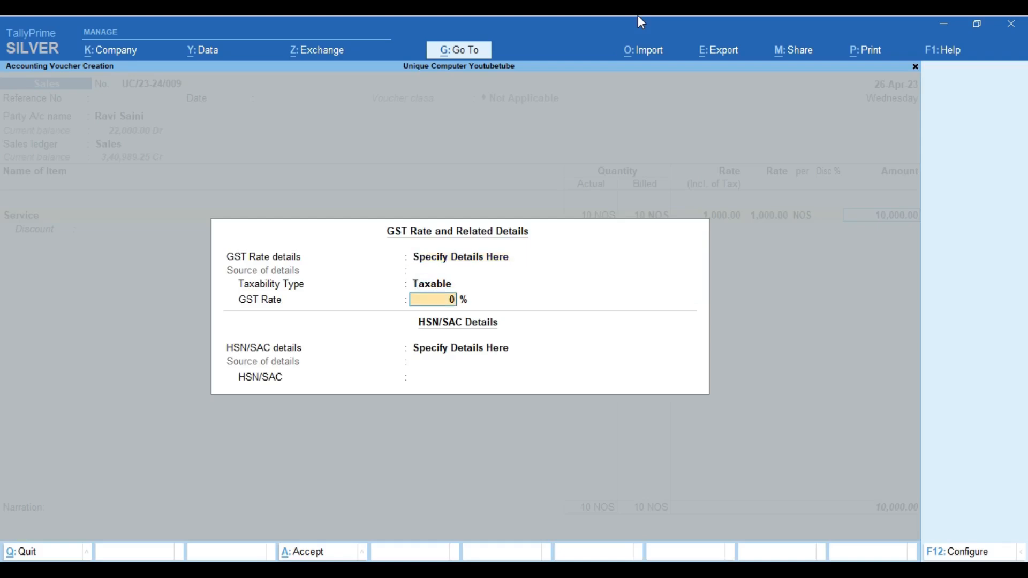
text(5)
key(Return)
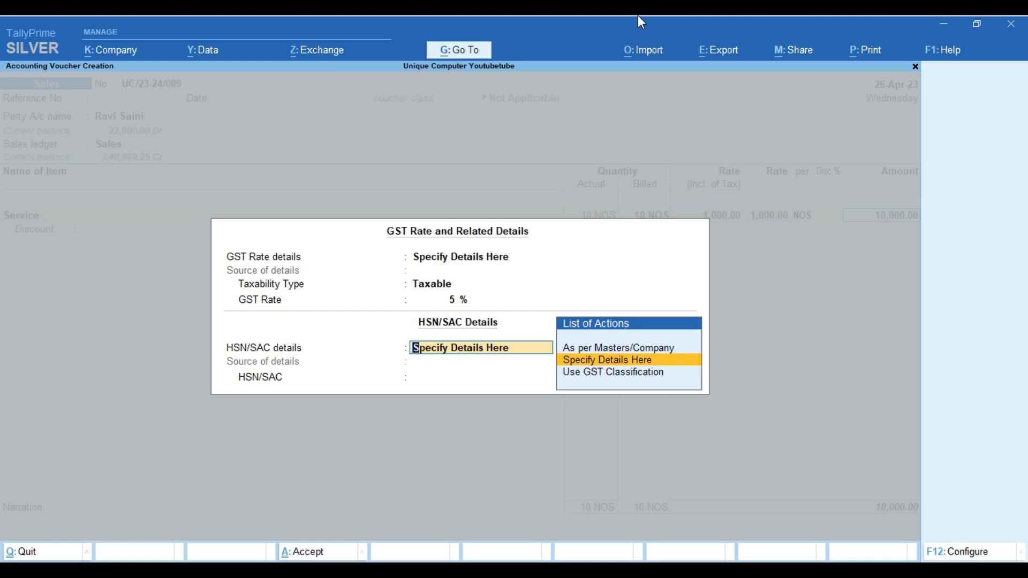
key(Return)
text(8786)
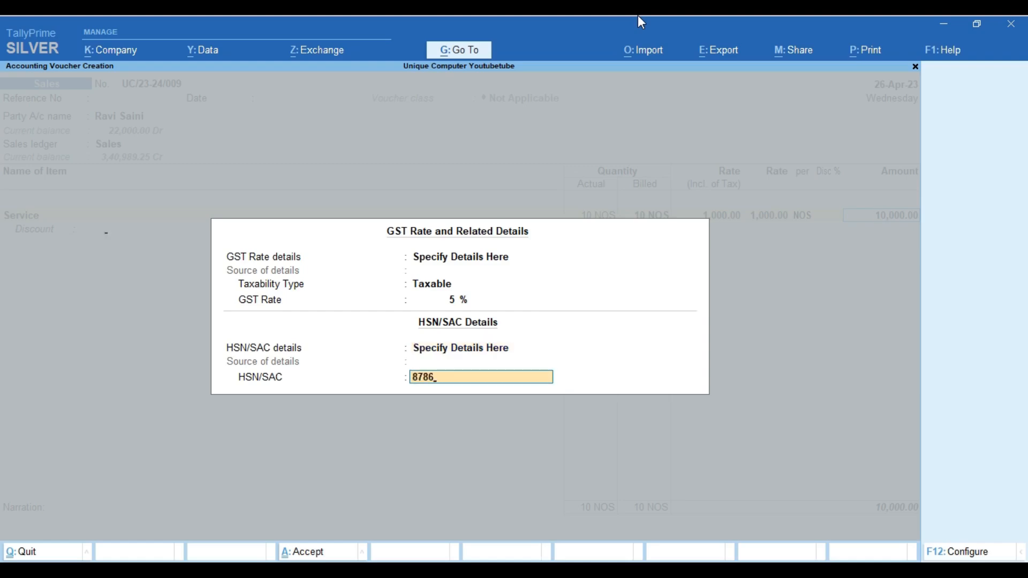
key(Return)
key(Return)
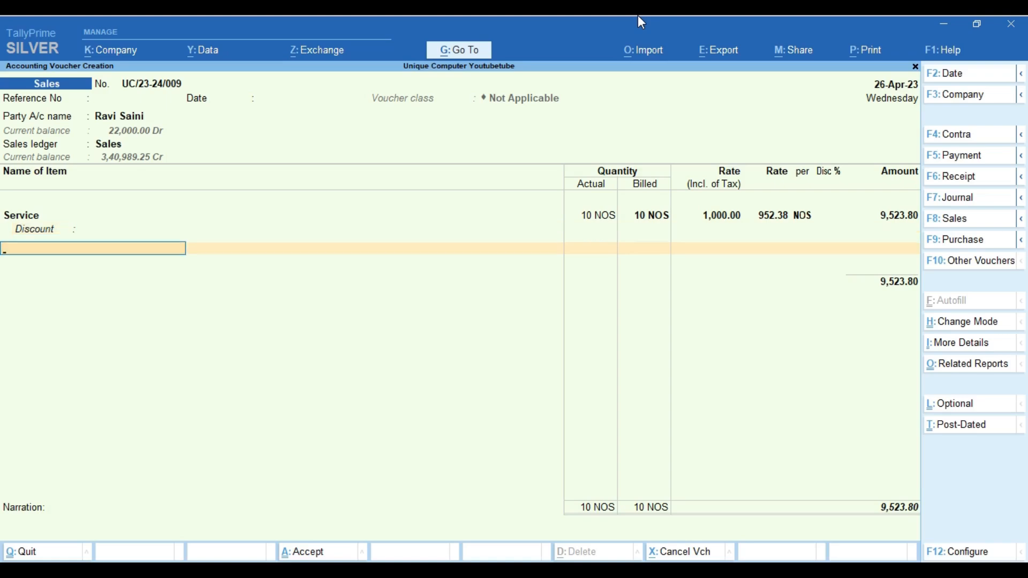
Add a second Service line to the voucher with the item description "Transportioon".
text(Service)
key(Return)
key(Escape)
key(Return)
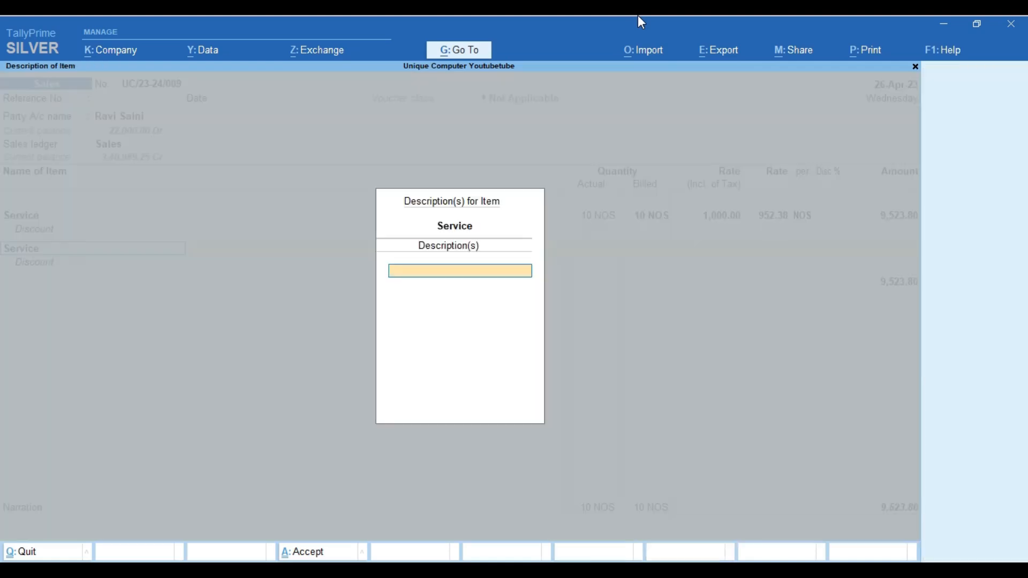
text(Transportioon)
key(Return)
key(Return)
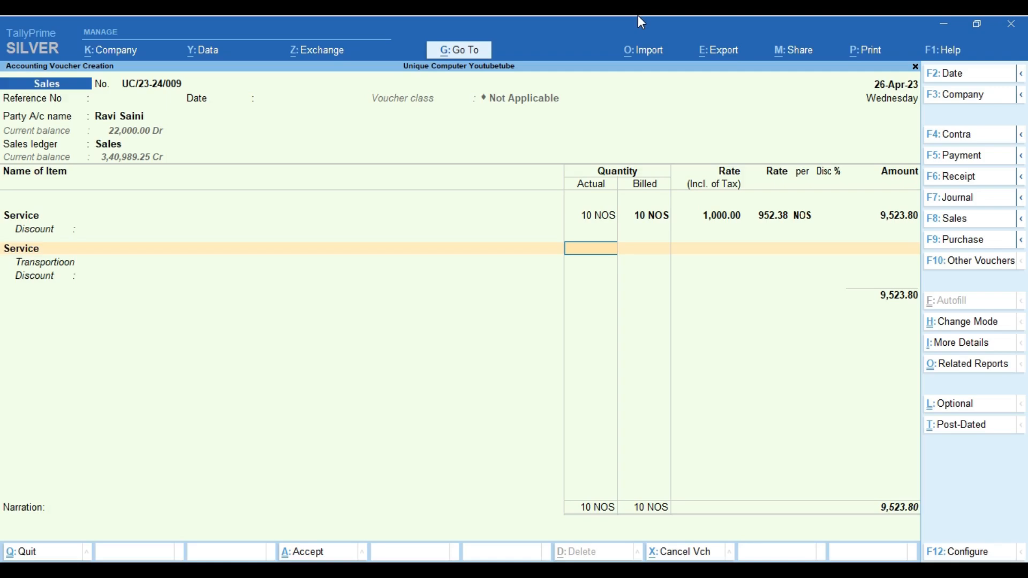
Enter a quantity of 10 NOS at a tax-inclusive rate of 1,000 for the transport line and accept its amount.
text(10)
key(Return)
key(Return)
text(1,00)
text(00)
key(Return)
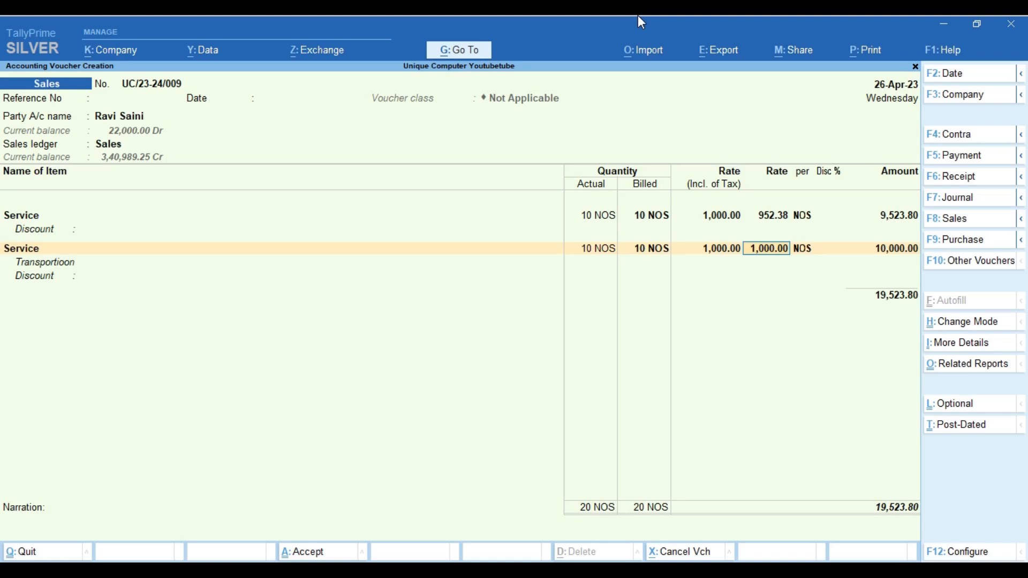
key(Return)
key(Return)
key(Return)
key(Return)
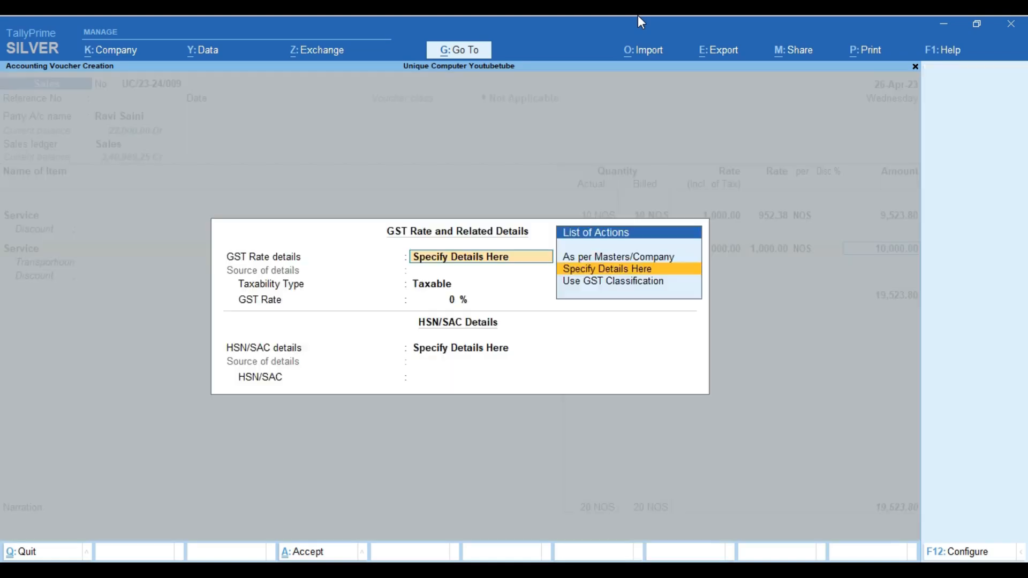
Specify the transport Service line's GST details as Taxable at 12% with HSN/SAC 7675, keeping its description and leaving the discount blank.
key(Return)
key(Return)
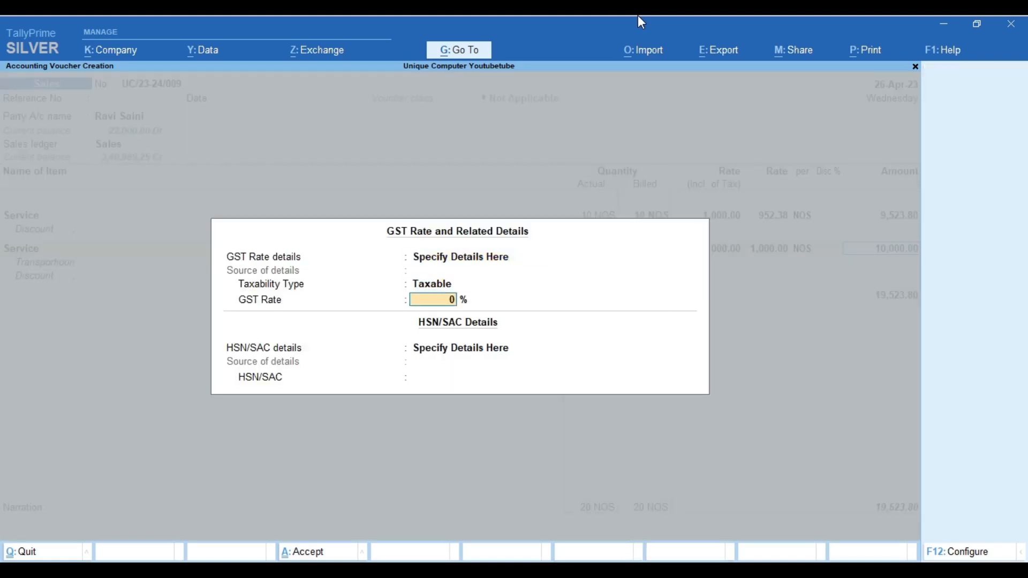
text(12)
key(Return)
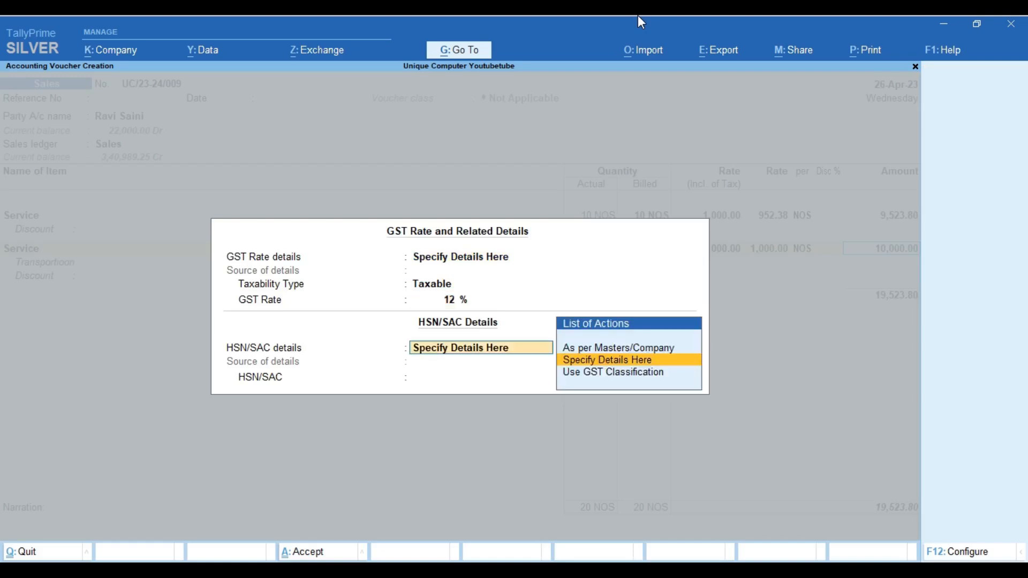
key(Return)
key(BackSpace)
key(Return)
text(9965)
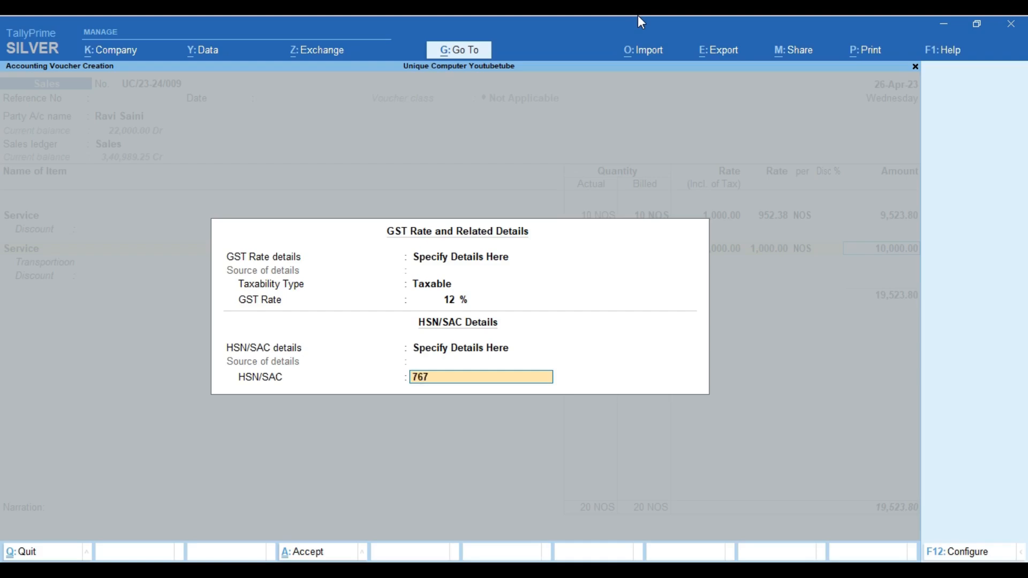
key(Return)
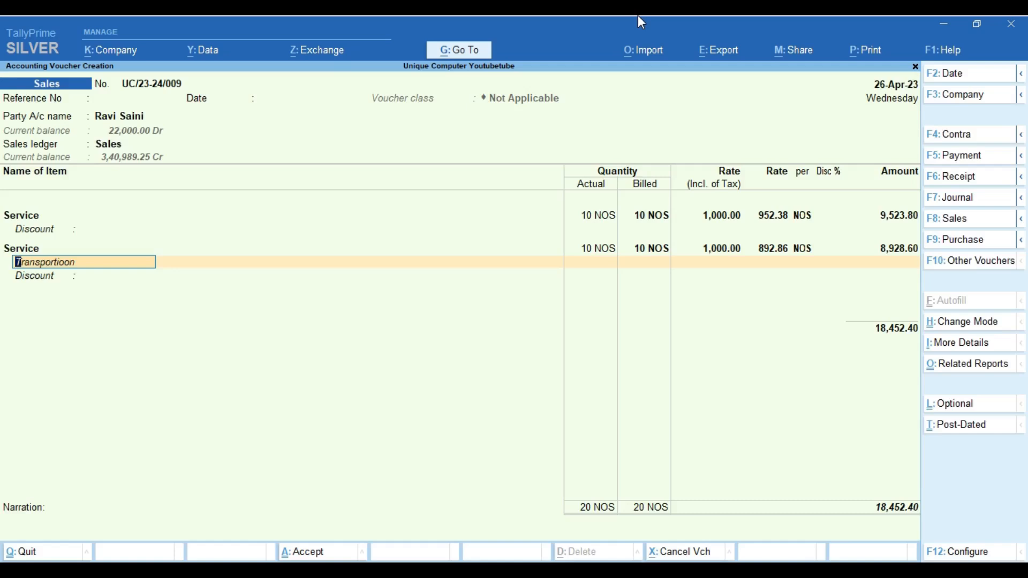
key(Return)
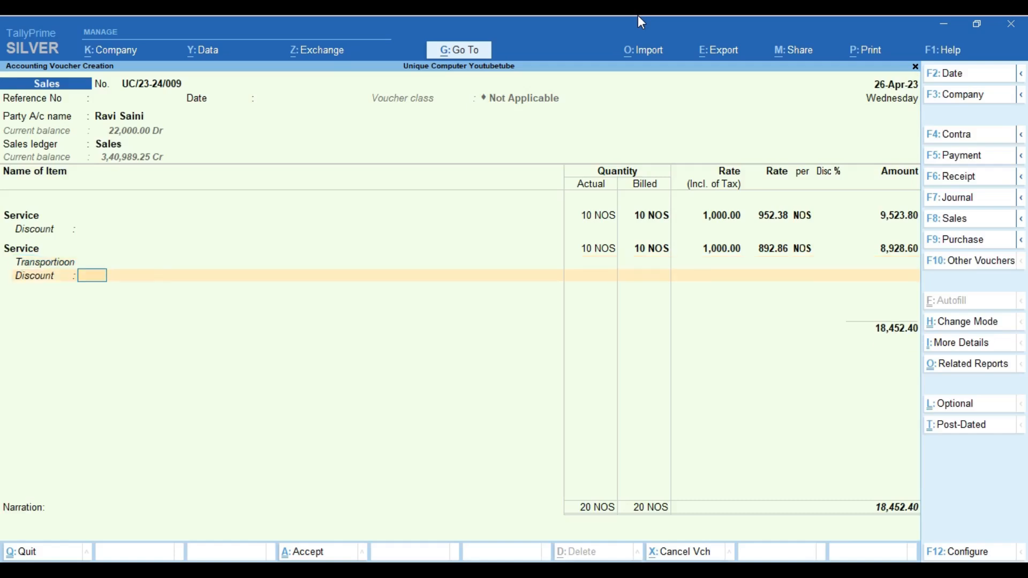
key(Return)
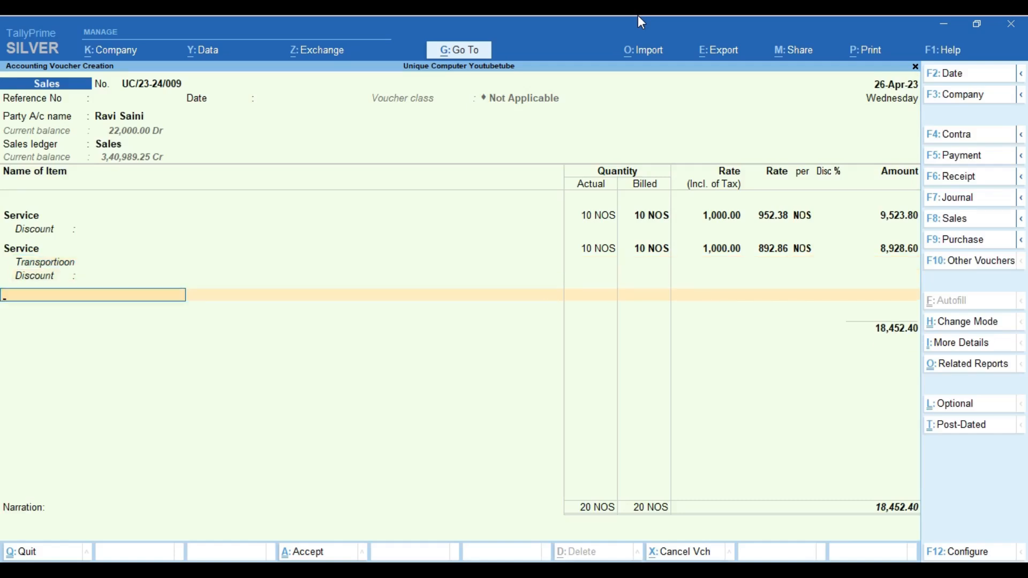
Add a third Service line without a description, with a quantity of 10 NOS at a tax-inclusive rate of 1,000.
text(S)
key(Return)
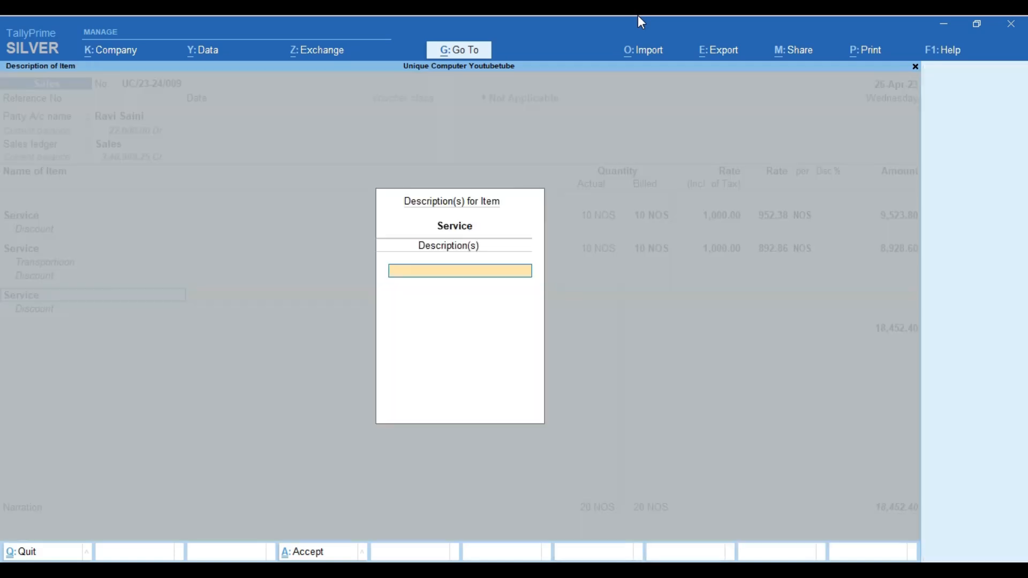
key(Return)
text(10)
key(Return)
key(Return)
text(1000)
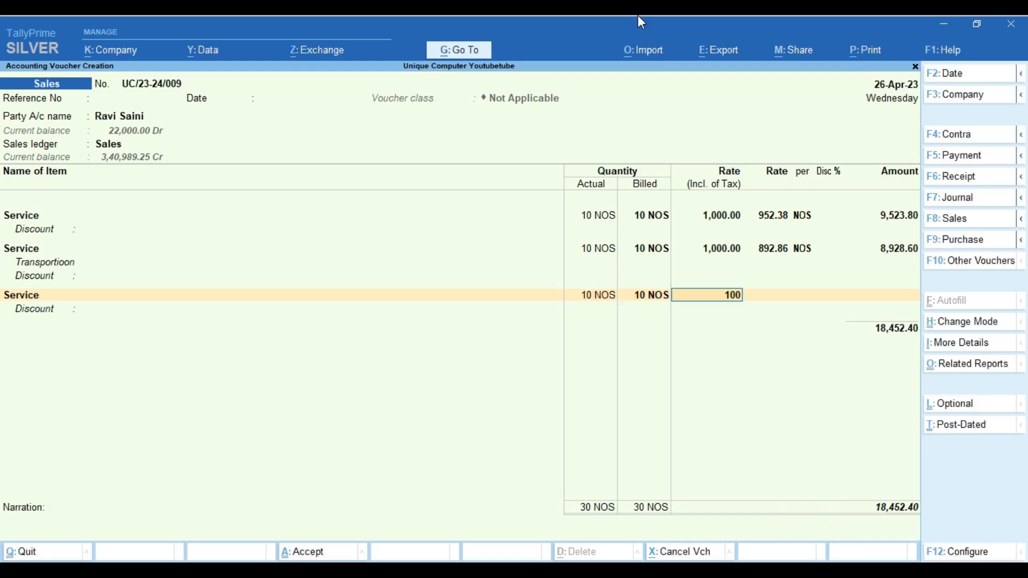
key(Return)
key(Return)
key(Return)
key(Return)
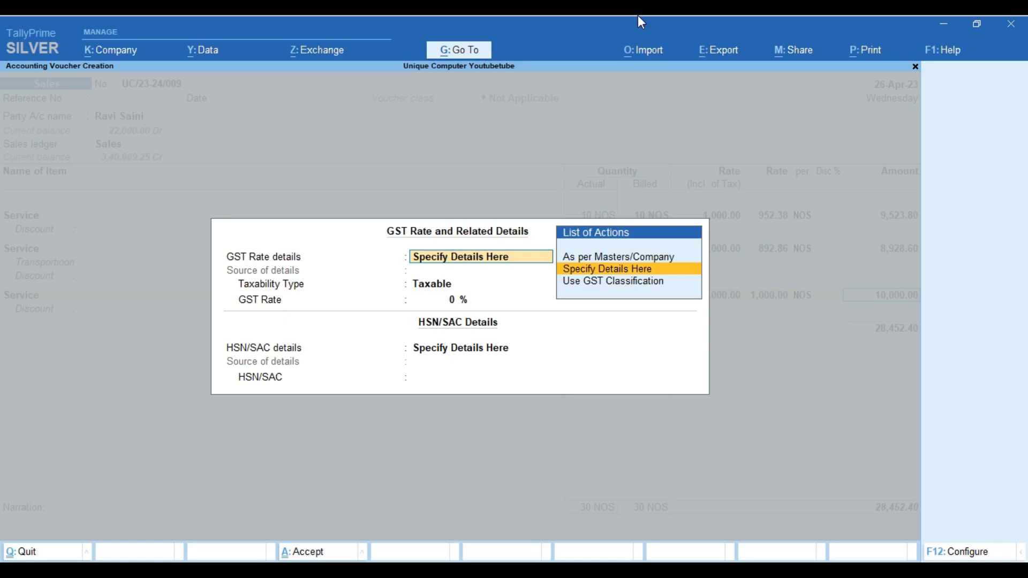
Specify the third Service line's GST details as Taxable at 18% with HSN/SAC 5453 and end the item list.
key(Return)
key(Return)
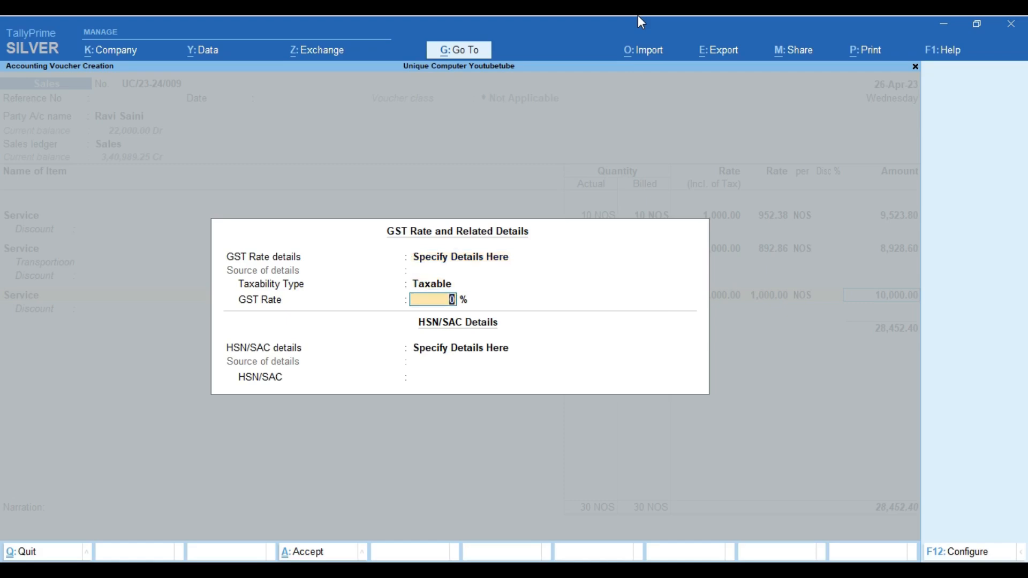
text(18)
key(Return)
key(Return)
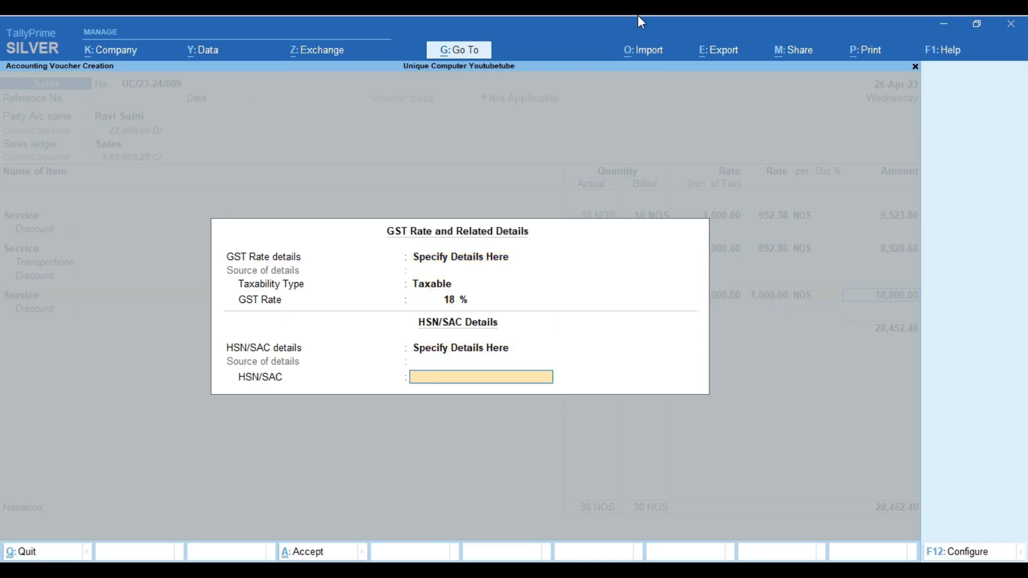
text(5453)
key(Return)
key(Return)
Add the CGST, SGST and Round Off ledgers below the item lines of the voucher.
text(cg)
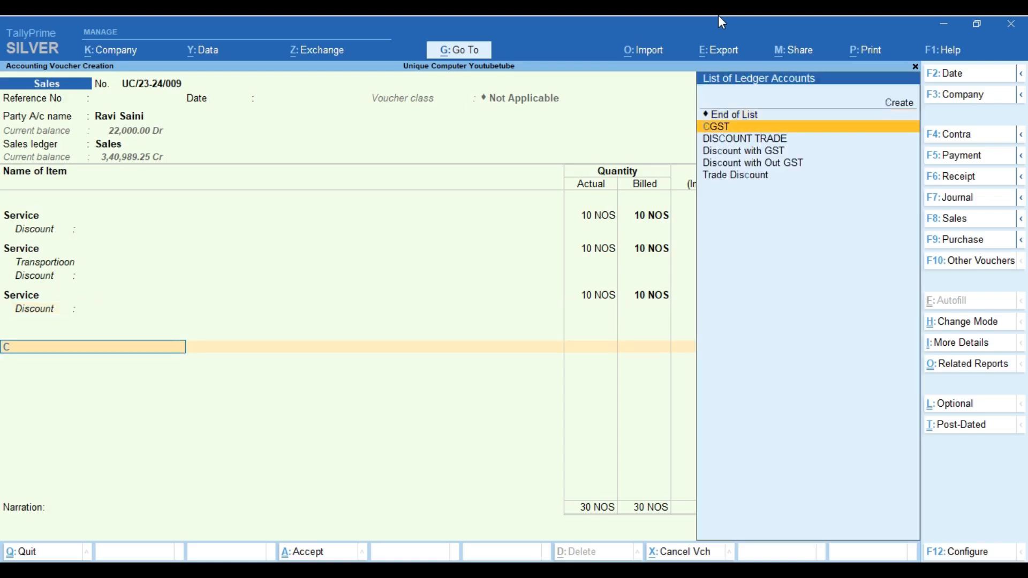
key(Return)
key(Return)
text(sg)
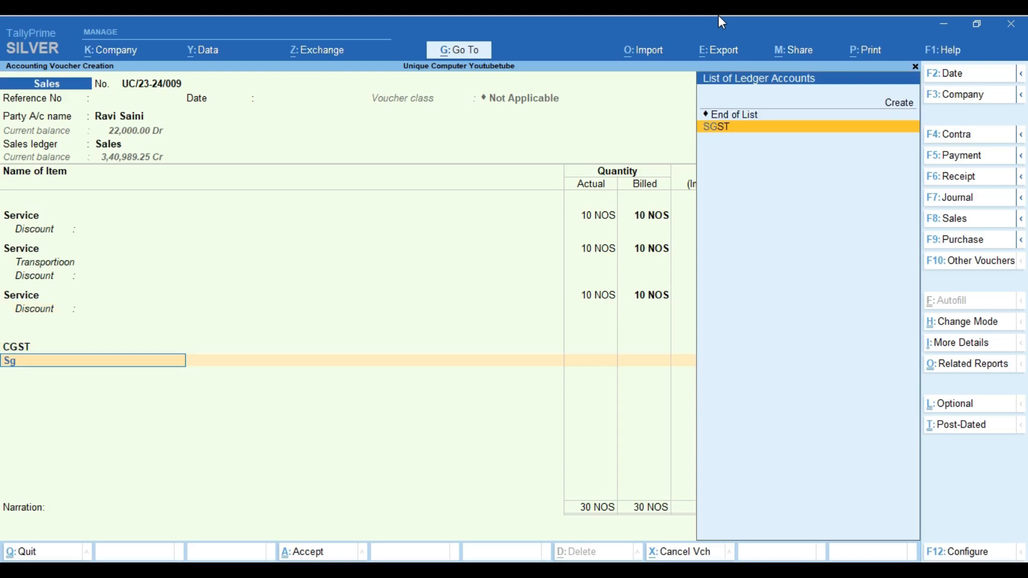
key(Return)
key(Return)
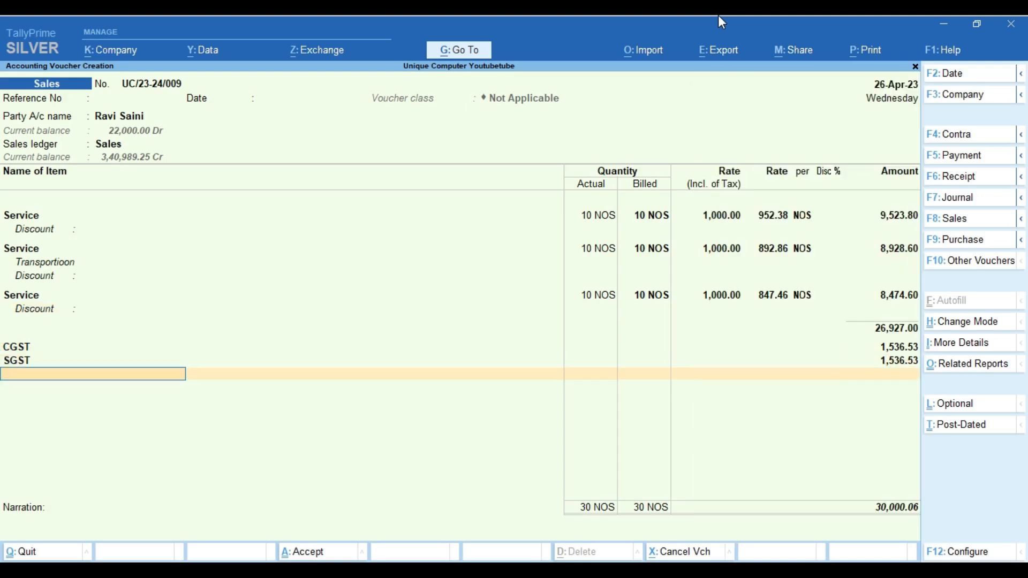
text(r)
key(Return)
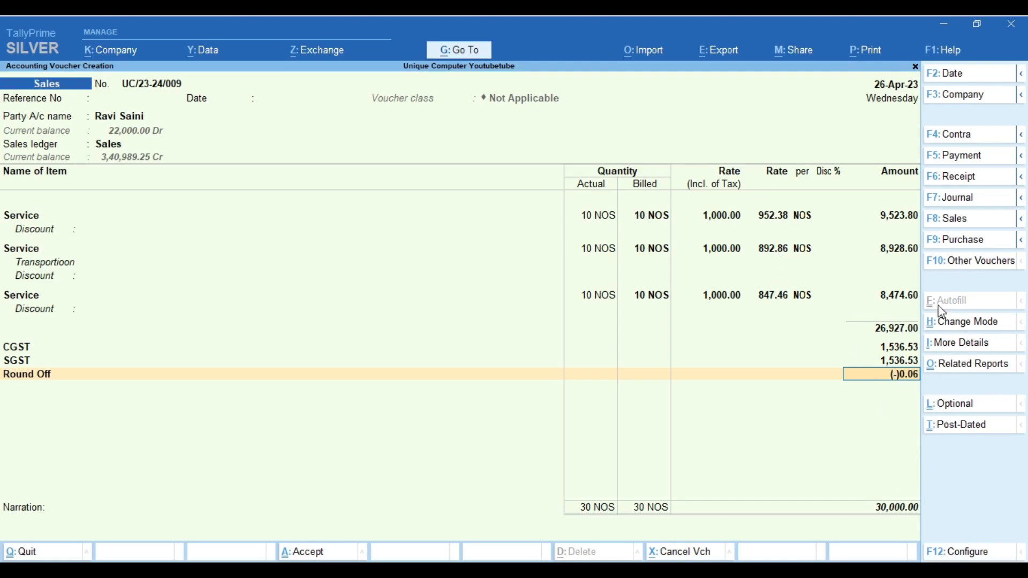
Examine the voucher's GST tax analysis in detailed view, checking each Service line's HSN/SAC and tax rates, and return to the voucher.
click(957, 366)
key(Return)
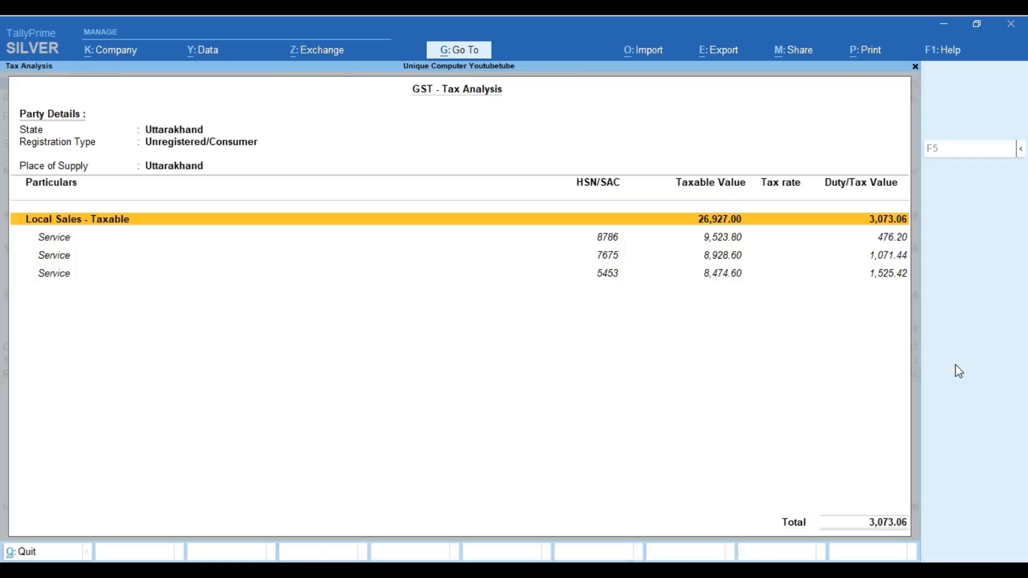
click(1021, 149)
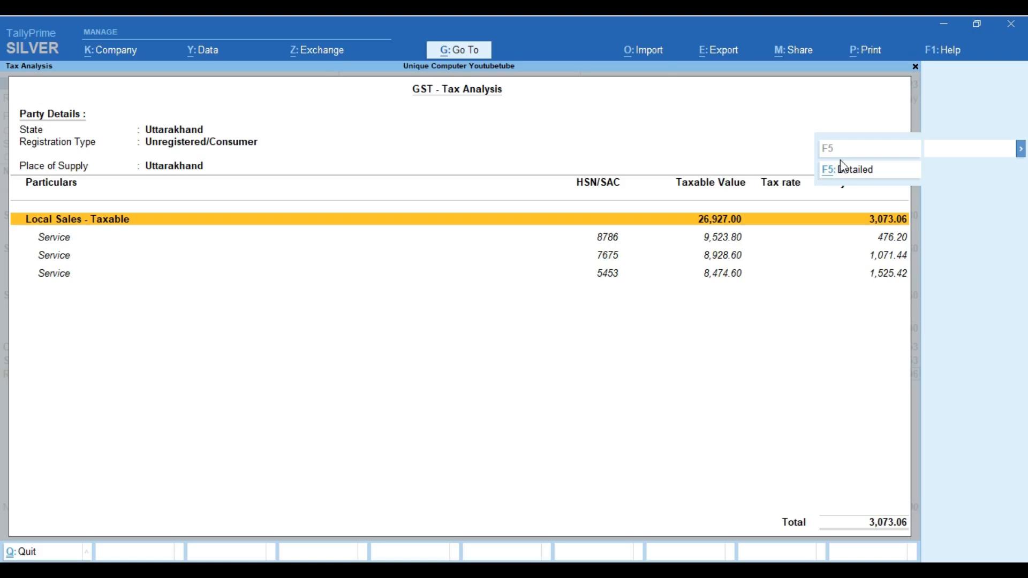
click(852, 170)
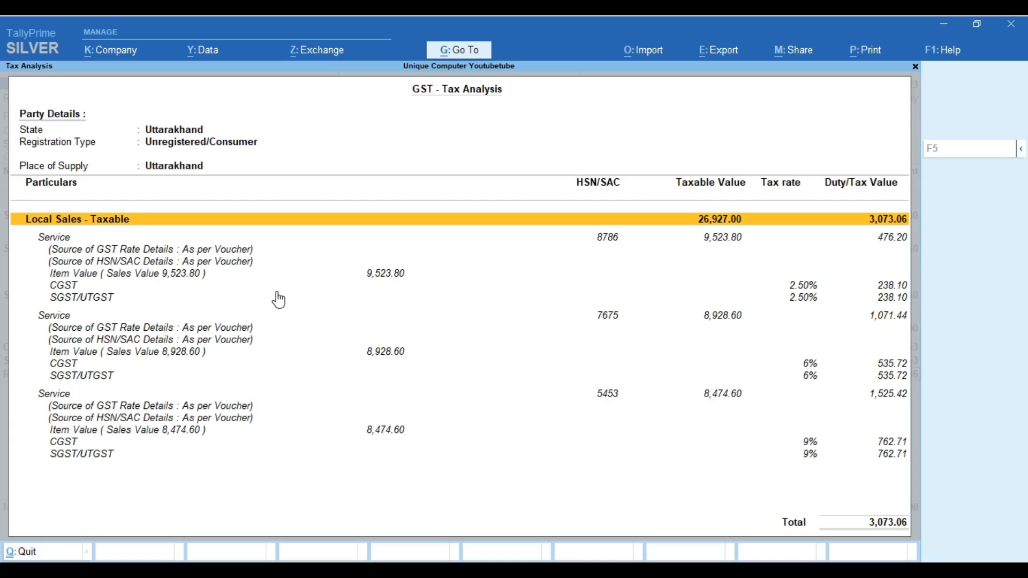
key(Down)
key(Down)
key(Down)
key(Down)
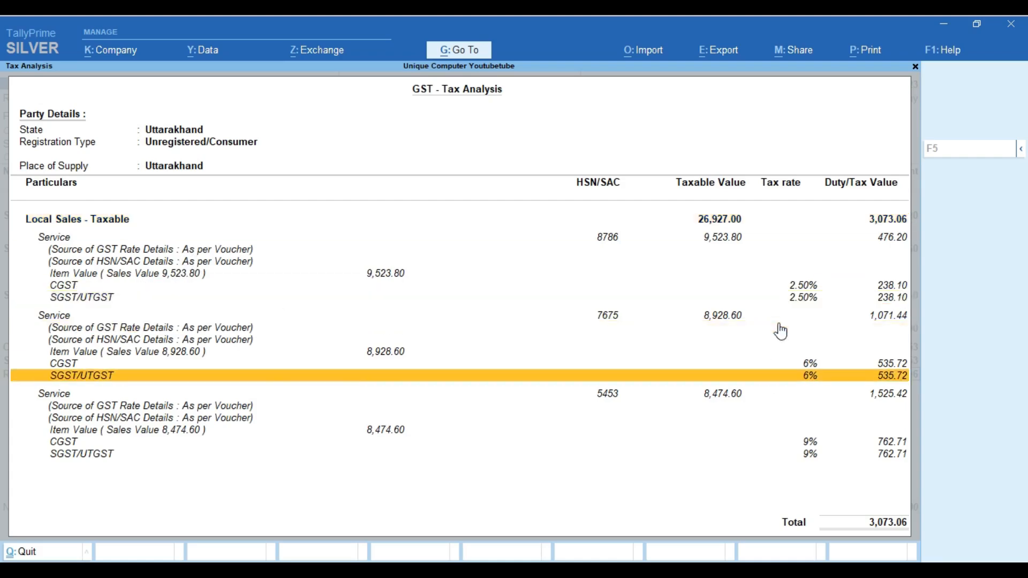
key(Down)
key(Down)
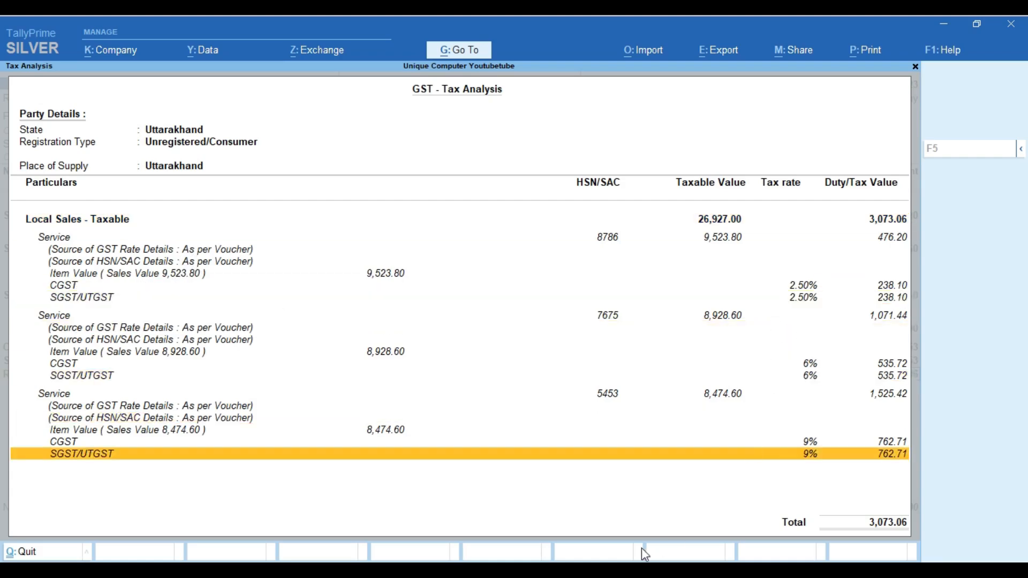
key(Escape)
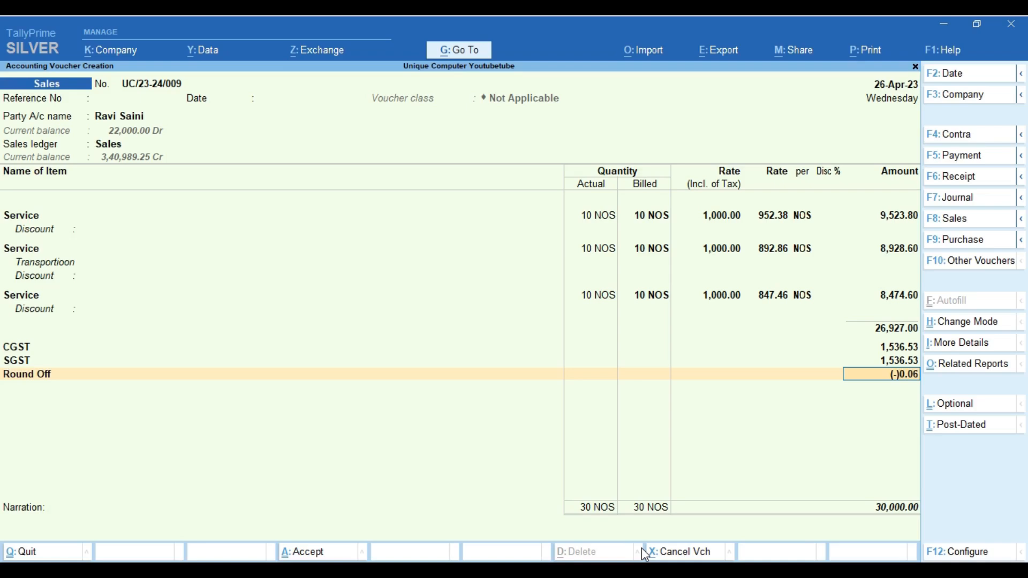
Finish and accept the sales voucher, declining to generate a payment link or QR code.
key(Return)
key(Return)
key(Return)
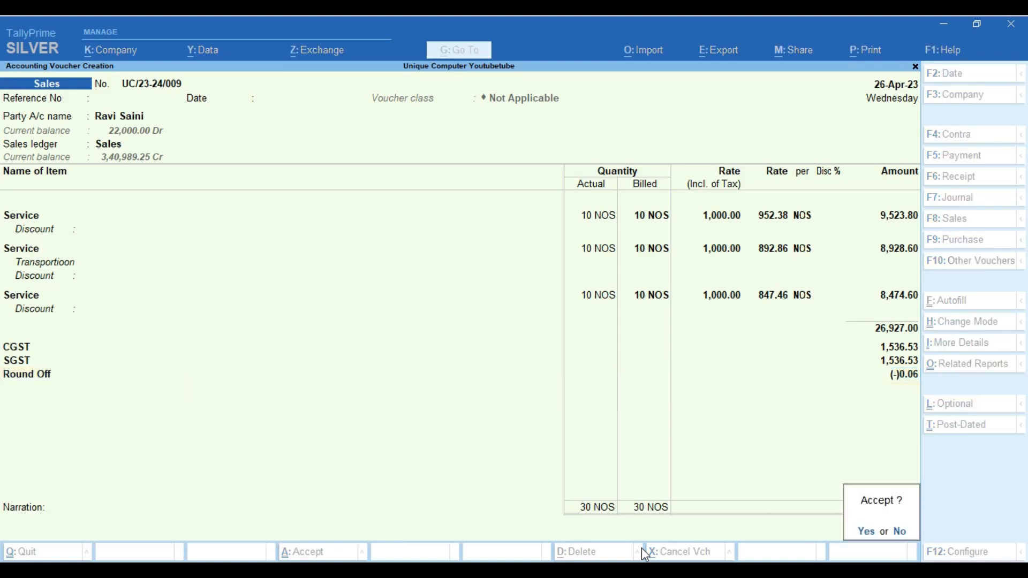
key(Return)
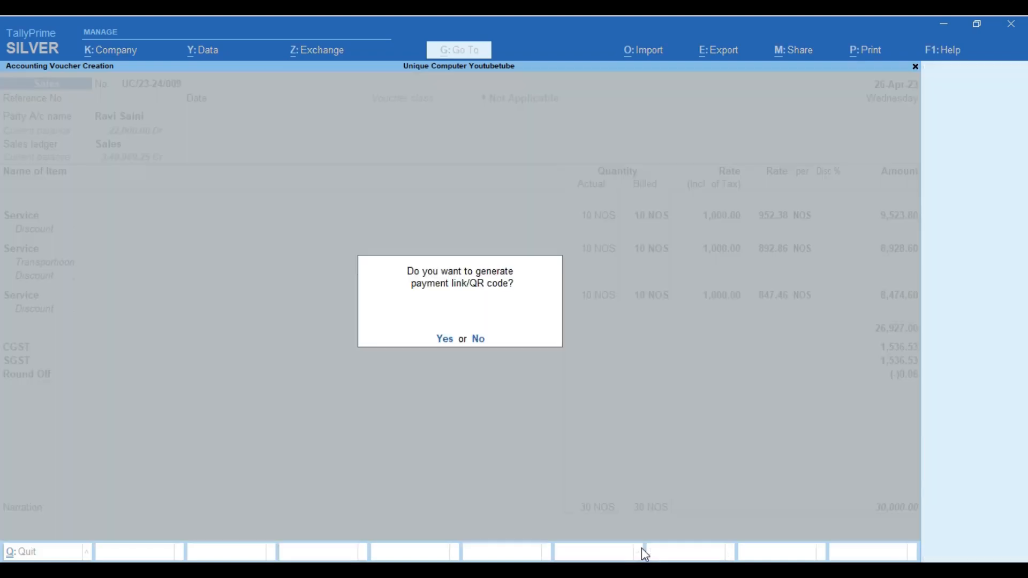
key(n)
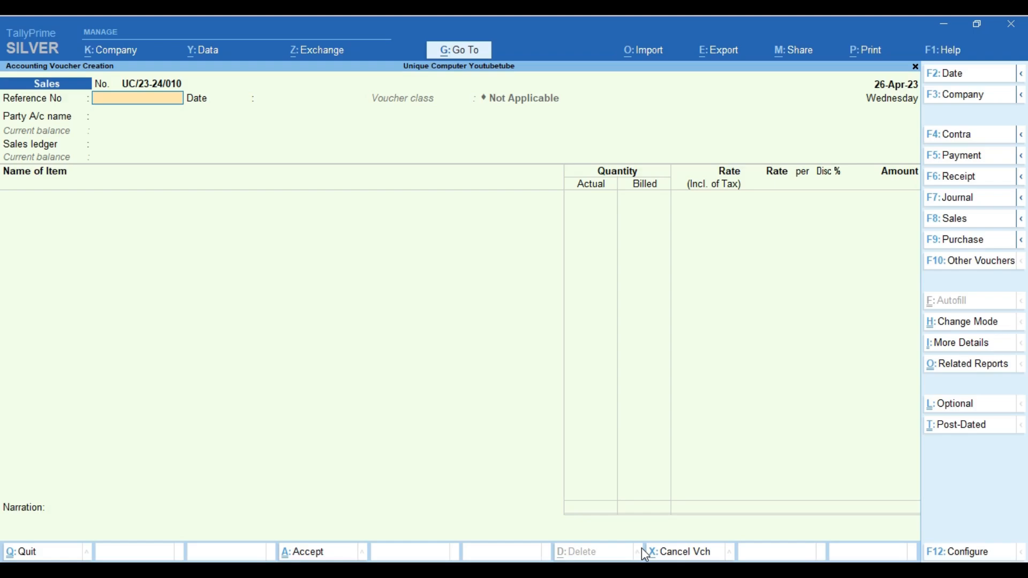
Choose the fifth account in the ledger list as the party of the new sales voucher, leaving the reference number blank.
key(Return)
key(Return)
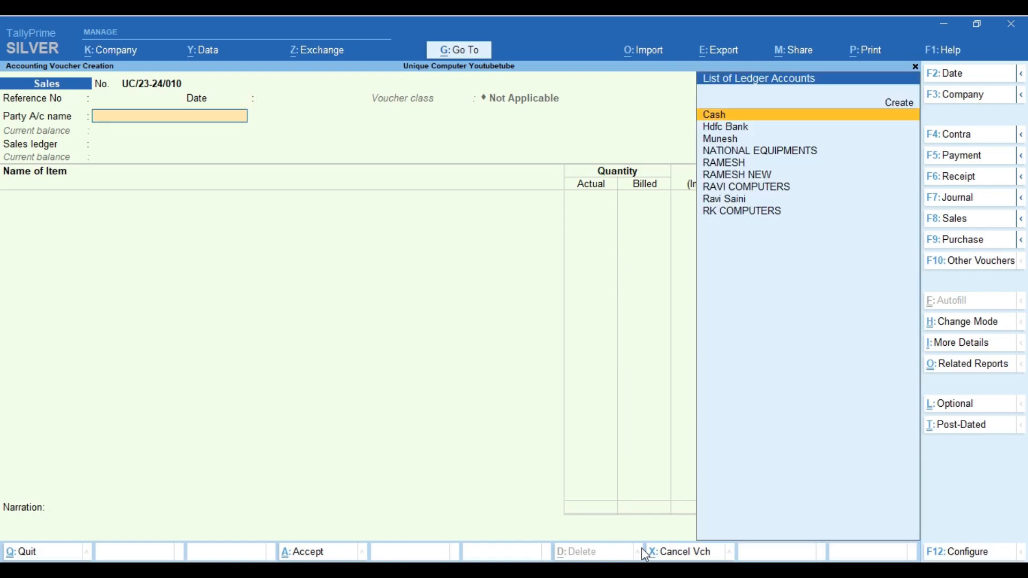
key(Down)
key(Down)
key(Down)
key(Down)
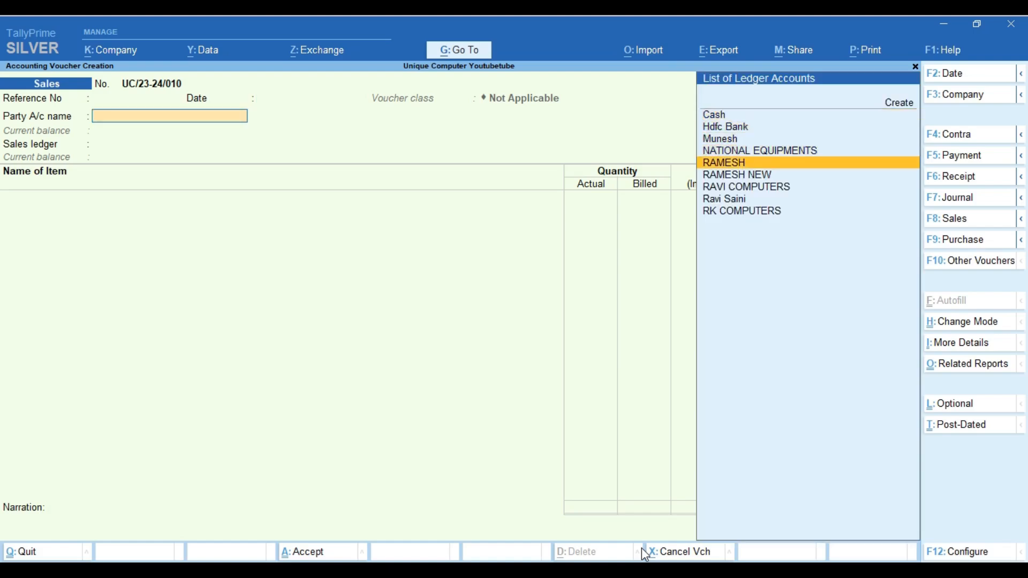
key(Return)
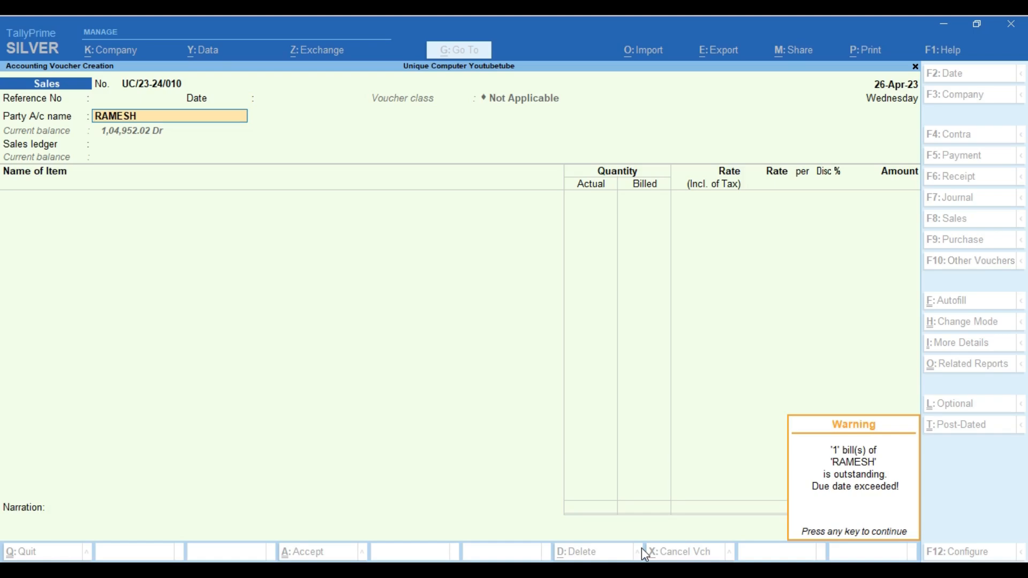
key(Return)
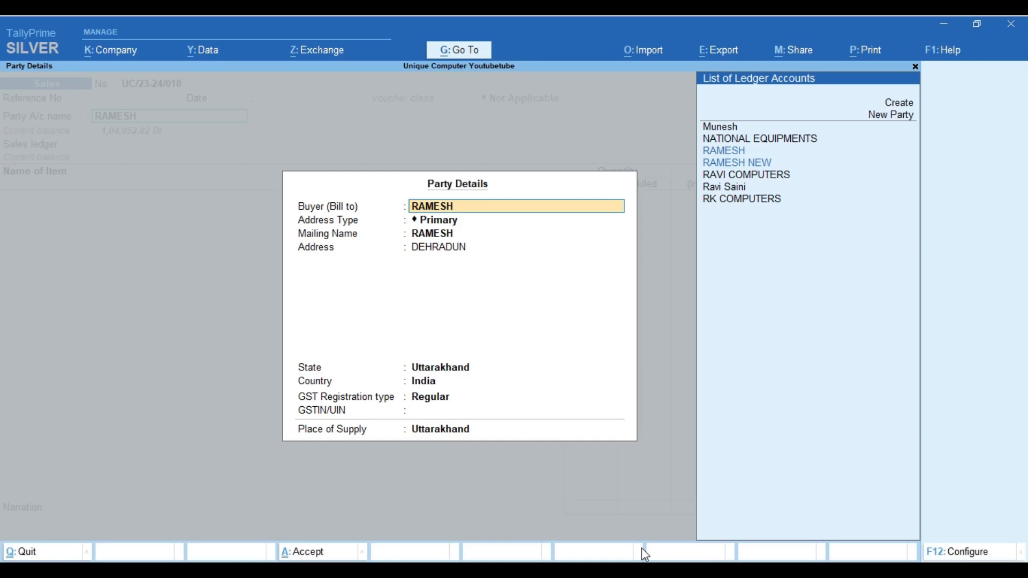
Accept the buyer's party details as they are and choose Sales as the sales ledger.
key(Return)
key(Return)
key(Return)
key(Return)
key(Return)
key(Return)
key(Return)
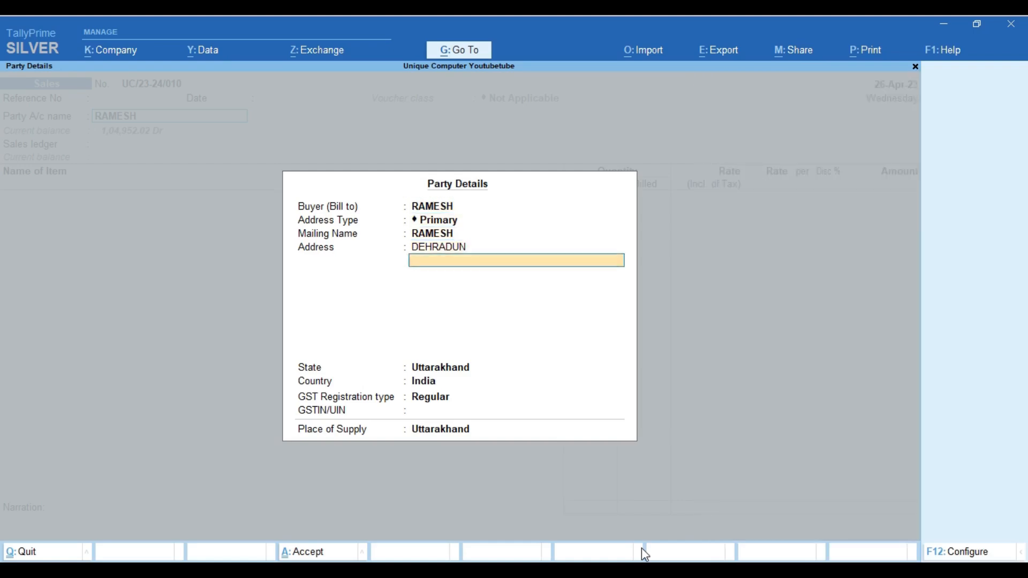
key(Return)
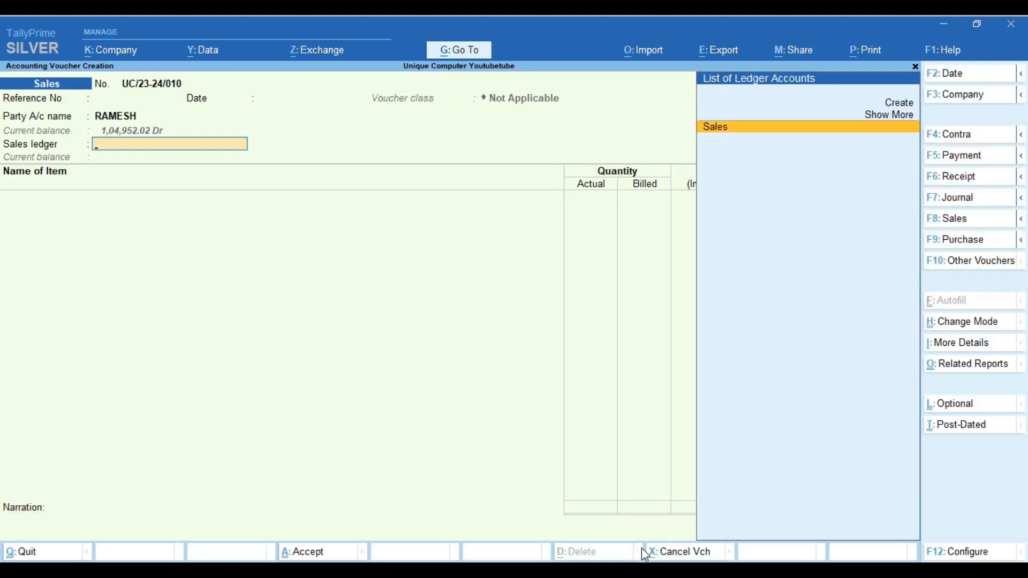
key(Return)
Choose MOTHERBOARD as the stock item on the first line of the voucher.
text(Moth)
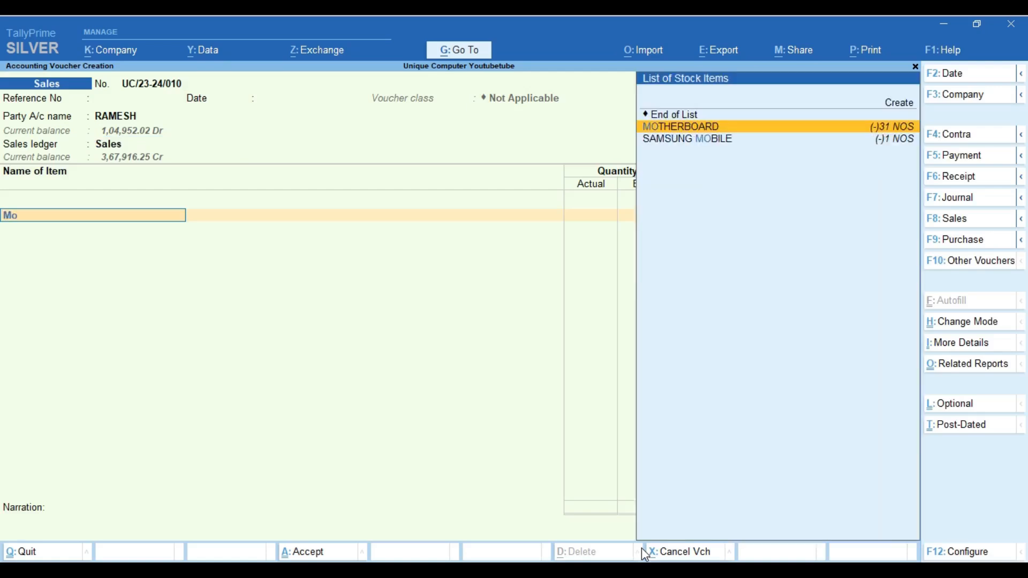
key(Return)
key(Escape)
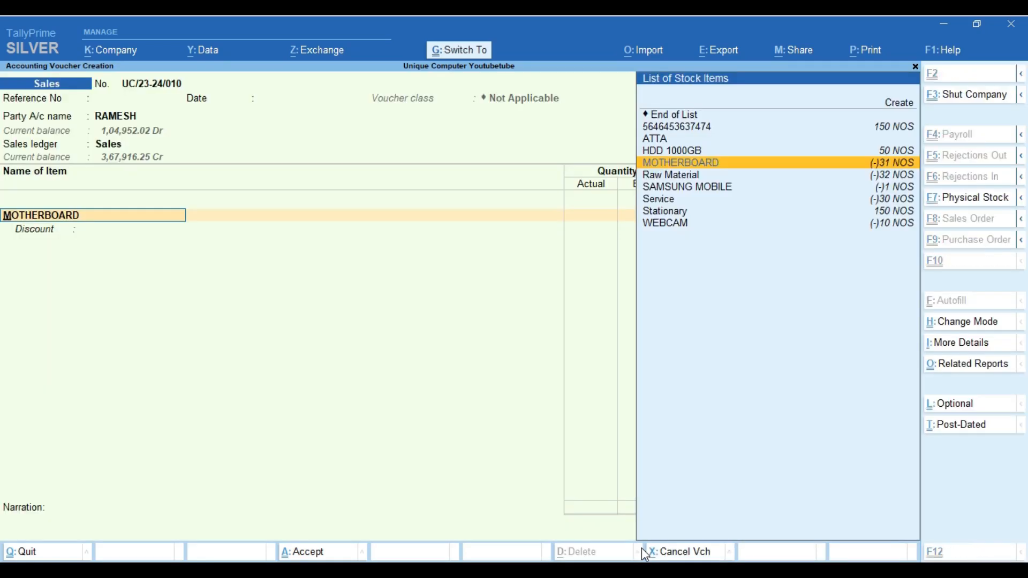
Examine the HSN/SAC and GST rate details in the MOTHERBOARD stock item master and return to the voucher.
key(ctrl+Return)
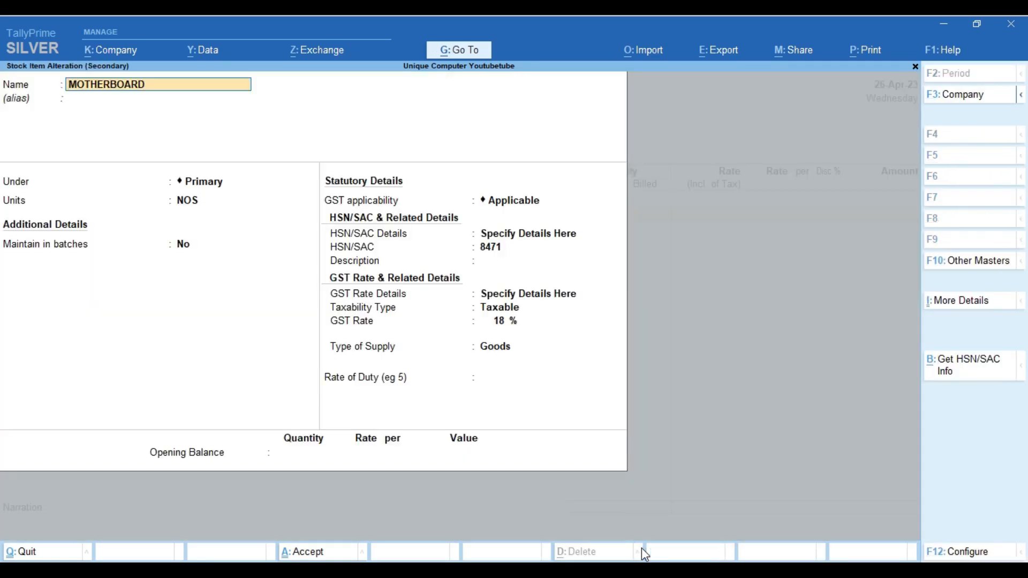
key(BackSpace)
key(Escape)
Enter a quantity of 1 NOS for the MOTHERBOARD line and accept the offered billed quantity and rate.
key(Return)
key(Return)
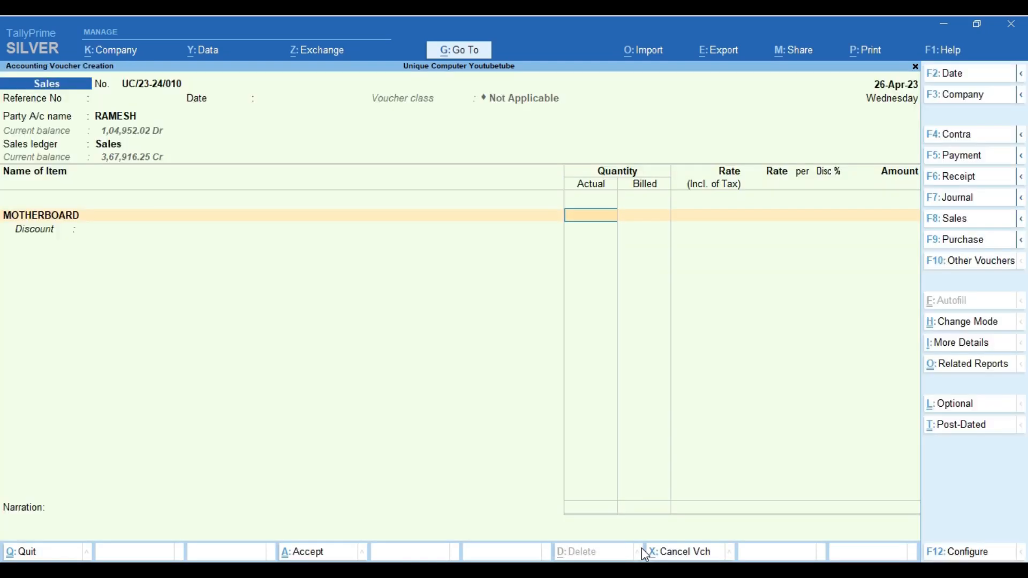
text(1)
key(Return)
key(Return)
key(Return)
key(Return)
key(Return)
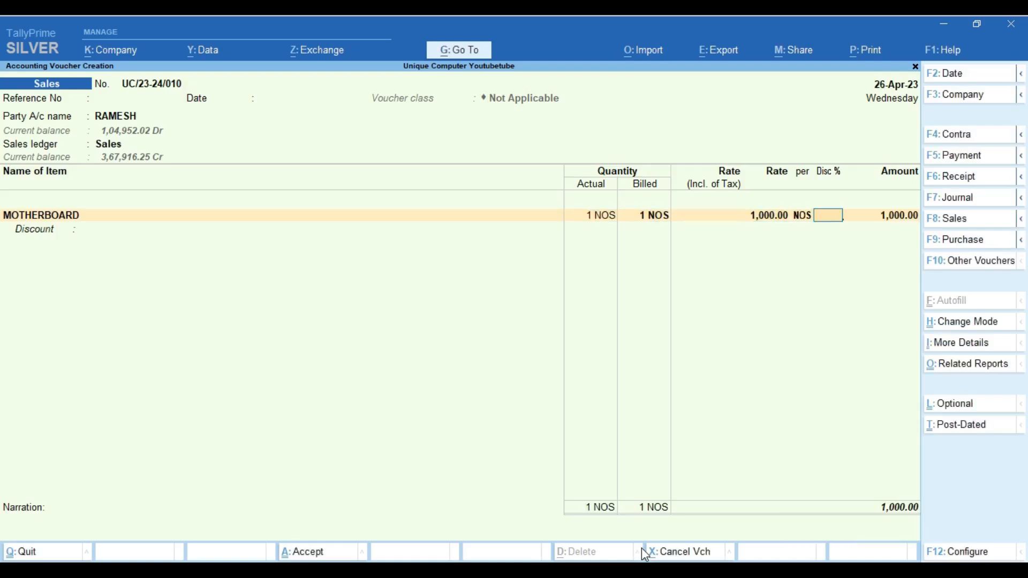
Set the MOTHERBOARD line's tax-inclusive rate to 1,000 and complete the line without a discount.
key(BackSpace)
key(BackSpace)
key(BackSpace)
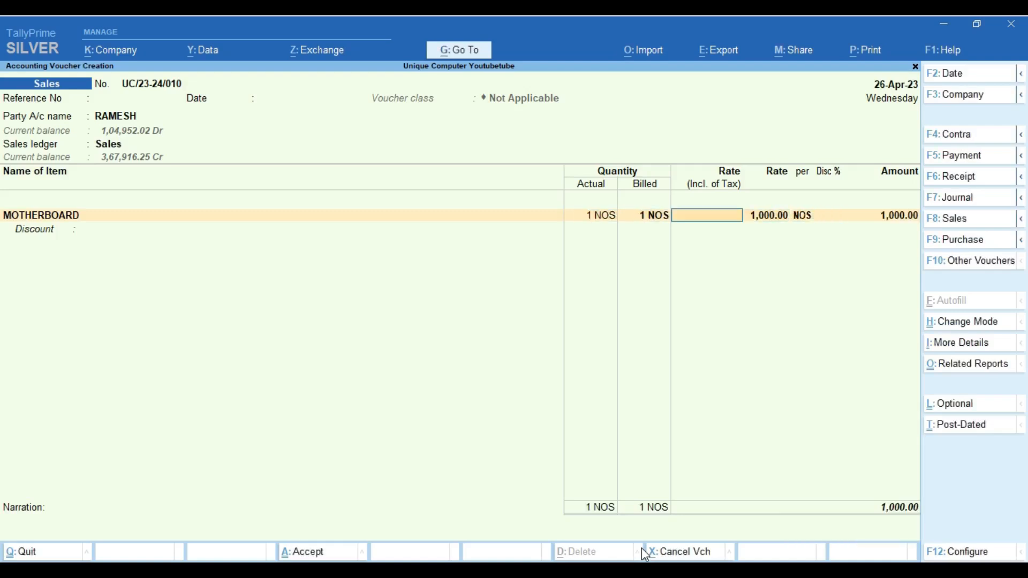
text(1000)
key(Return)
key(Return)
key(Return)
key(Return)
key(Return)
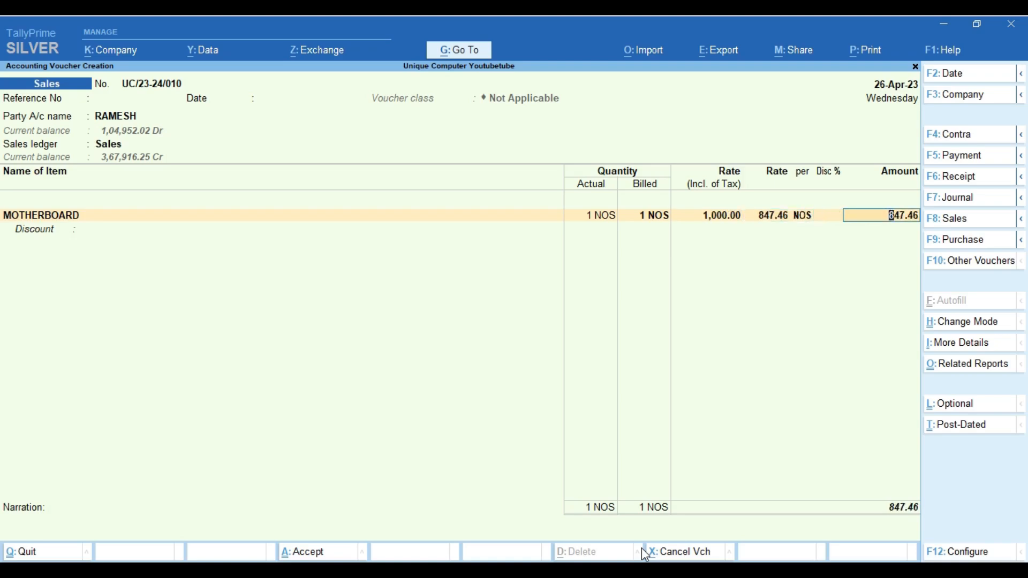
key(Return)
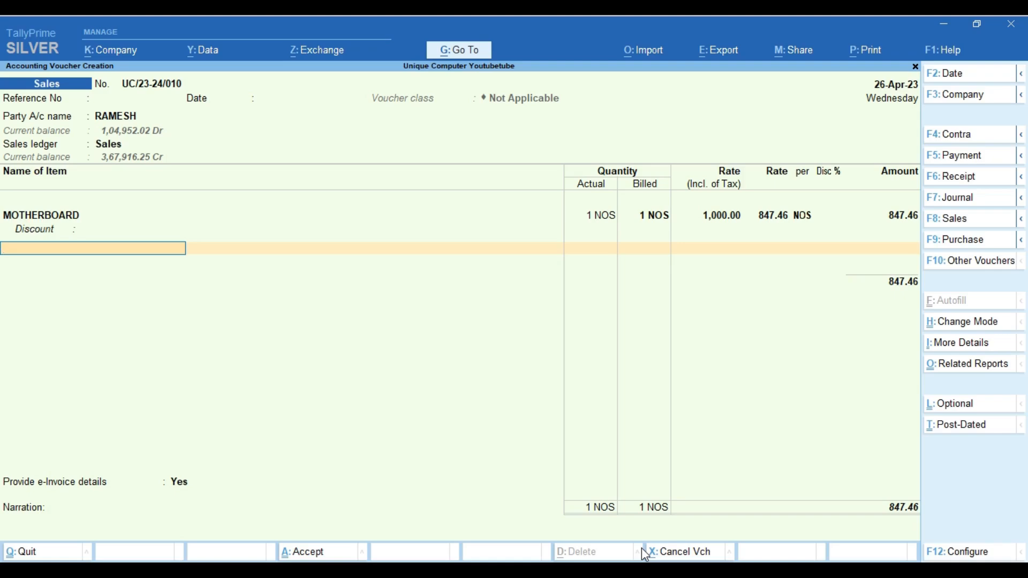
key(alt+c)
text(Atta)
key(Return)
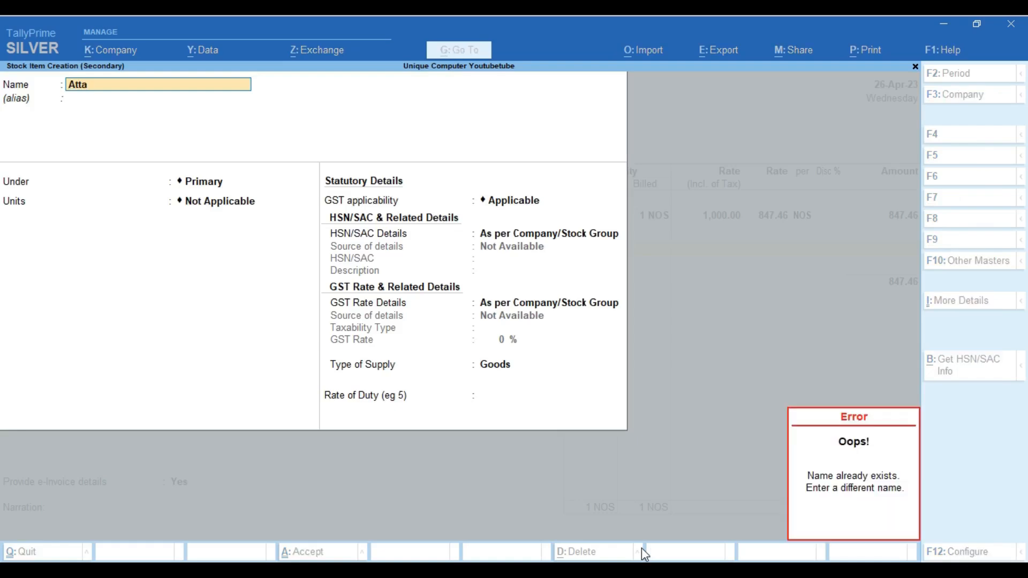
key(Escape)
key(Escape)
key(Escape)
key(Return)
Choose ATTA as the stock item on the second line of the voucher.
text(A)
key(Return)
key(Return)
Go through the HSN/SAC and GST rate details in the ATTA stock item master, accepting them as they are.
key(ctrl+Return)
key(Return)
key(Return)
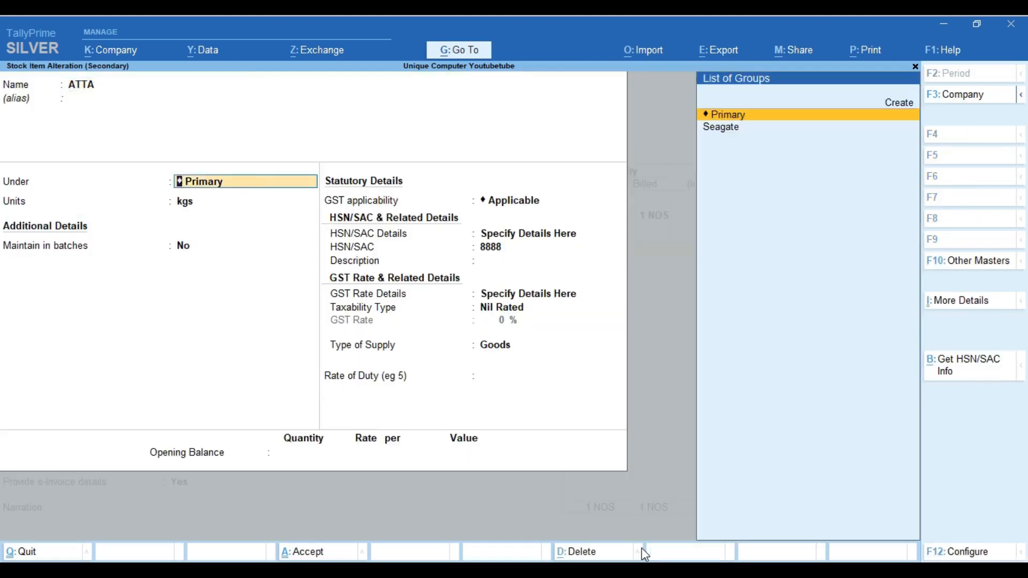
key(Return)
key(Return)
key(Return)
key(Return)
key(Return)
key(Return)
key(Return)
key(Return)
key(Return)
key(Return)
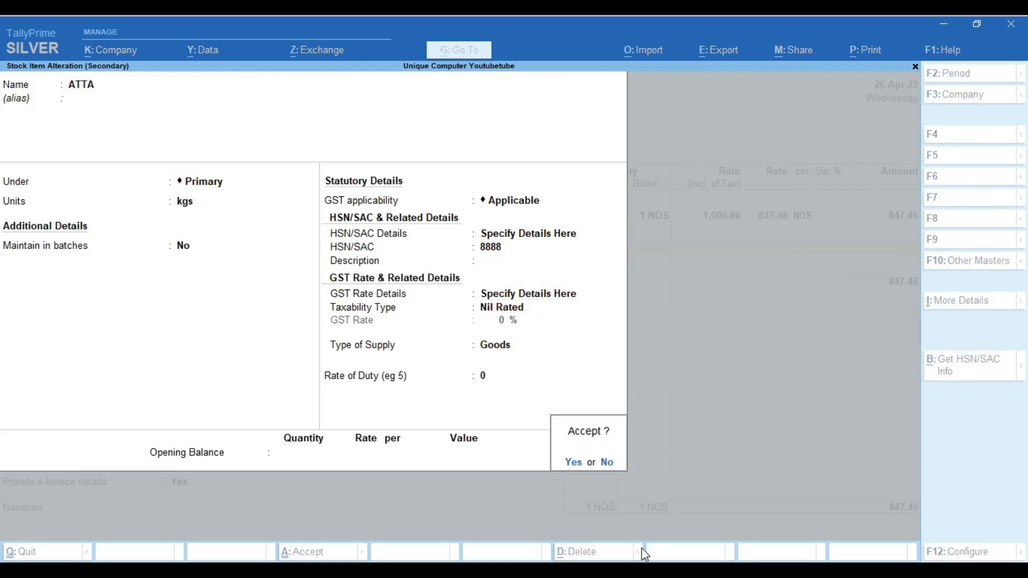
key(Return)
key(Return)
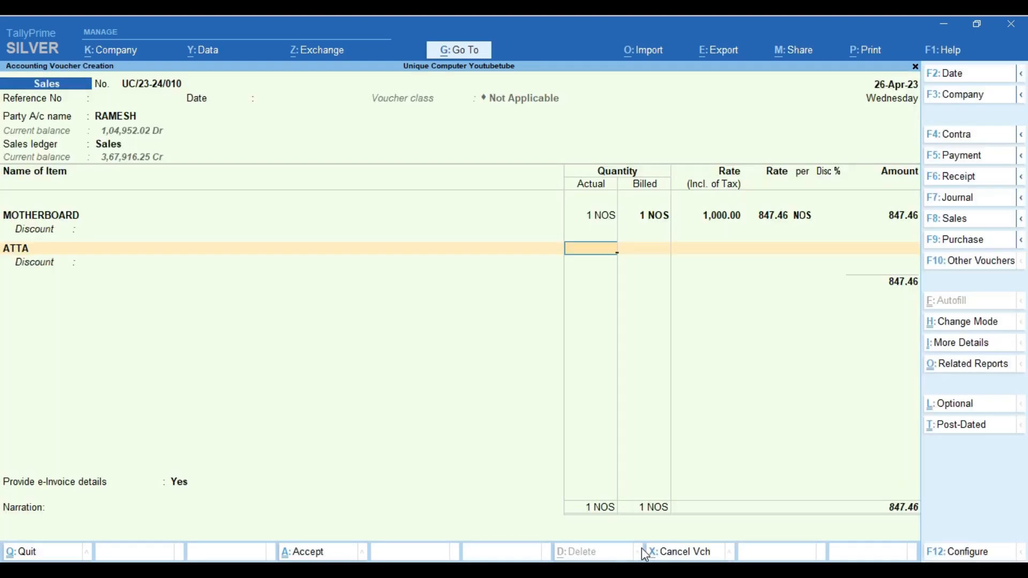
Enter a quantity of 1 kg and a tax-inclusive rate of 1,000 for the ATTA line, without a discount.
text(1)
key(Return)
key(Return)
text(1000)
key(Return)
key(Return)
key(Return)
key(Return)
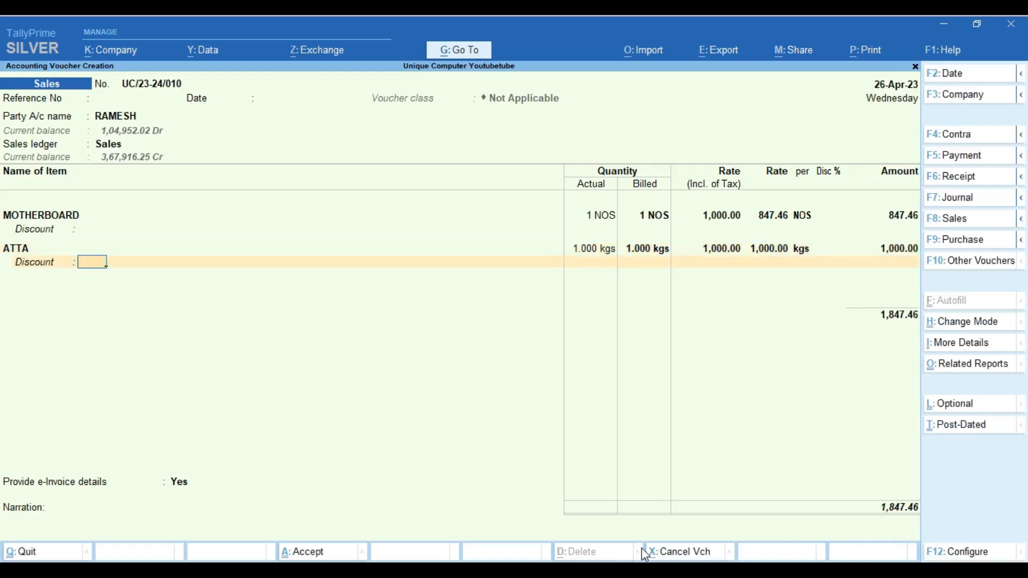
key(Return)
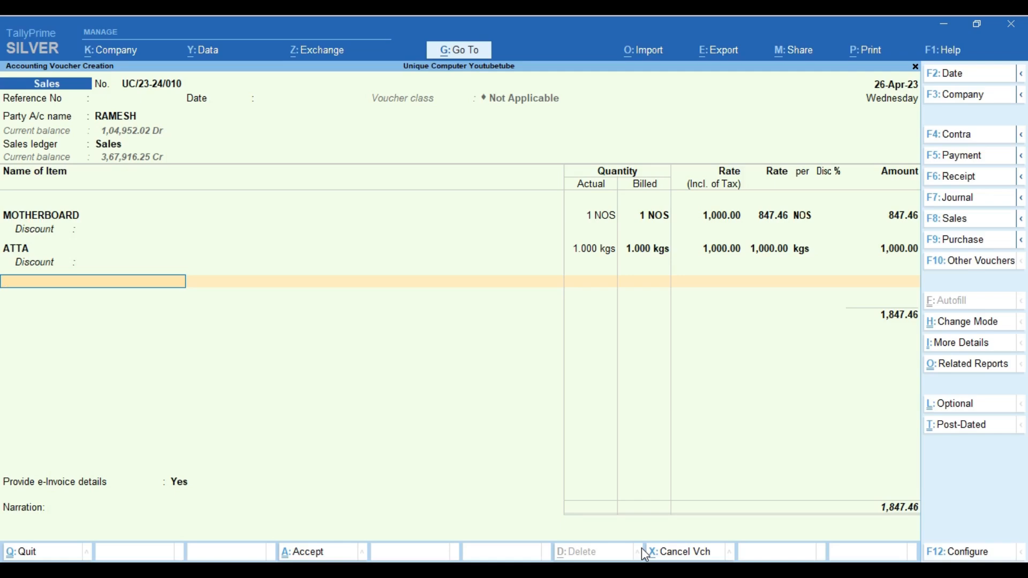
key(alt+c)
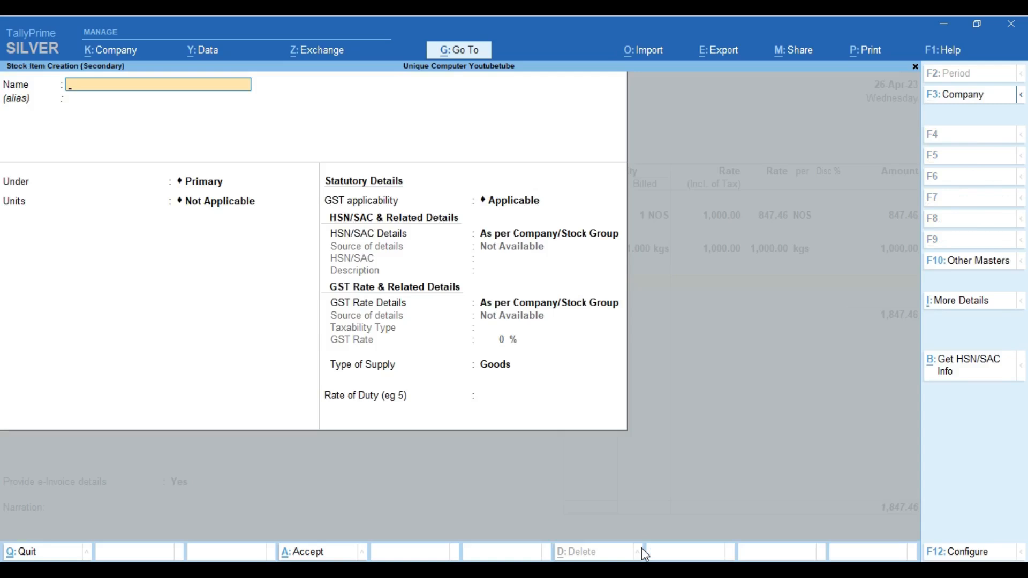
text(St)
key(Escape)
key(Escape)
key(y)
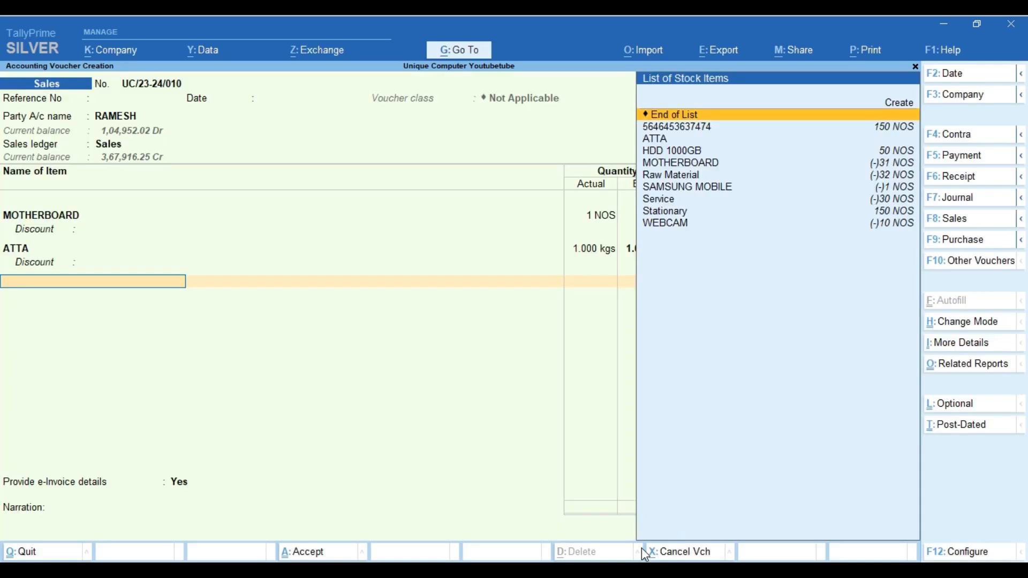
Start a new stock item named Paper under Primary, with NOS as its unit and GST applicable.
key(alt+c)
text(Paper)
key(Return)
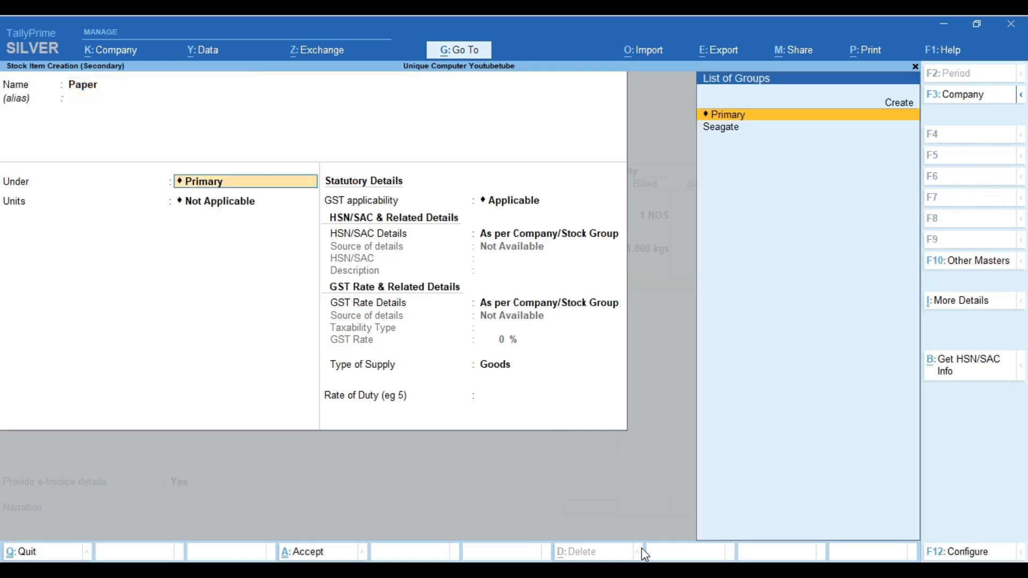
key(Return)
key(Down)
key(Down)
key(Return)
key(Return)
key(Return)
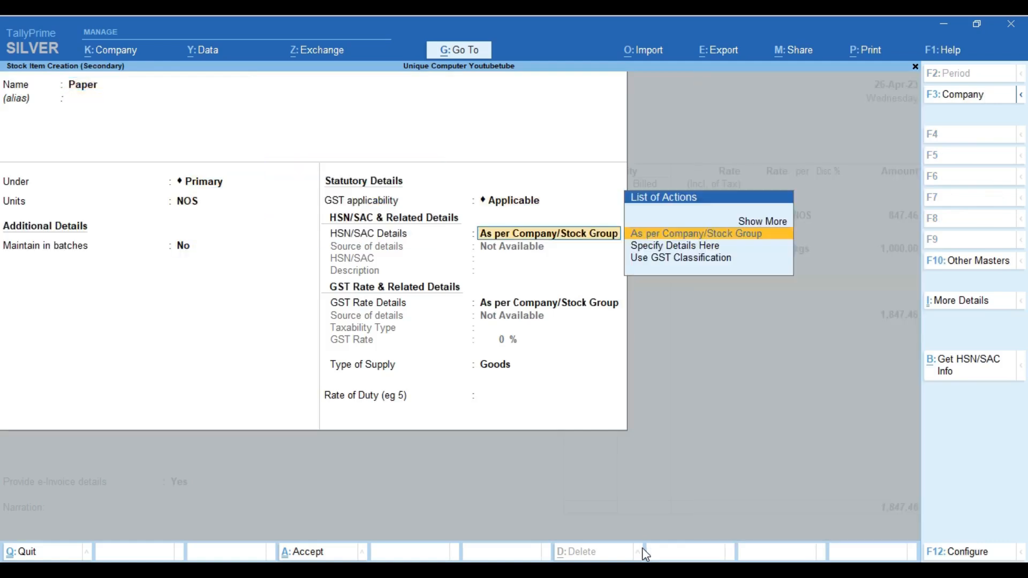
Specify the HSN/SAC details directly in the Paper item with code 7675, leaving the description blank.
key(Down)
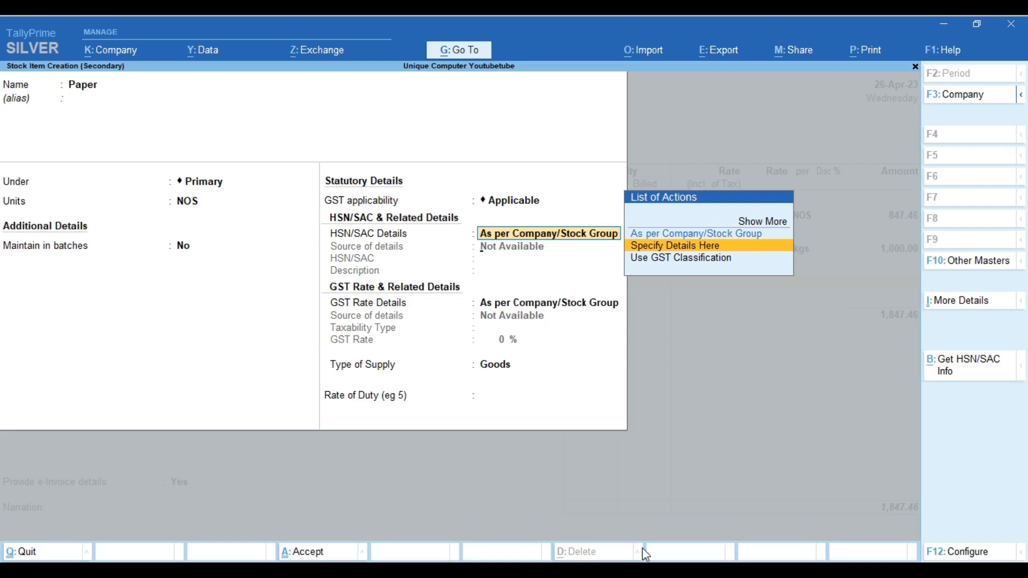
key(Return)
text(7675)
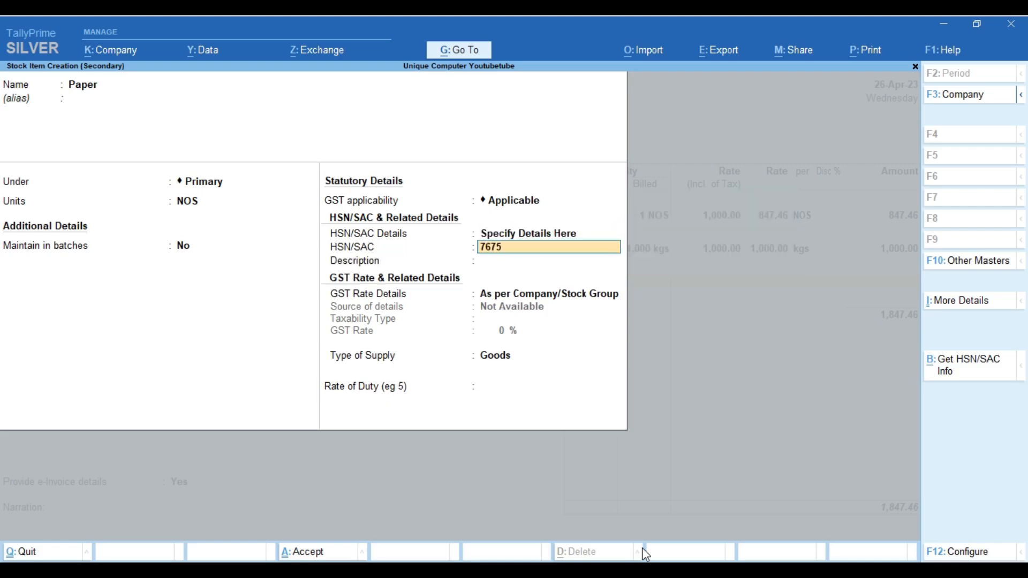
key(Return)
key(Return)
Specify Paper's GST rate in the item as Taxable at 12% with Goods as supply type, and save the item.
key(Down)
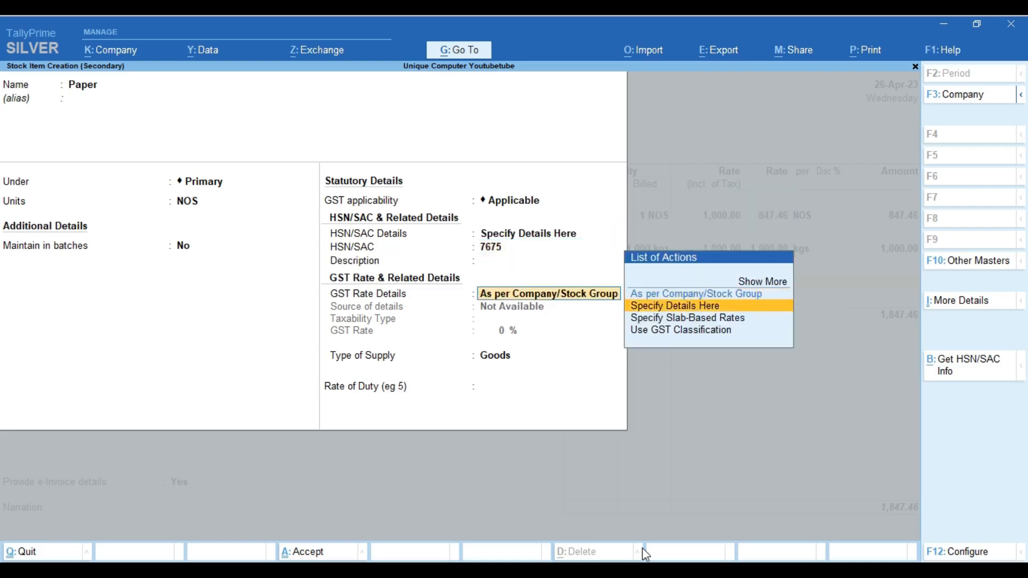
key(Return)
key(Return)
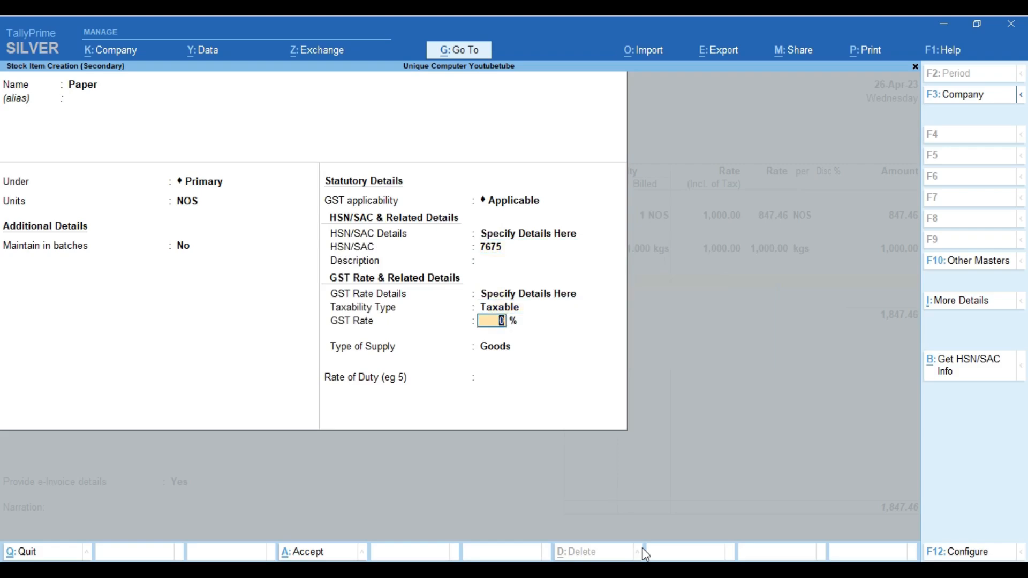
text(12)
key(Return)
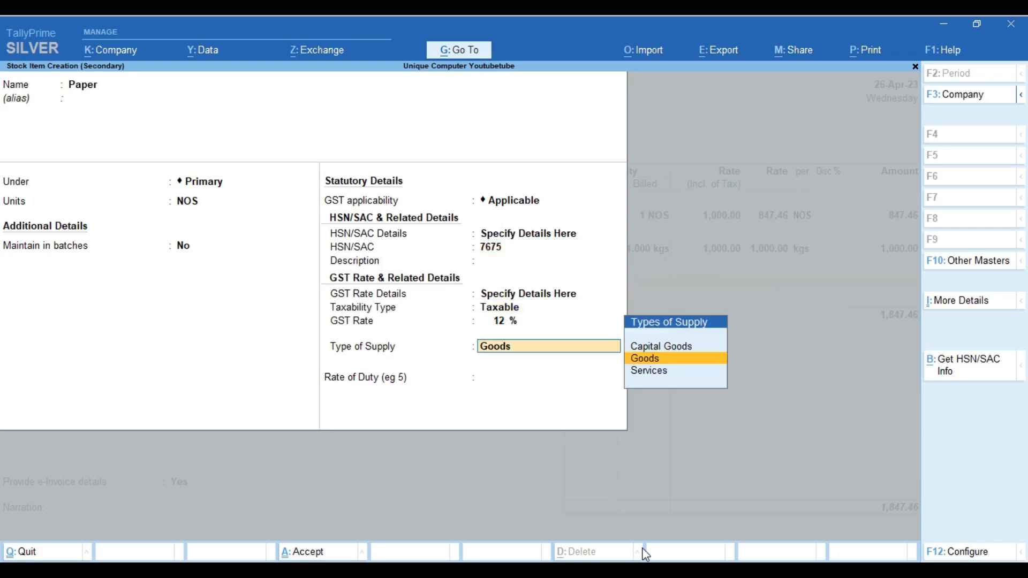
key(Return)
key(Return)
key(Return)
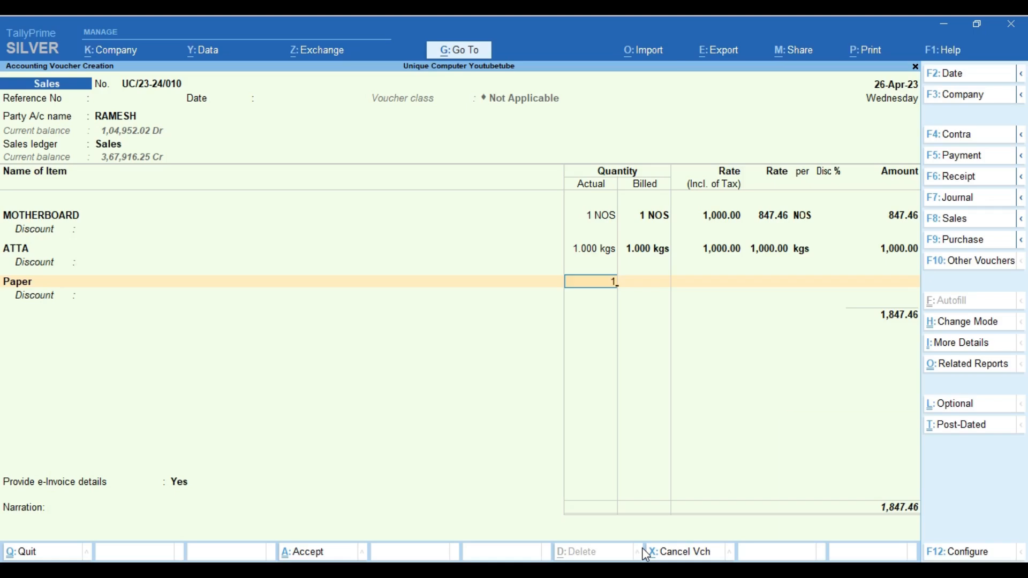
Enter a quantity of 1 NOS and a tax-inclusive rate of 1,000 for the Paper line, without a discount.
text(1)
key(Return)
key(Return)
text(1,000)
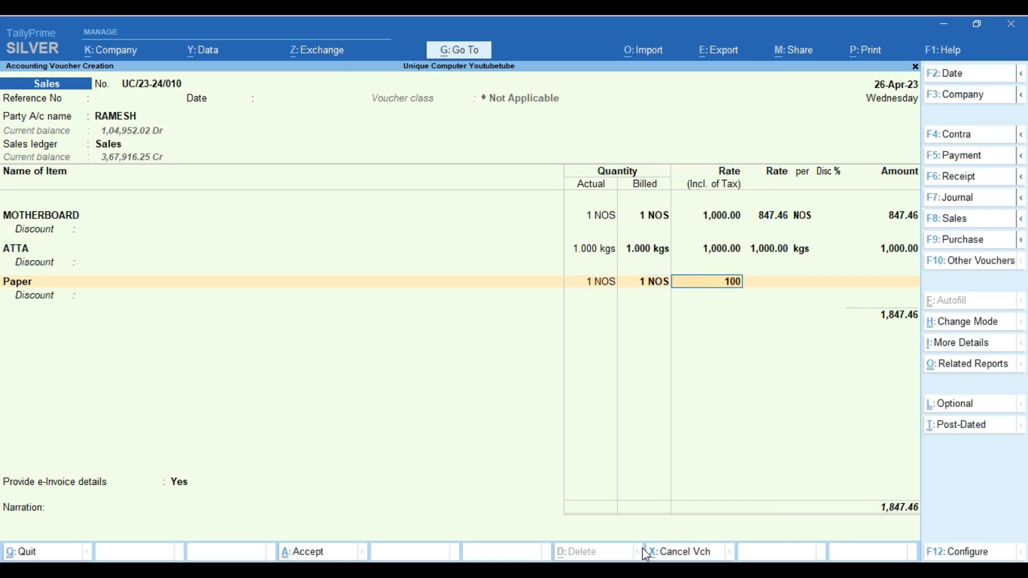
key(Return)
key(Return)
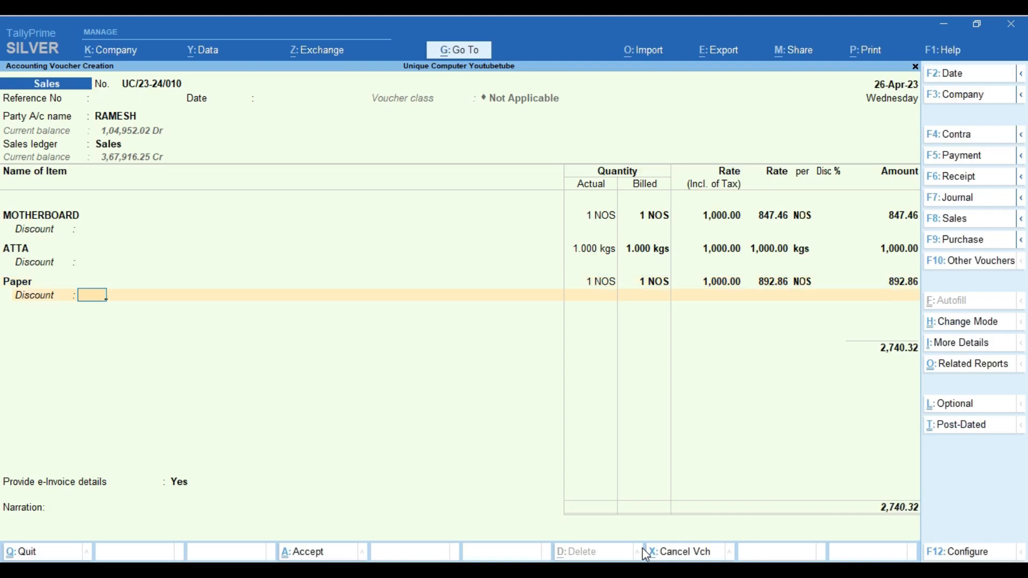
key(Return)
End the item list and add the CGST, SGST and Round Off ledgers below it.
key(Return)
text(Cg)
key(Return)
key(Return)
text(Sg)
key(Return)
key(Return)
text(R)
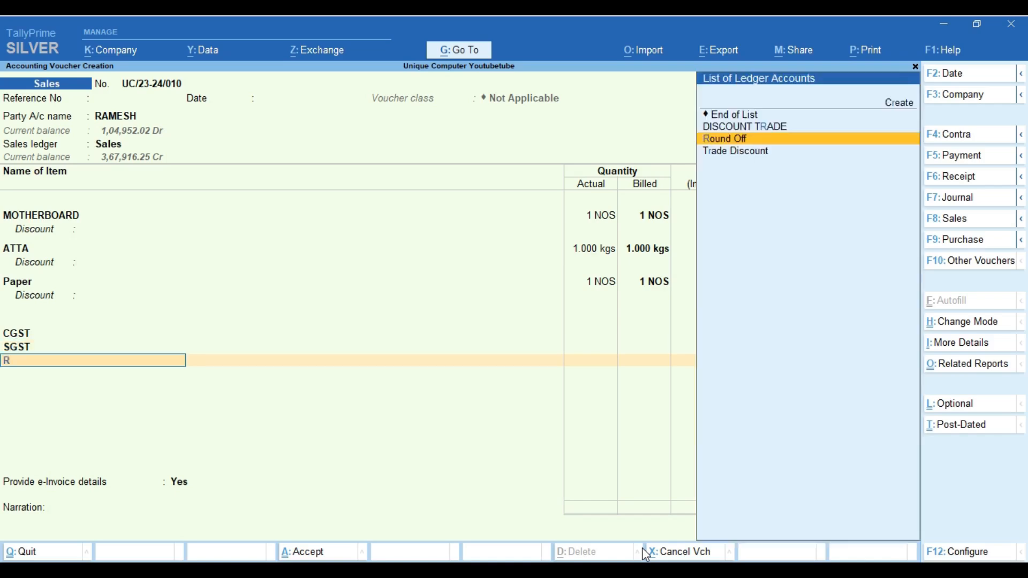
key(Return)
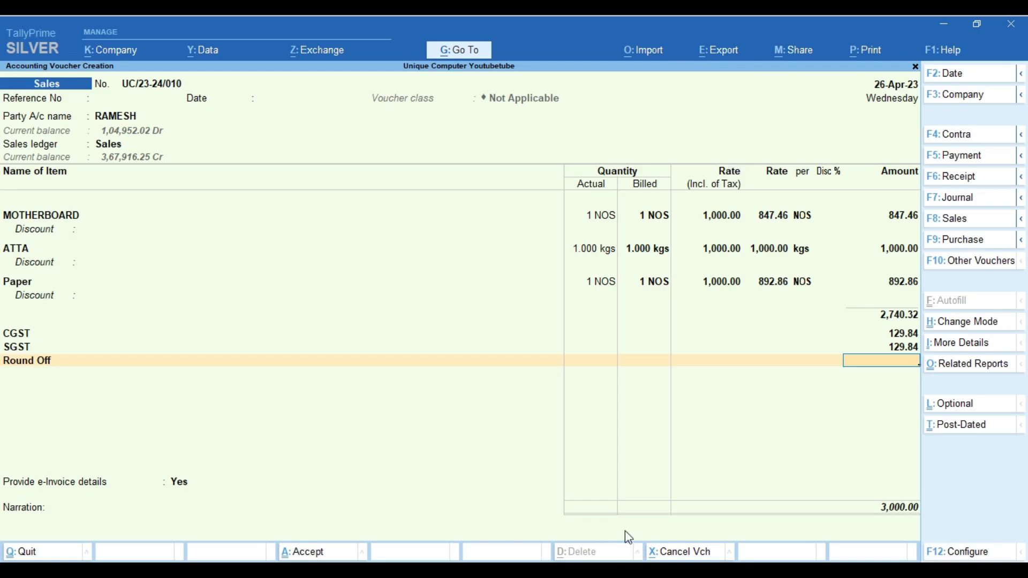
Examine the HSN/SAC and GST rate details in the Sales ledger master and return to the voucher.
click(111, 146)
key(ctrl+Return)
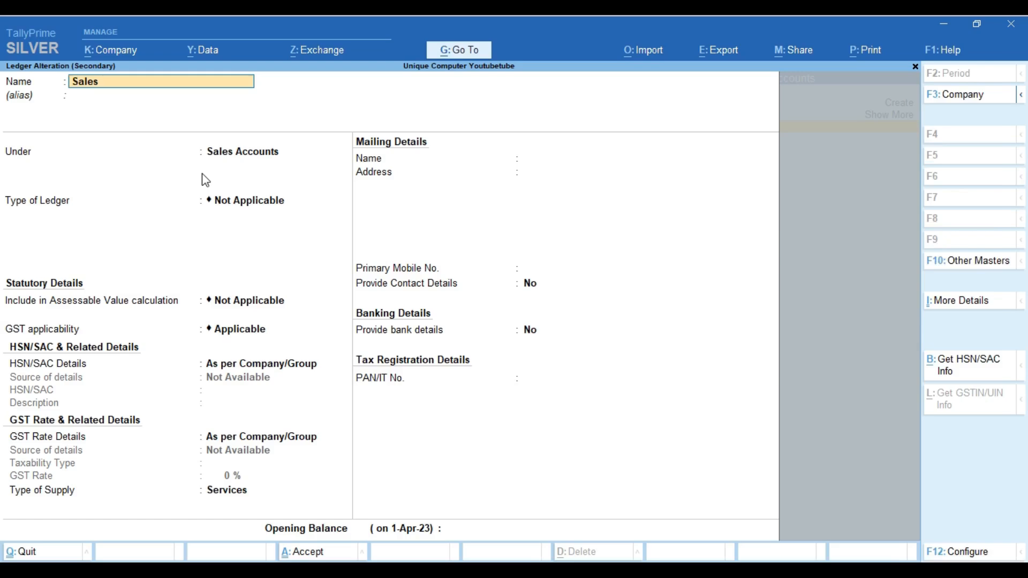
key(Escape)
key(Escape)
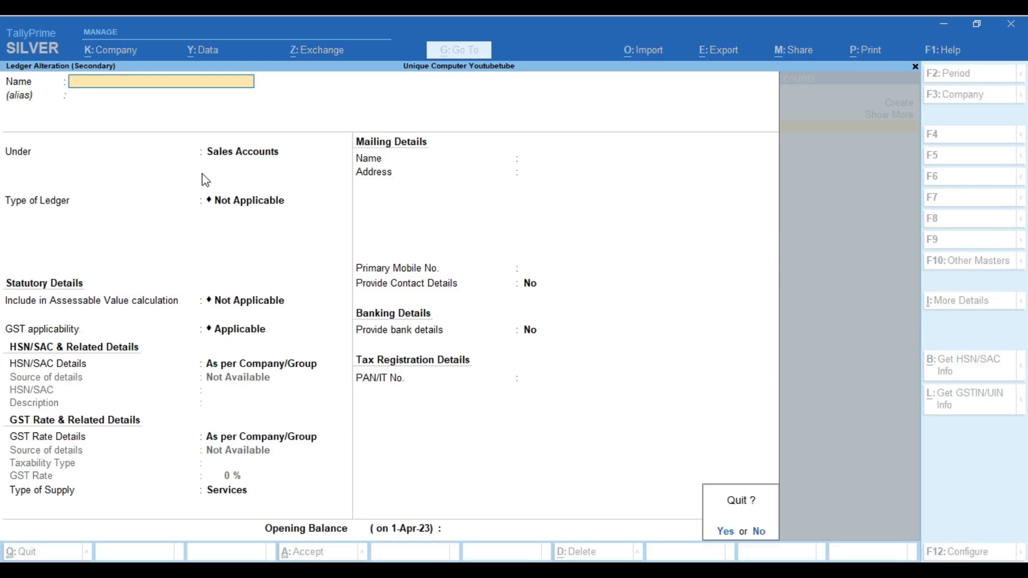
key(Return)
Replace the Round Off ledger below SGST with the Igst ledger, keeping the existing item lines.
key(Return)
key(Return)
key(Return)
key(Return)
key(Return)
key(Return)
key(Return)
key(Return)
key(Return)
key(Return)
key(Return)
key(Return)
key(Return)
key(Return)
key(Return)
key(Return)
key(Return)
key(Return)
key(Return)
key(Return)
key(Return)
key(Return)
key(Return)
key(Return)
key(Return)
key(Return)
key(Return)
key(Return)
key(Return)
key(Return)
key(Return)
key(Return)
key(Return)
key(Return)
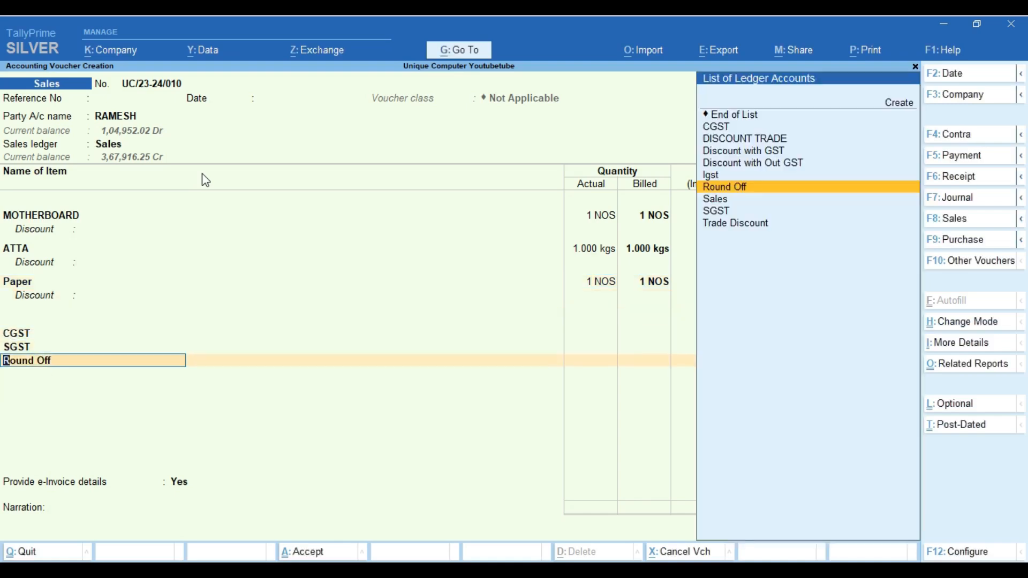
text(ig)
key(Return)
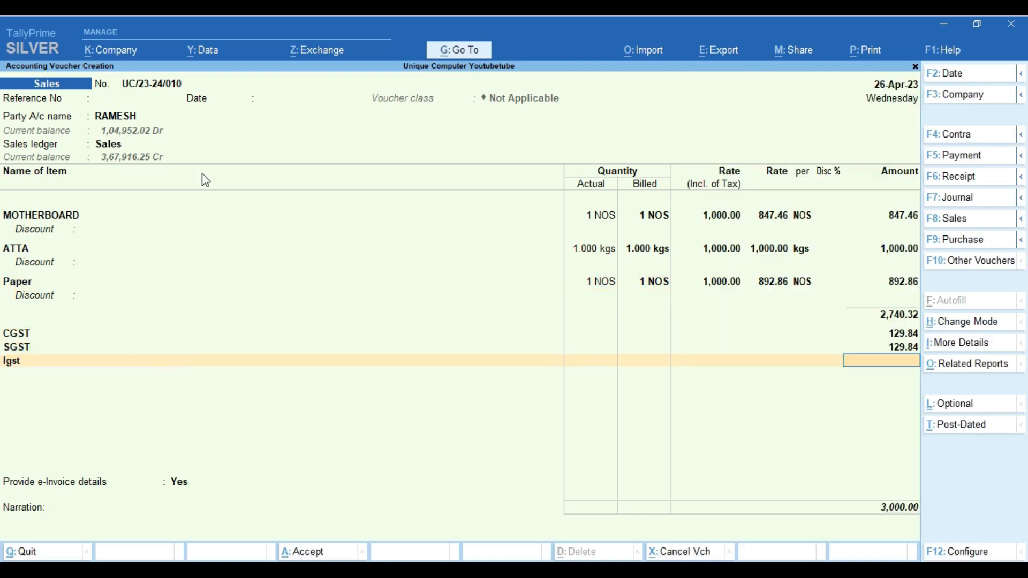
Change the voucher's party account to the similarly named ledger ending in NEW.
click(130, 117)
text(Rames)
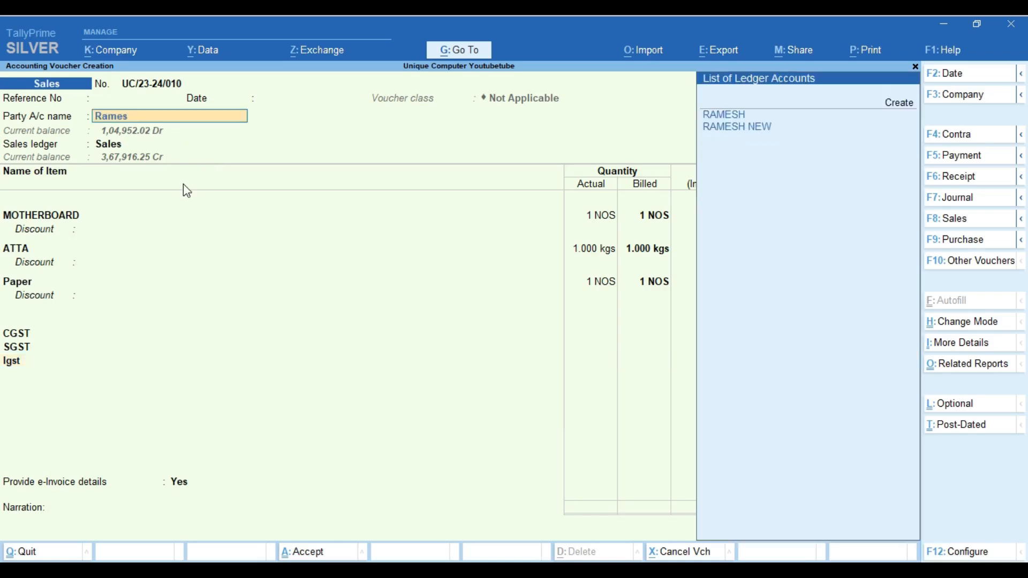
key(Down)
key(Return)
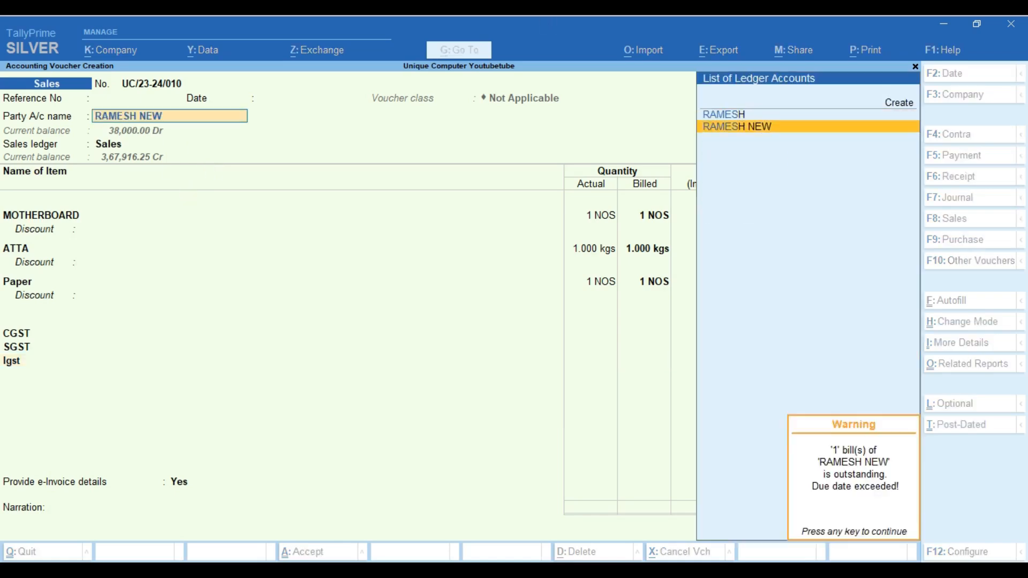
Keep the changed party's details with Uttar Pradesh as the place of supply and proceed through the item lines to ATTA's tax-inclusive rate.
key(Return)
key(Return)
key(Return)
key(Return)
key(Return)
key(Return)
key(Return)
key(Return)
key(Return)
key(Return)
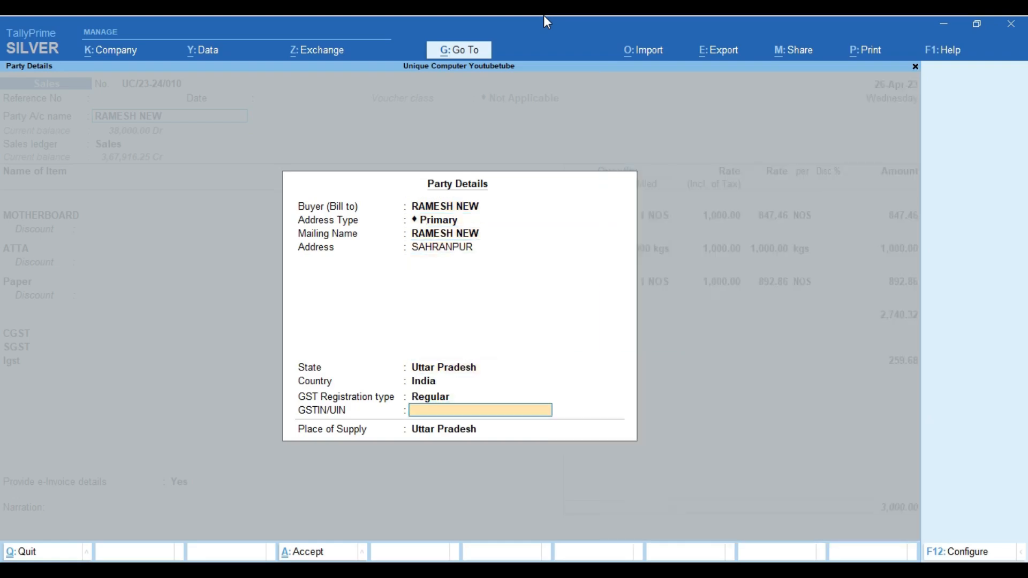
key(Return)
key(Return)
key(Return)
key(Return)
key(Return)
key(Return)
key(Return)
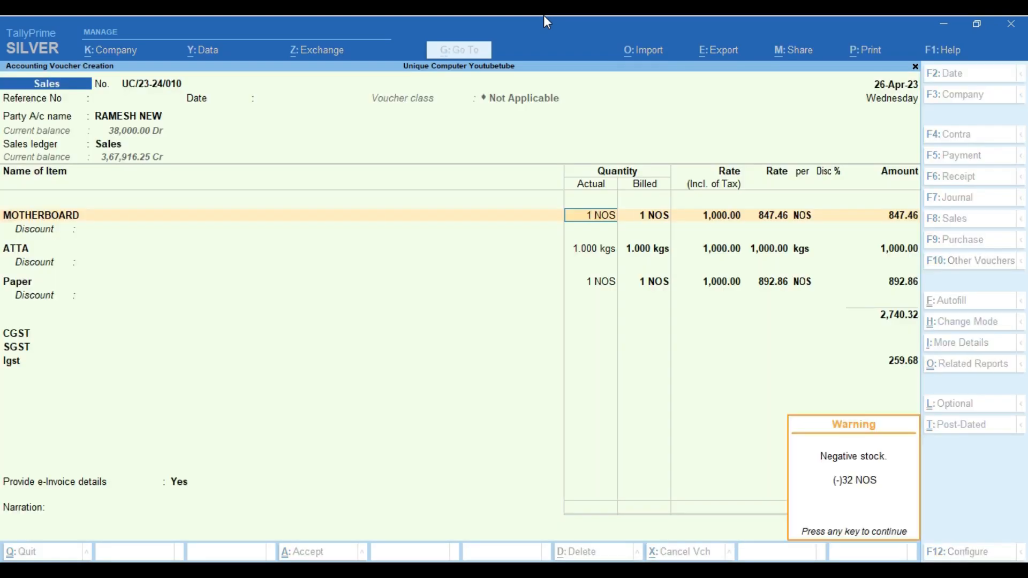
key(Return)
key(Return)
key(Return)
key(Return)
key(Return)
key(Return)
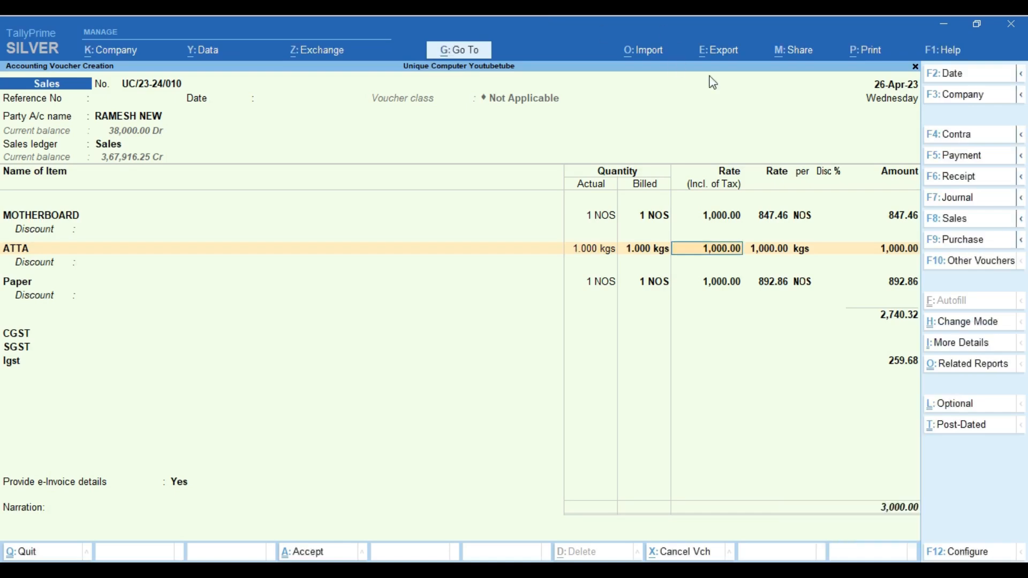
Examine the voucher's GST Tax Analysis in detailed form, including the rate and HSN/SAC sources per item, and return to the voucher.
click(965, 371)
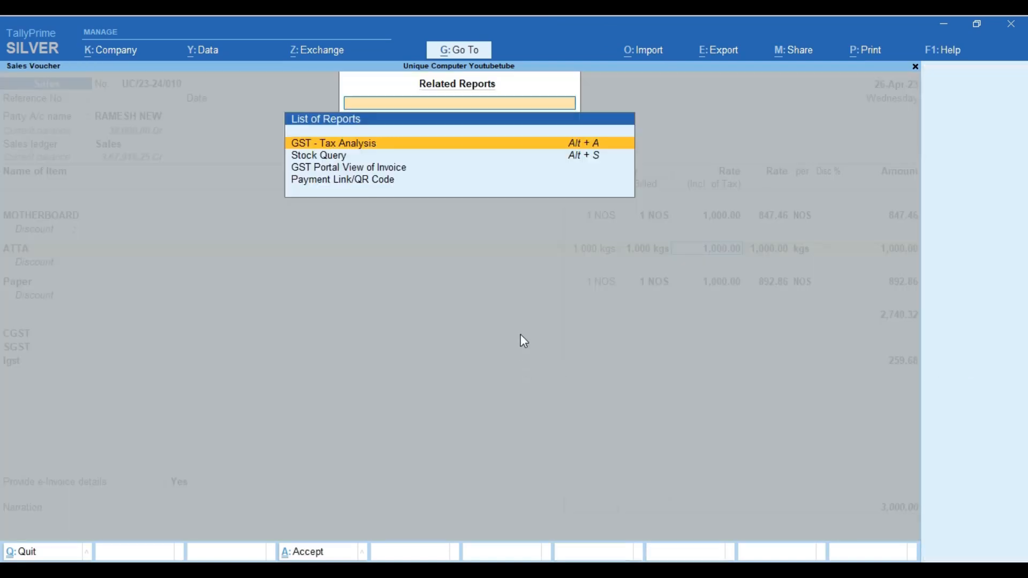
key(Return)
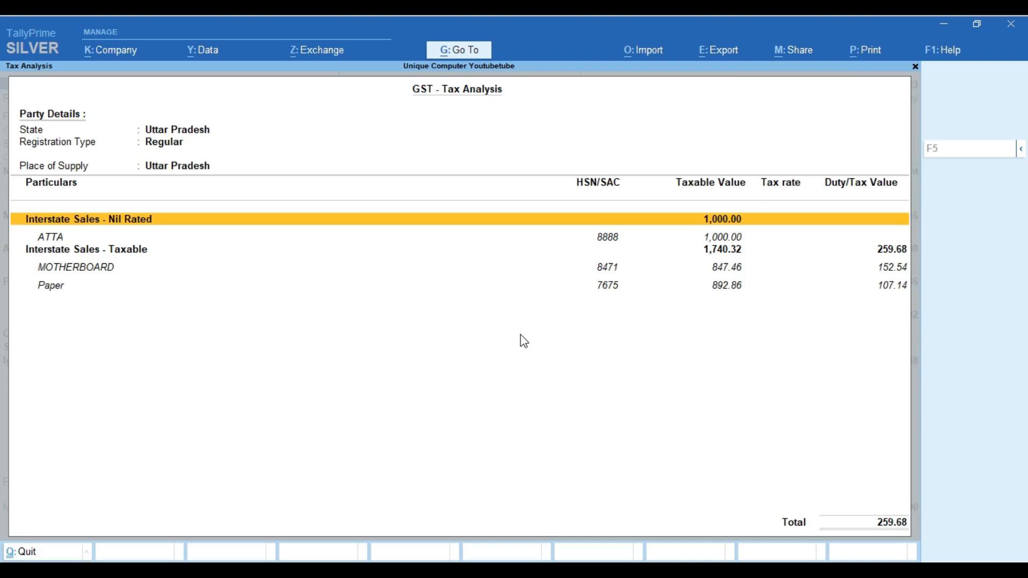
click(1019, 150)
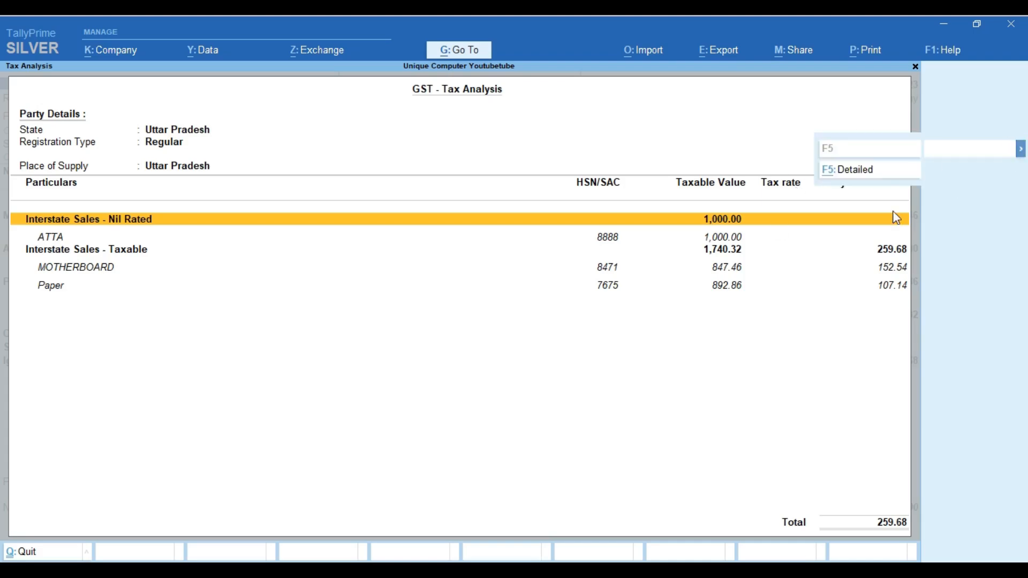
click(848, 170)
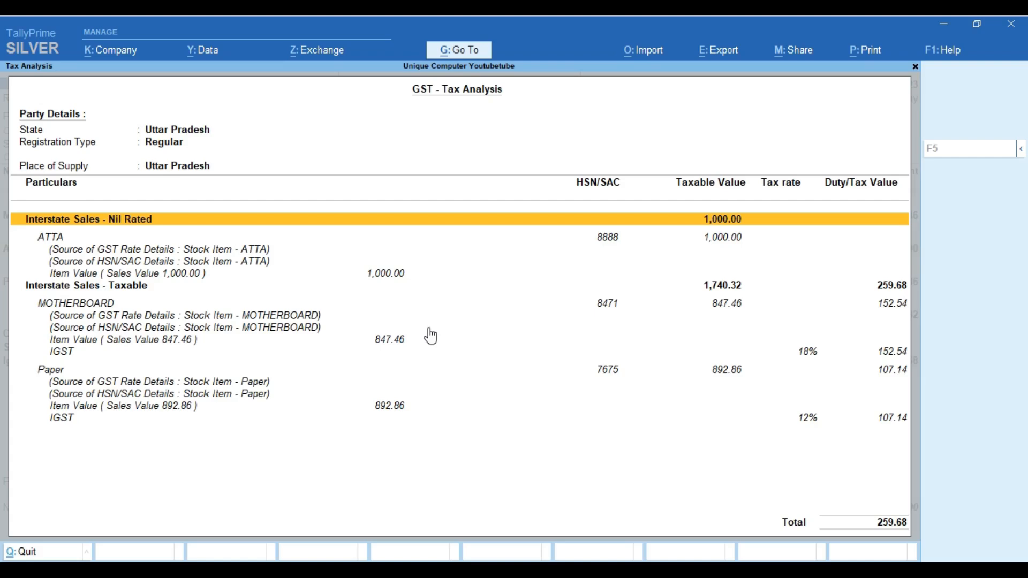
key(Down)
key(Down)
key(Down)
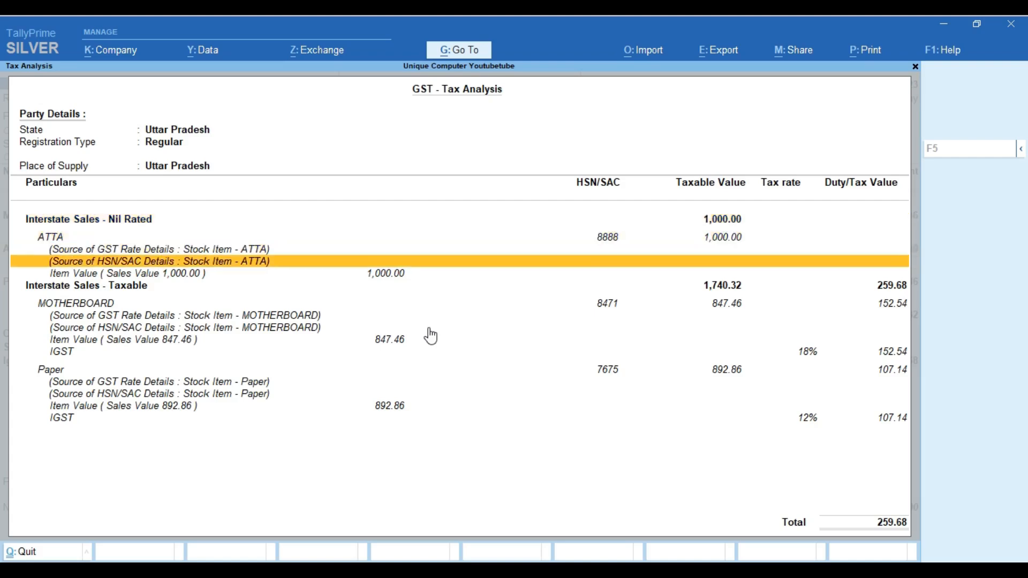
key(Up)
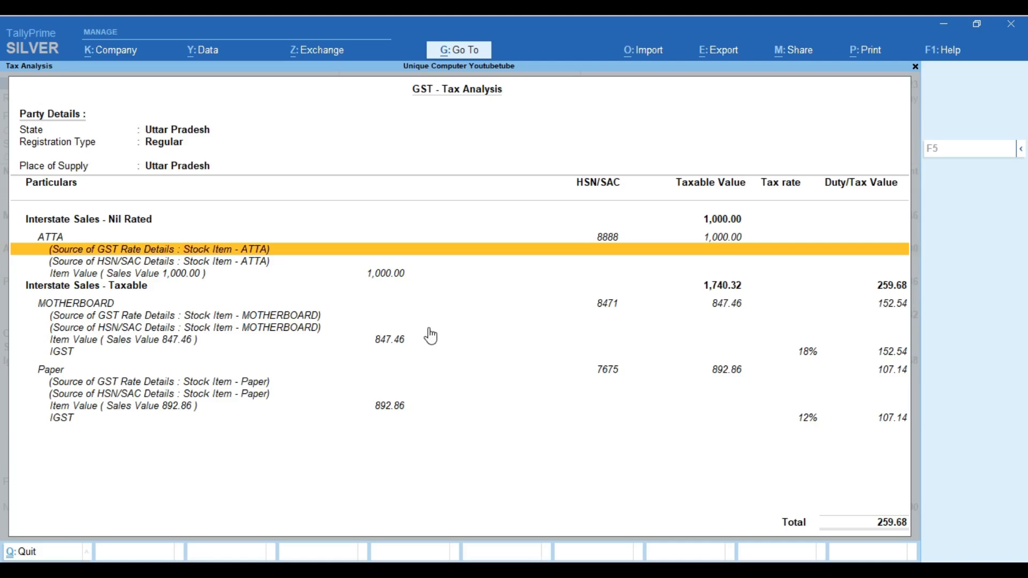
key(ctrl)
key(Escape)
Keep the remaining item and tax ledger lines as entered and set Provide e-Invoice details to No.
key(Return)
key(Return)
key(Return)
key(Return)
key(Return)
key(Return)
key(Return)
key(Return)
key(Return)
key(Return)
key(Return)
key(Return)
key(Return)
key(Return)
key(Return)
key(Return)
key(Return)
key(Return)
key(Return)
key(Return)
key(Return)
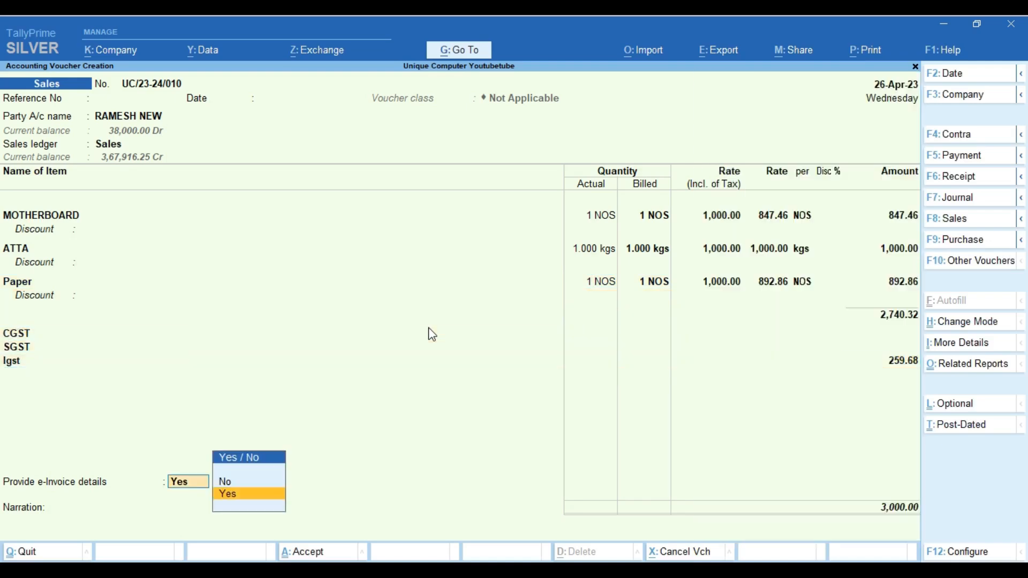
key(Up)
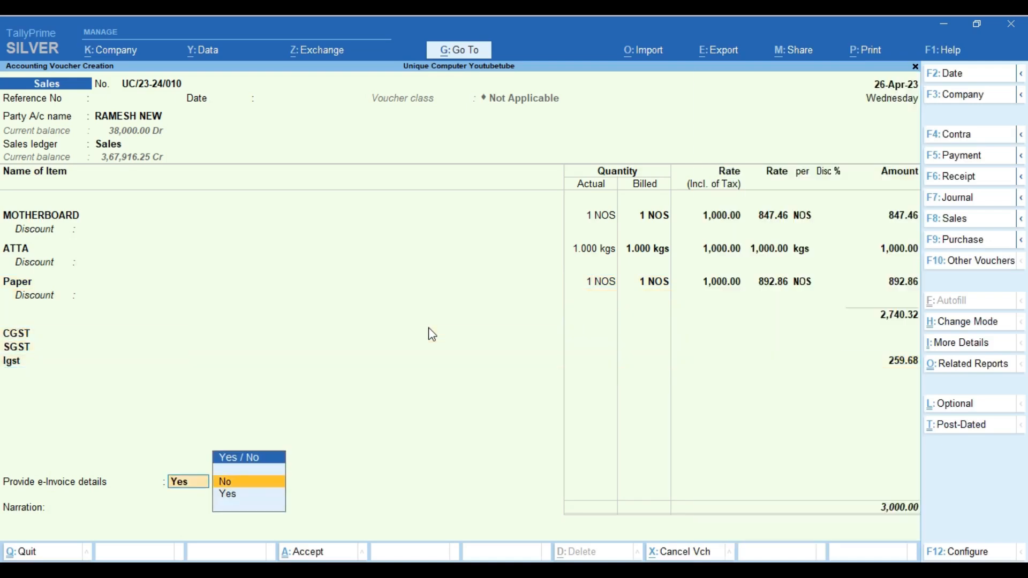
key(Return)
key(Return)
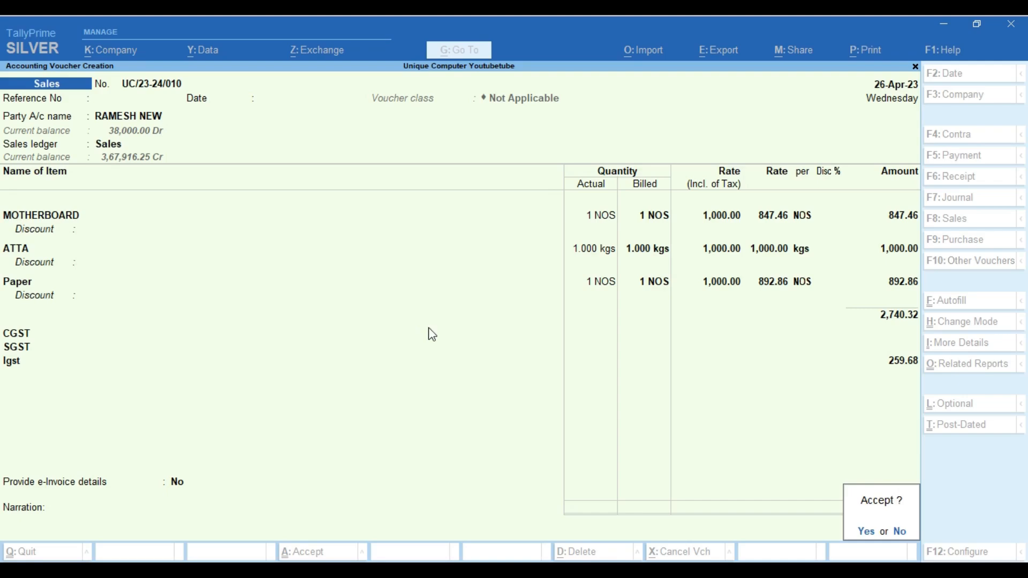
Save the sales voucher without generating an e-Invoice.
key(Return)
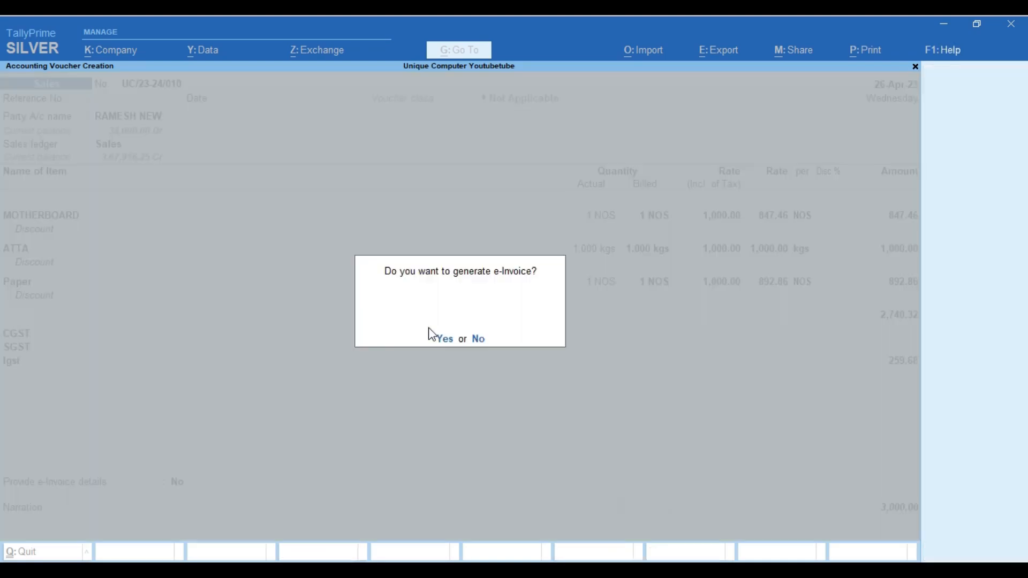
key(n)
key(n)
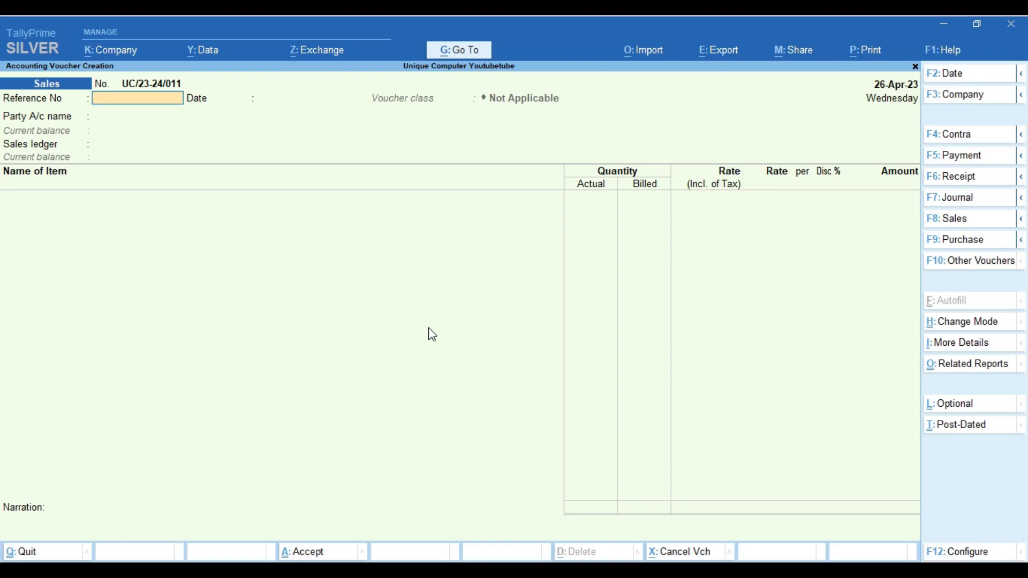
Examine the Stock Query report for ATTA, including its last sale, and return to the party account of the new sales voucher.
click(938, 366)
key(Down)
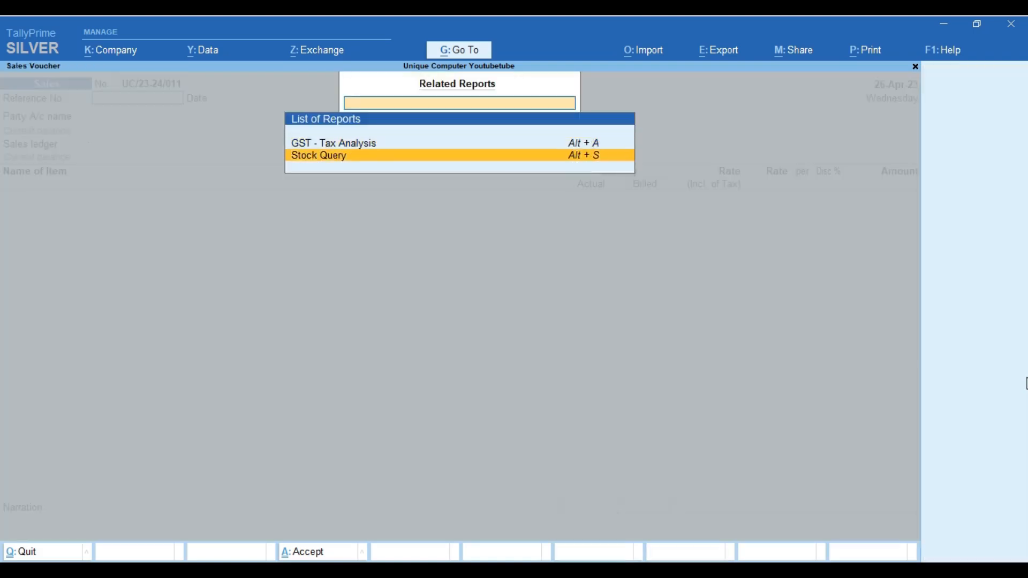
key(Return)
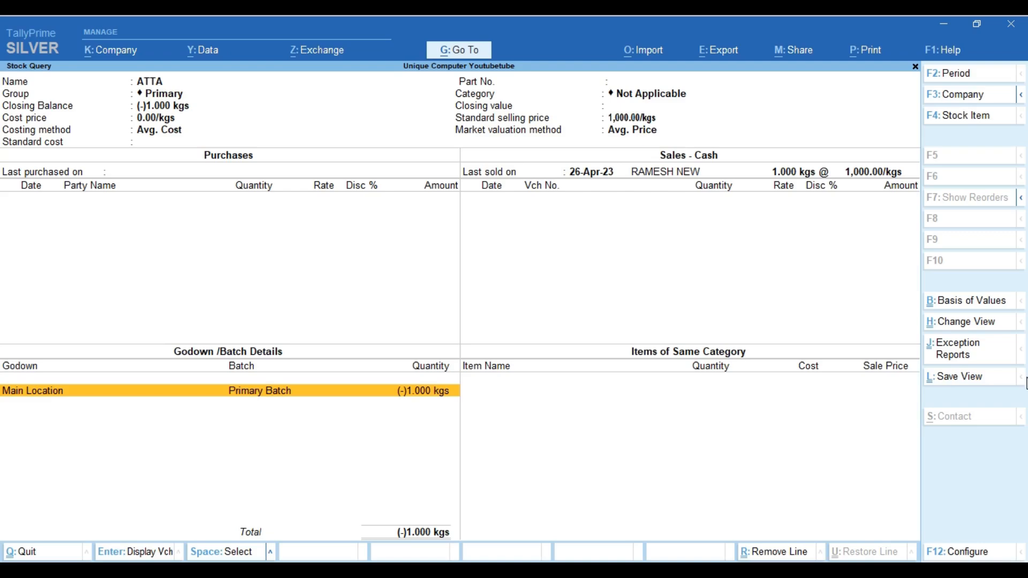
key(Escape)
key(Return)
key(Return)
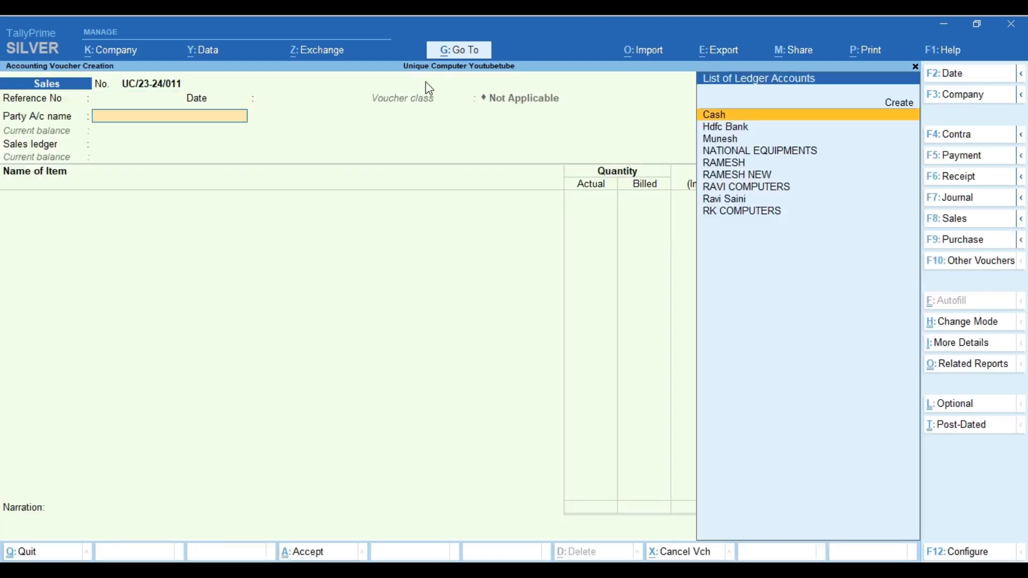
Open the company's Price Levels master for alteration.
key(alt+g)
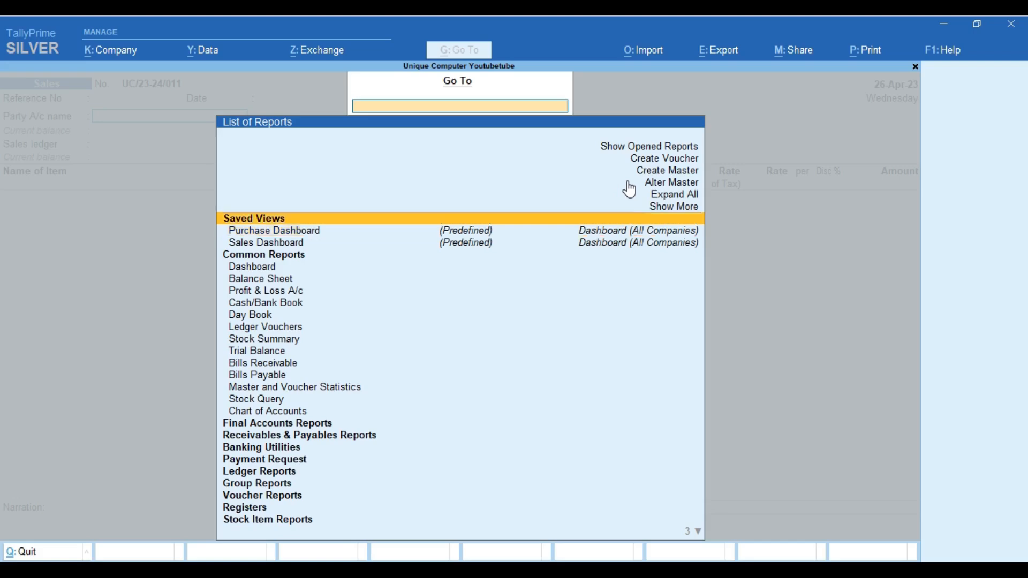
click(629, 183)
key(Down)
key(Down)
key(Down)
key(Down)
key(Down)
key(Down)
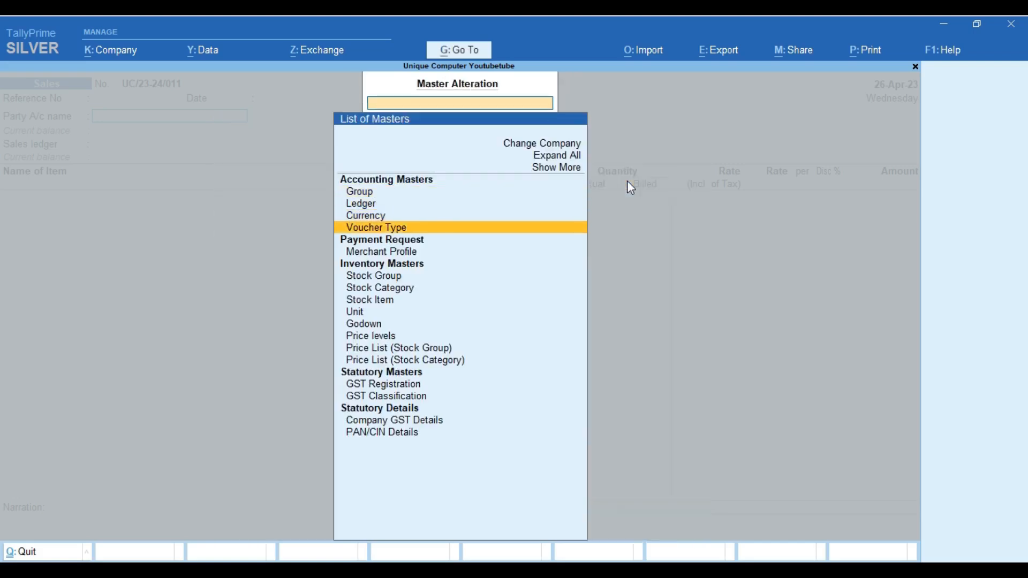
key(Down)
key(Down)
key(Down)
key(Down)
key(Down)
key(Down)
key(Down)
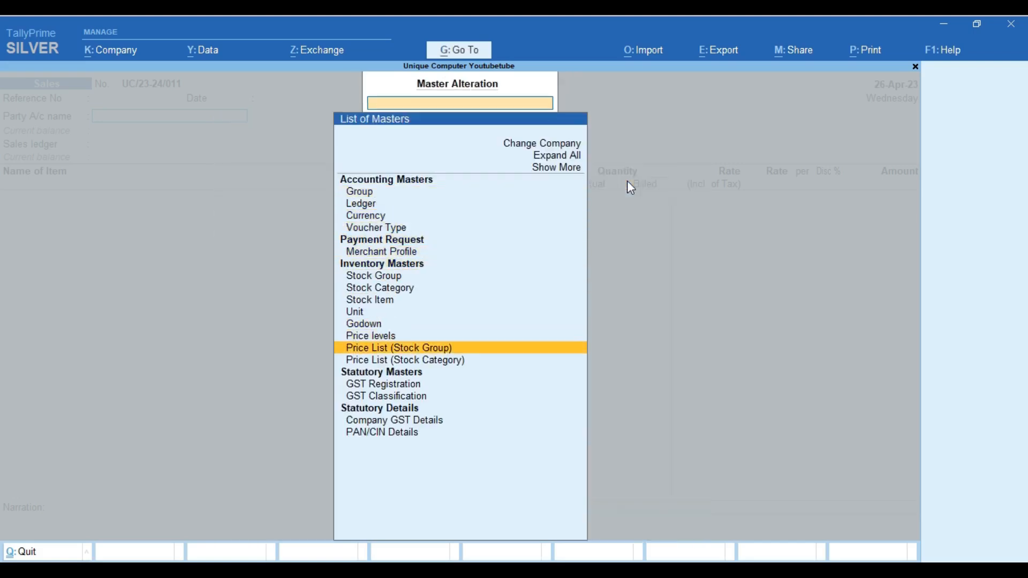
key(Up)
key(Return)
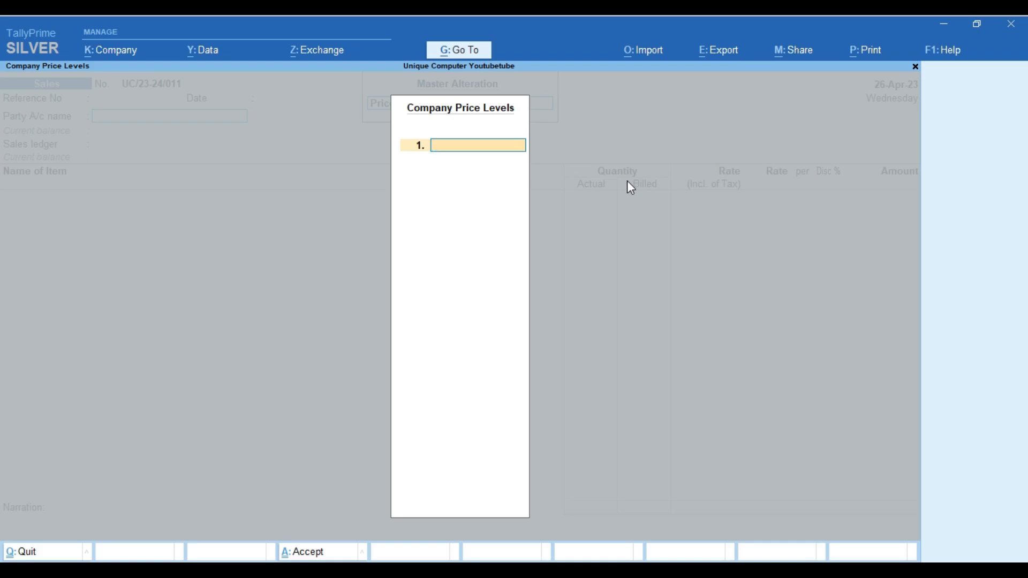
Create the company price levels Distributors, Dealer and Customer and save them.
text(Distributors)
key(Return)
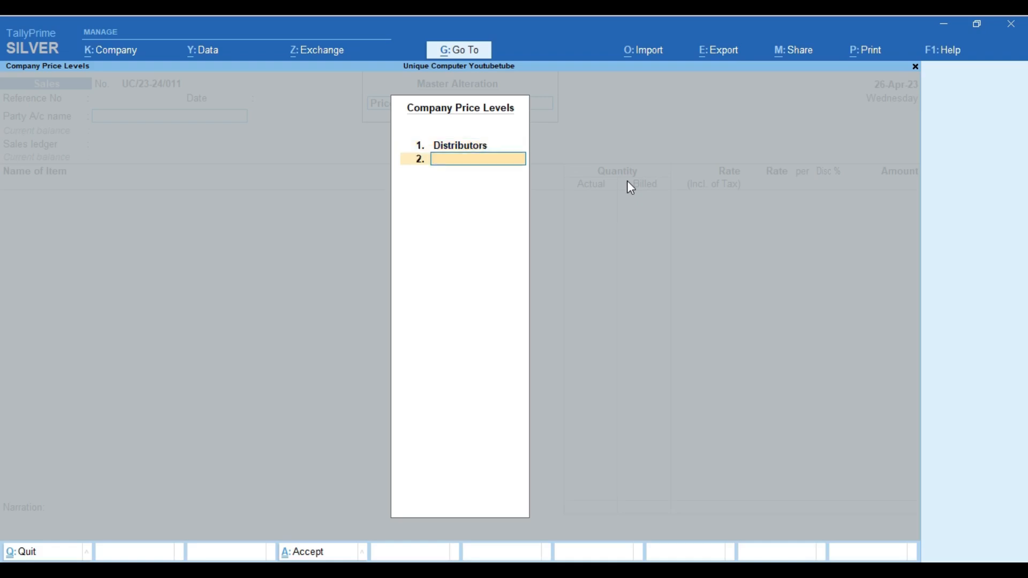
text(Dealer)
key(Return)
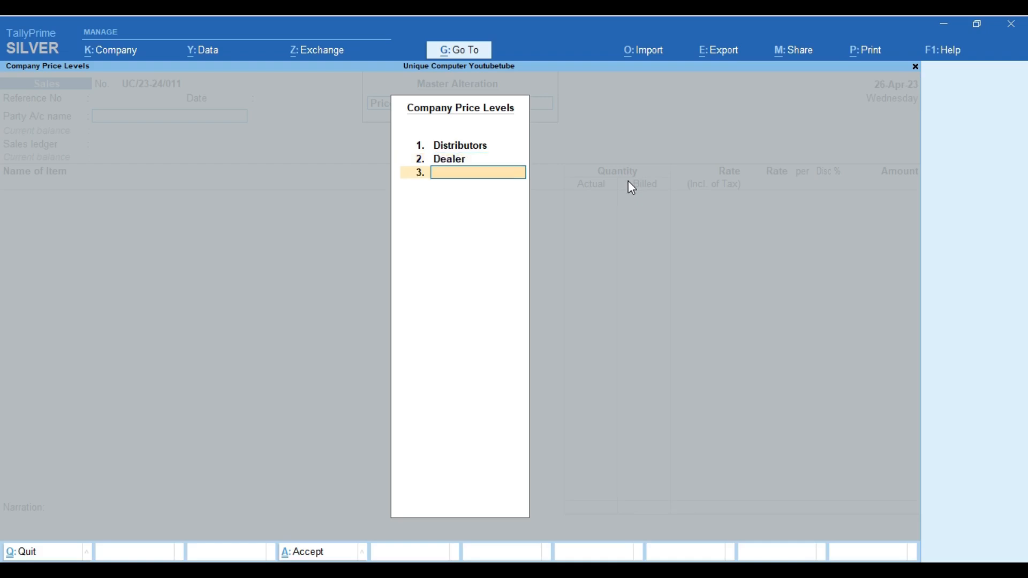
text(Customer)
key(Return)
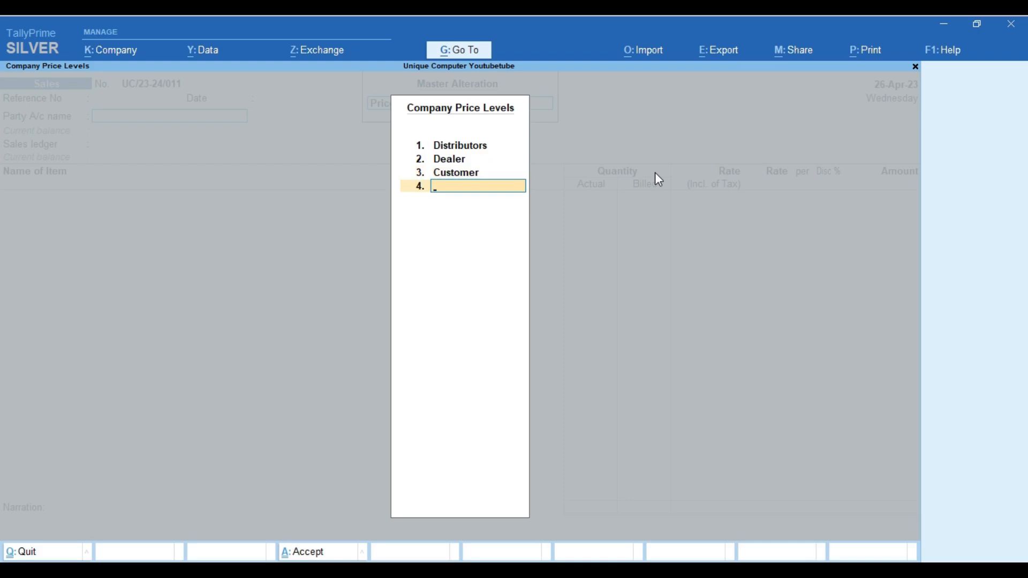
key(Return)
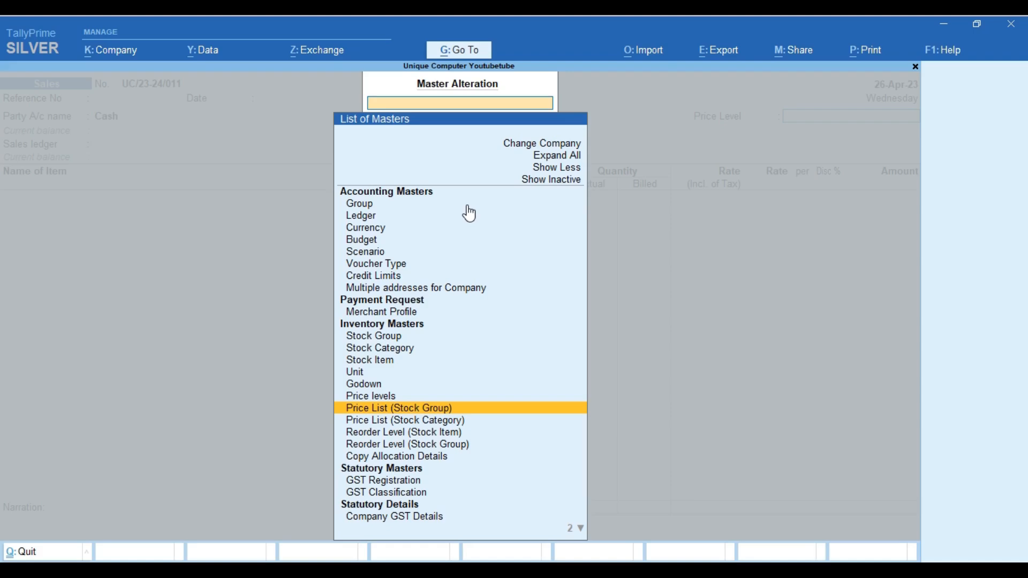
Open the stock-group price list for All Items at the Distributors price level, applicable from 1-Apr-23.
key(Return)
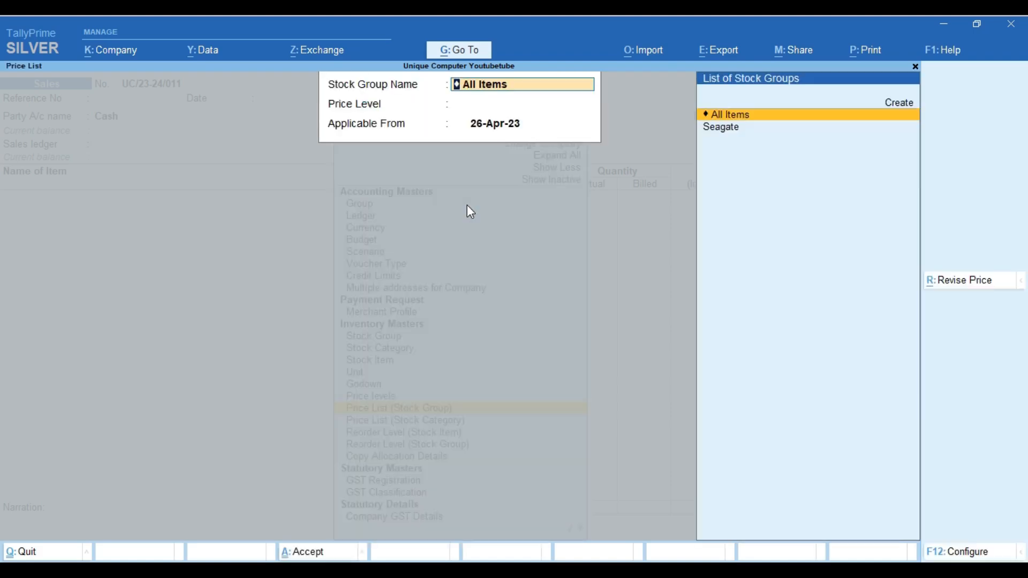
key(Return)
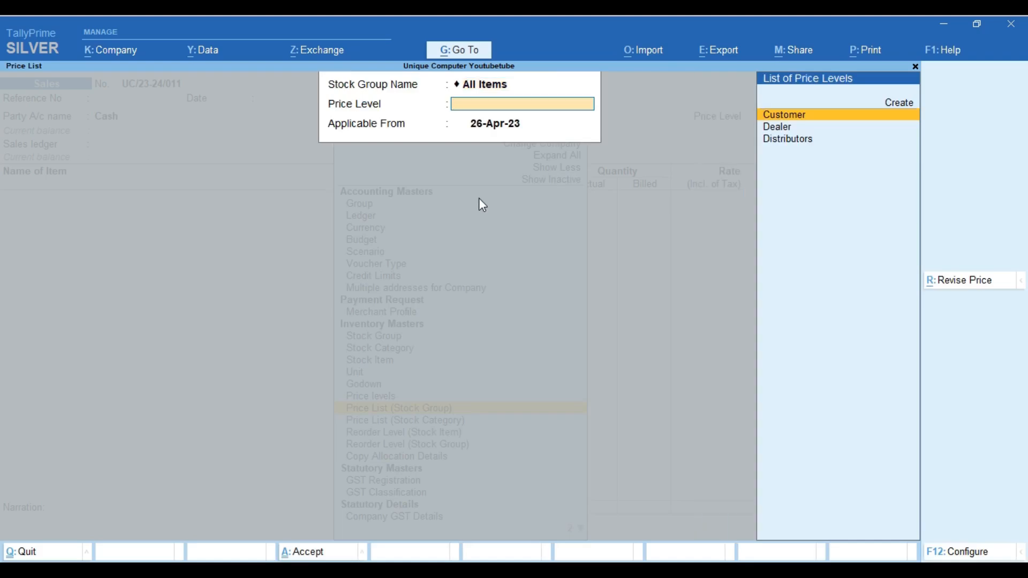
key(Down)
key(Down)
key(Return)
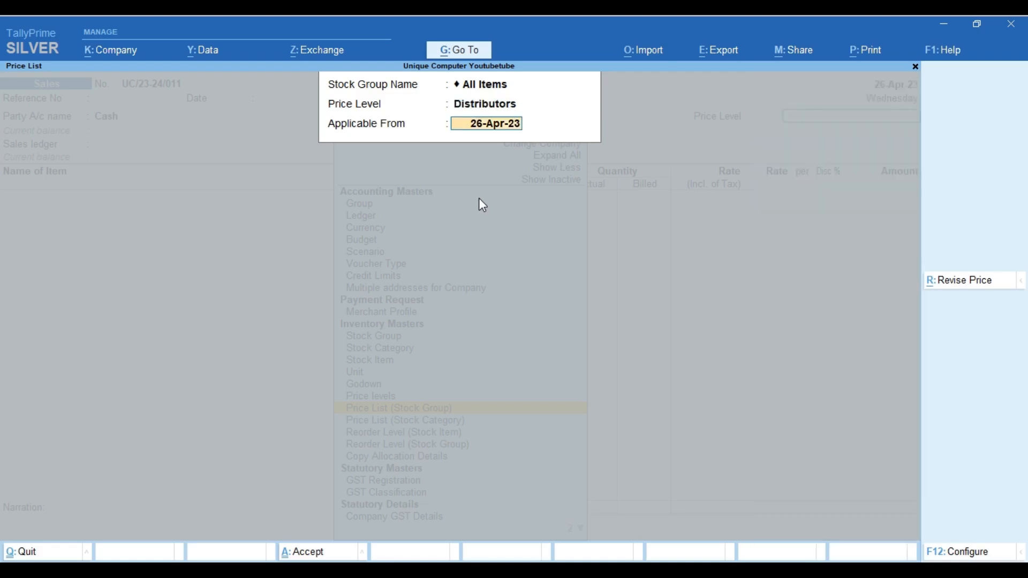
key(BackSpace)
text(1-4)
key(Return)
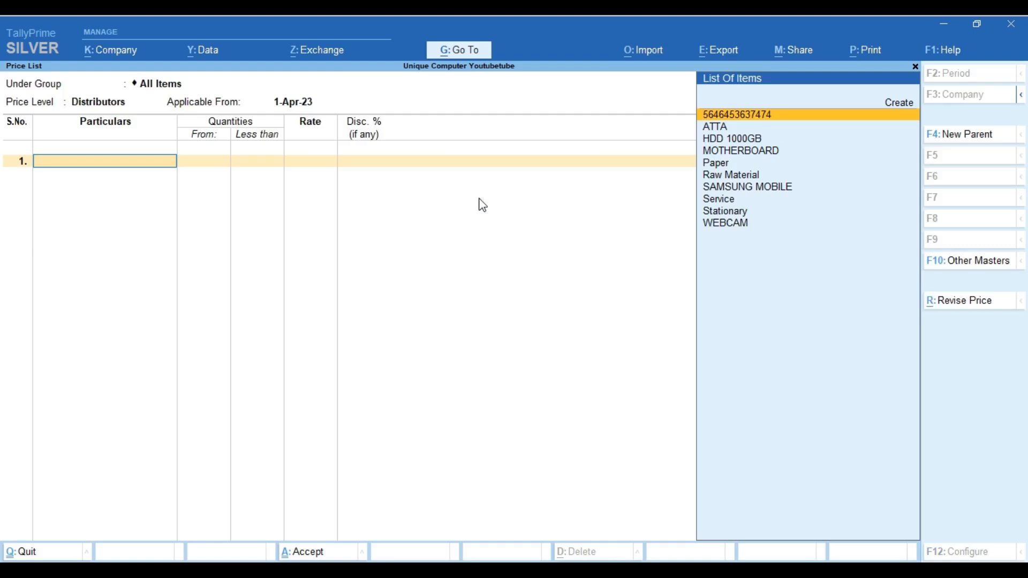
Add ATTA to the price list with a rate of 200 per kg and 10% discount for quantities less than 10 kgs.
key(Down)
key(Return)
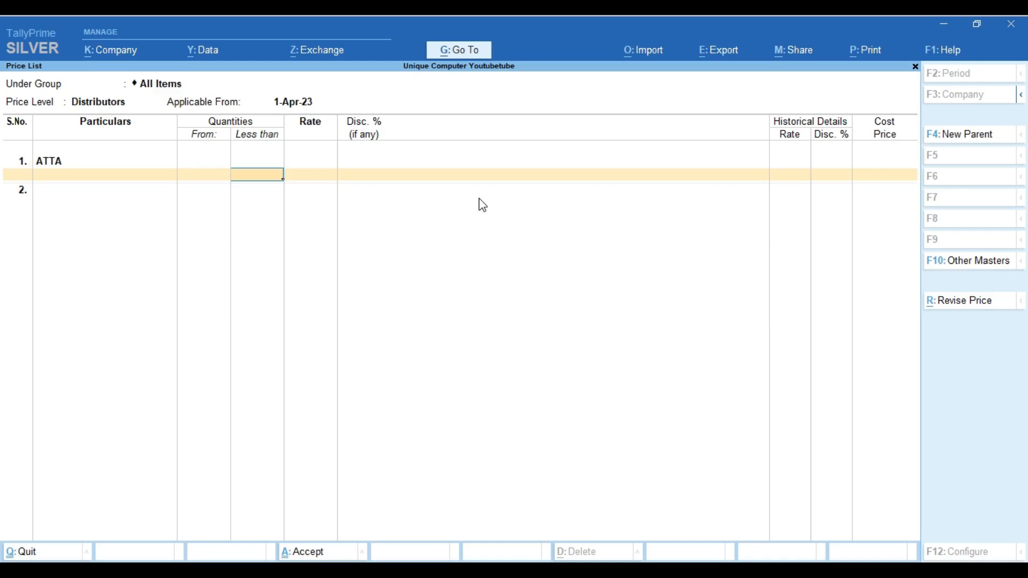
text(10)
key(Return)
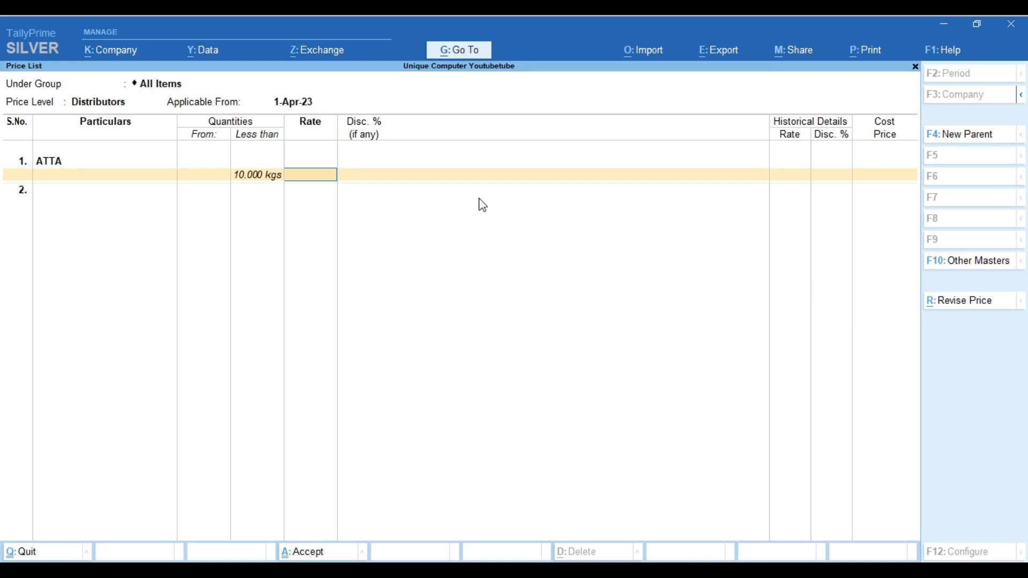
text(200)
key(Return)
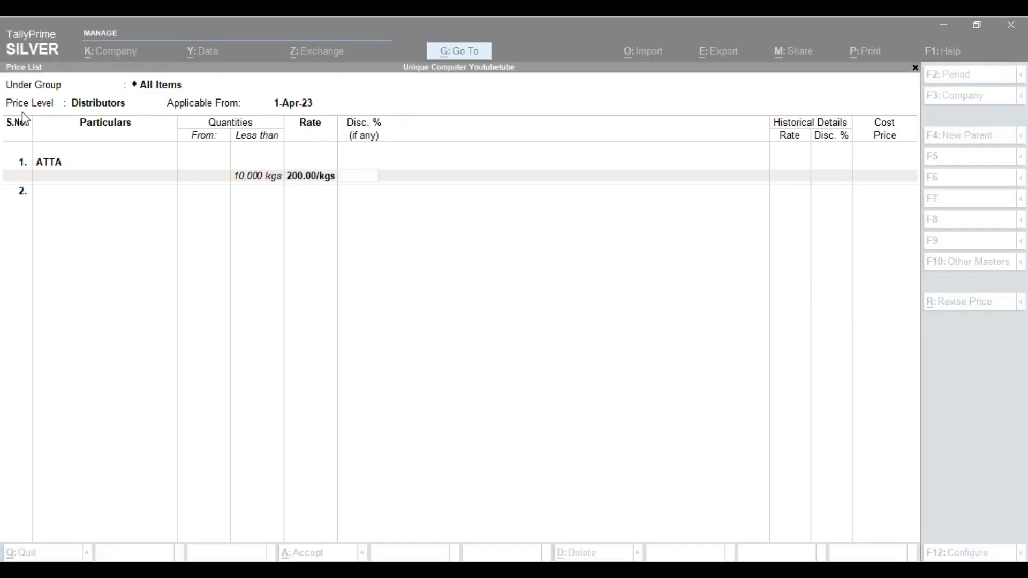
click(103, 110)
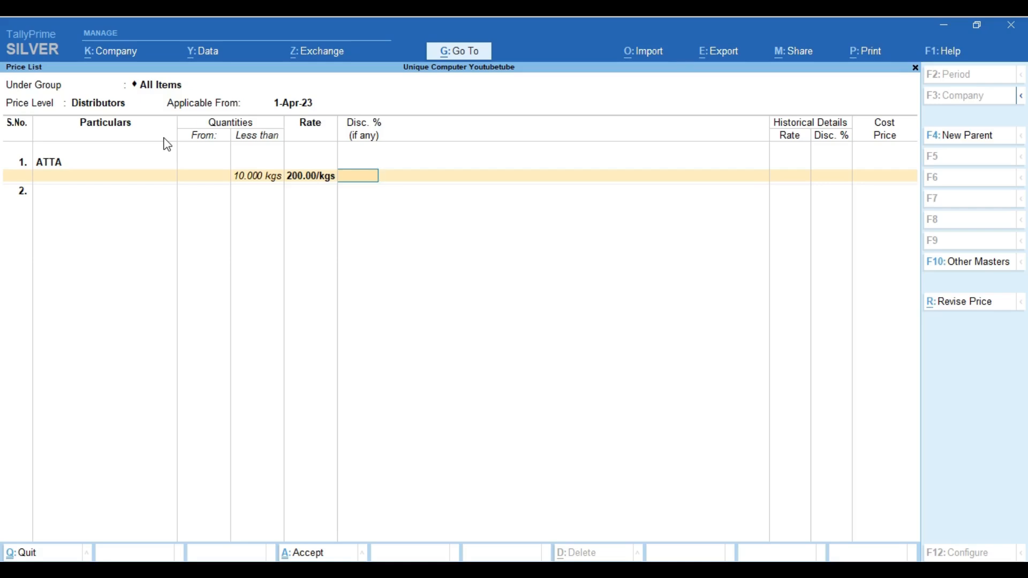
text(10)
key(Return)
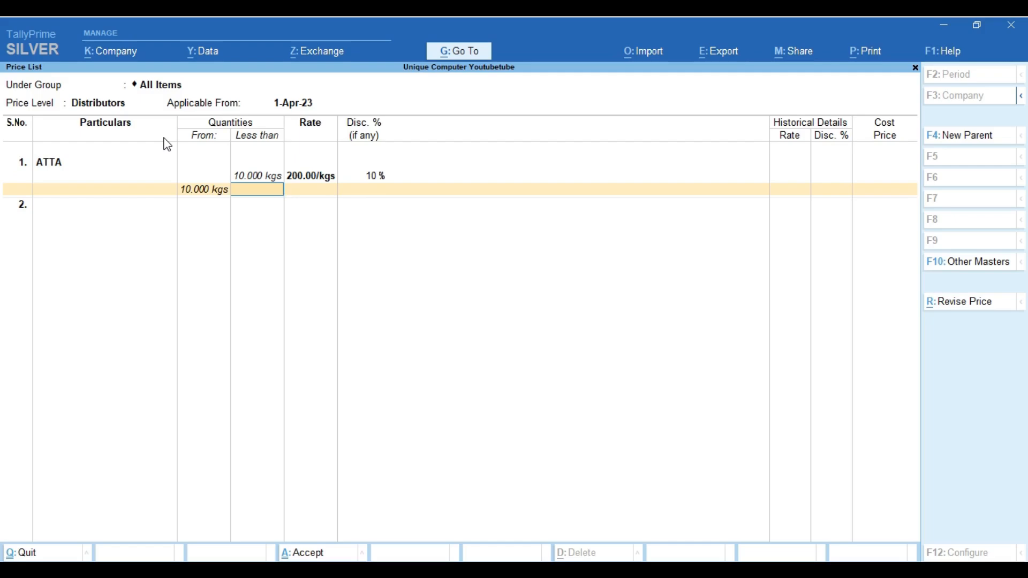
Add a second ATTA slab of 10 to less than 50 kgs at 200 per kg with 20% discount, and end the item's slabs.
text(50)
key(Return)
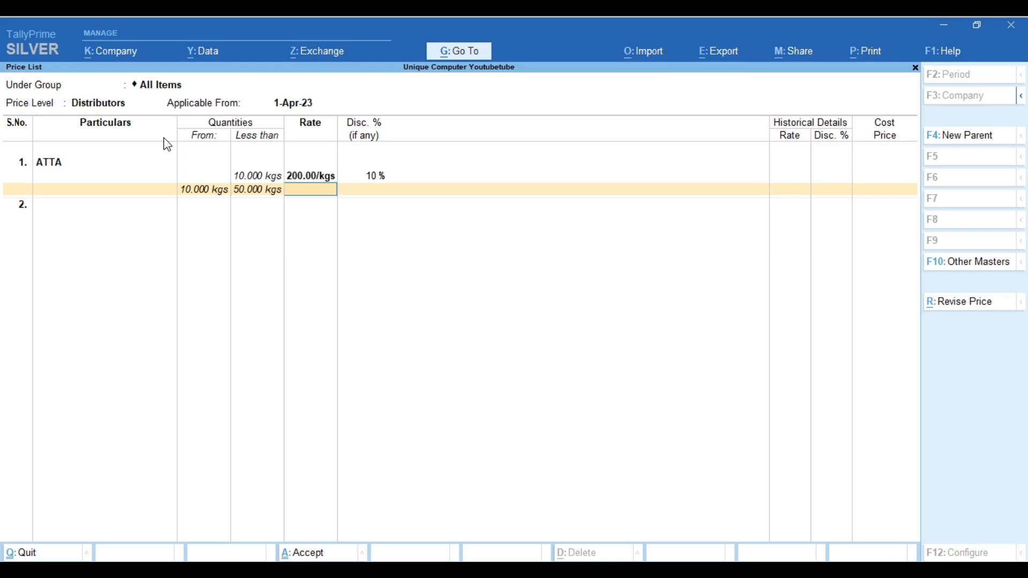
text(200)
key(Return)
text(20)
key(Return)
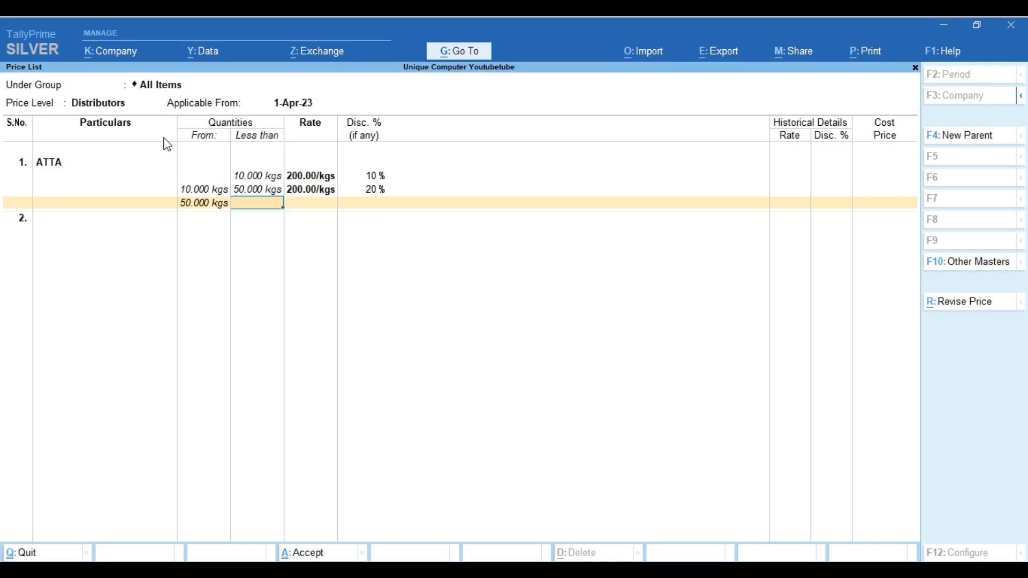
key(Return)
key(Return)
key(Return)
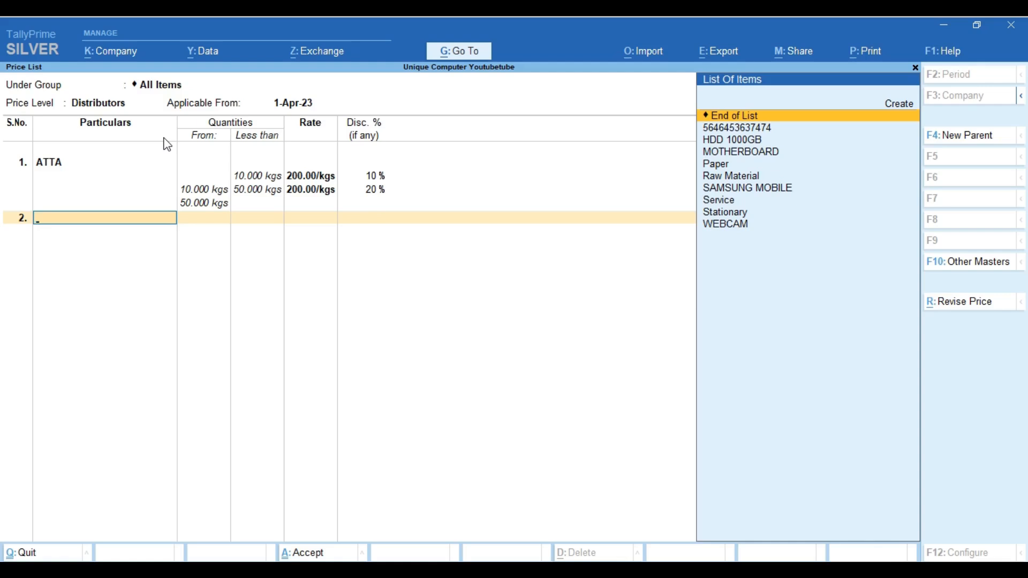
Add MOTHERBOARD to the Distributors price list at 1,000 per NOS with 10% discount for quantities less than 10 NOS.
key(Down)
key(Down)
key(Down)
key(Return)
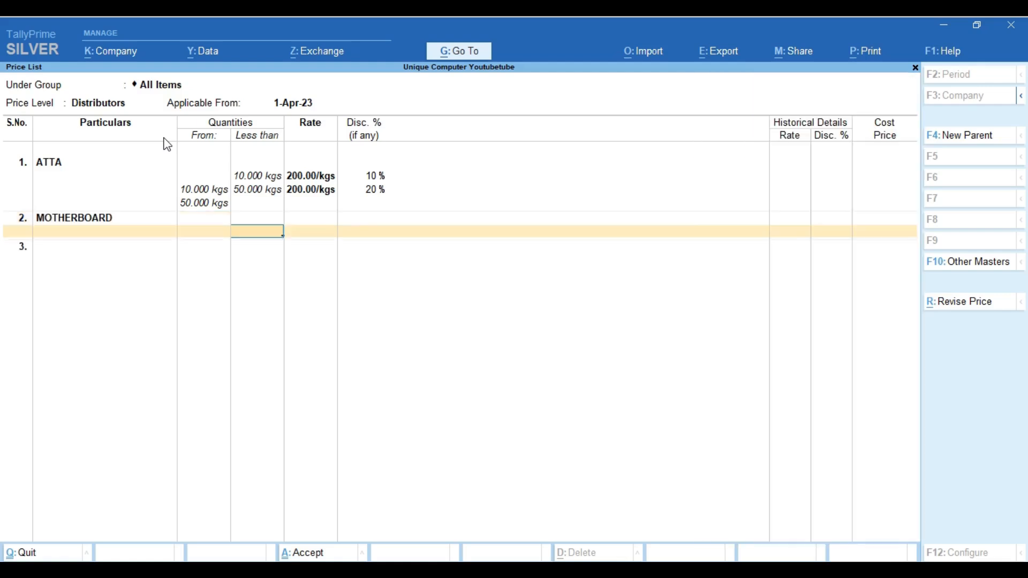
text(10)
key(Return)
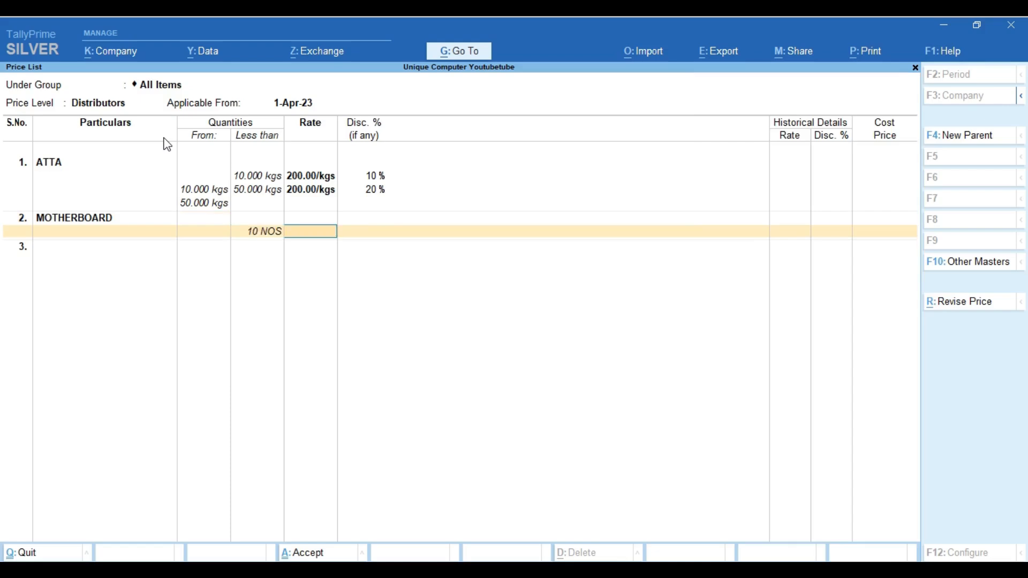
text(1000)
key(Return)
text(10)
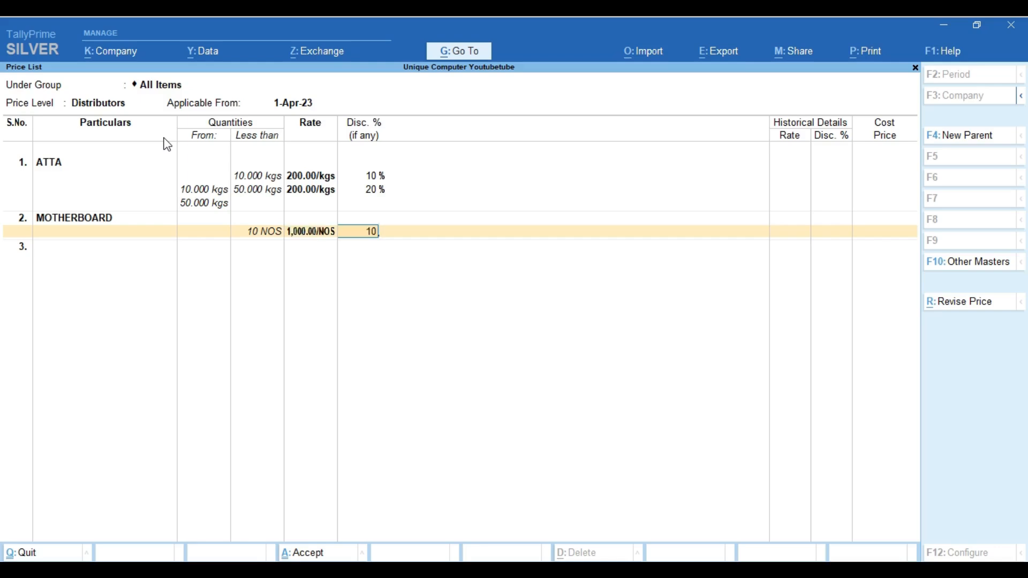
key(Return)
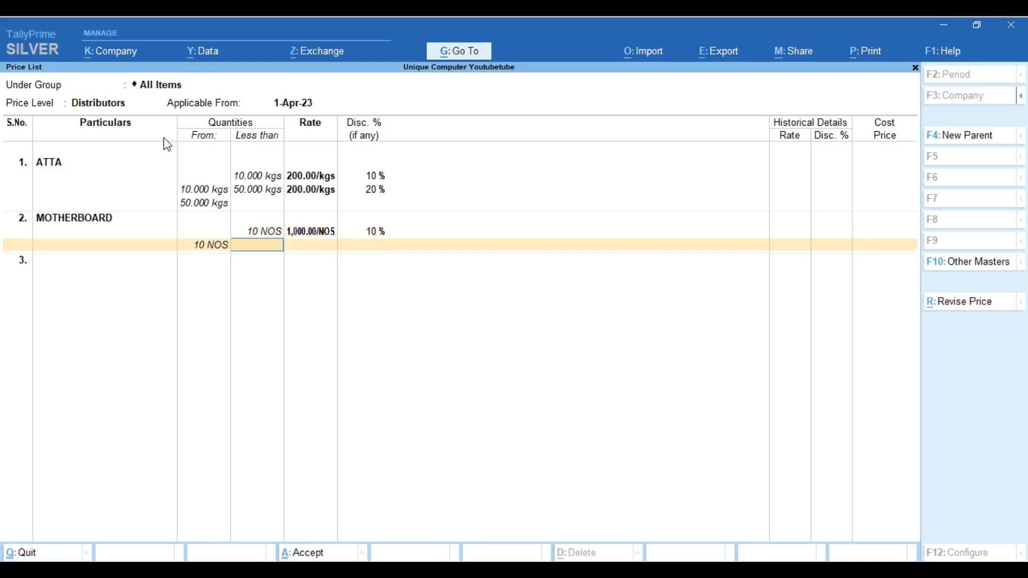
Add a MOTHERBOARD slab of 10 to less than 50 NOS at a rate of 800 per NOS with 10% discount.
text(50)
key(Return)
text(1000)
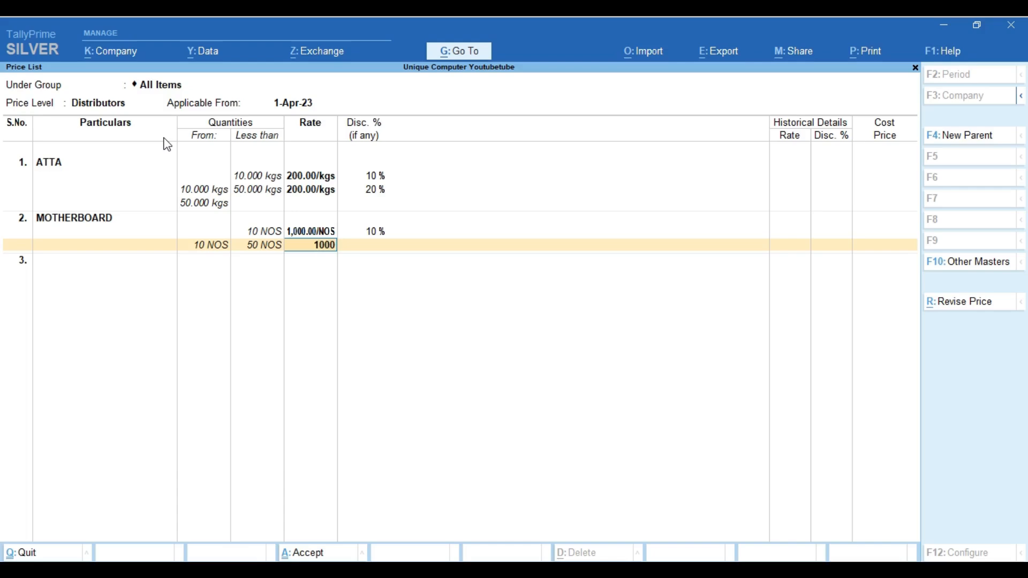
key(BackSpace)
key(BackSpace)
key(BackSpace)
text(800)
key(Return)
text(10)
key(Return)
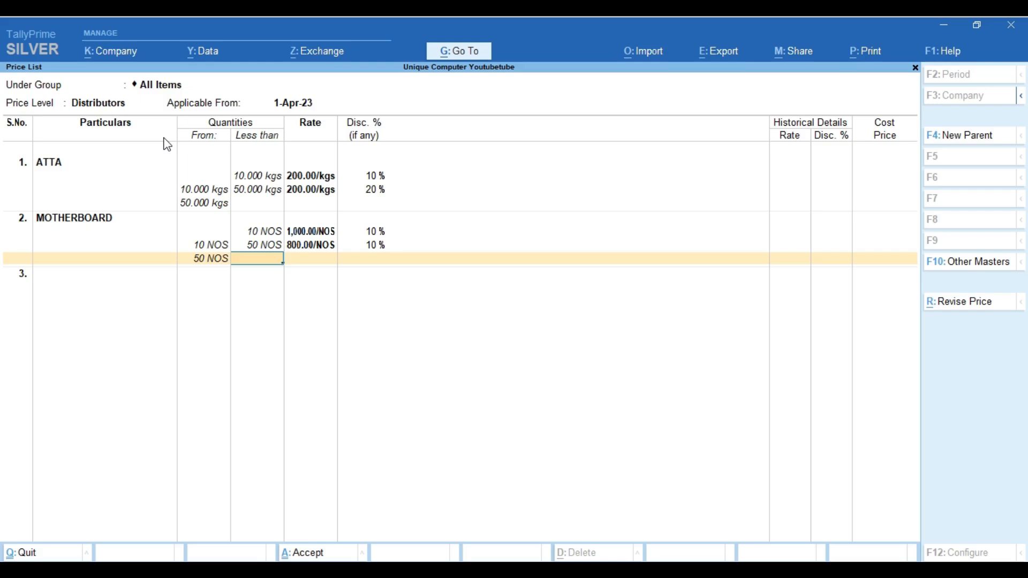
End the MOTHERBOARD slabs and the item list, and save the Distributors price list.
key(Return)
key(Return)
key(Return)
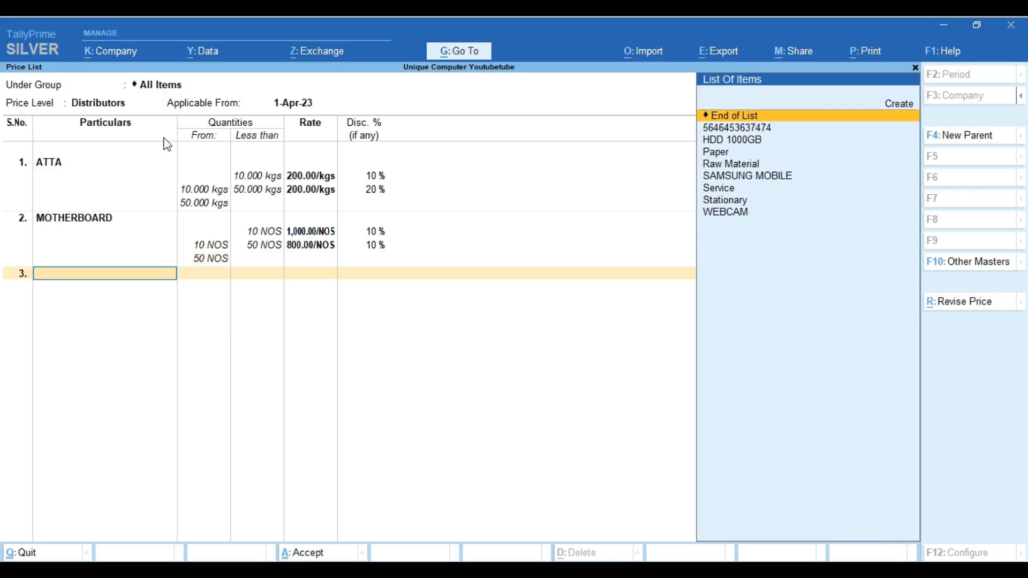
key(Return)
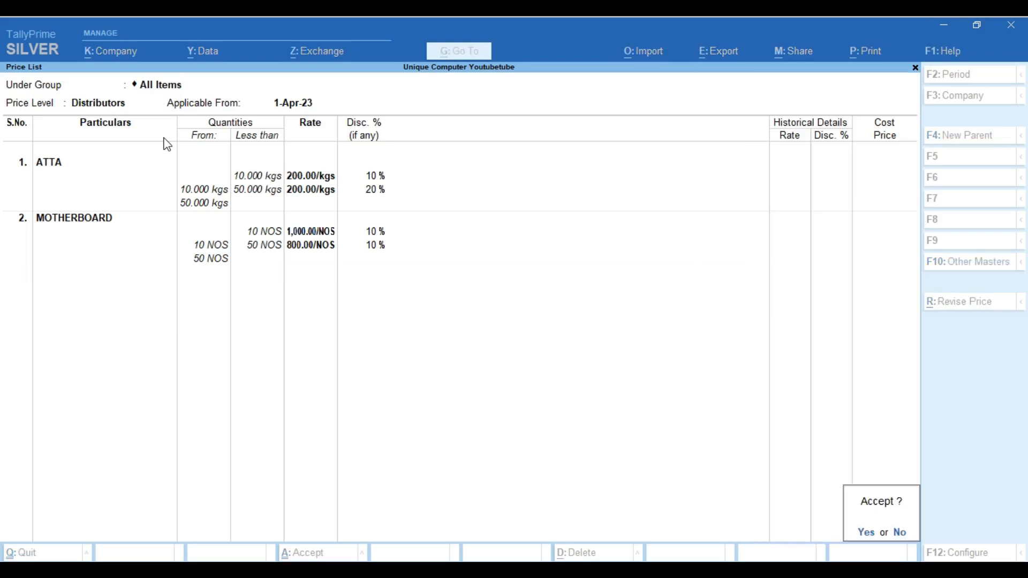
key(Return)
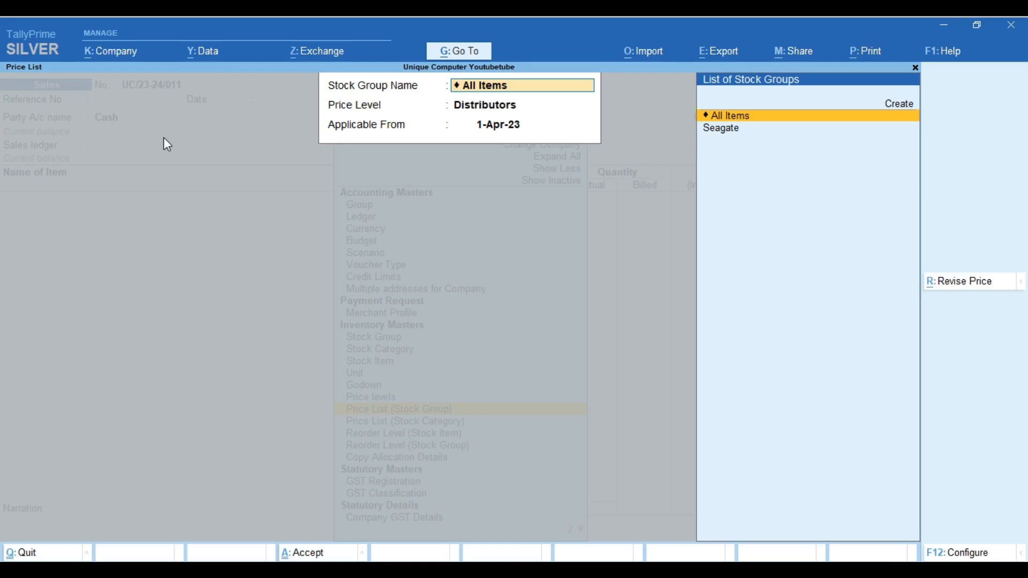
Open the All Items price list at the Dealer price level, applicable from 1-Apr-23.
key(Return)
key(Up)
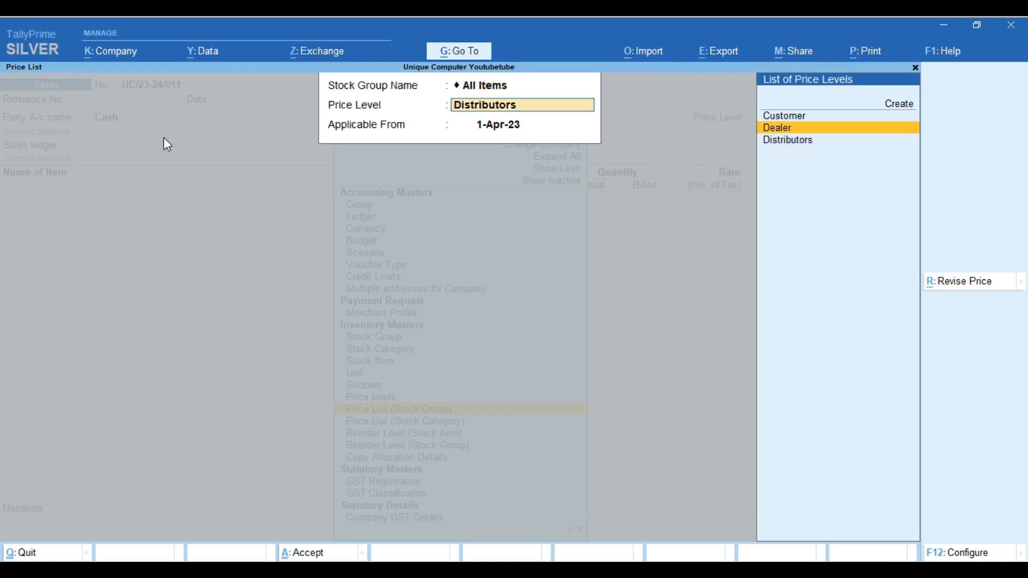
key(Return)
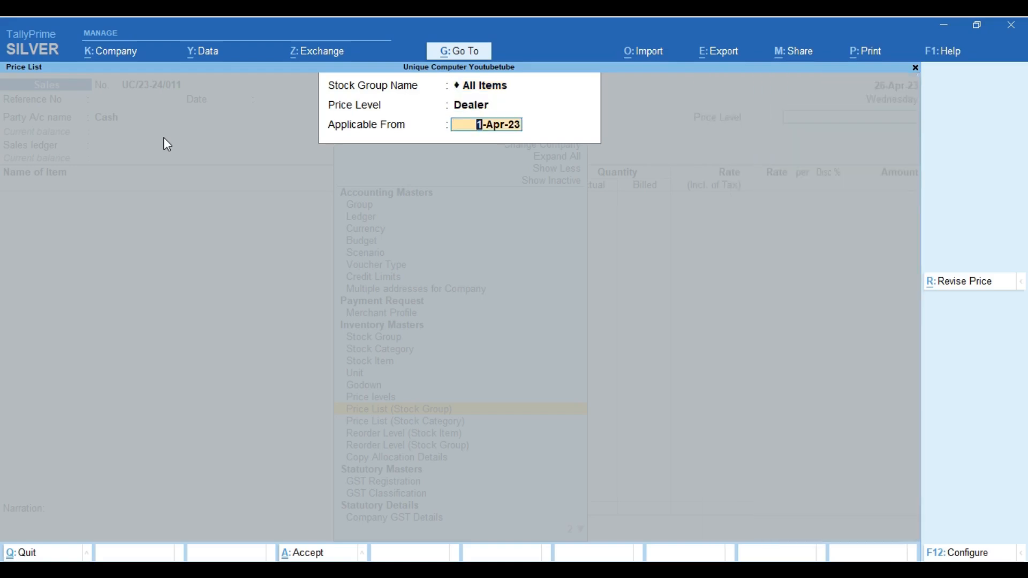
key(Return)
Add ATTA to the Dealer price list at 200 per kg with 5% discount for quantities less than 20 kgs.
key(Down)
key(Return)
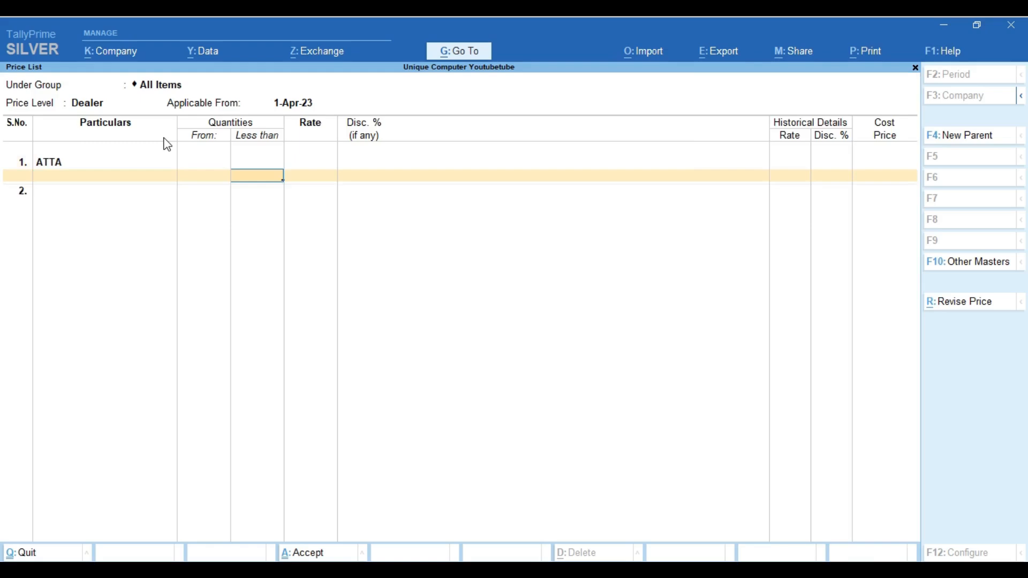
text(20)
key(Return)
text(200)
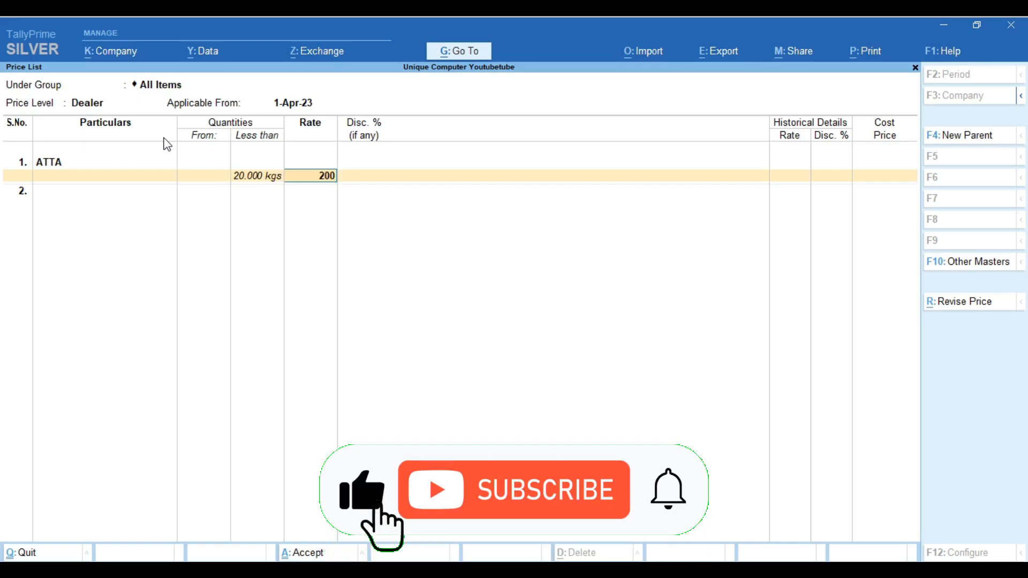
key(Return)
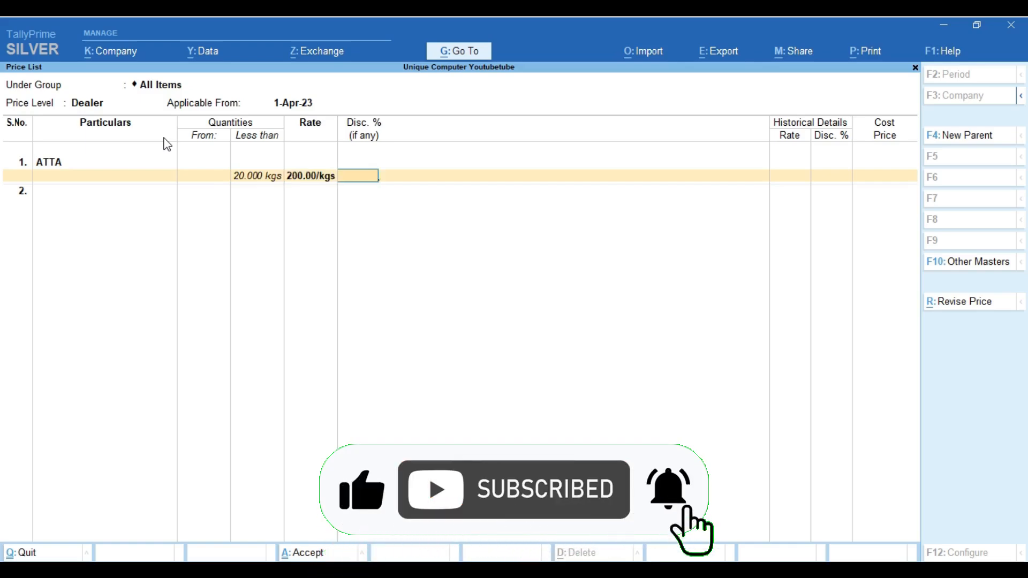
text(5)
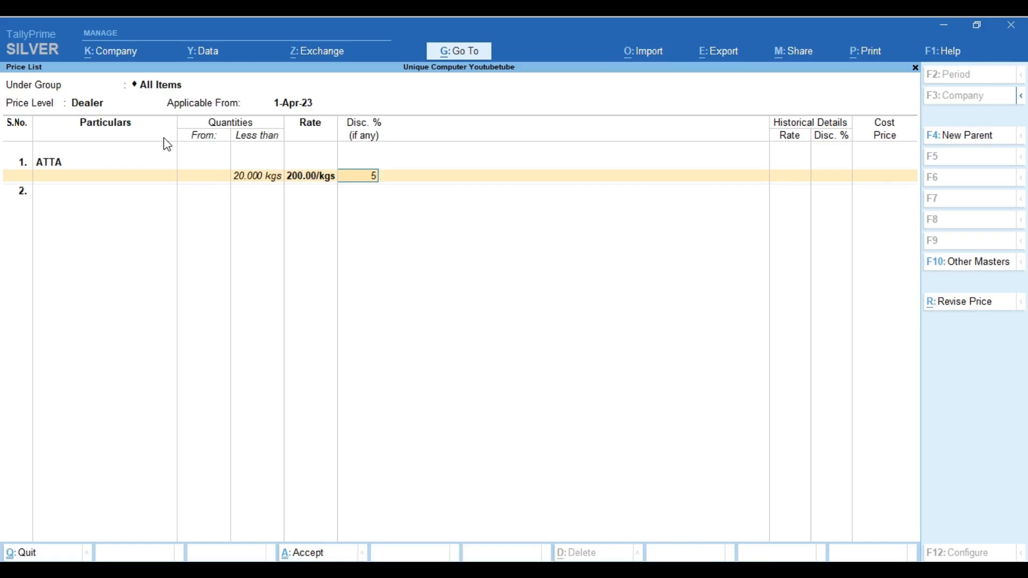
key(Return)
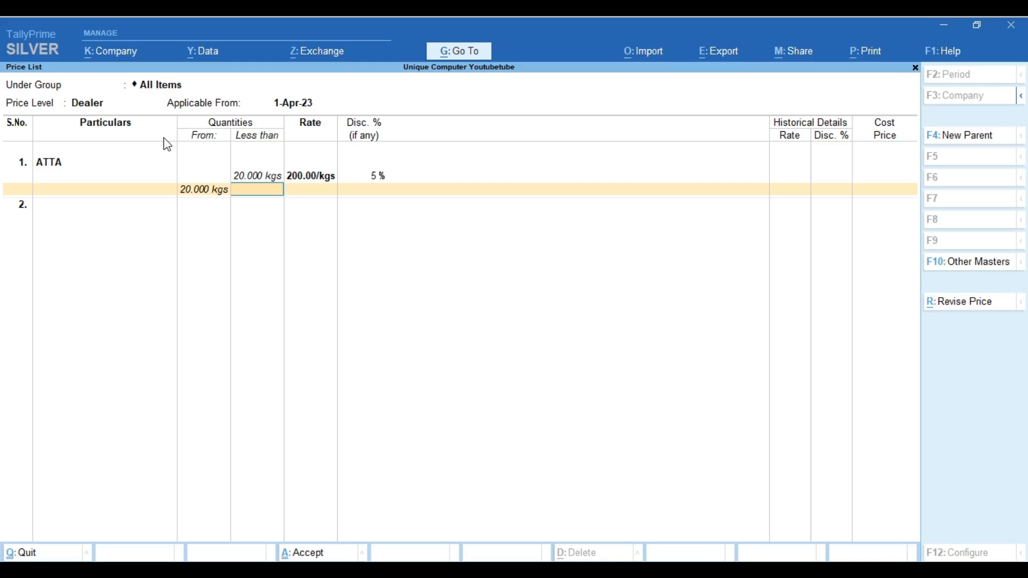
Add an ATTA slab of 20 to less than 50 kgs at 180 per kg with 5% discount, and end the item's slabs.
text(50)
key(Return)
text(200)
key(Return)
key(BackSpace)
text(180)
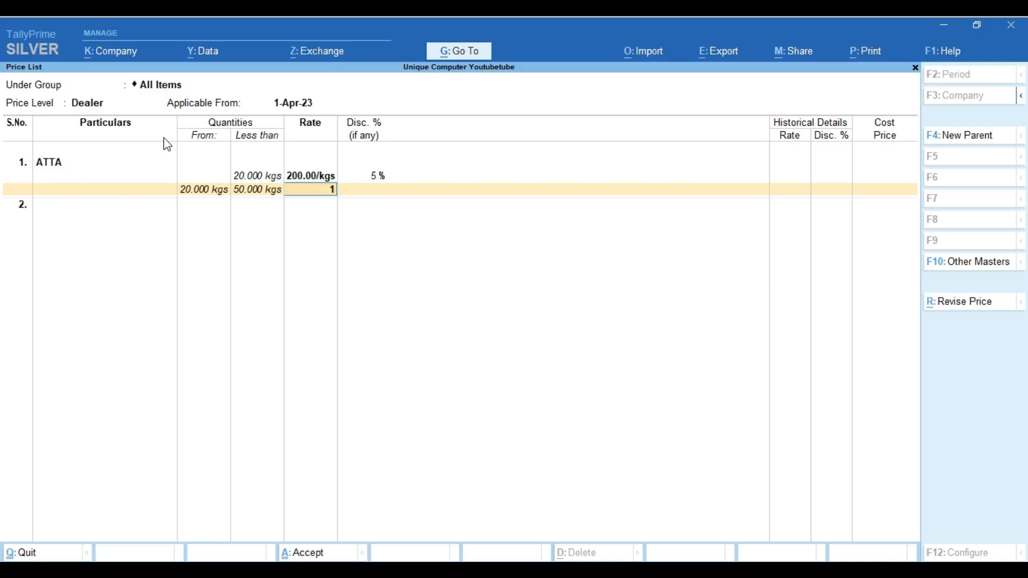
key(Return)
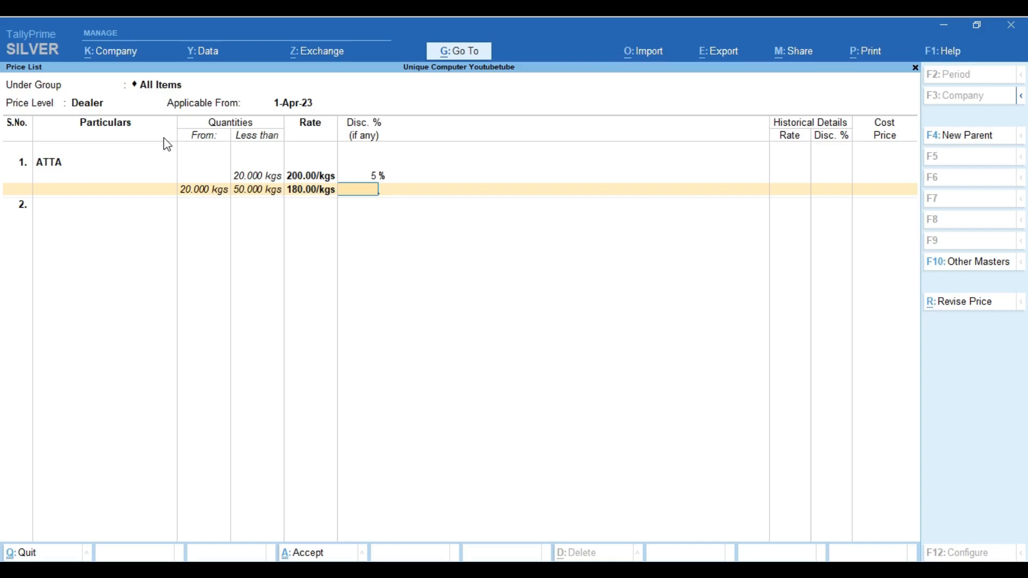
text(5)
key(Return)
key(Return)
key(Return)
key(Return)
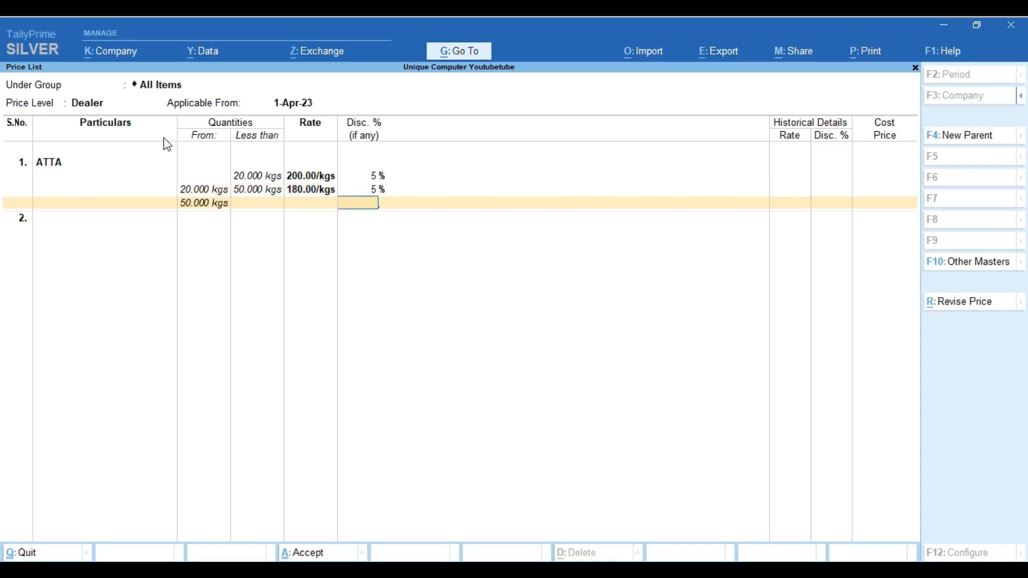
Add MOTHERBOARD to the Dealer price list at 1,000 per NOS without discount for quantities less than 5 NOS.
text(Mot)
key(Return)
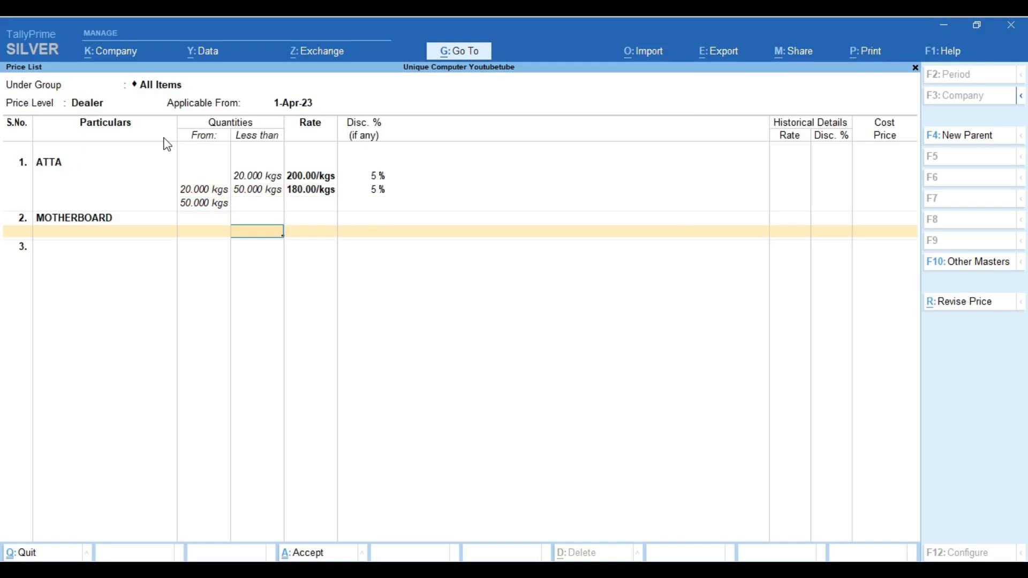
text(5)
key(Return)
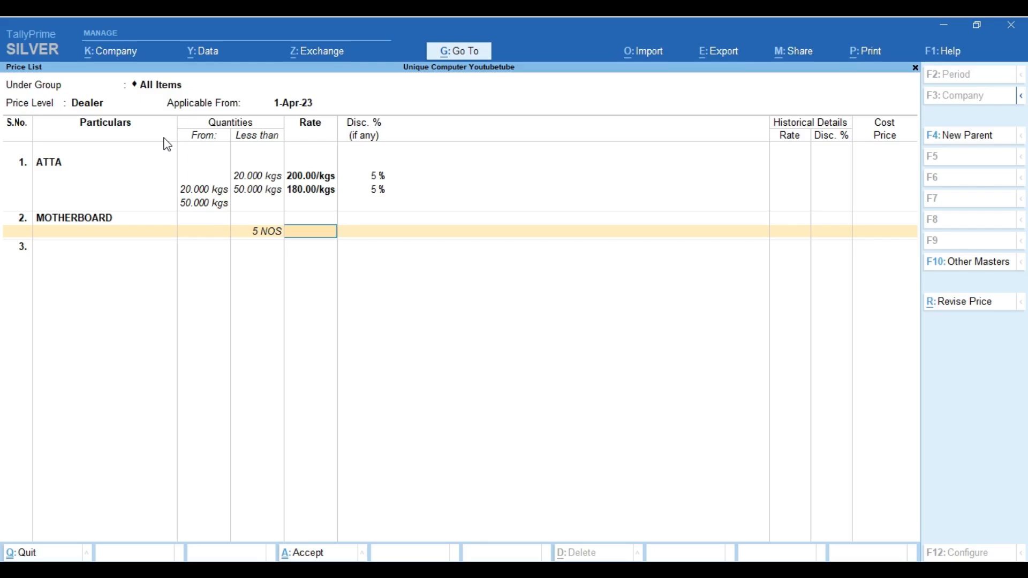
text(1,000)
key(Return)
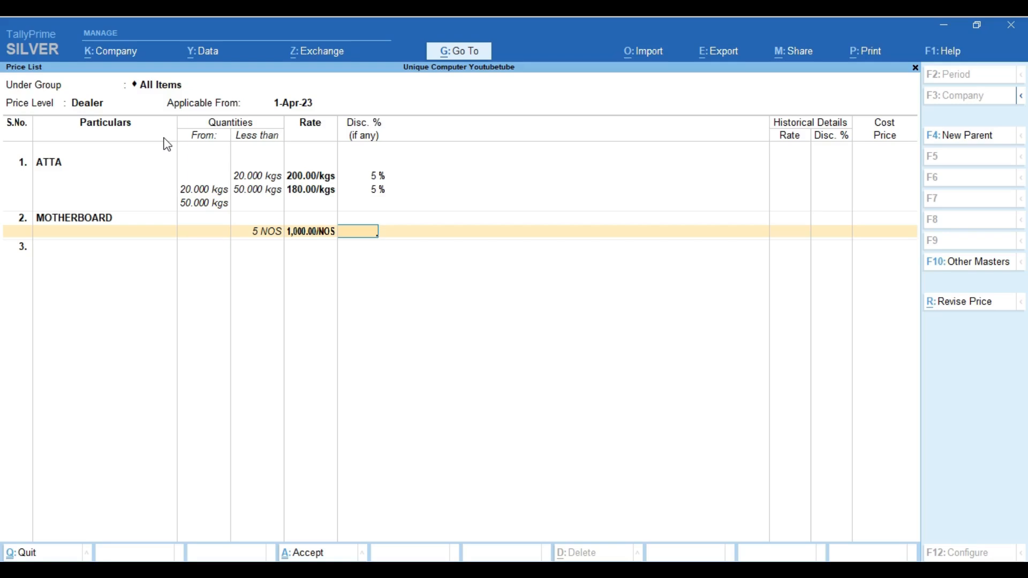
key(Return)
Add a MOTHERBOARD slab of 5 to less than 50 NOS at 900 per NOS with 2% discount.
text(50)
key(Return)
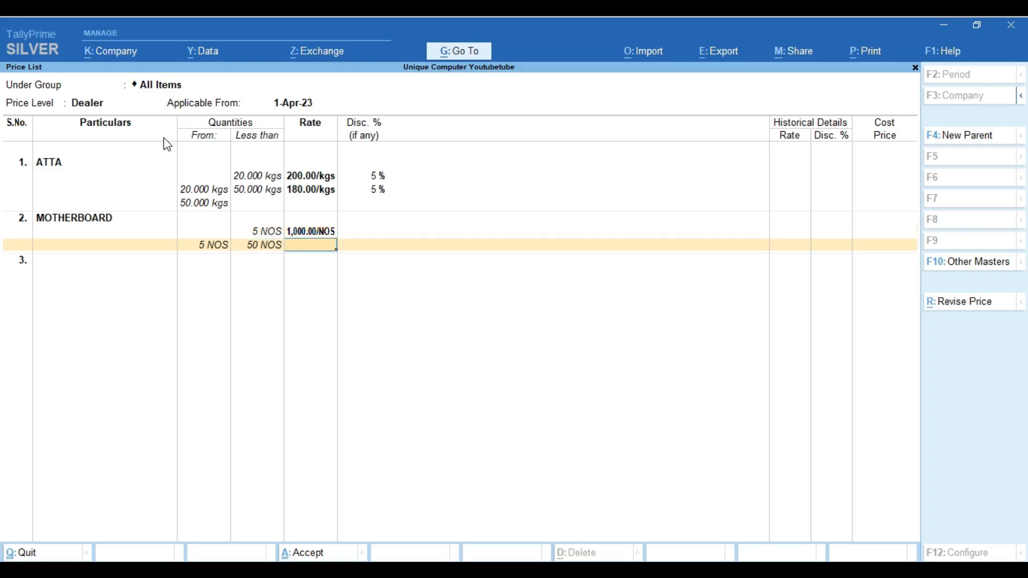
text(900)
key(Return)
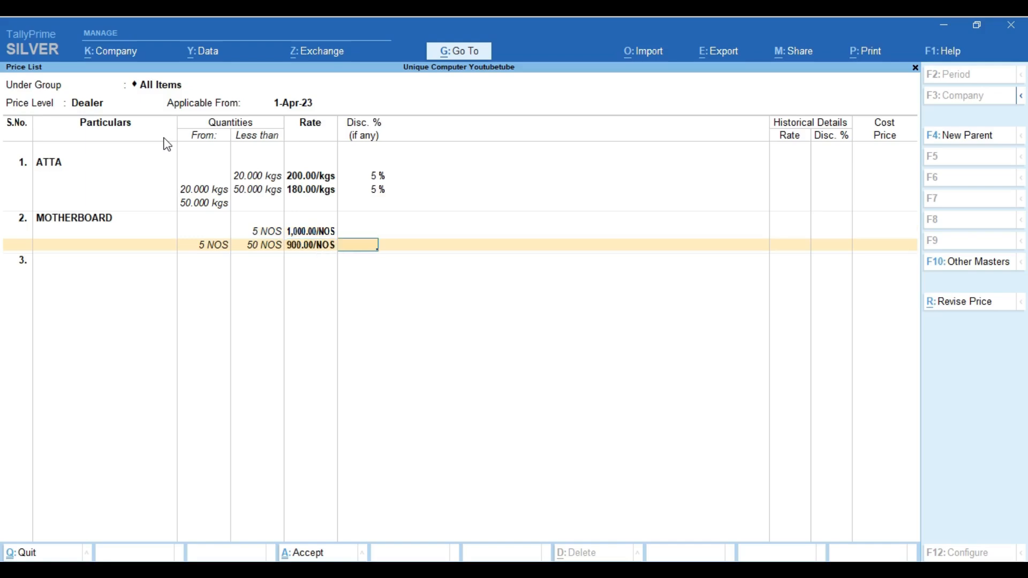
text(2)
key(Return)
End the MOTHERBOARD slabs and the item list, and save the Dealer price list.
key(Return)
key(Return)
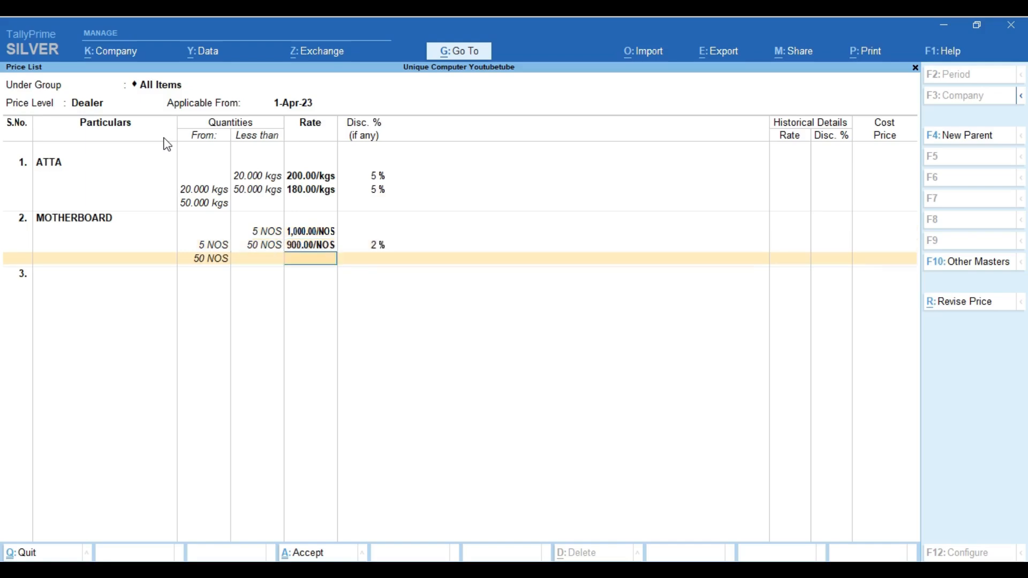
key(Return)
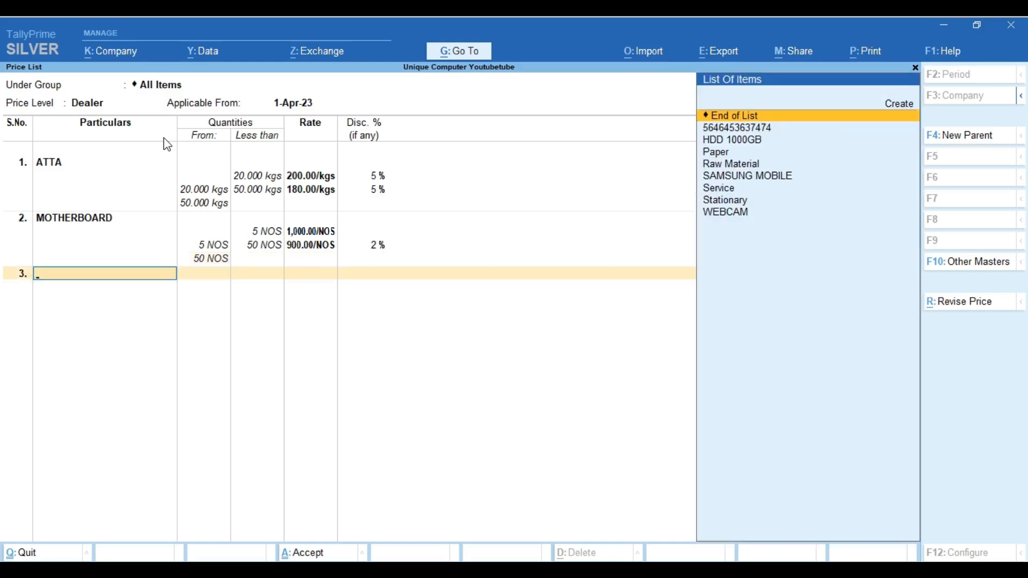
key(Return)
key(Return)
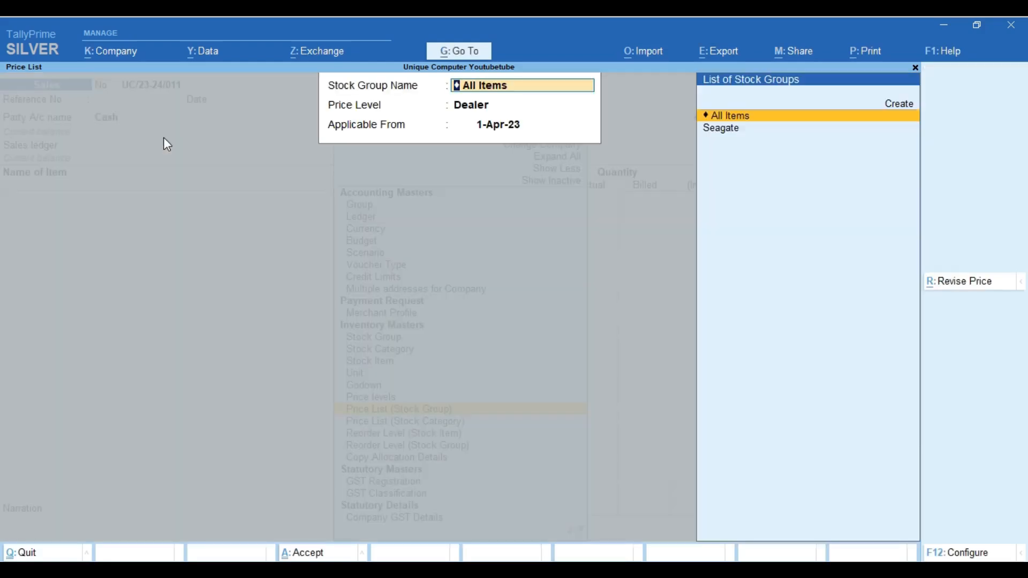
key(Down)
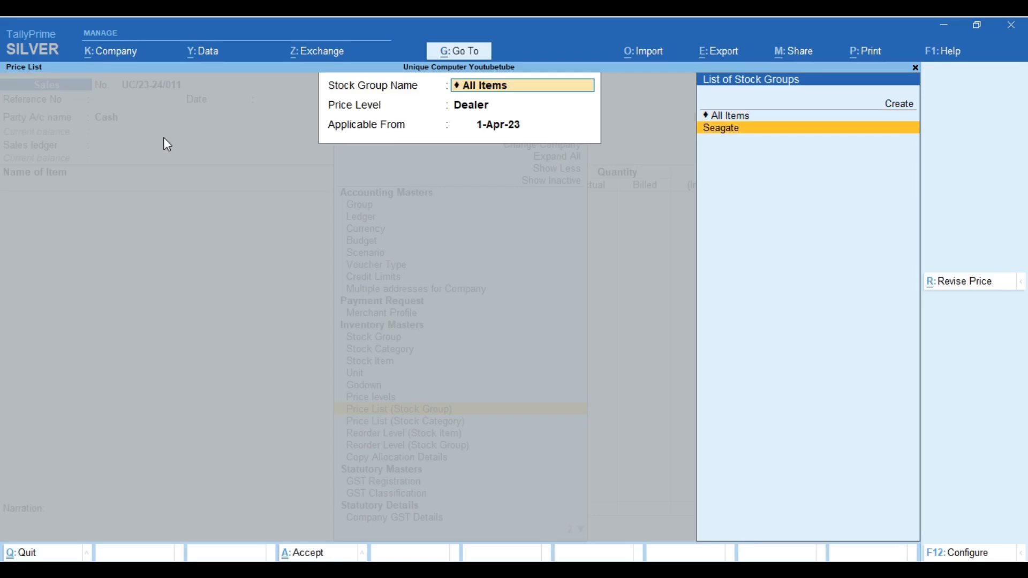
key(Return)
key(Up)
key(Return)
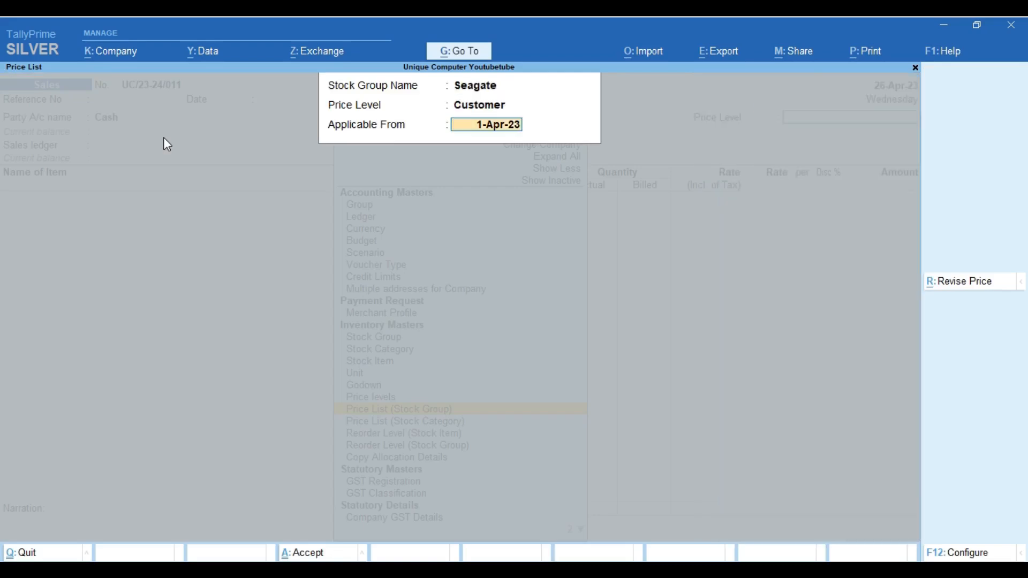
key(Return)
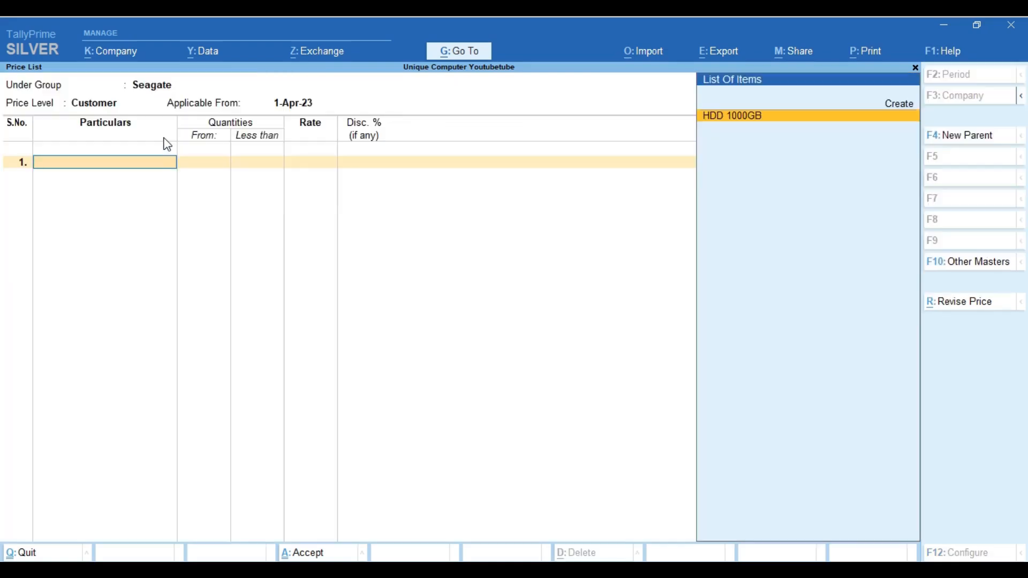
key(Escape)
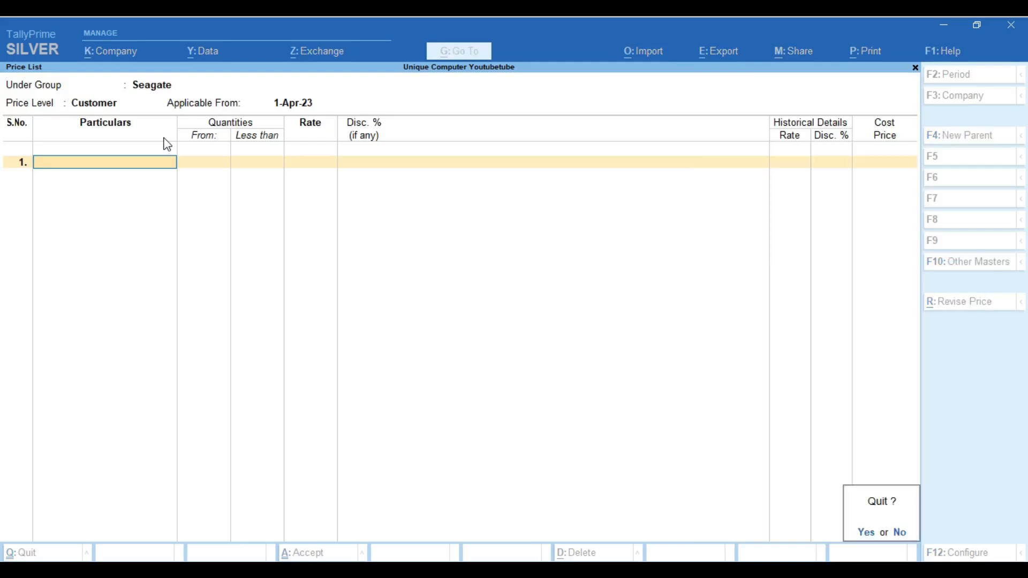
key(Return)
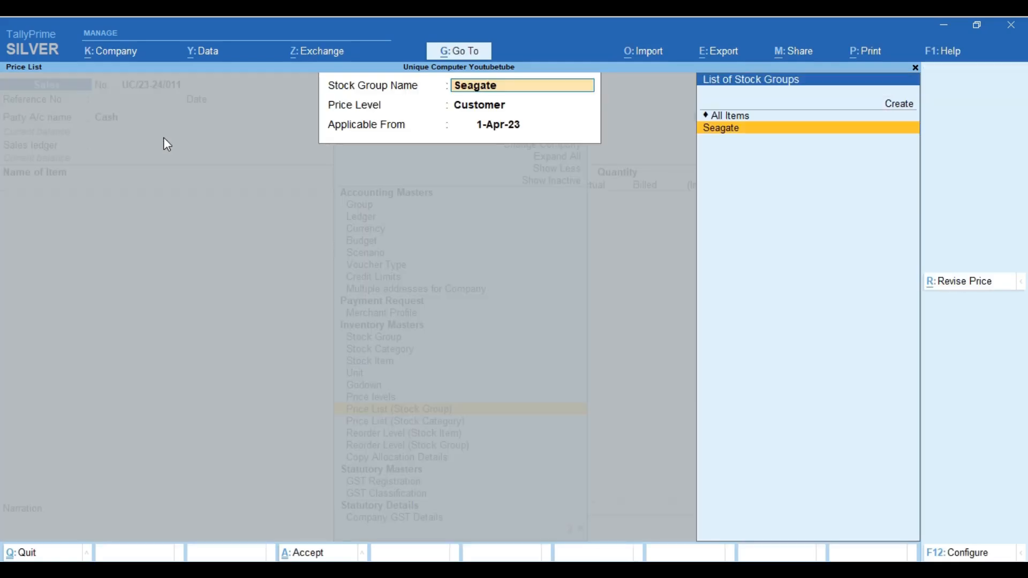
Open the price list for all items at the Customer price level, applicable from 1-Apr-23.
key(Return)
key(BackSpace)
key(Up)
key(Return)
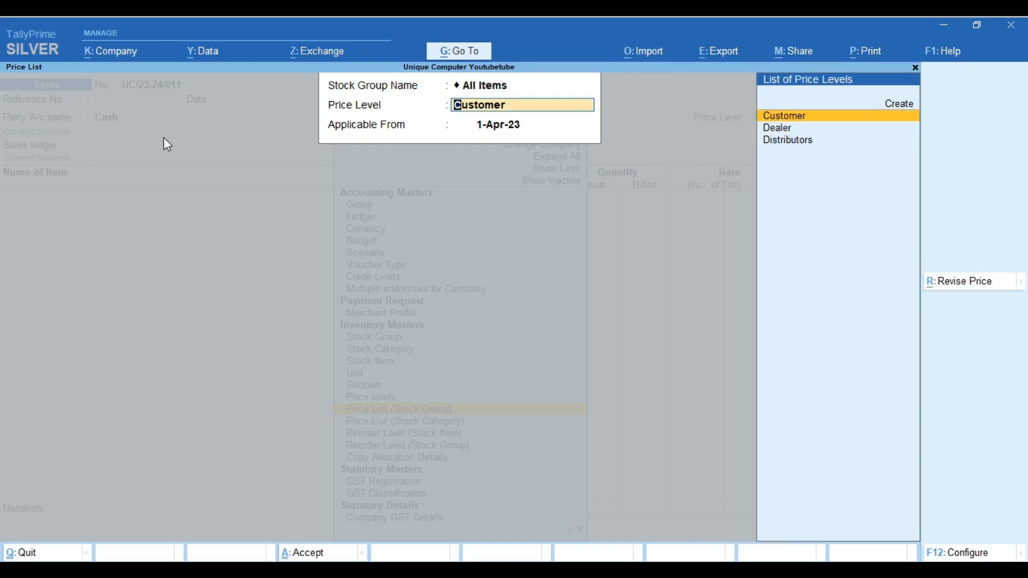
key(Return)
key(Return)
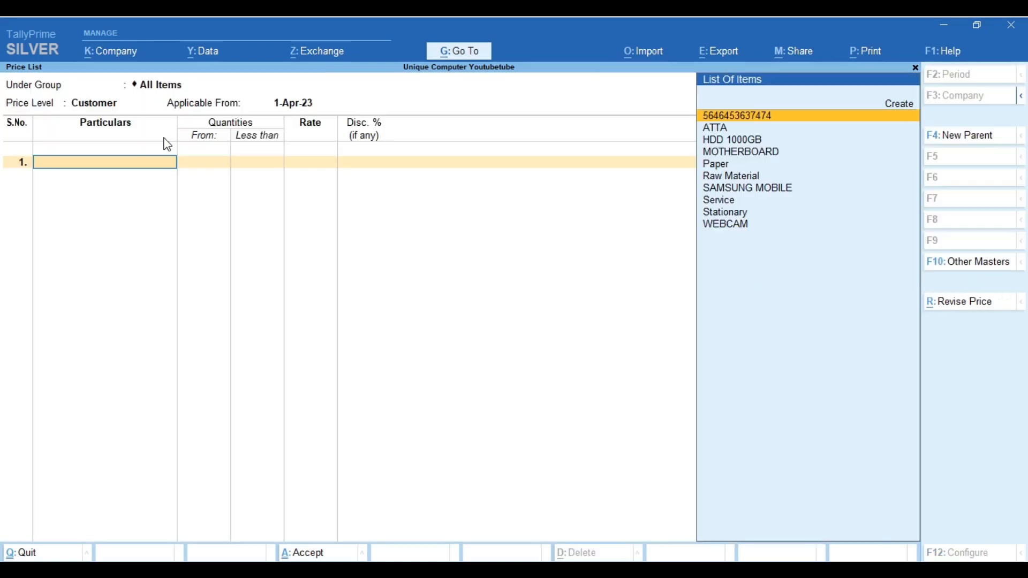
text(st)
key(Return)
key(BackSpace)
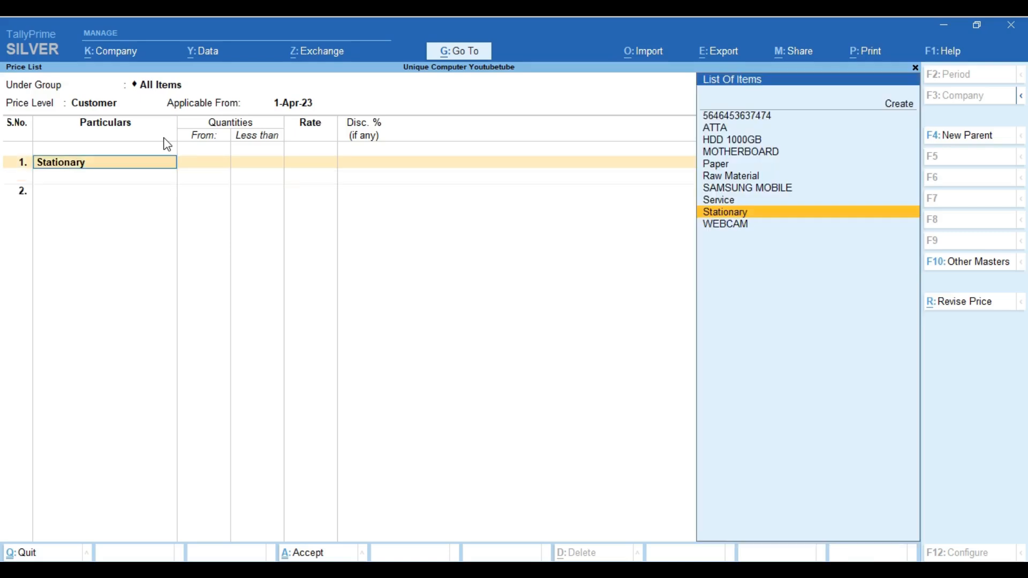
Enter ATTA as the first Customer price list item, with a slab for quantities less than 50 kgs.
key(Up)
key(Up)
key(Up)
key(Up)
key(Up)
key(Up)
key(Up)
key(Return)
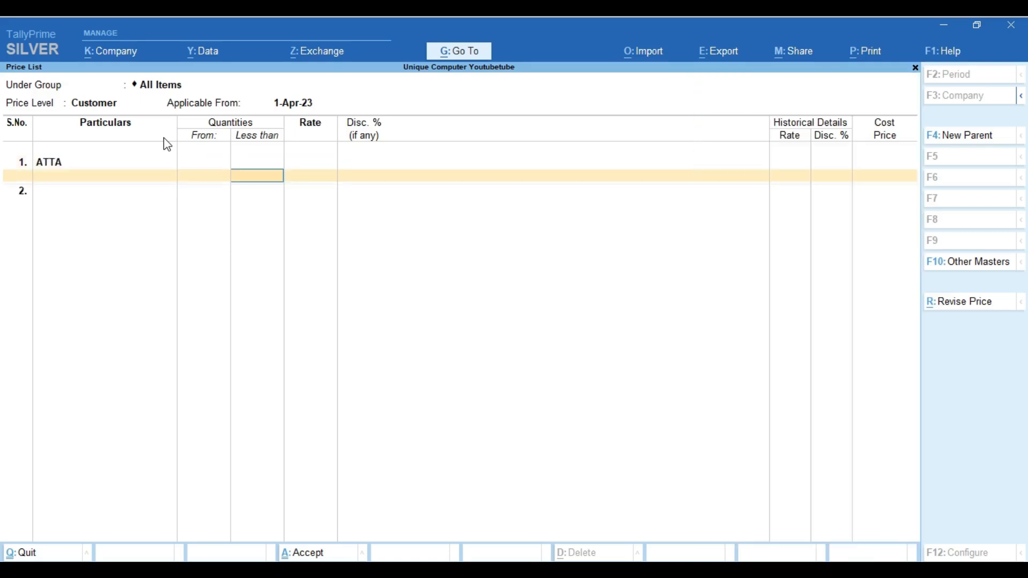
text(50)
key(Return)
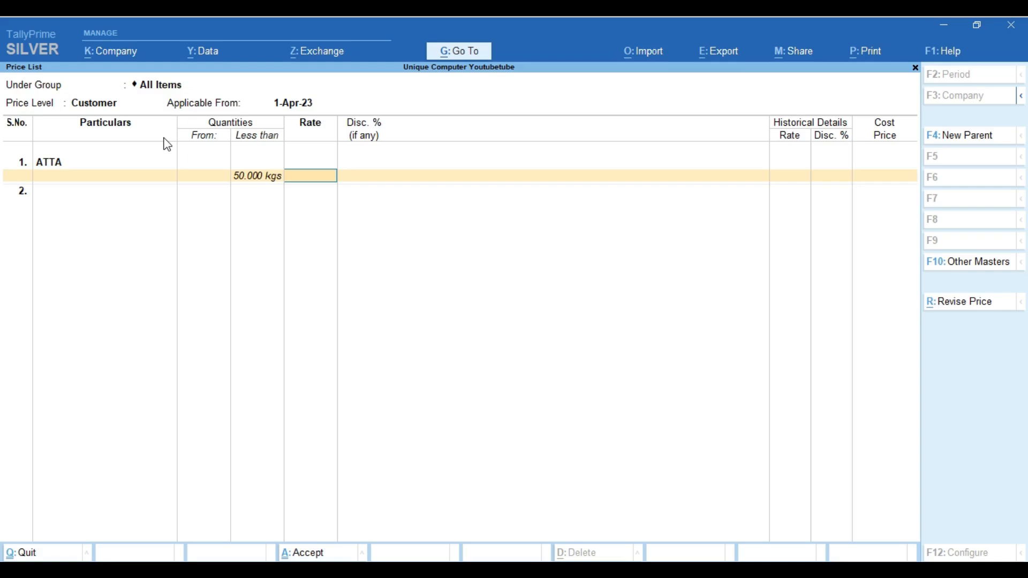
Price the ATTA slab at 300 per kg without discount, and end the item's slabs.
text(300)
key(Return)
key(Return)
key(Return)
key(Return)
key(Return)
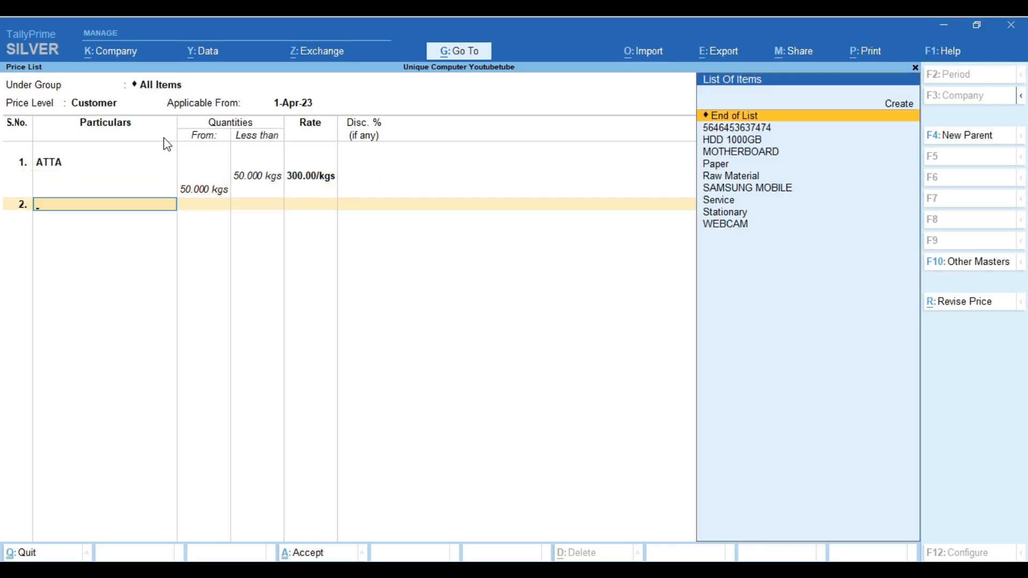
Add MOTHERBOARD to the Customer price list at 1,200 per NOS for quantities less than 50 NOS.
key(Down)
key(Down)
key(Down)
key(Return)
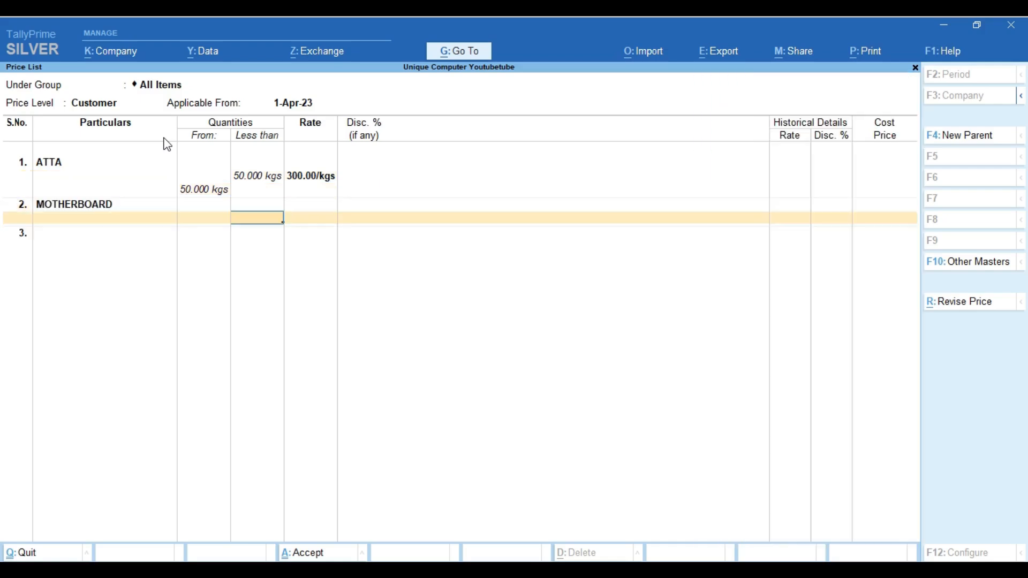
text(50)
key(Return)
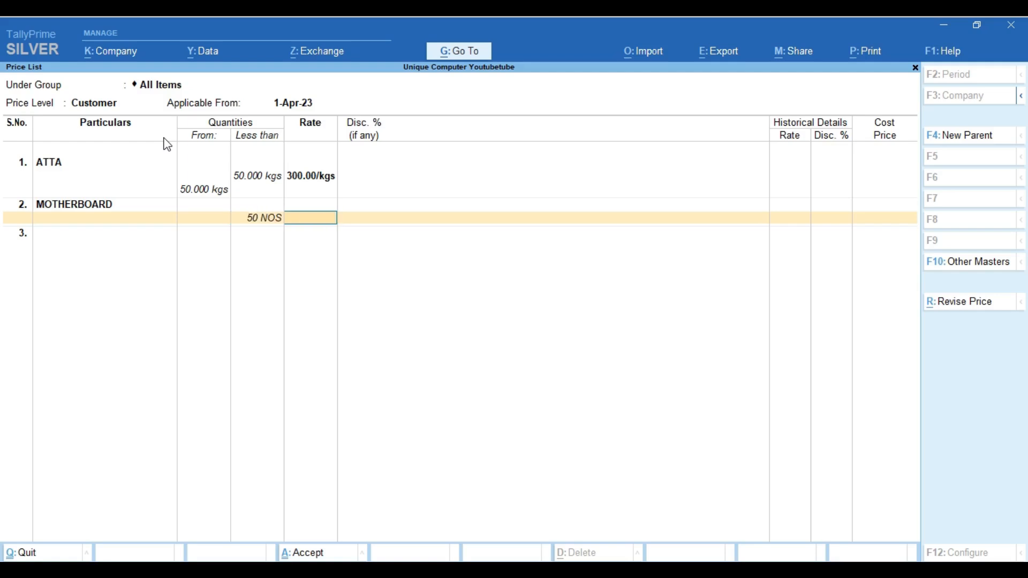
text(1200)
key(Return)
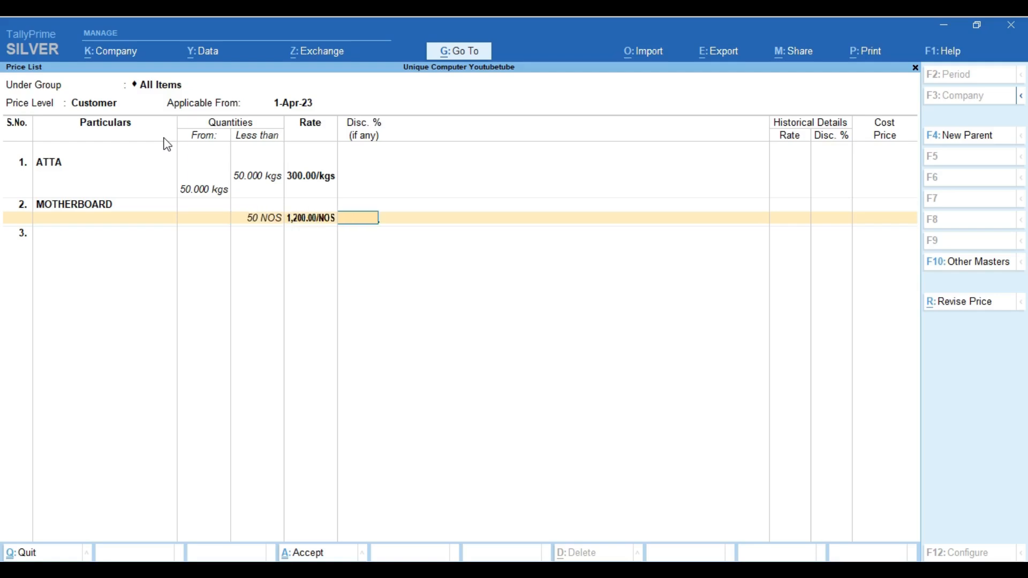
Leave the MOTHERBOARD discount blank, end its slabs and the item list, and save the Customer price list.
key(Return)
key(Return)
key(Return)
key(Return)
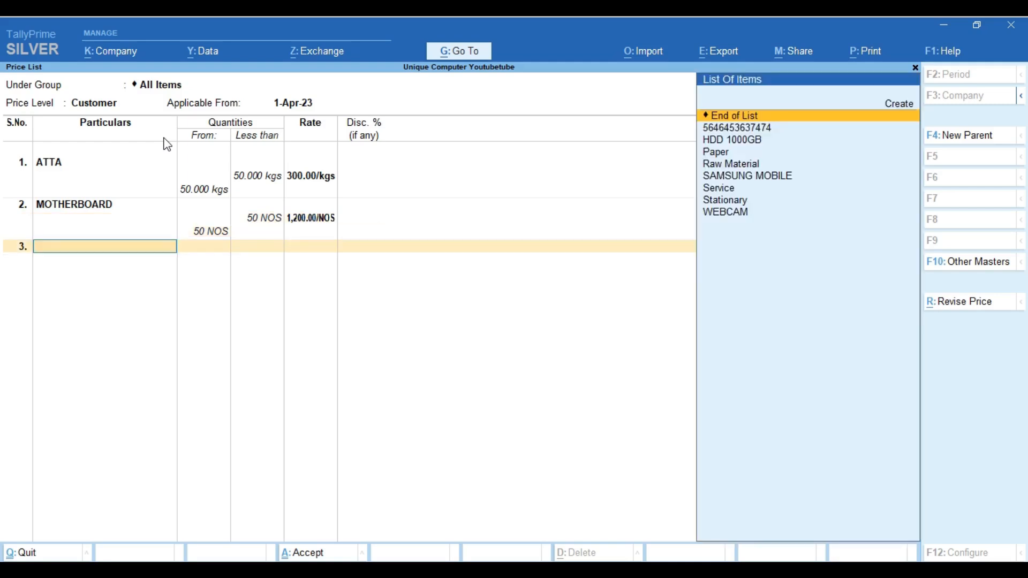
key(Return)
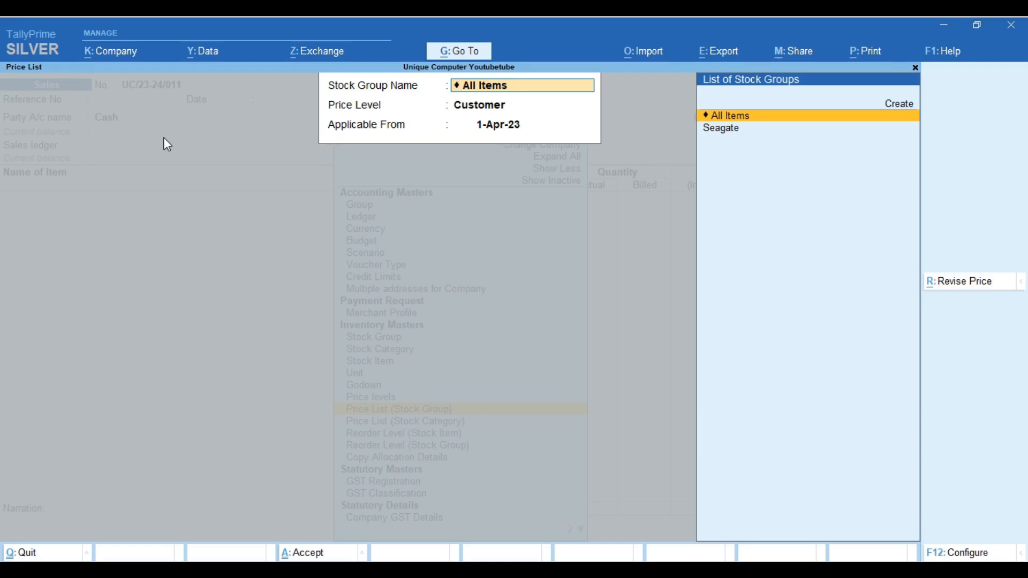
Open the Distributors price list for all items with 15-Apr-23 as the applicable date.
key(Return)
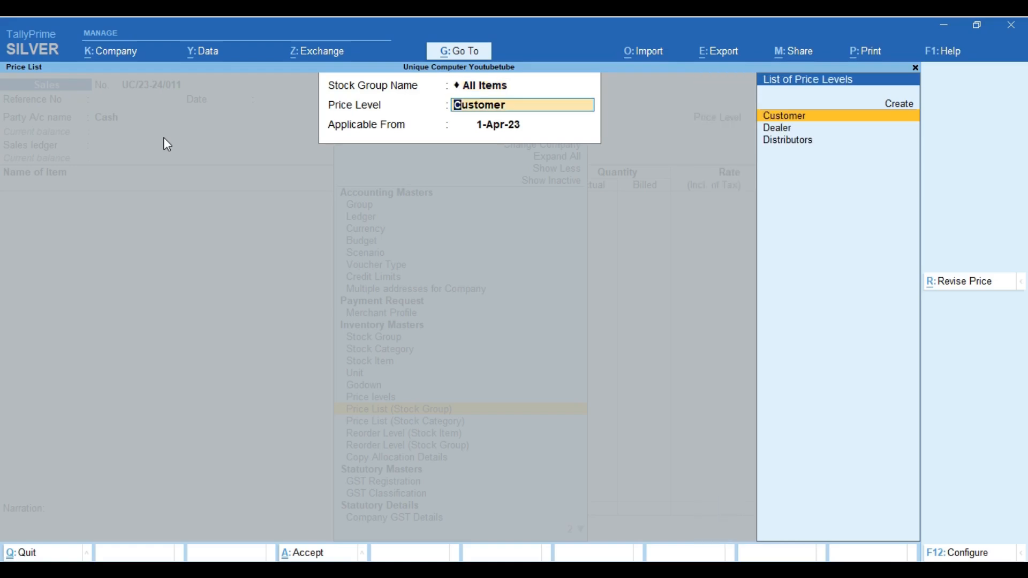
key(Down)
key(Down)
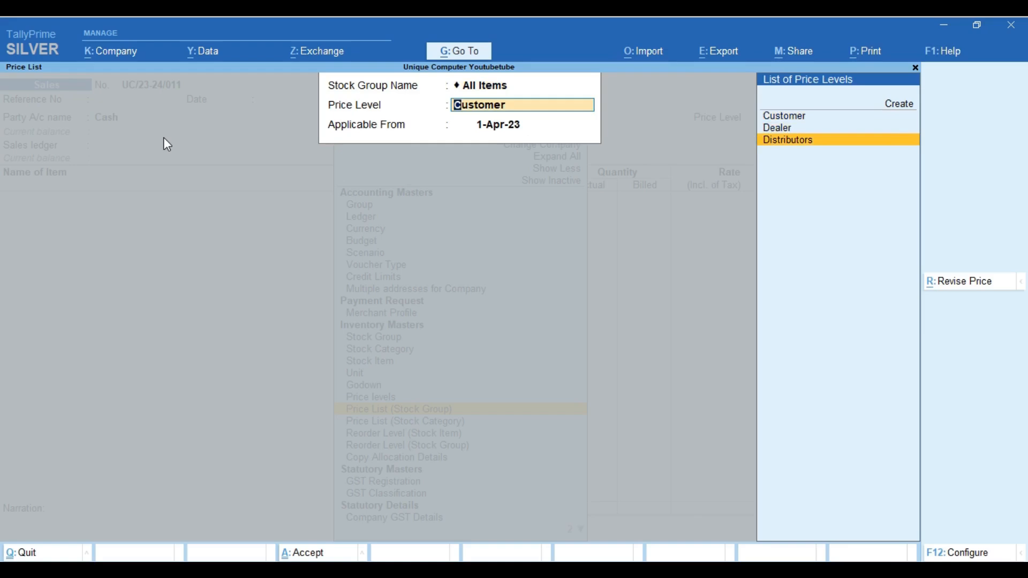
key(Return)
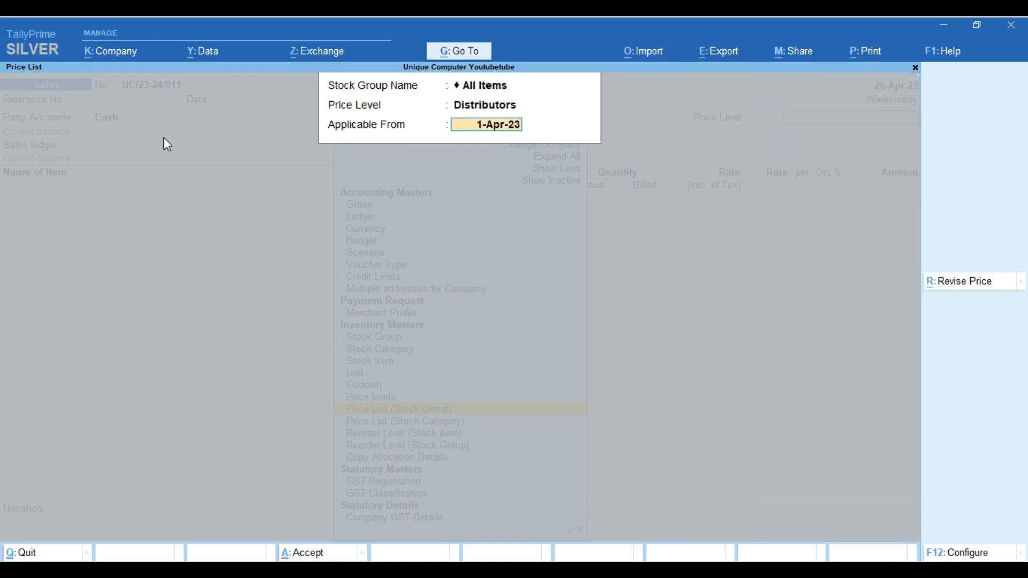
text(15-4)
key(Return)
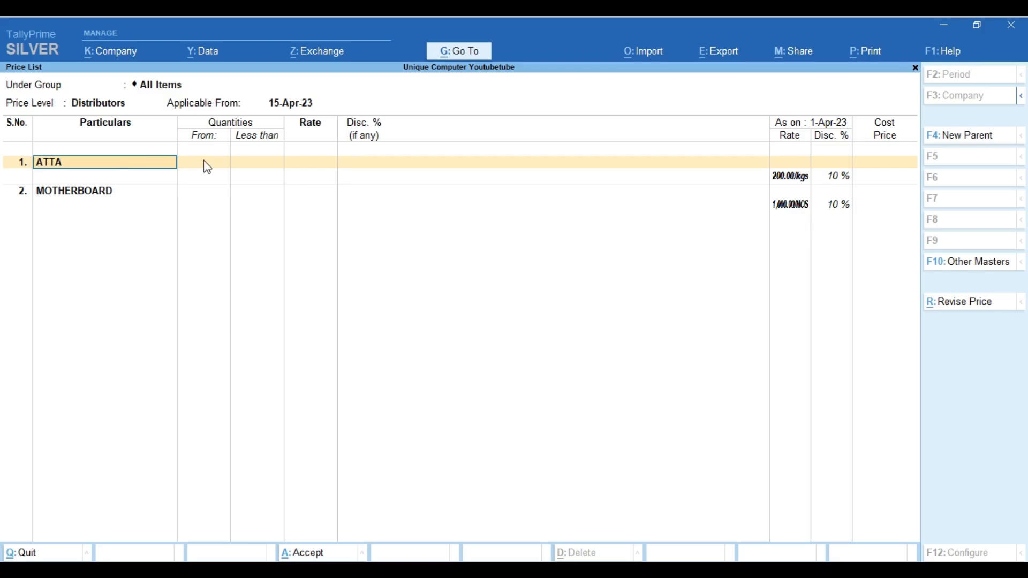
Open the Revise Price form, then leave the price lists unsaved and return to the sales voucher.
click(963, 304)
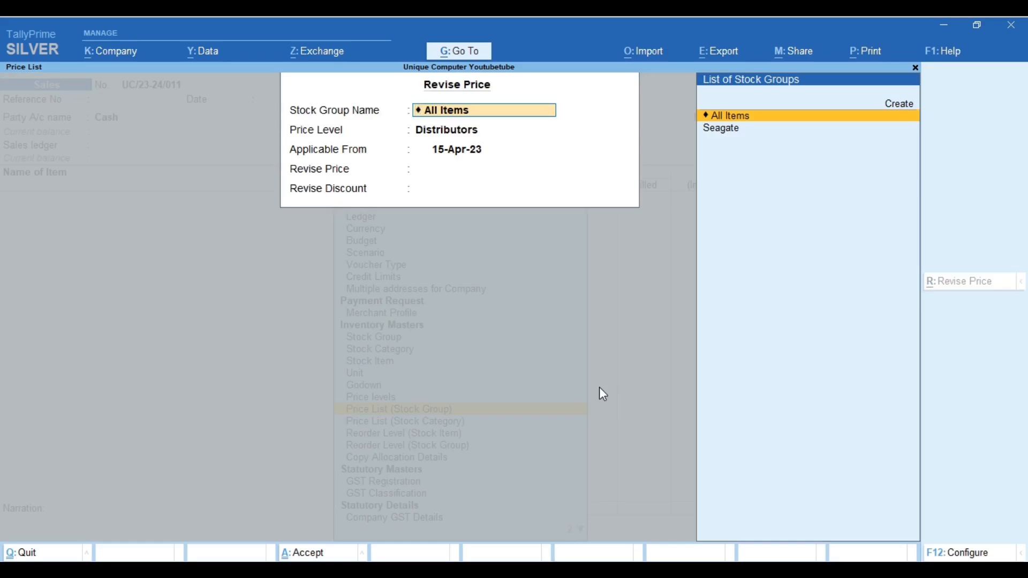
key(BackSpace)
key(Escape)
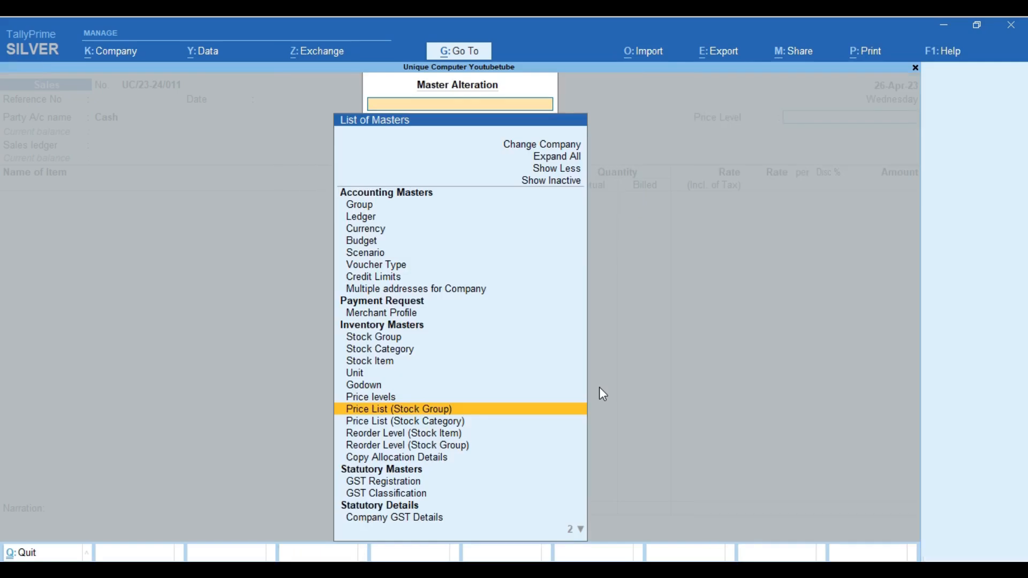
key(Escape)
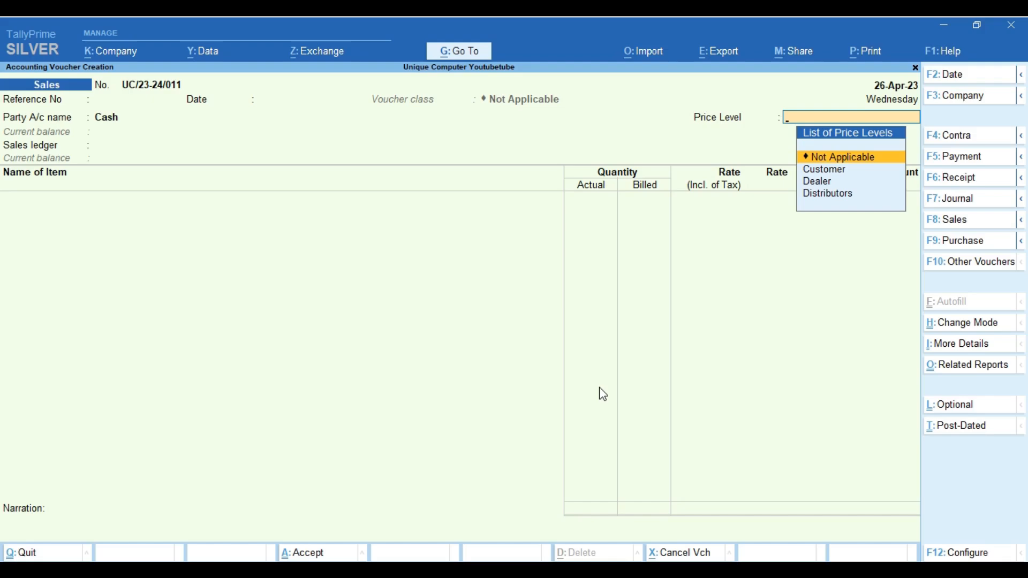
key(Down)
key(Down)
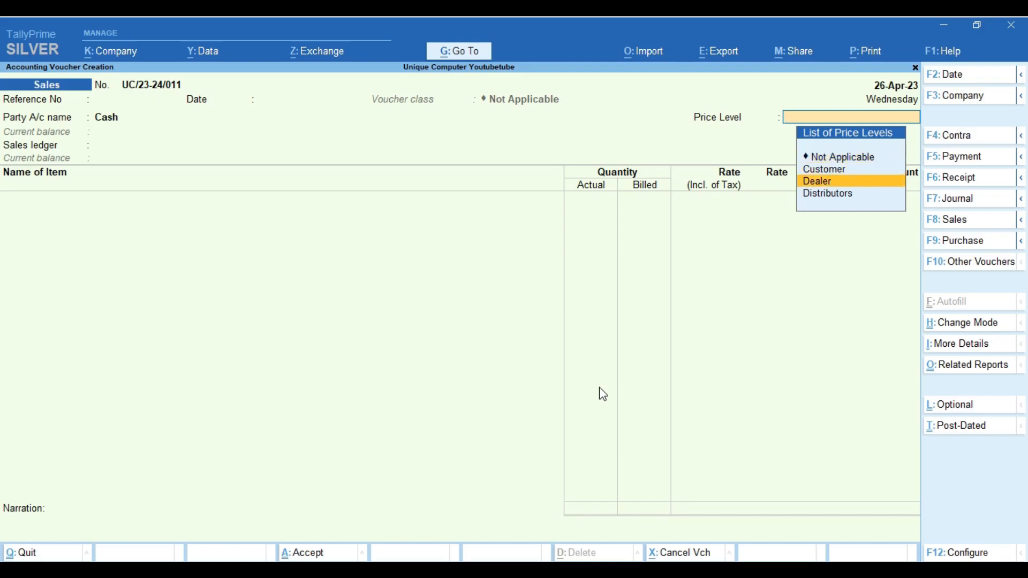
key(Up)
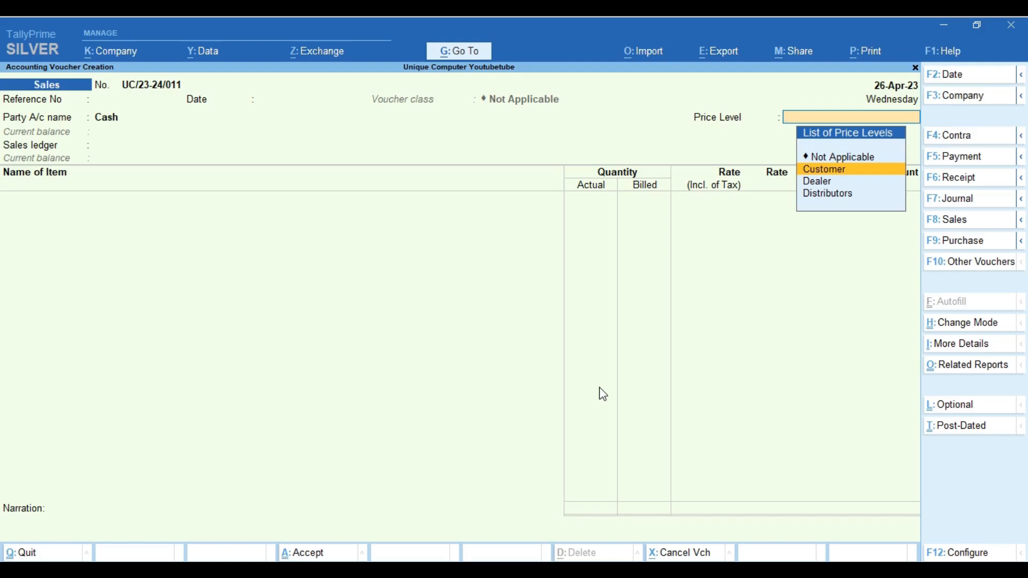
Change the sales voucher's party to the customer ledger without the NEW suffix, accepting its default details.
key(BackSpace)
text(Ram)
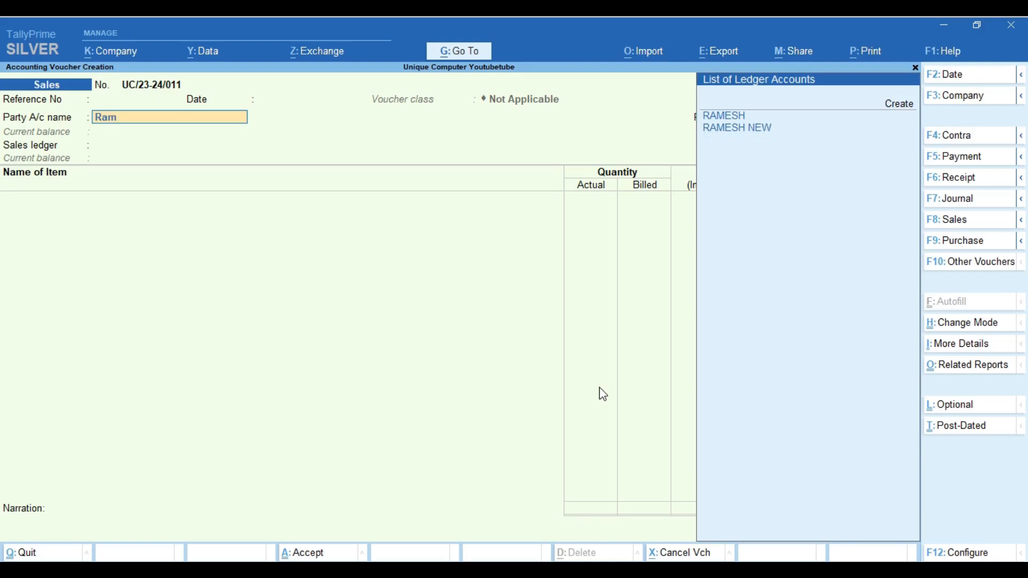
key(Return)
key(Return)
key(Return)
key(Return)
key(Return)
key(Return)
key(Return)
key(Return)
key(Return)
key(Return)
key(Return)
key(Return)
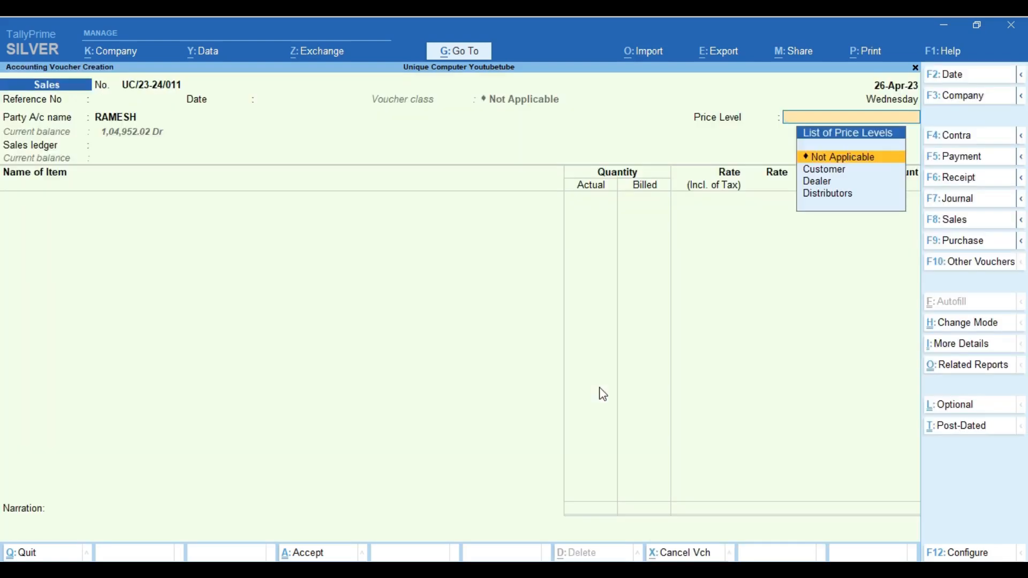
Set the voucher's price level to Customer and its sales ledger to Sales.
key(Down)
key(Return)
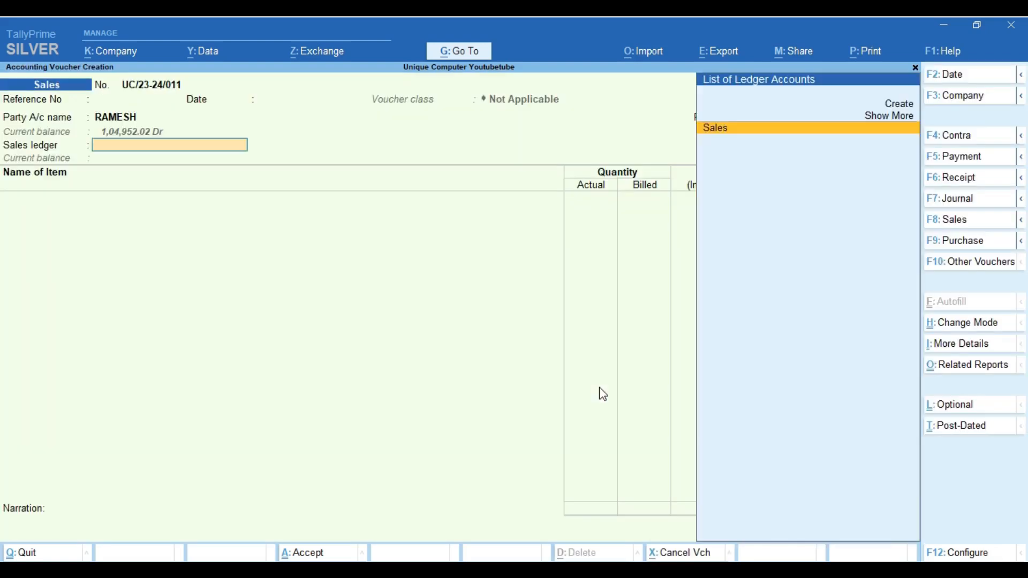
key(Return)
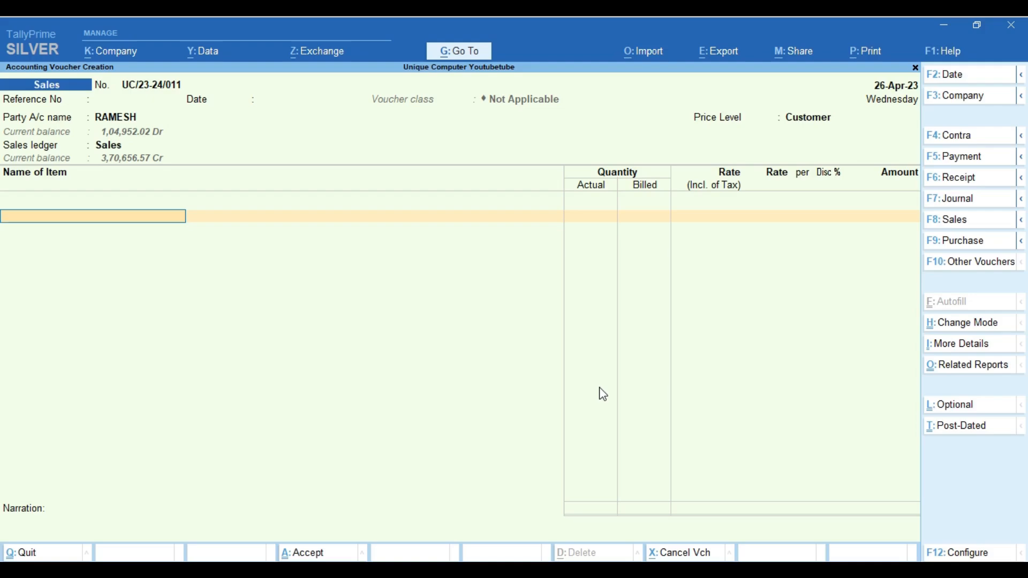
Add 30 kgs of ATTA to the voucher, accepting the price list rate and leaving the discount blank.
text(at)
key(Return)
key(Return)
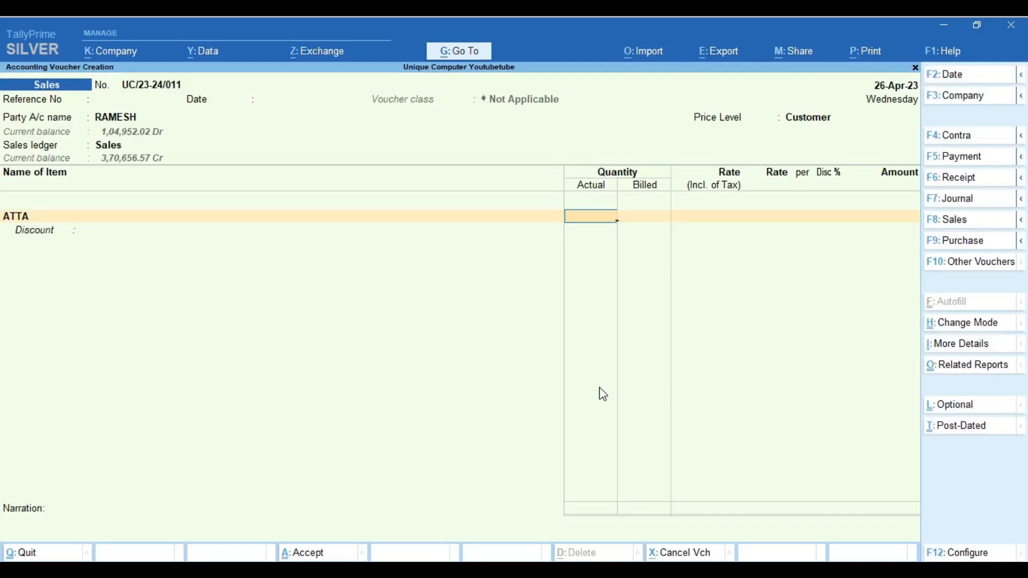
text(30)
key(Return)
key(Return)
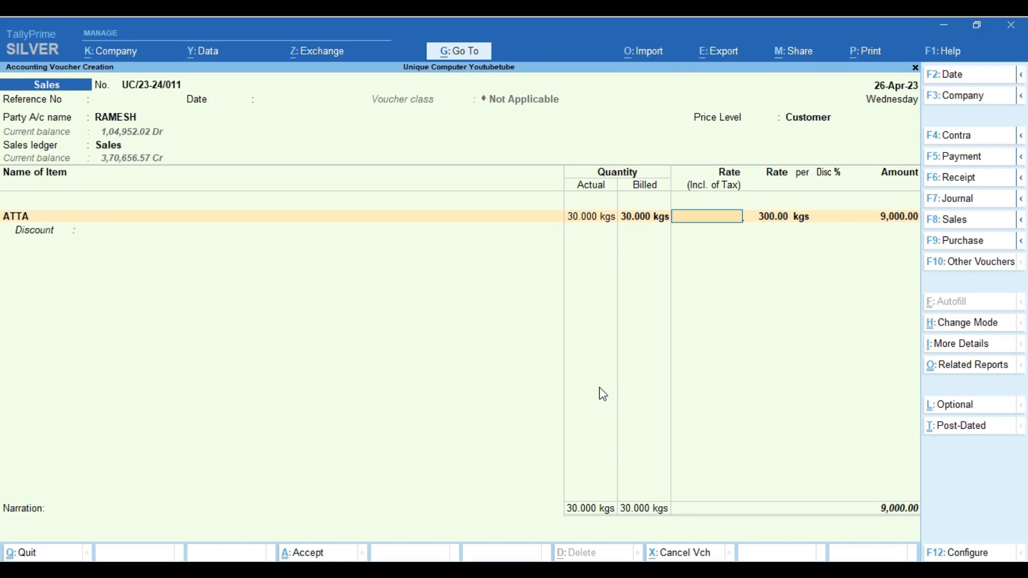
key(Return)
key(Return)
key(Return)
key(Return)
key(Return)
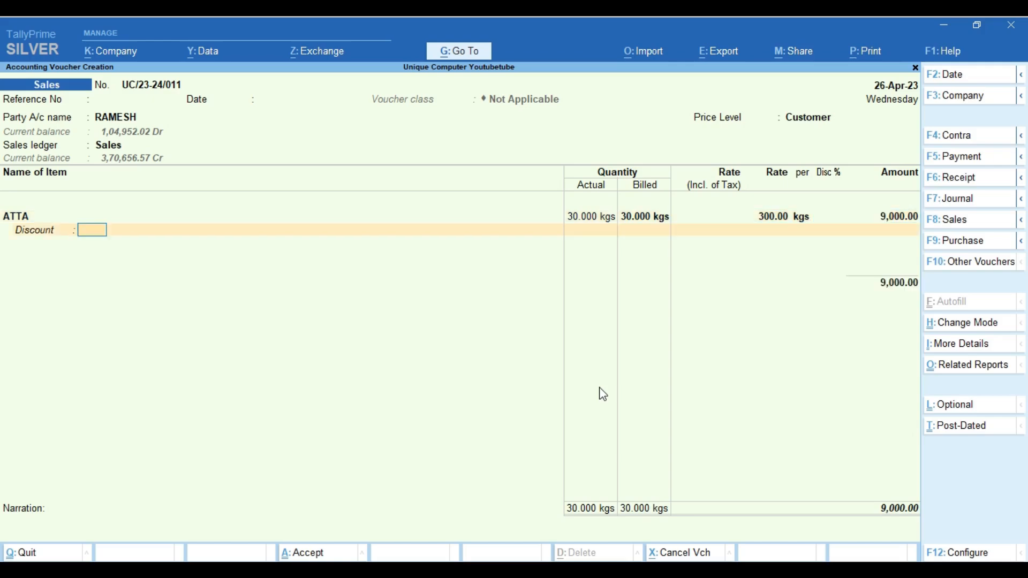
key(Return)
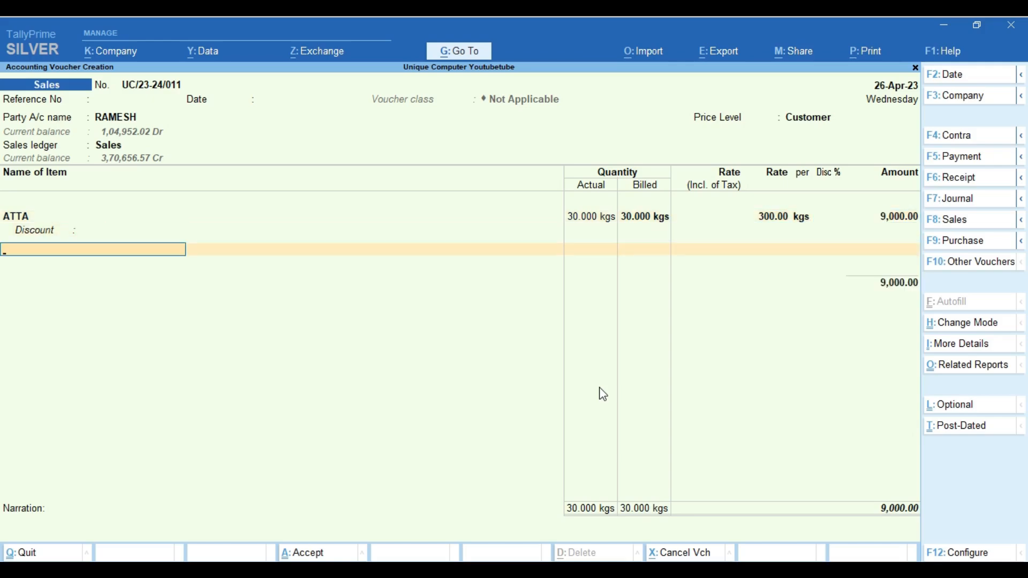
Add 20 NOS of MOTHERBOARD to the voucher, accepting the price list rate and leaving the discount blank.
text(moth)
key(Return)
key(Return)
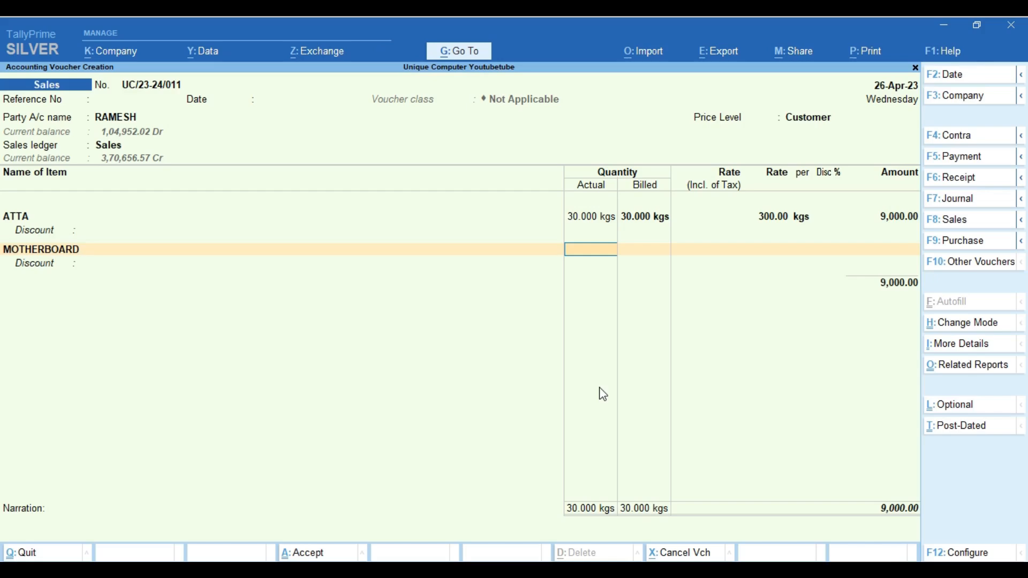
text(20)
key(Return)
key(Return)
key(Return)
key(Return)
key(Return)
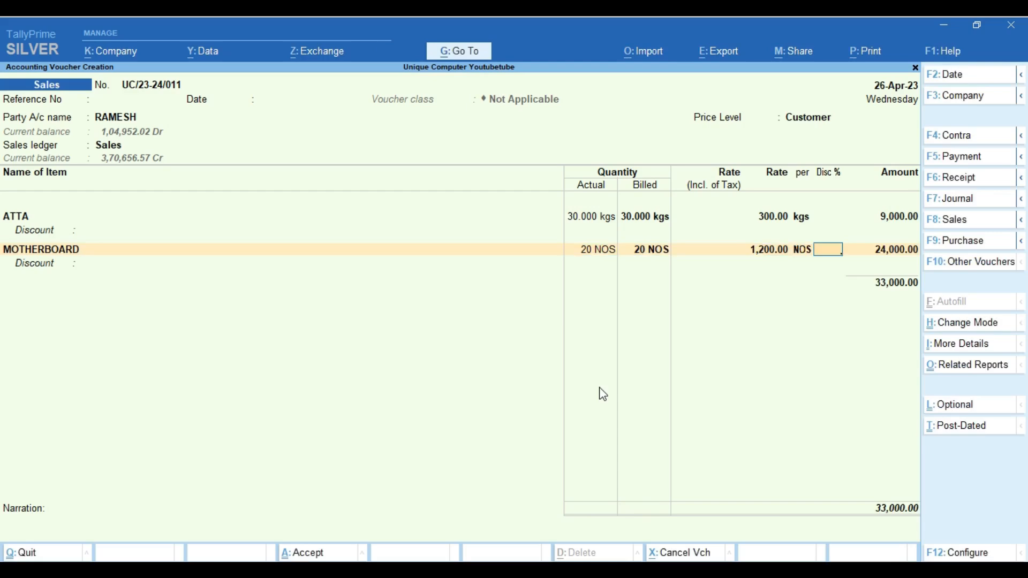
key(Return)
key(Return)
key(Return)
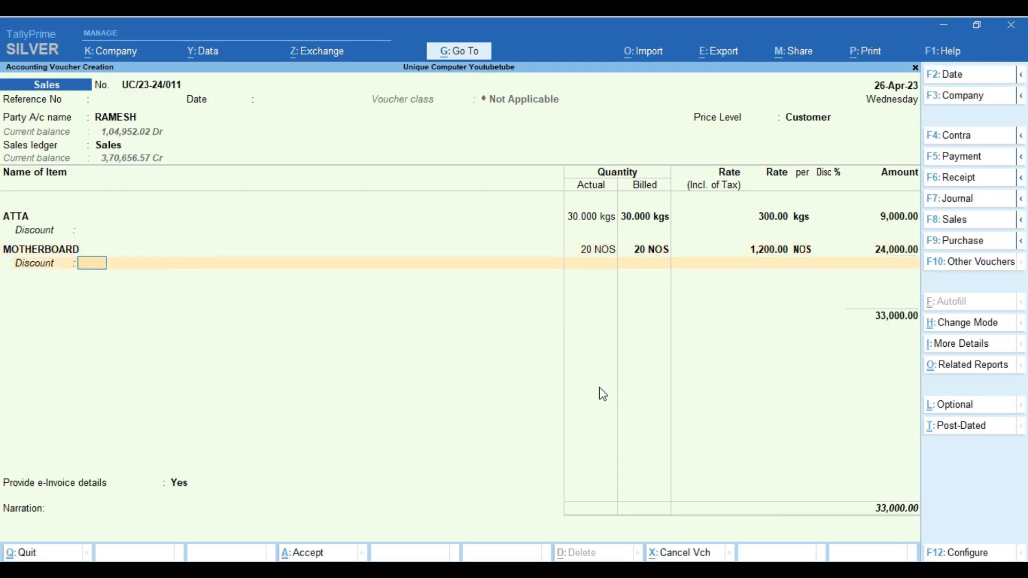
End the item list and add the CGST and SGST tax ledgers to the voucher.
text(Cg)
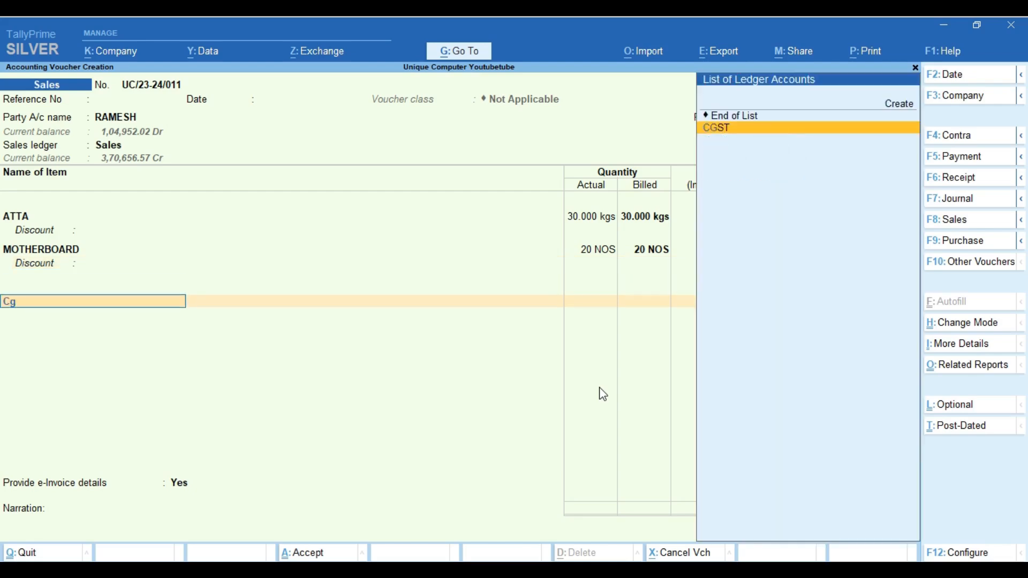
key(Return)
key(Return)
text(Sg)
key(Return)
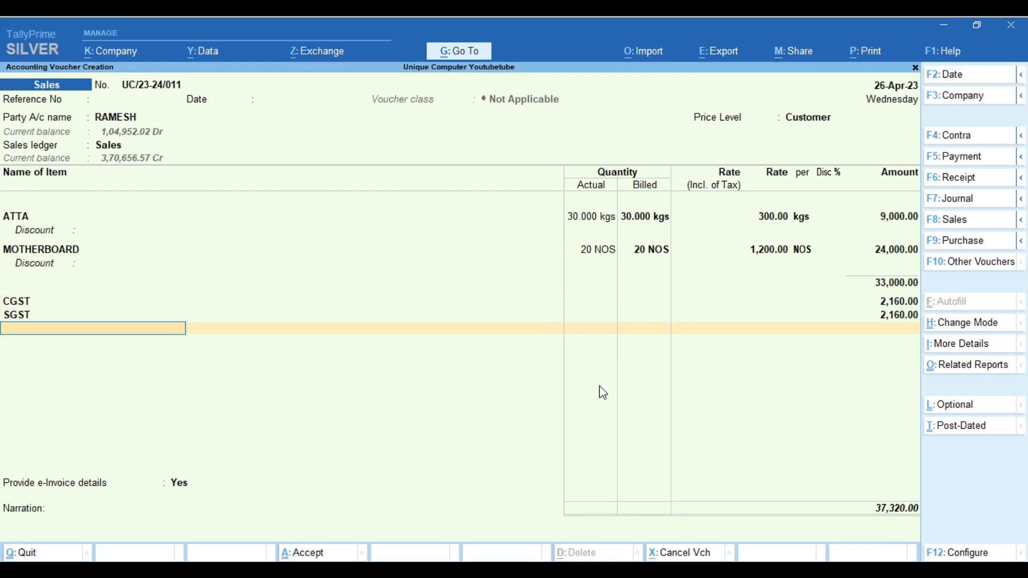
Restart the sales voucher with the party ledger marked NEW and accept its default party details.
click(822, 121)
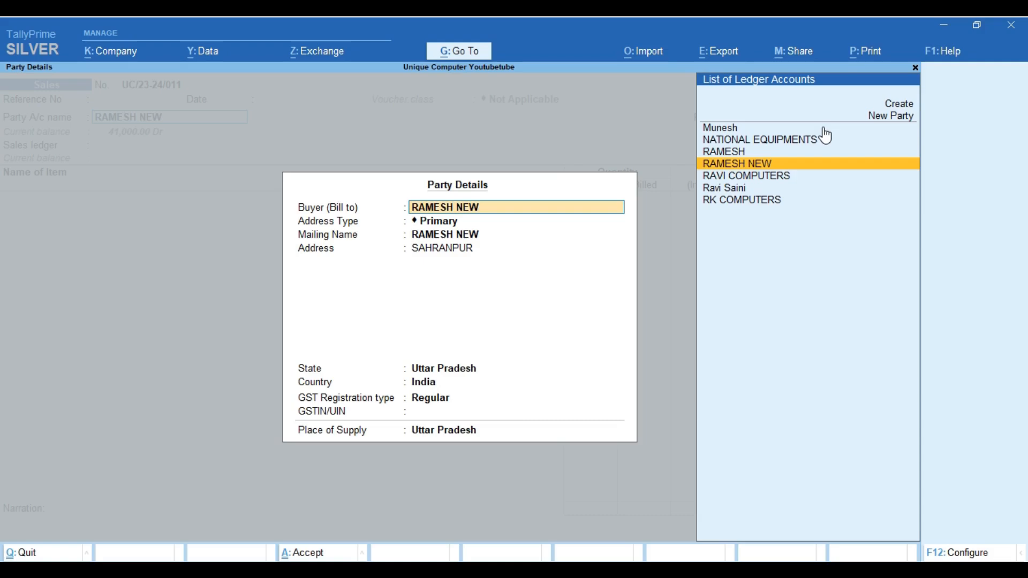
key(Return)
key(Return)
key(Return)
key(Return)
key(Return)
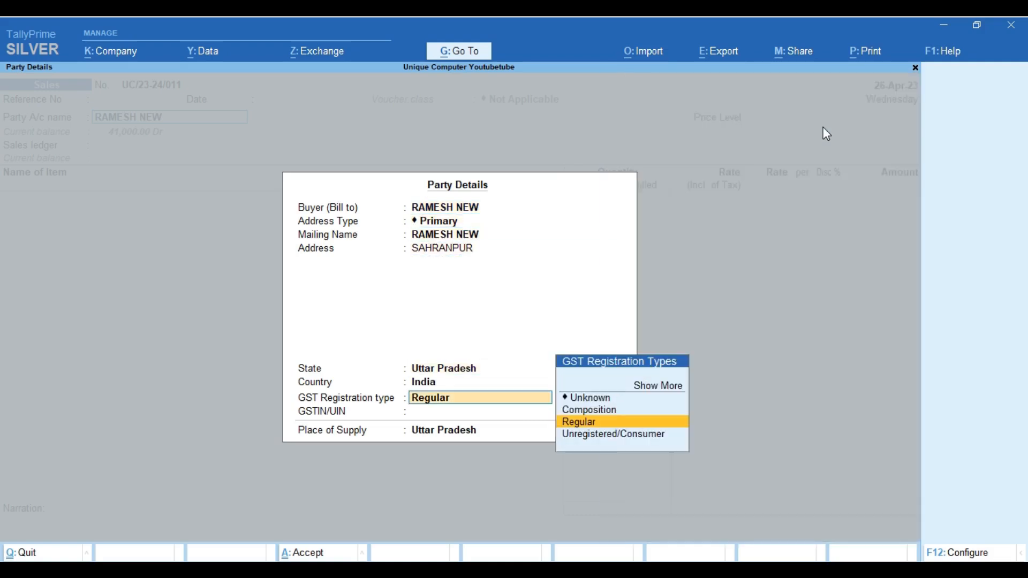
key(Return)
key(Return)
key(Return)
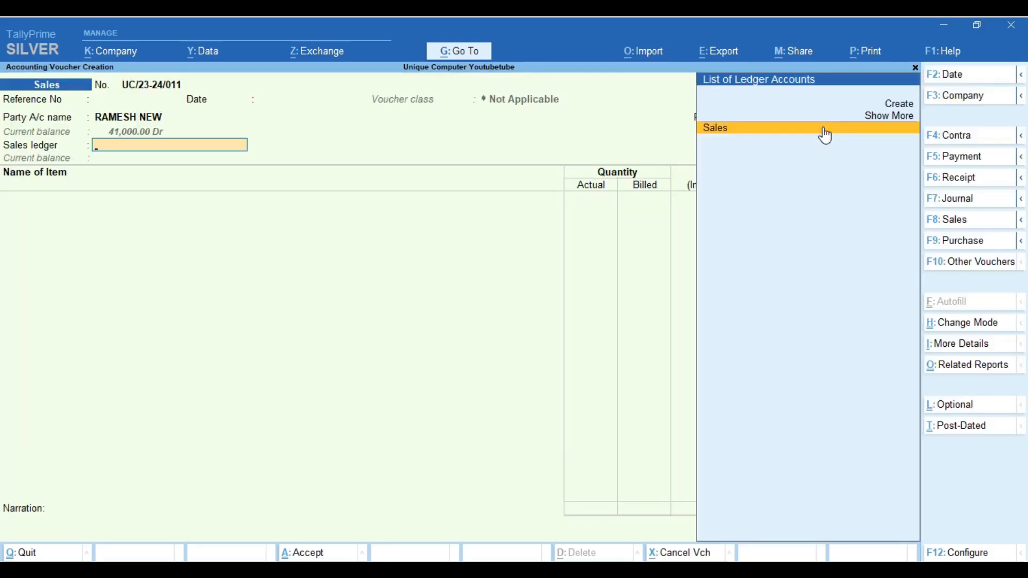
Set the voucher's sales ledger to Sales and its price level to Dealer.
key(Return)
key(BackSpace)
key(BackSpace)
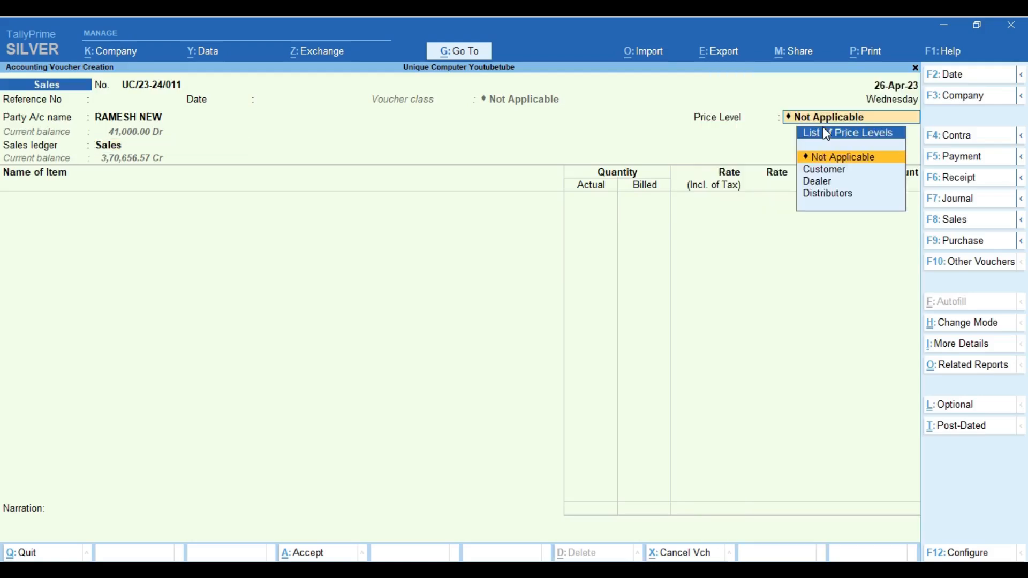
key(Down)
key(Down)
key(Return)
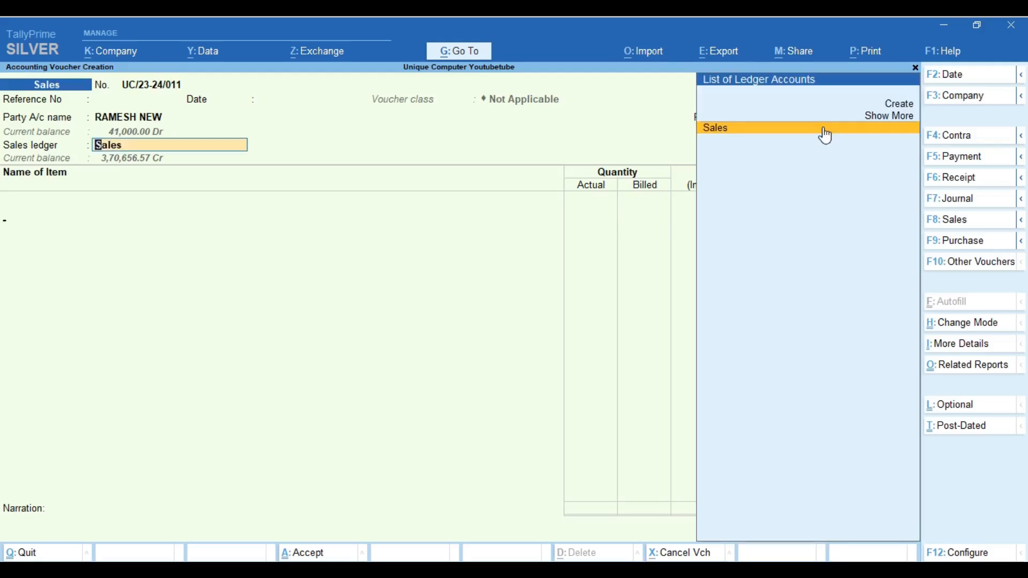
key(Return)
Add 30 kgs of ATTA to the voucher, accepting the price list rate and percentage discount and leaving the separate discount amount blank.
key(Down)
key(Down)
key(Return)
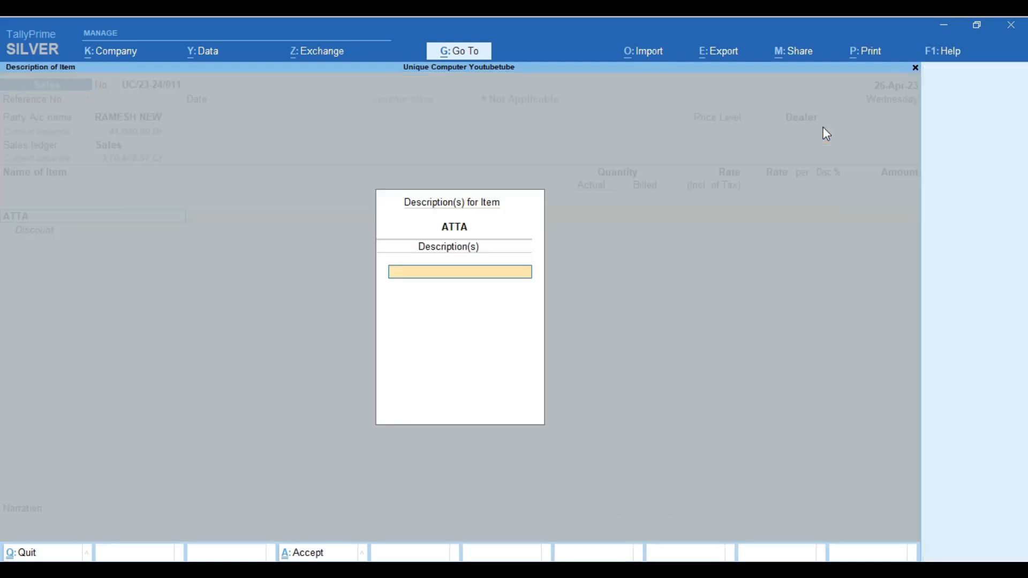
key(Return)
text(30)
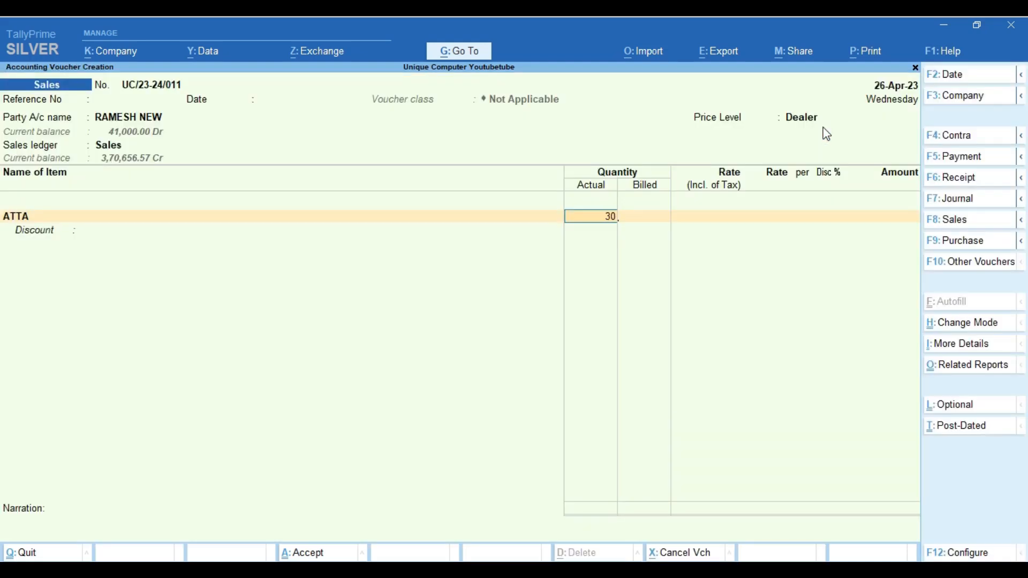
key(Return)
key(Return)
key(Return)
key(Return)
key(Return)
key(Return)
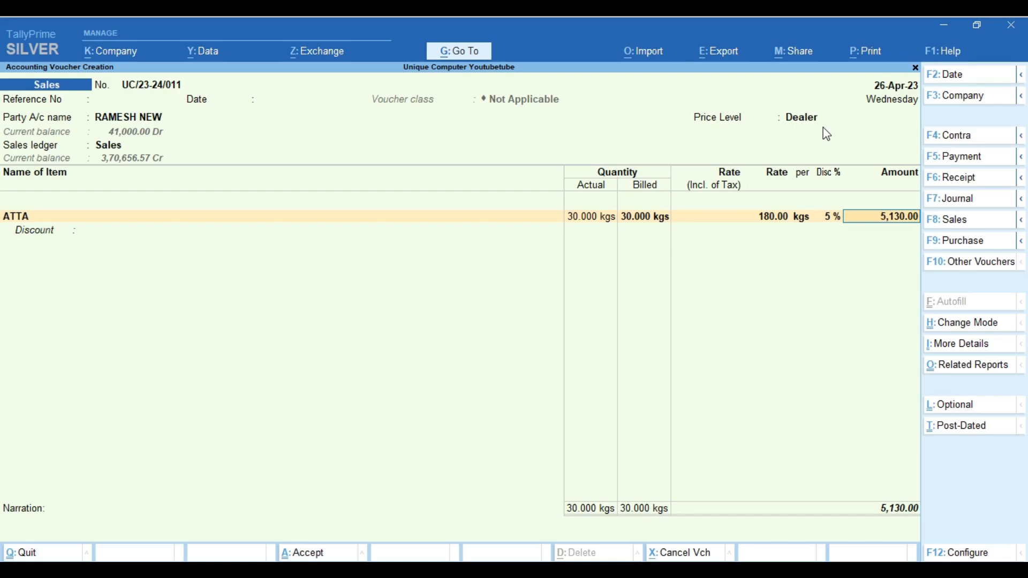
key(Return)
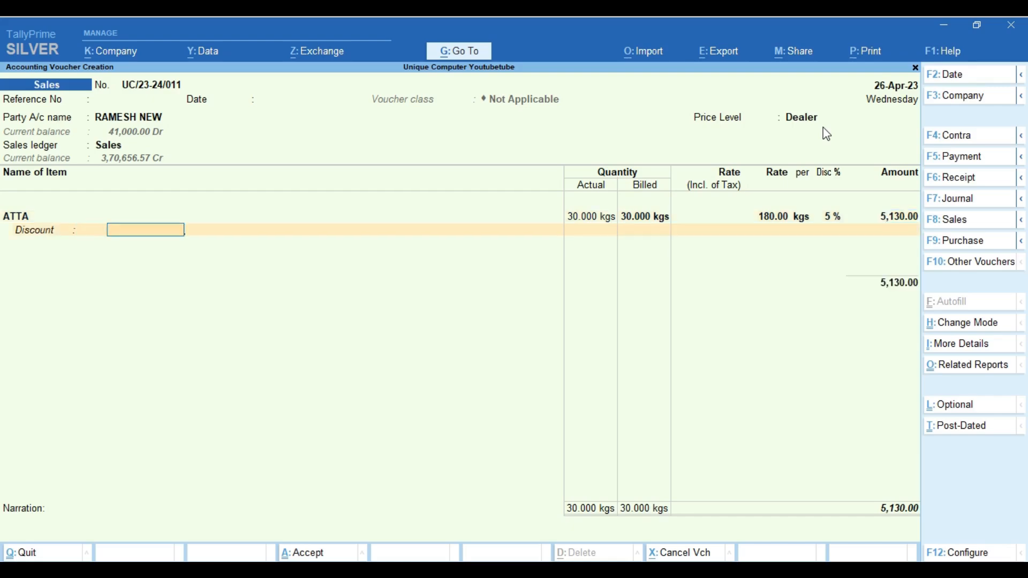
key(Return)
Add MOTHERBOARD to the voucher with an actual quantity of 30 NOS and no item description.
text(Mot)
key(Return)
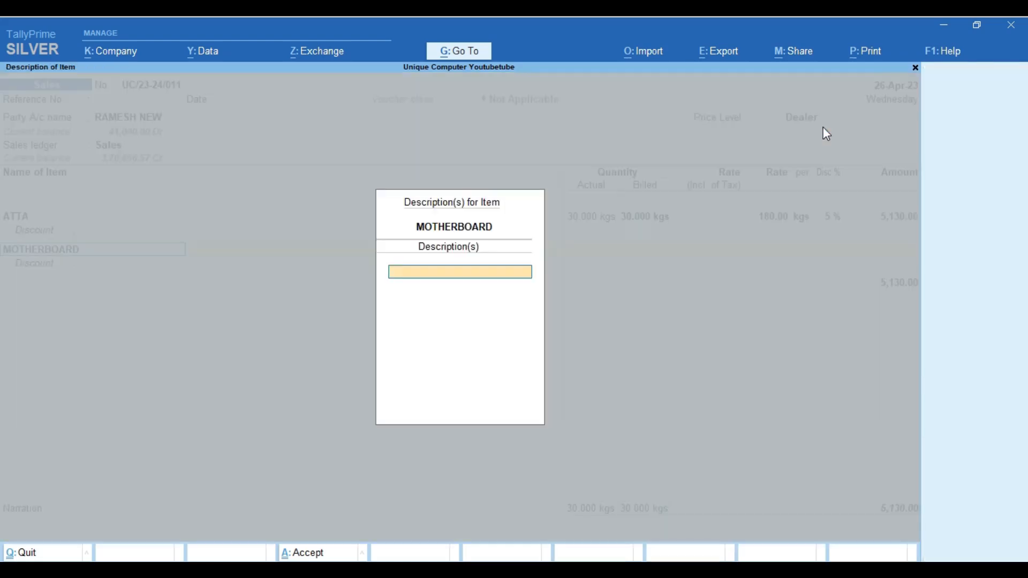
key(Return)
text(30)
key(Return)
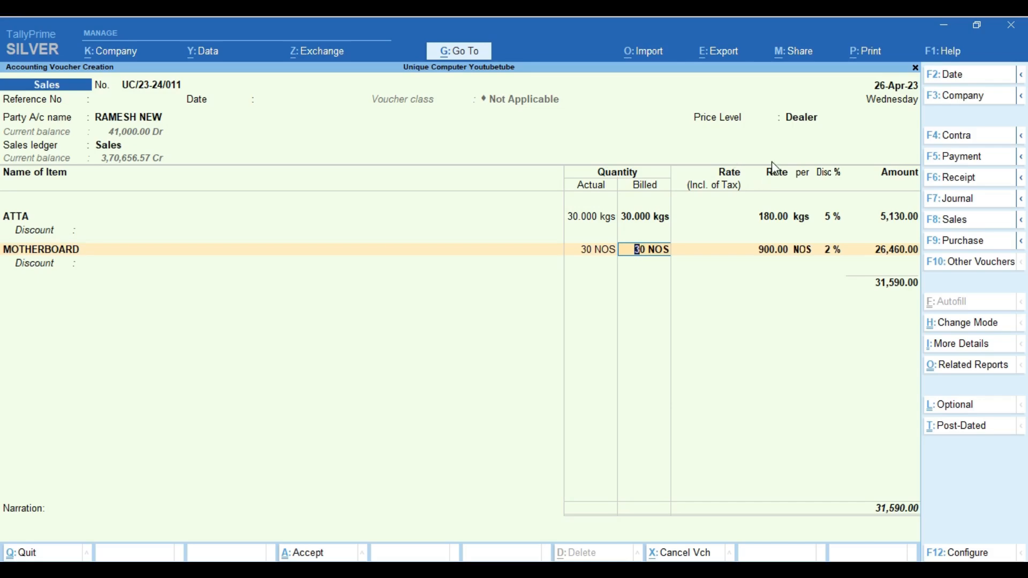
Open the voucher's party ledger for alteration and expand its list of additional ledger details.
click(799, 118)
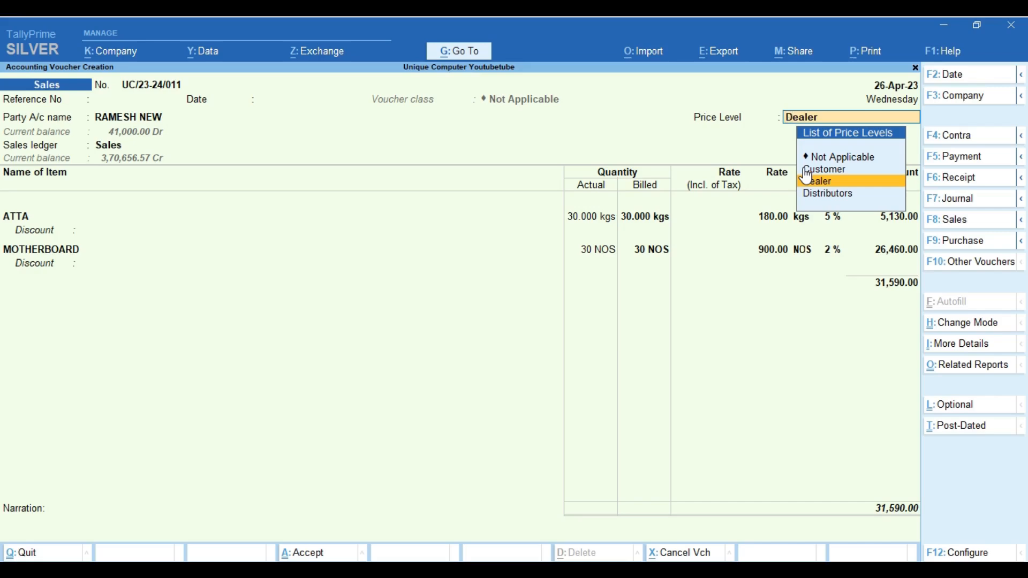
key(shift+Tab)
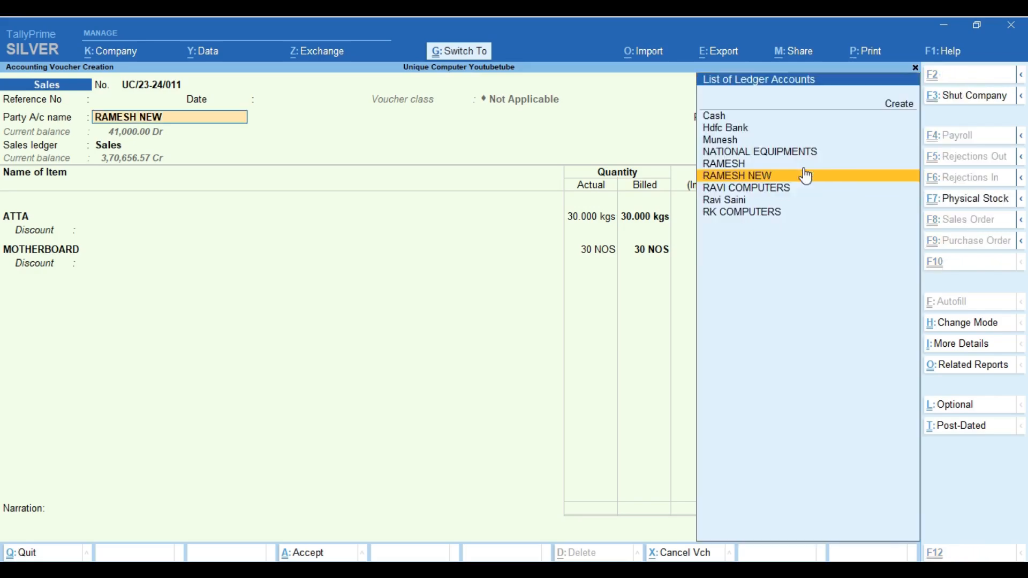
key(ctrl+Return)
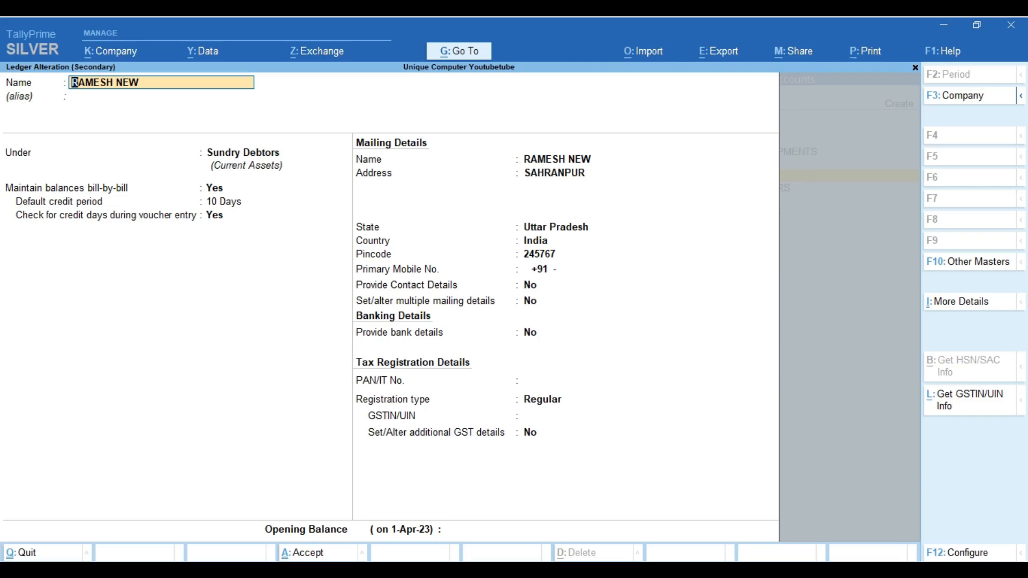
click(961, 304)
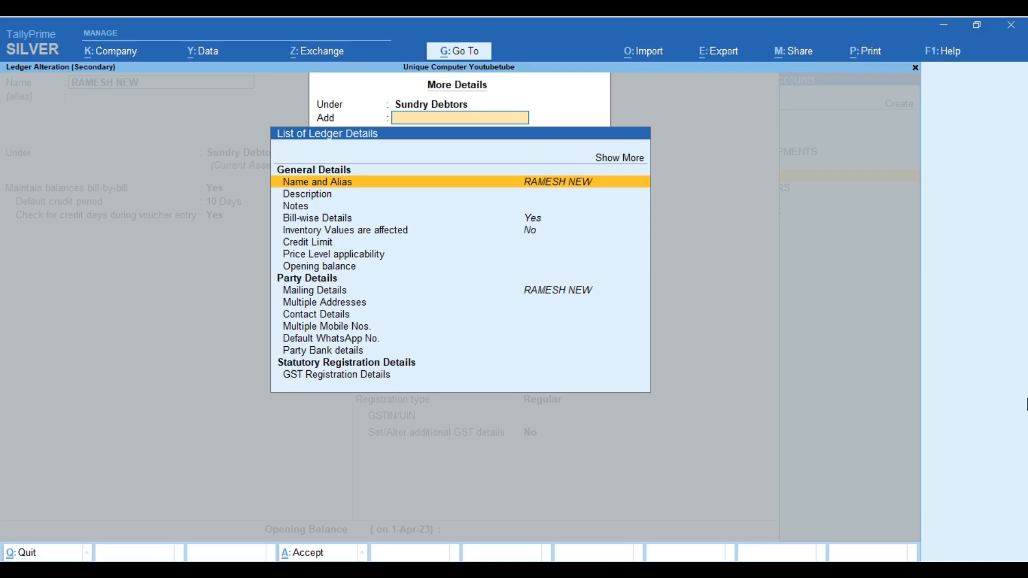
key(Up)
key(Up)
key(Return)
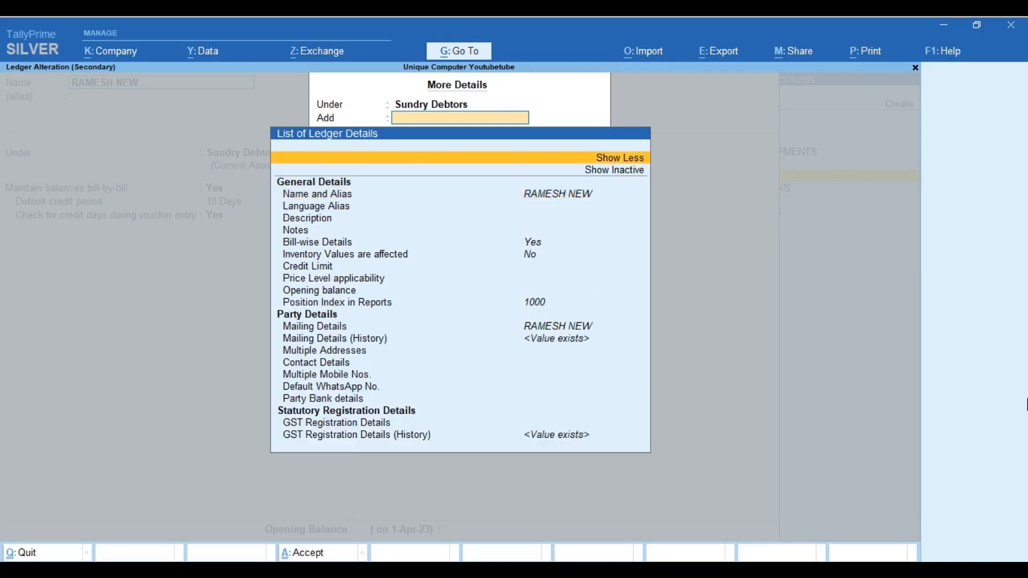
Set the applicable price level of the party ledger marked NEW to Distributors and save the ledger.
key(Down)
key(Down)
key(Down)
key(Down)
key(Down)
key(Down)
key(Down)
key(Down)
key(Down)
key(Down)
key(Down)
key(Down)
key(Down)
key(Down)
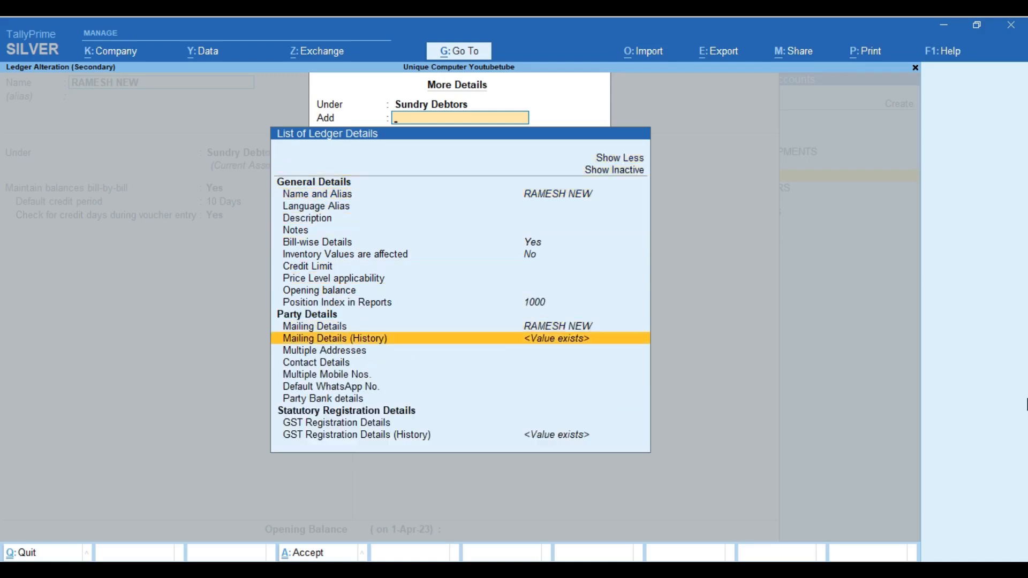
key(Up)
key(Up)
key(Up)
key(Up)
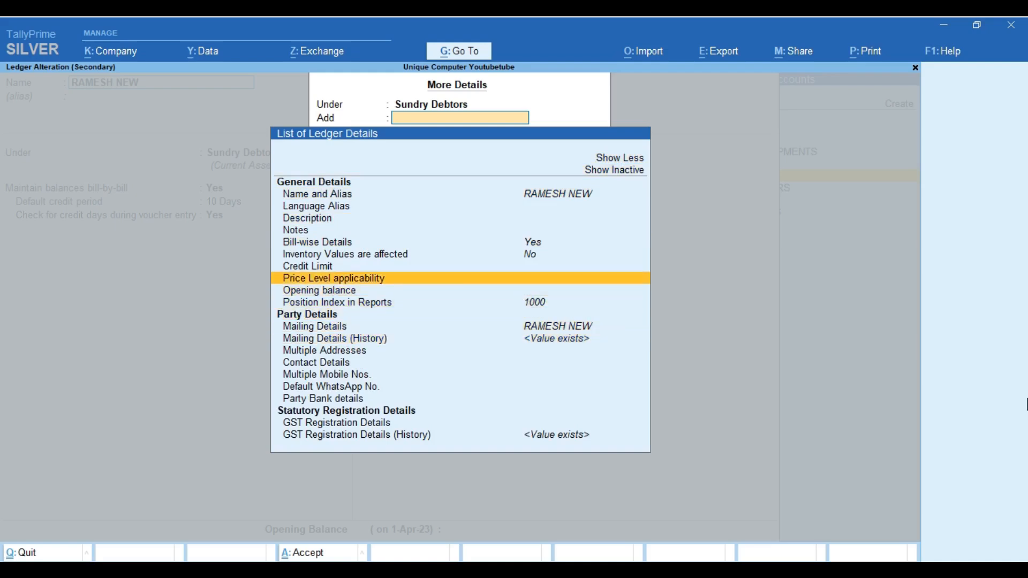
key(Return)
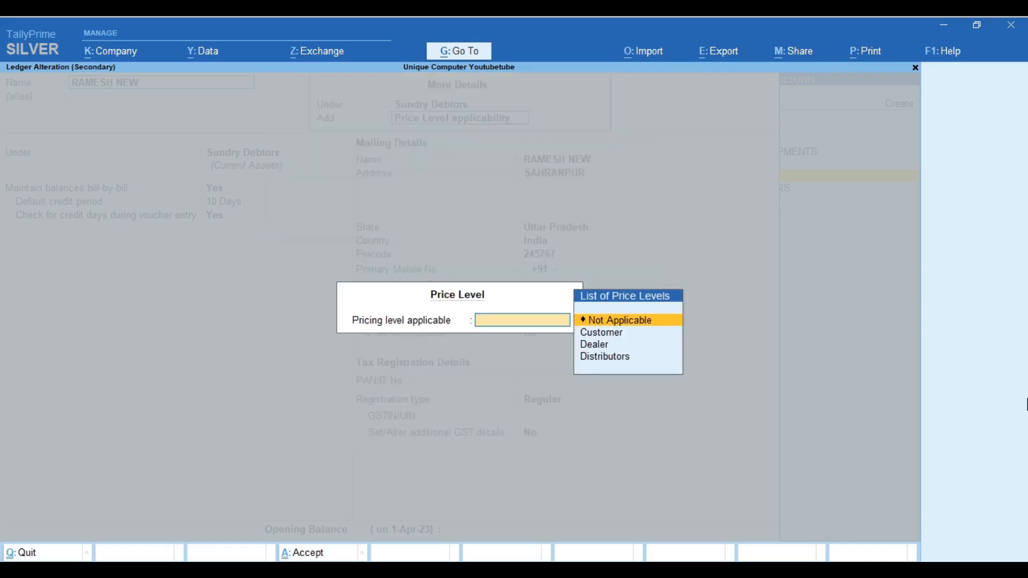
key(Down)
key(Down)
key(Down)
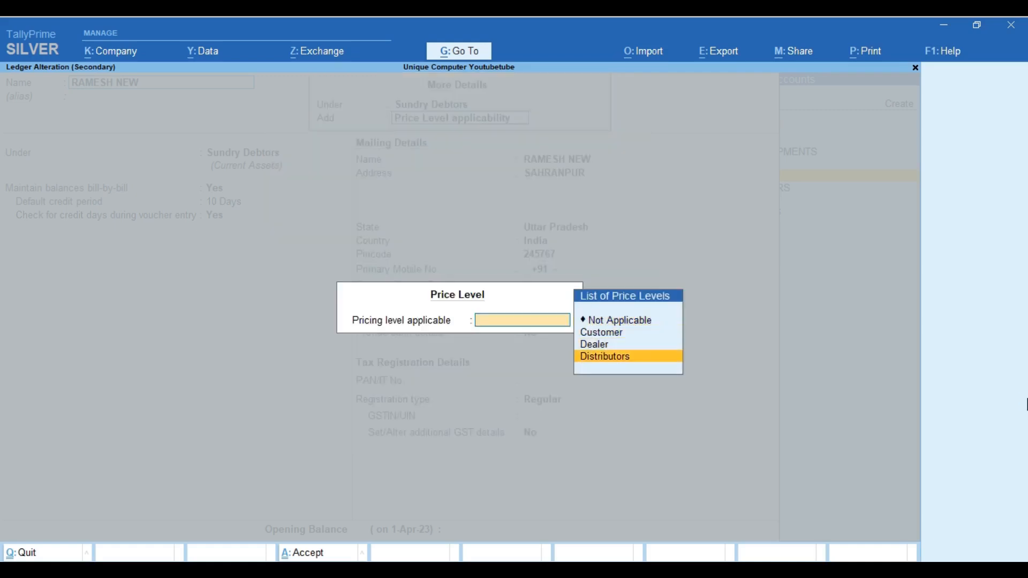
key(Escape)
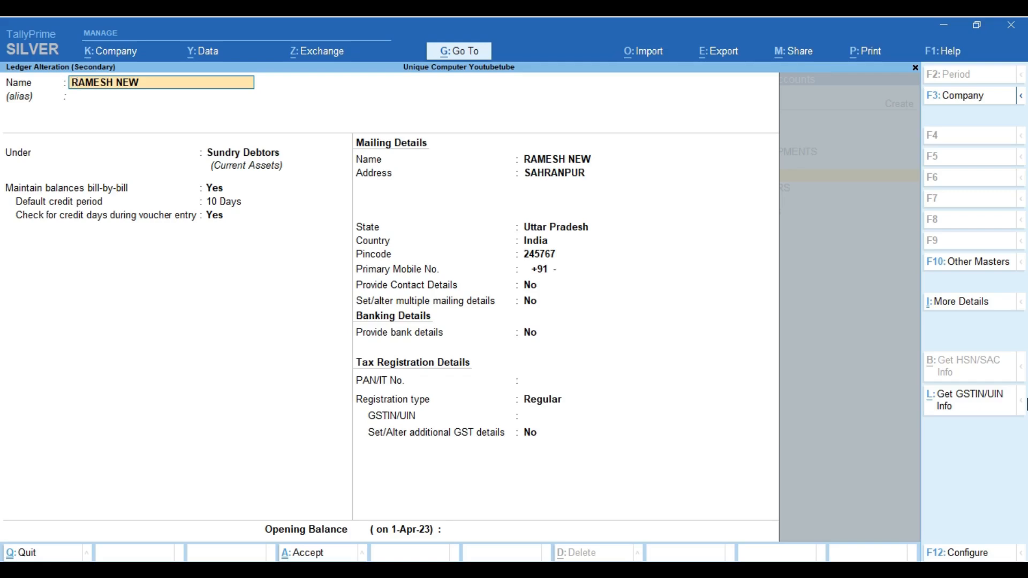
key(ctrl)
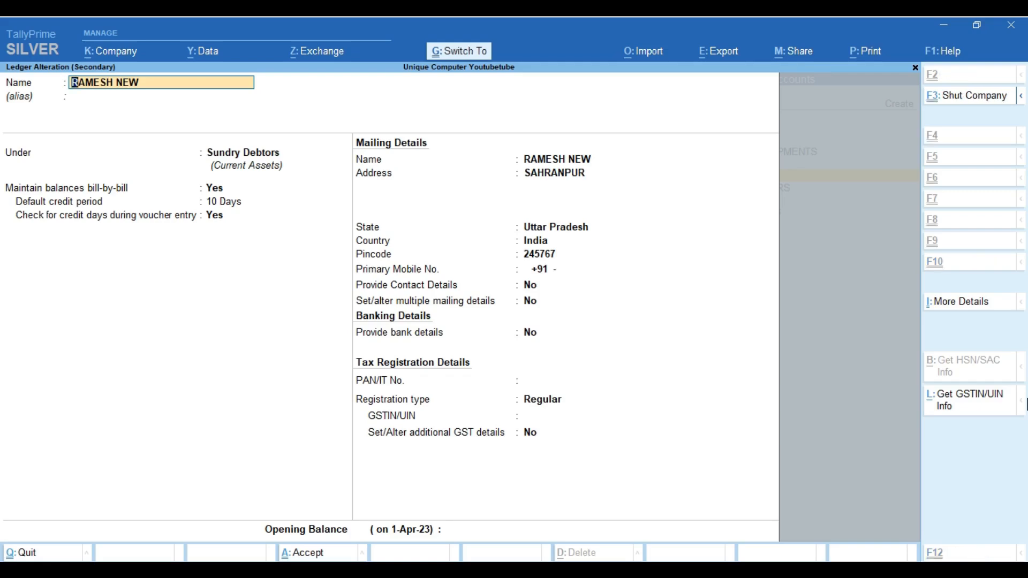
key(ctrl+a)
Switch the voucher's party to the similarly named ledger without the NEW suffix and open that ledger for alteration.
key(Return)
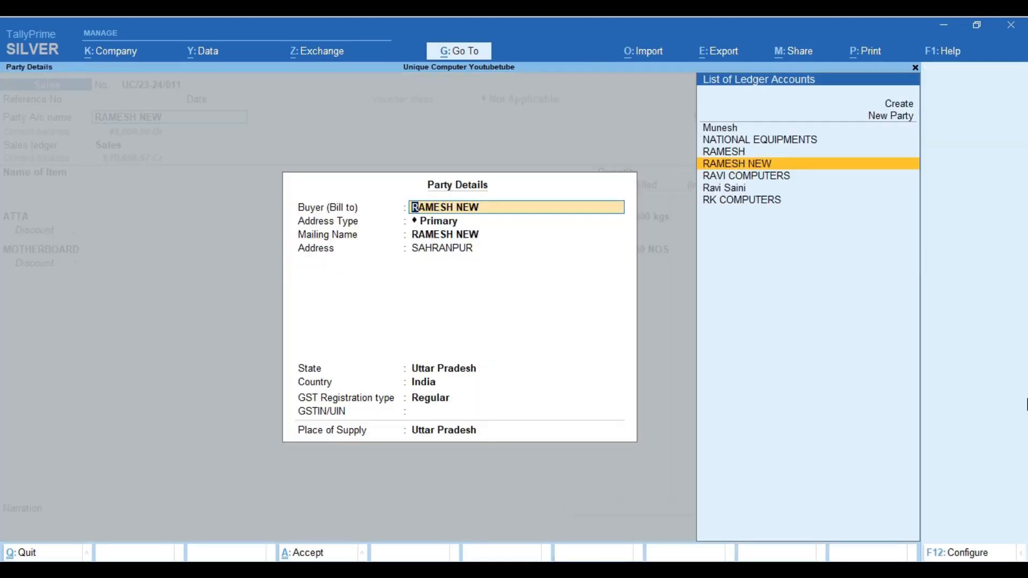
key(Return)
key(Return)
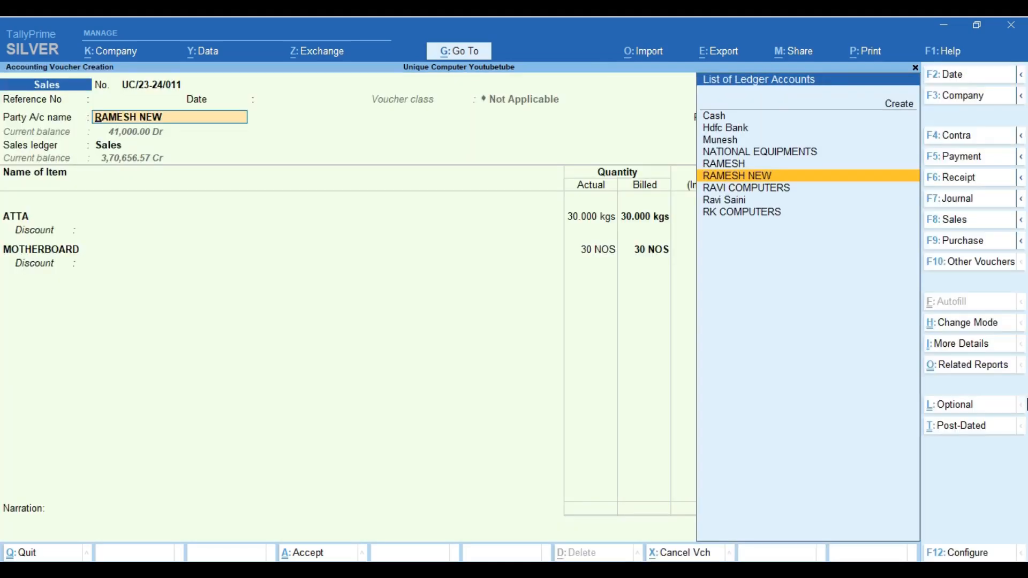
key(Up)
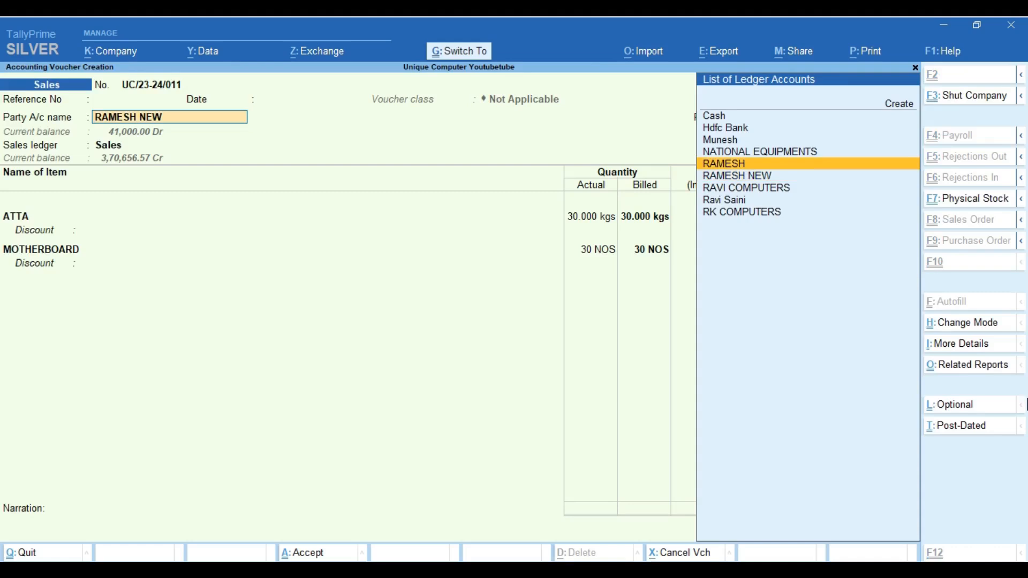
key(Return)
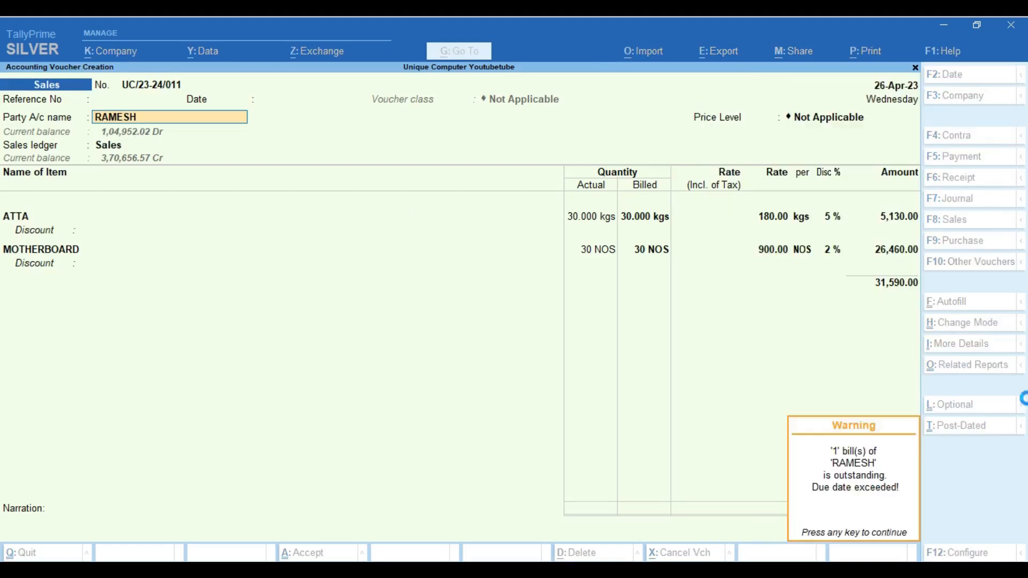
key(Return)
key(Escape)
key(ctrl+Return)
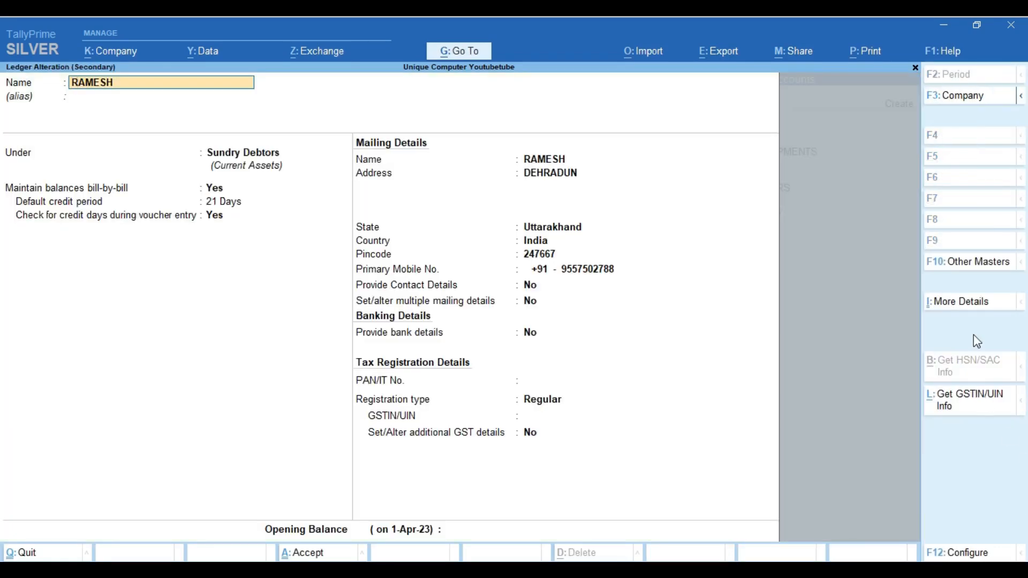
Set this party ledger's applicable price level to Dealer and save the ledger.
click(971, 306)
key(Up)
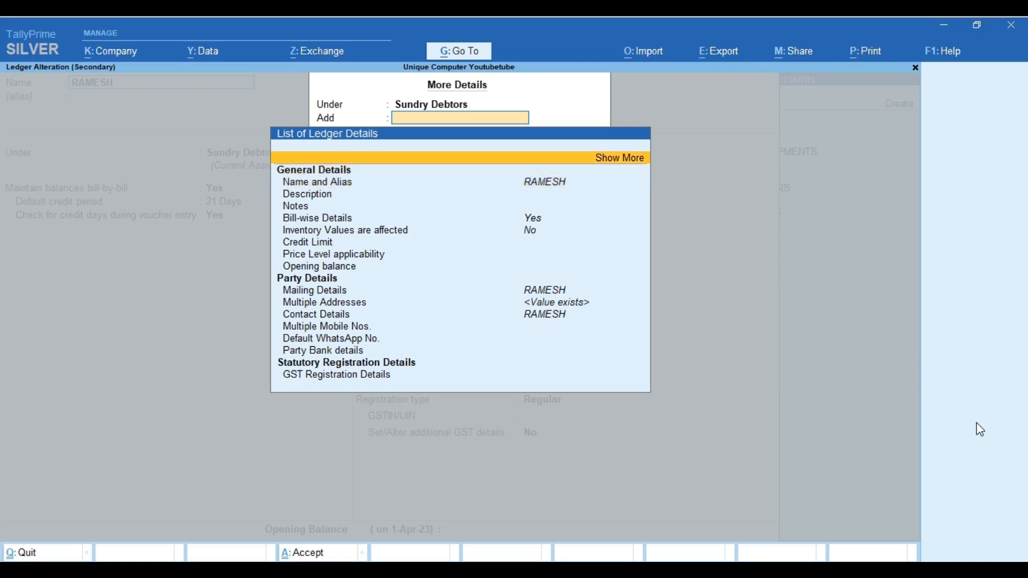
key(Down)
key(Down)
key(Down)
key(Down)
key(Down)
key(Down)
key(Down)
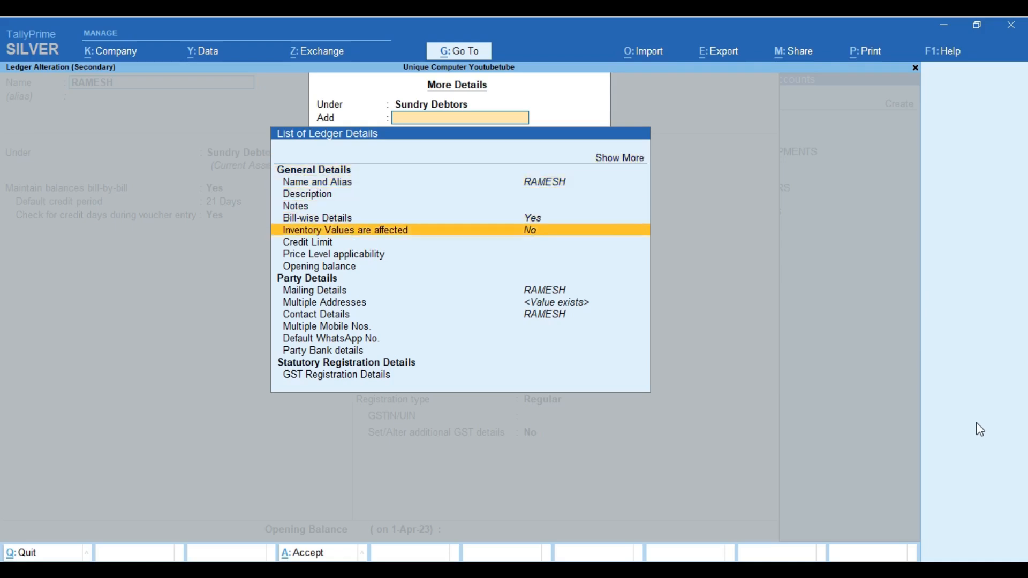
key(Return)
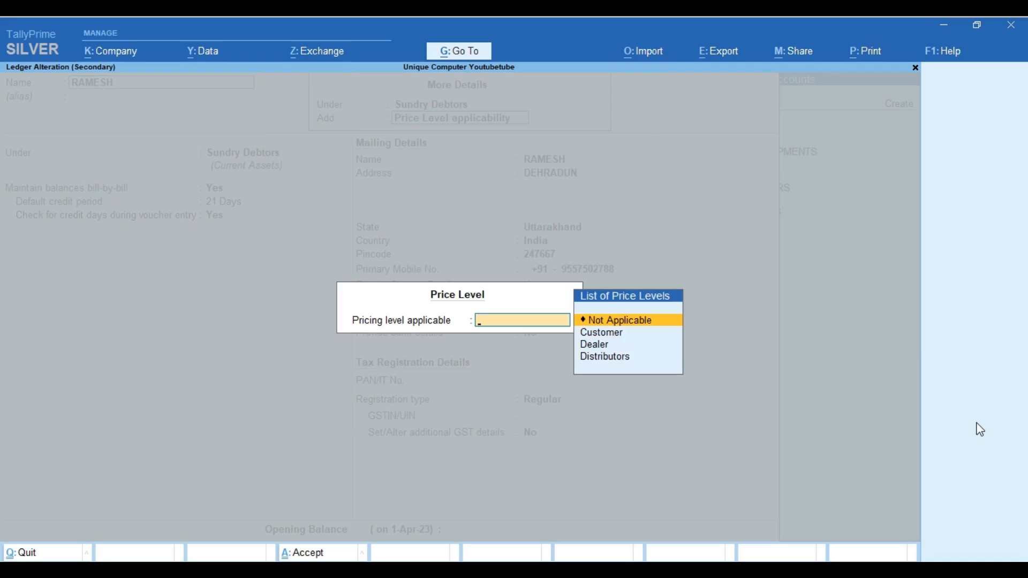
key(Down)
key(Down)
key(Down)
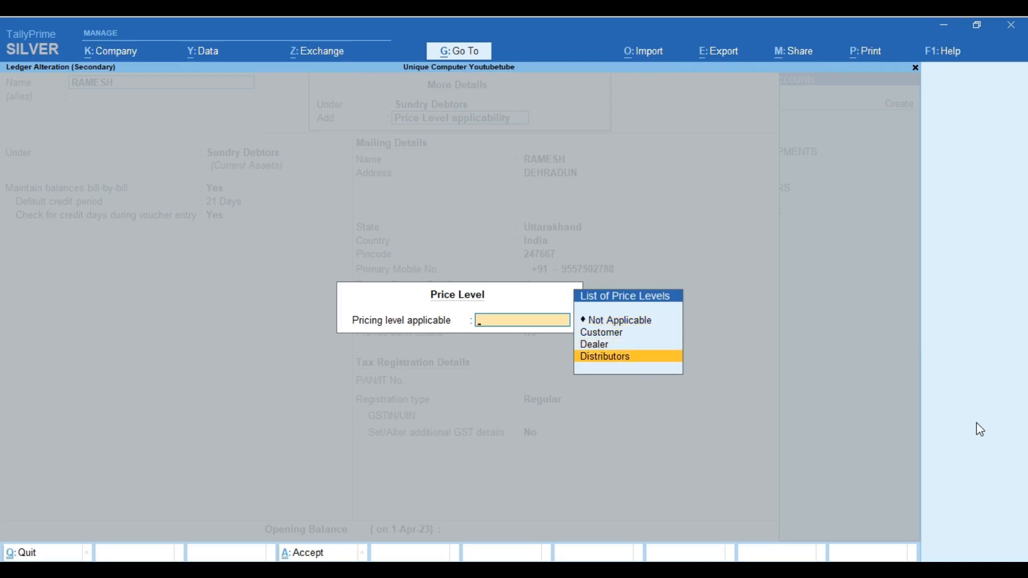
key(Up)
key(Return)
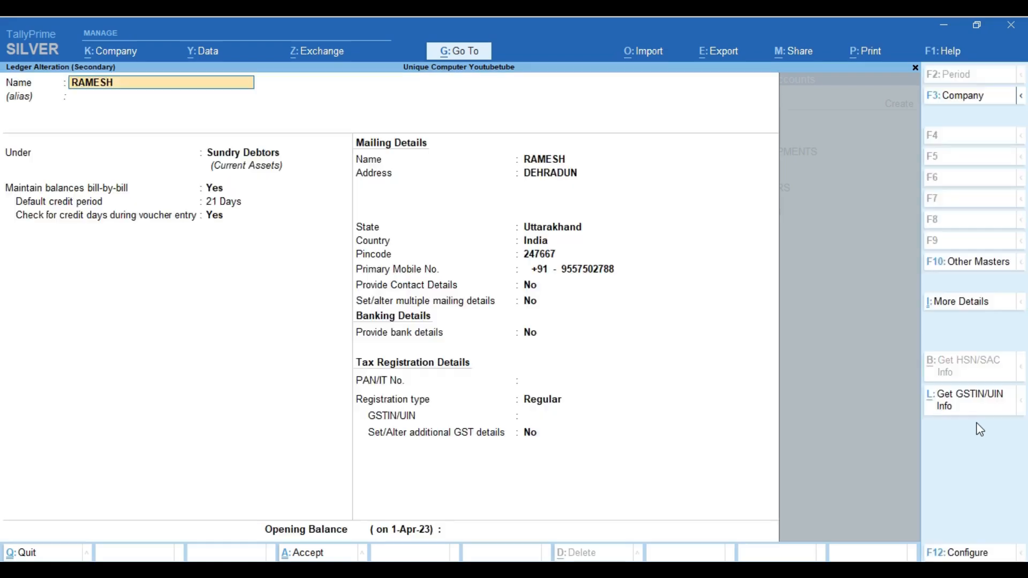
key(ctrl+a)
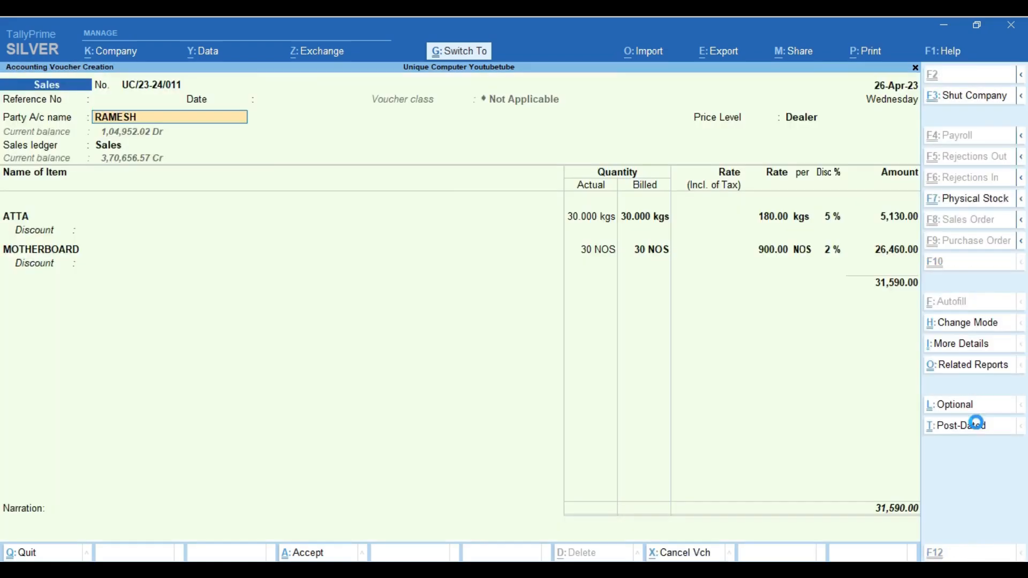
Switch the voucher's party back to the ledger marked NEW to apply its default price level.
key(Escape)
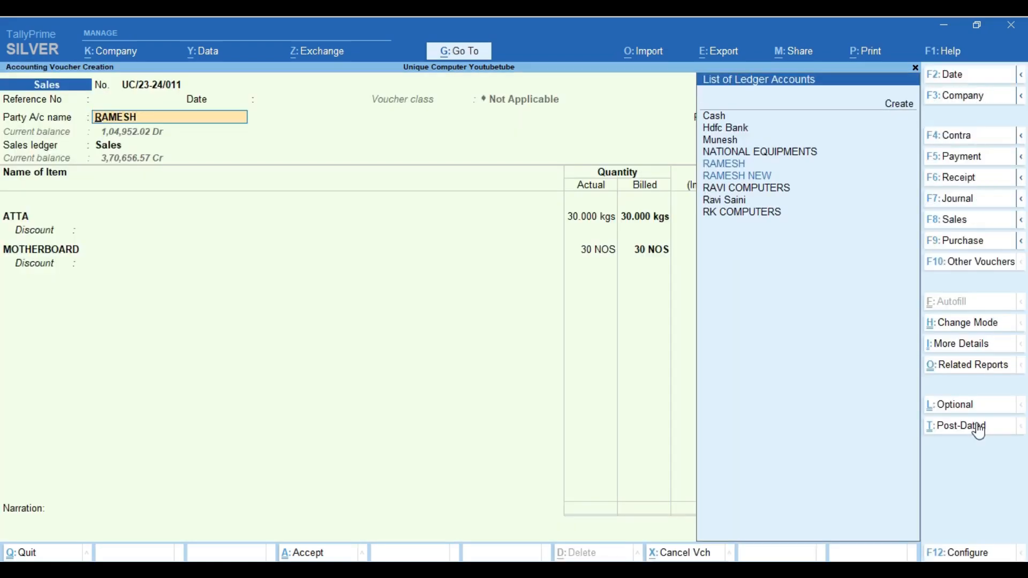
key(Down)
key(Return)
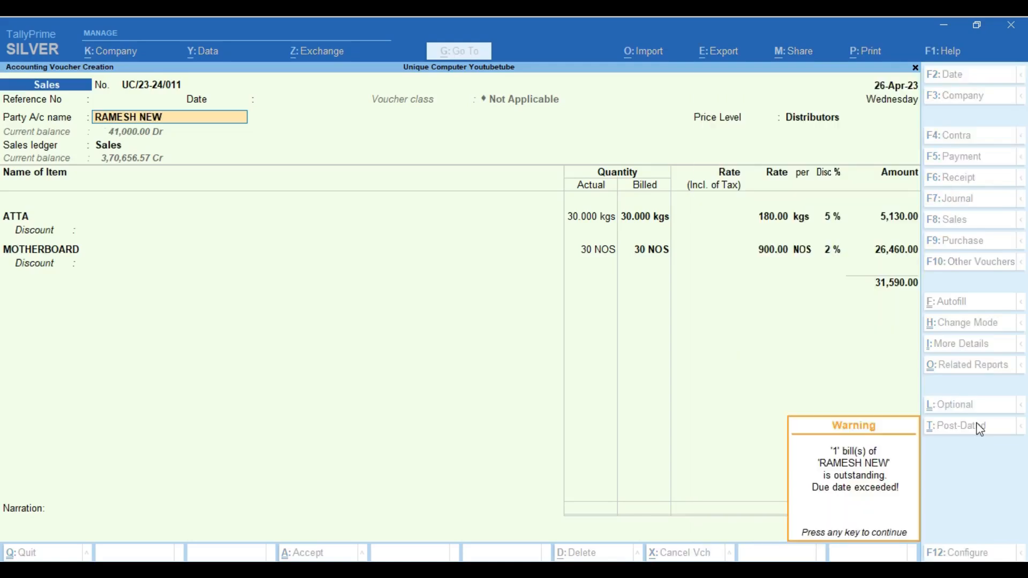
key(Return)
key(Escape)
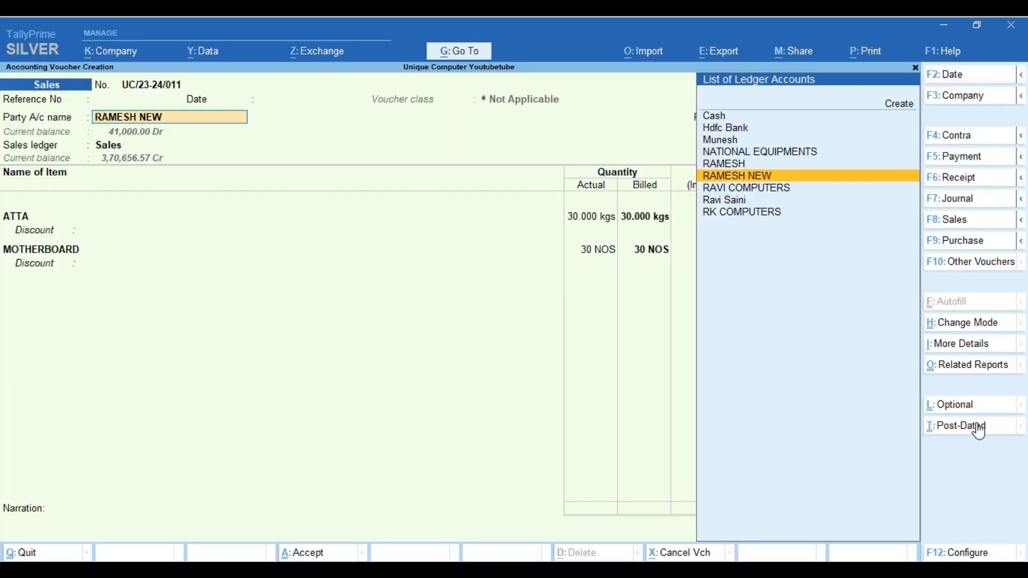
Check the price level applicability in the additional details of the party ledger marked NEW, leaving the ledger without changes.
key(ctrl+Return)
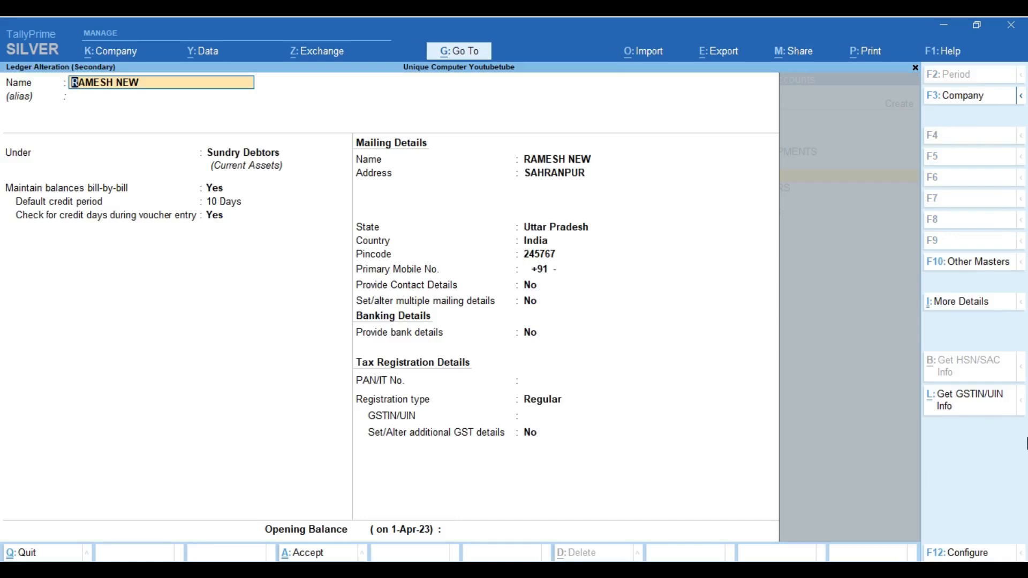
key(ctrl+i)
key(Down)
key(Down)
key(Down)
key(Down)
key(Down)
key(Down)
key(Down)
key(Down)
key(Down)
key(Down)
key(Up)
key(Up)
key(Up)
key(Up)
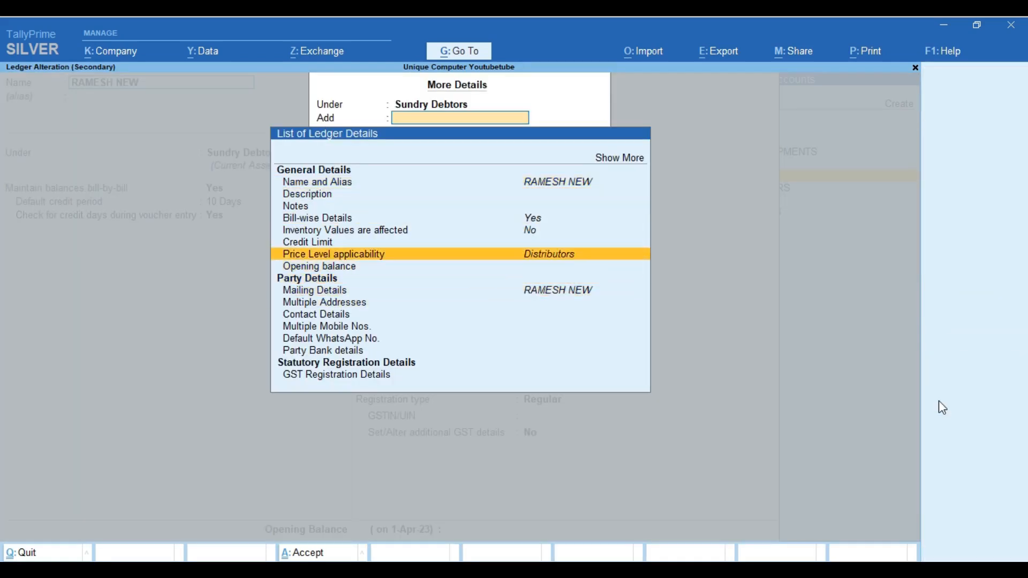
key(Escape)
key(Escape)
key(y)
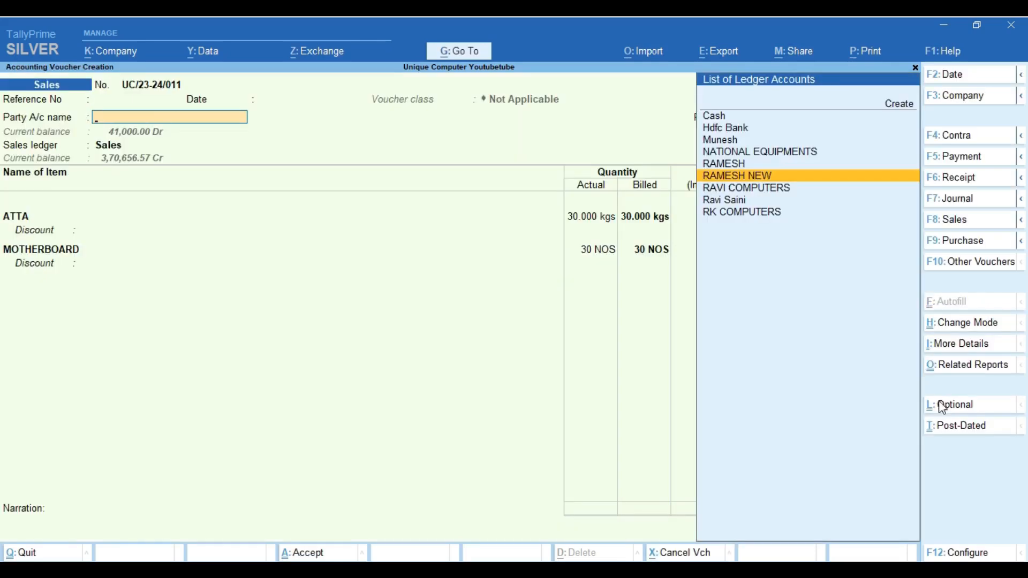
Discard the filled-in sales voucher and start a blank one, ready for choosing its party account.
key(Escape)
key(y)
key(Return)
key(Return)
key(Return)
key(Down)
key(Down)
key(Down)
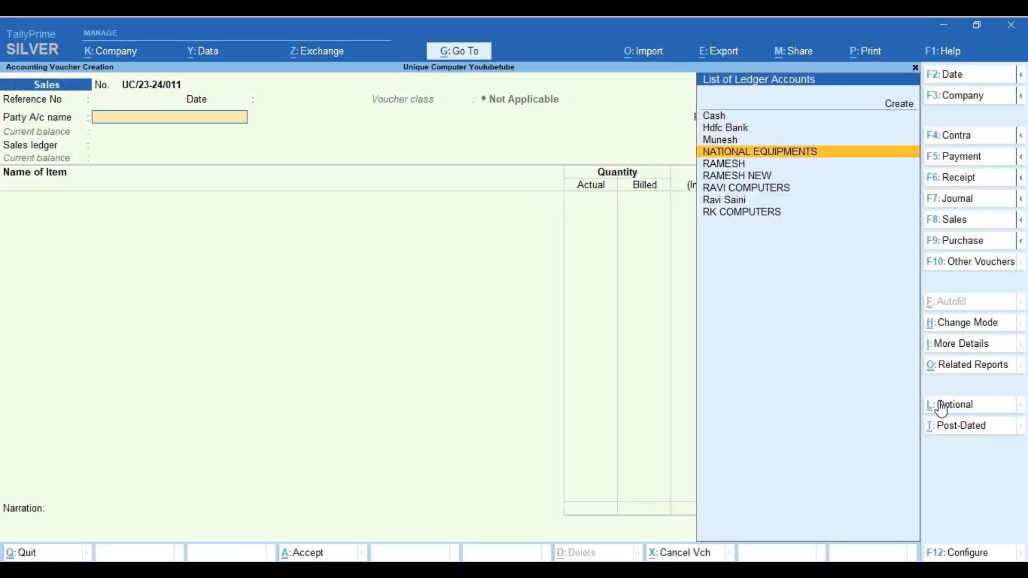
Set the sales voucher's party to the ledger just above NATIONAL EQUIPMENTS and use the Sales ledger.
key(Up)
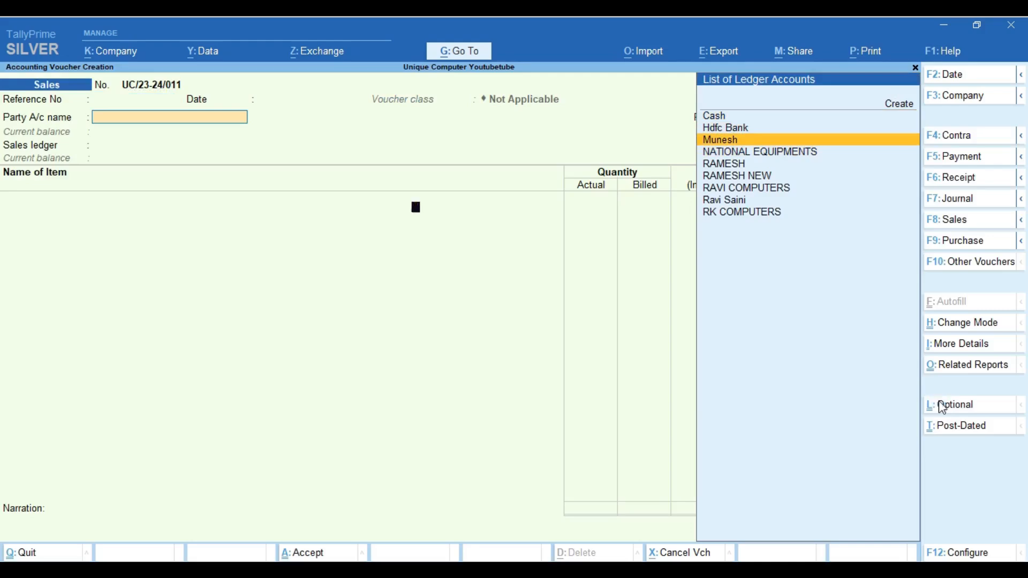
key(Return)
key(Return)
key(Return)
key(Return)
key(Return)
key(Return)
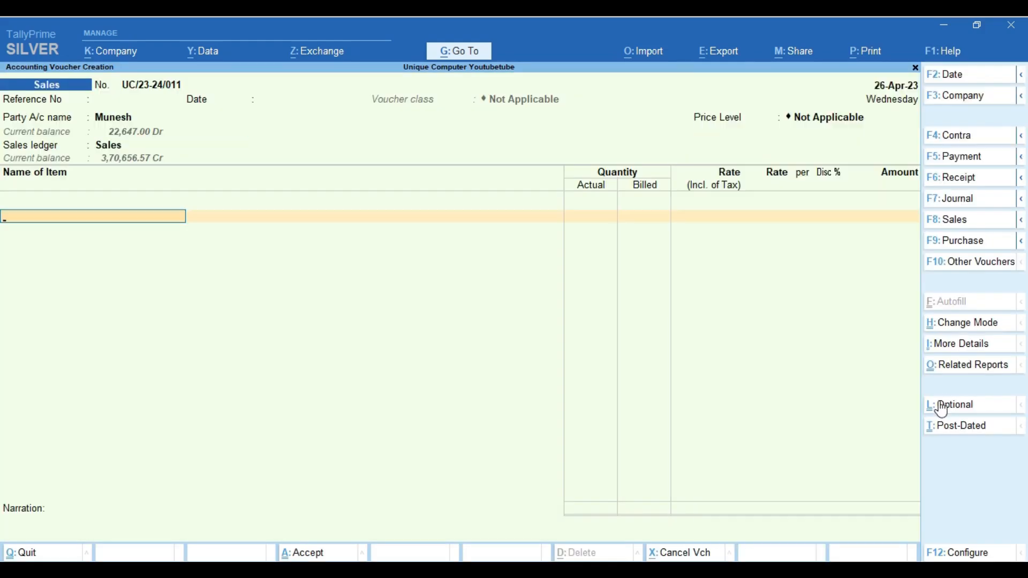
Add the stock item ATTA to the voucher with a quantity of 30 kgs at the default rate.
text(att)
key(Return)
key(Return)
text(30)
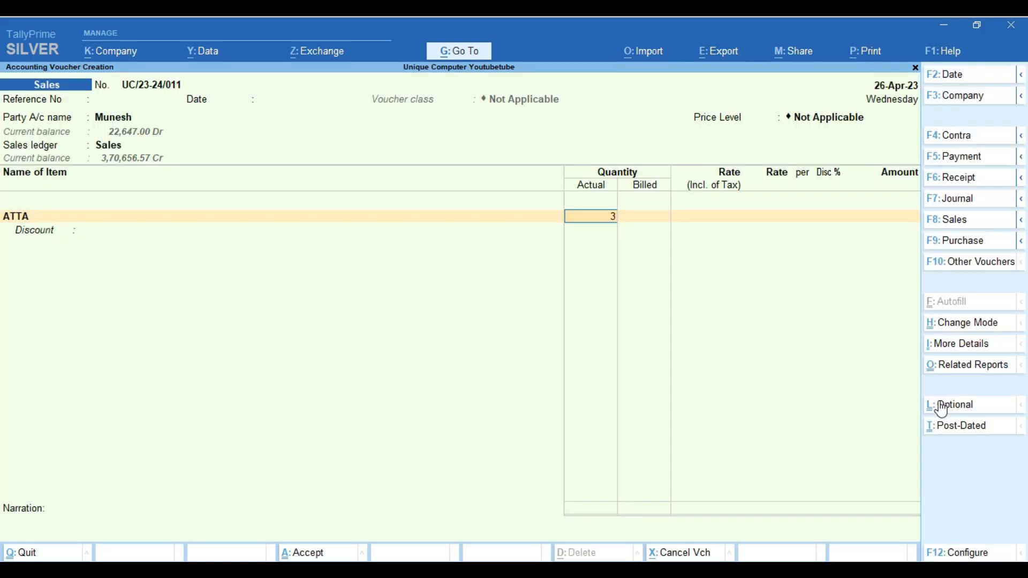
key(Return)
key(Return)
key(Return)
key(Return)
key(Return)
key(Return)
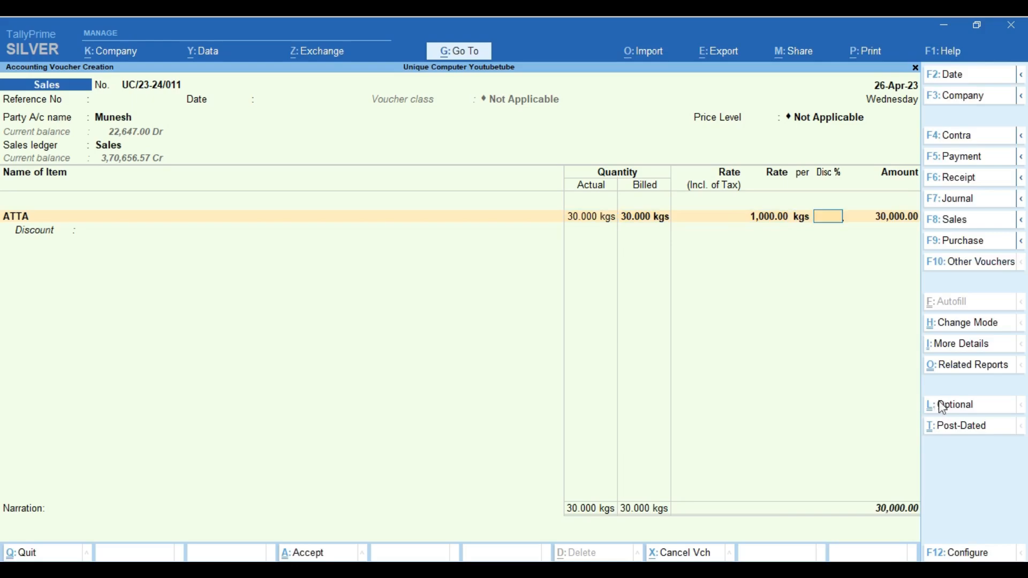
key(Return)
Add the stock item MOTHERBOARD with a quantity of 30 NOS at the default rate.
text(mot)
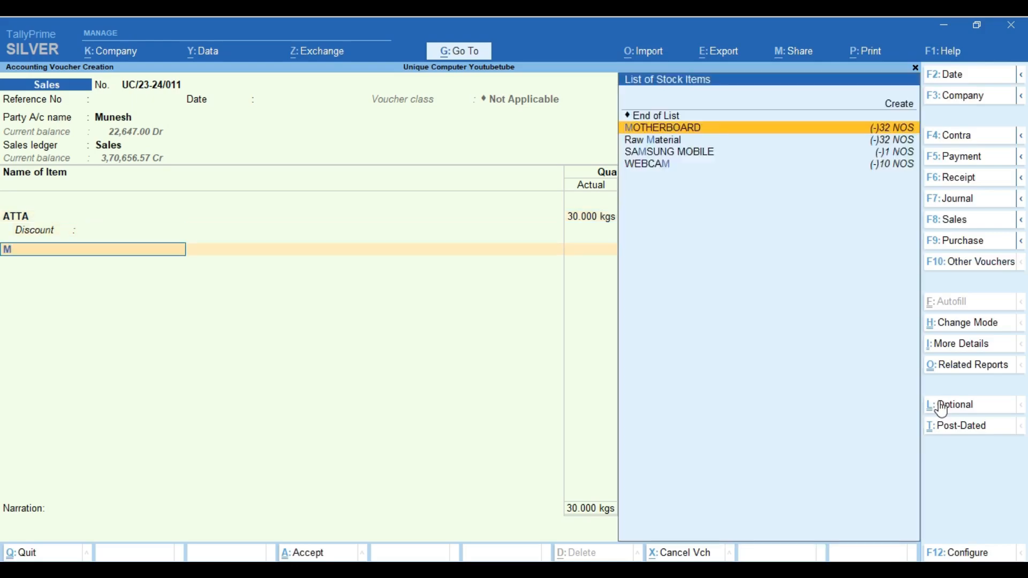
key(Return)
key(Return)
text(30)
key(Return)
key(Return)
key(Return)
key(Return)
key(Return)
key(Return)
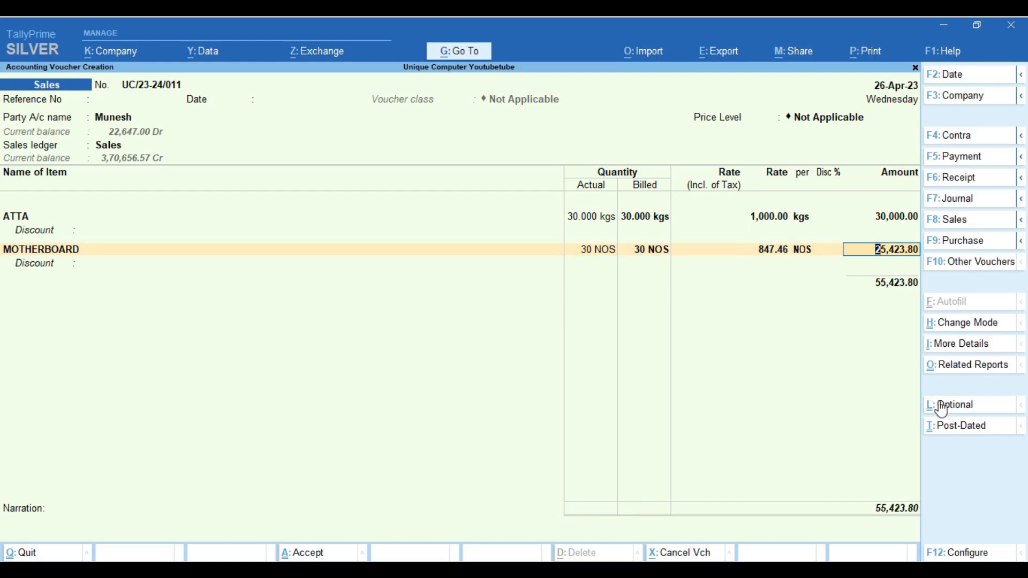
Go back through the entries and replace the party with the customer on the Distributors price level, using the Sales ledger.
key(BackSpace)
key(BackSpace)
key(BackSpace)
key(BackSpace)
key(BackSpace)
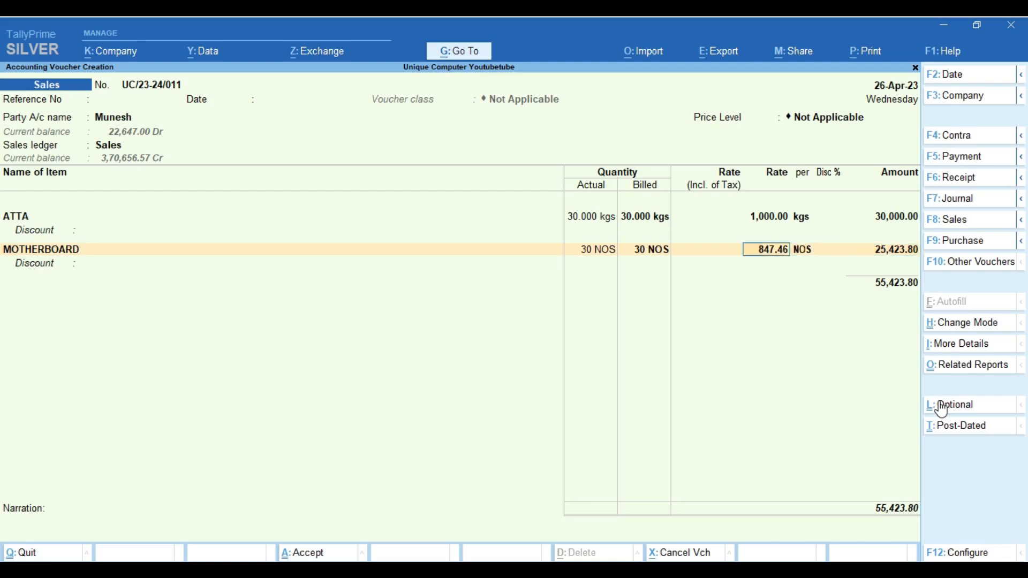
key(BackSpace)
key(BackSpace)
key(BackSpace)
key(BackSpace)
key(BackSpace)
key(BackSpace)
key(BackSpace)
key(BackSpace)
key(BackSpace)
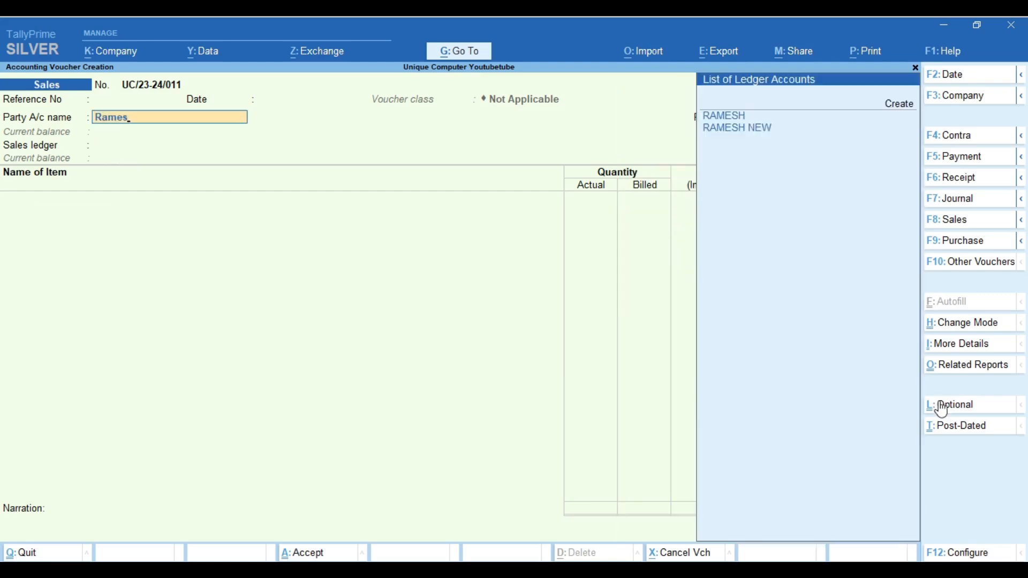
key(Down)
key(Down)
key(Return)
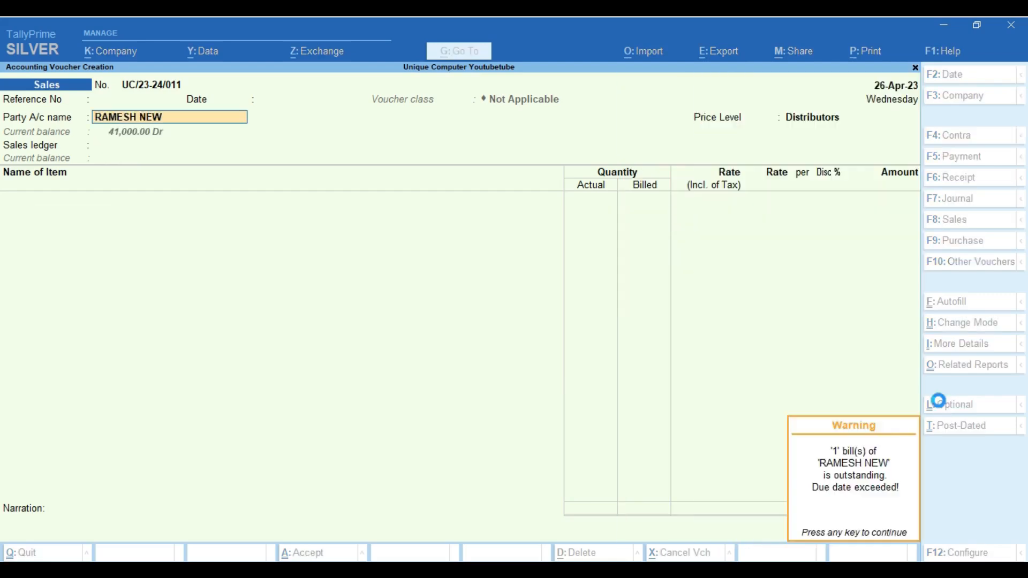
key(Return)
key(Return)
key(Return)
key(Return)
key(Return)
key(Return)
key(Return)
key(Return)
Enter the stock item ATTA with a quantity of 30 kgs for the Distributors-level customer.
text(att)
key(Return)
key(Return)
text(30)
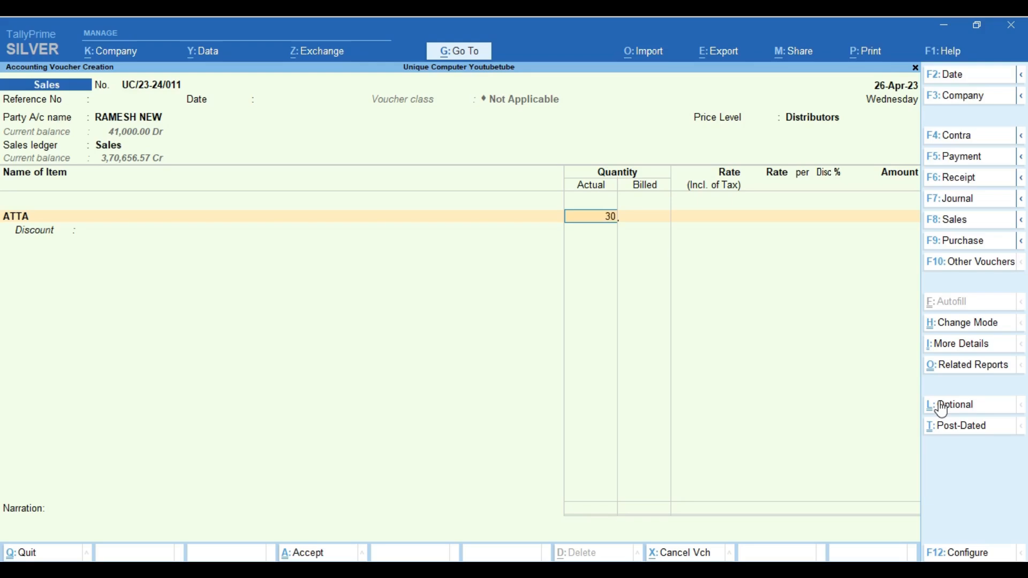
key(Return)
key(Return)
key(Return)
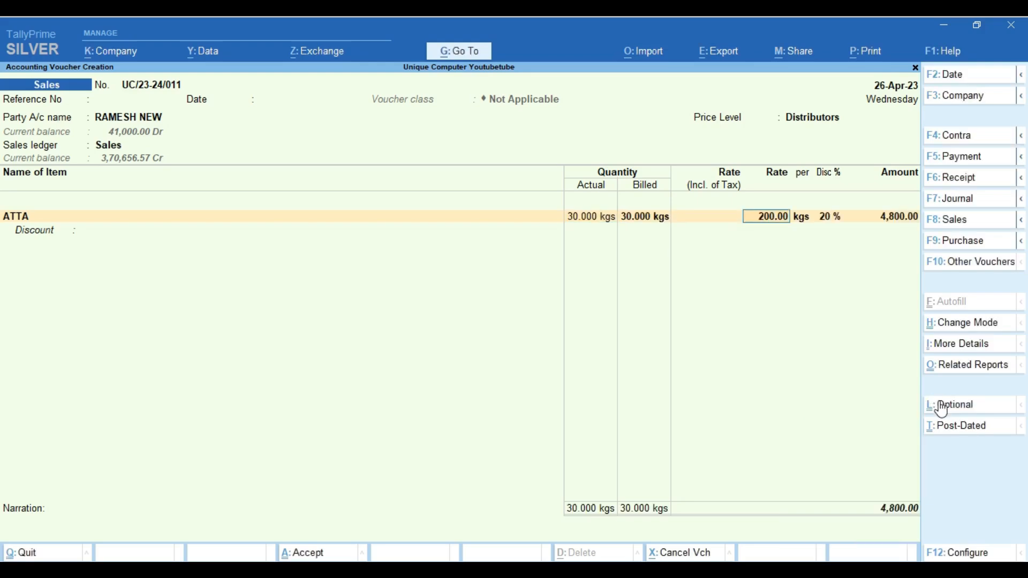
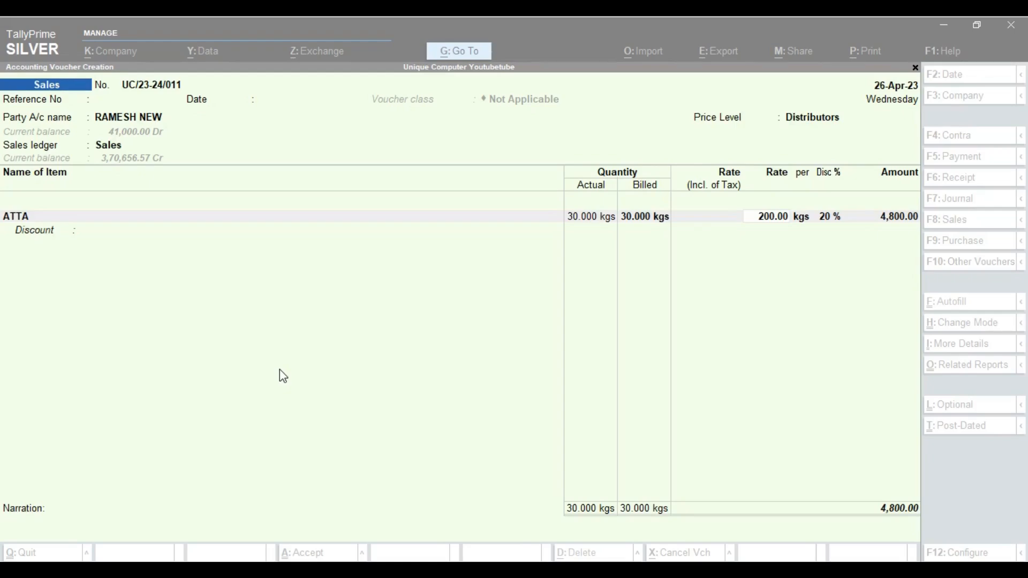
Enable Cost Centres in the company features and save the change.
click(313, 403)
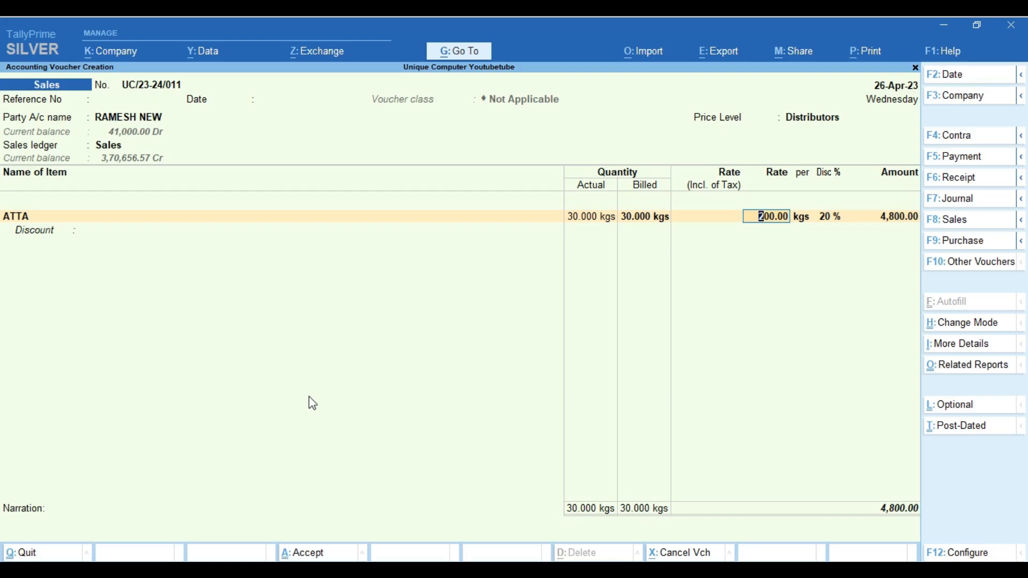
click(312, 403)
key(F11)
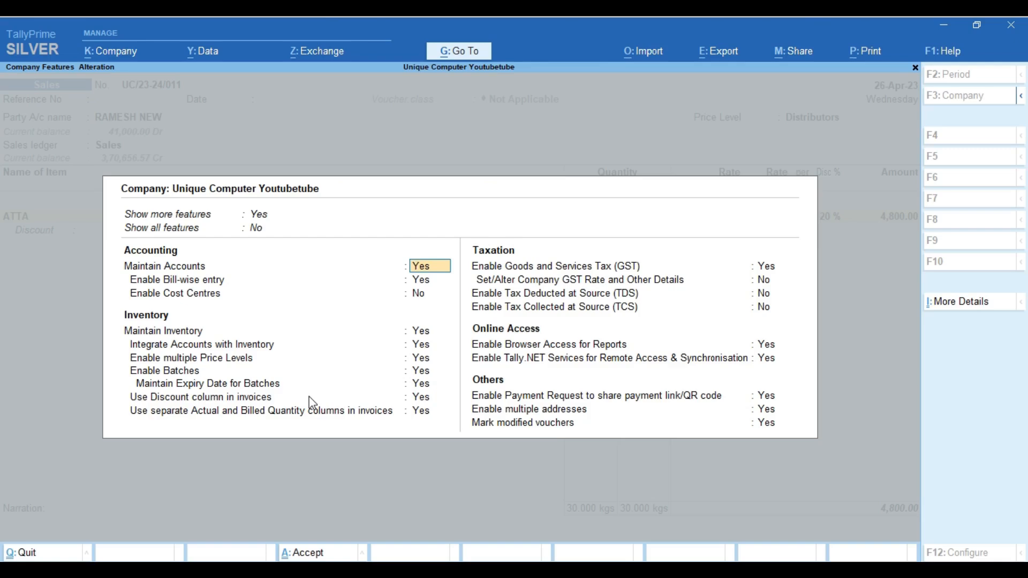
key(Return)
key(Return)
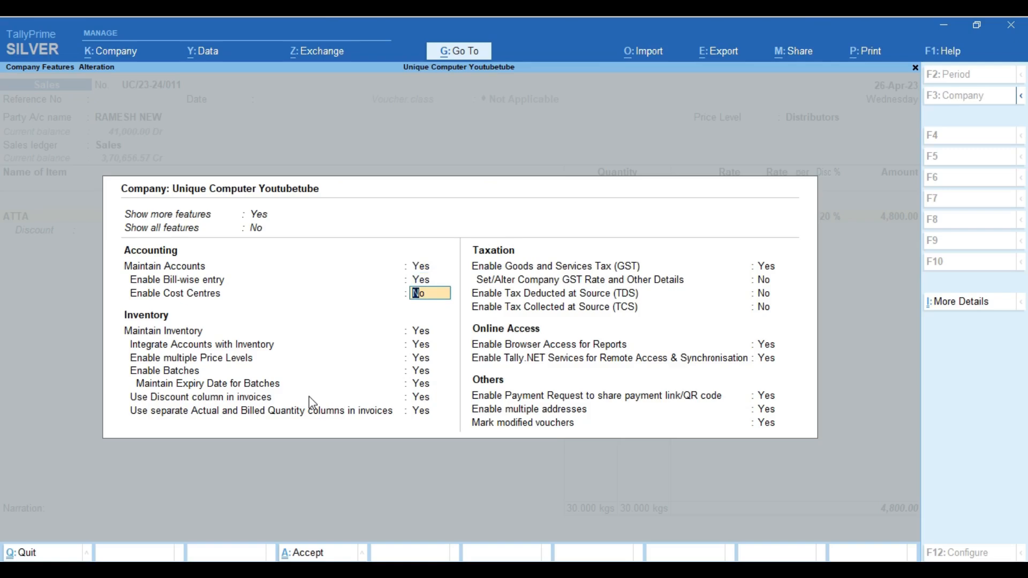
text(y)
key(Return)
key(ctrl)
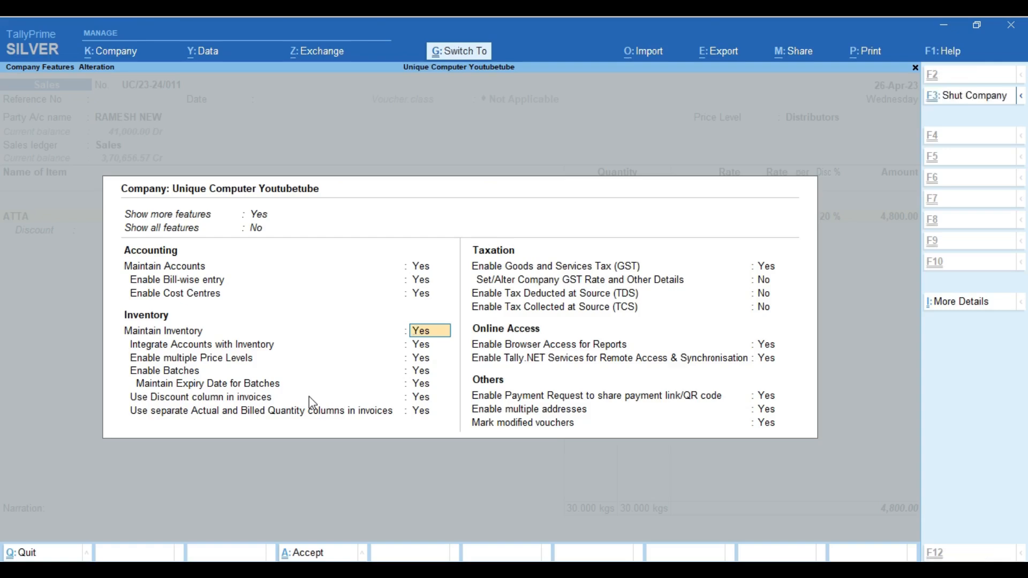
key(ctrl+a)
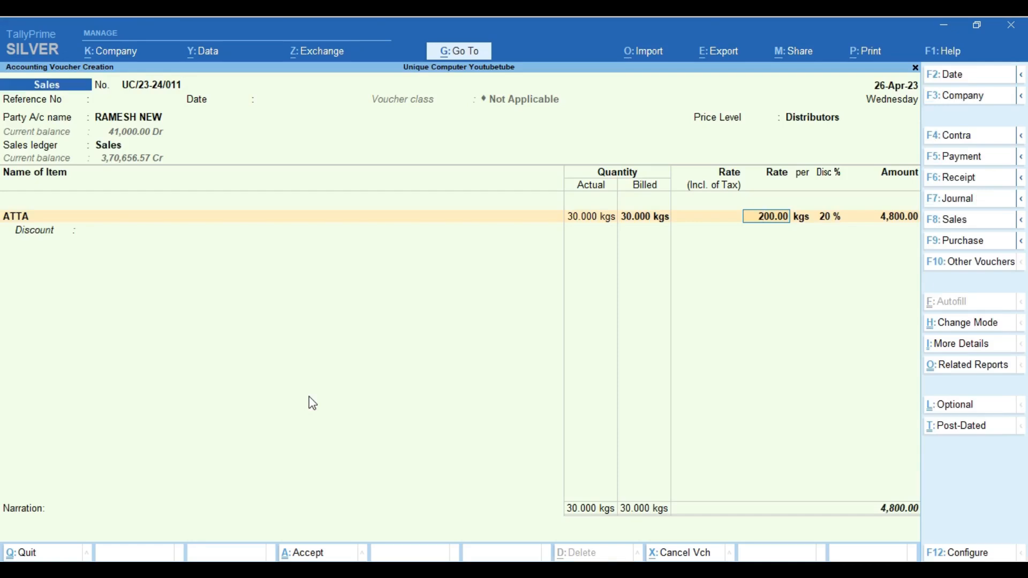
Create a cost centre named Sales Man 1 under Primary.
click(460, 50)
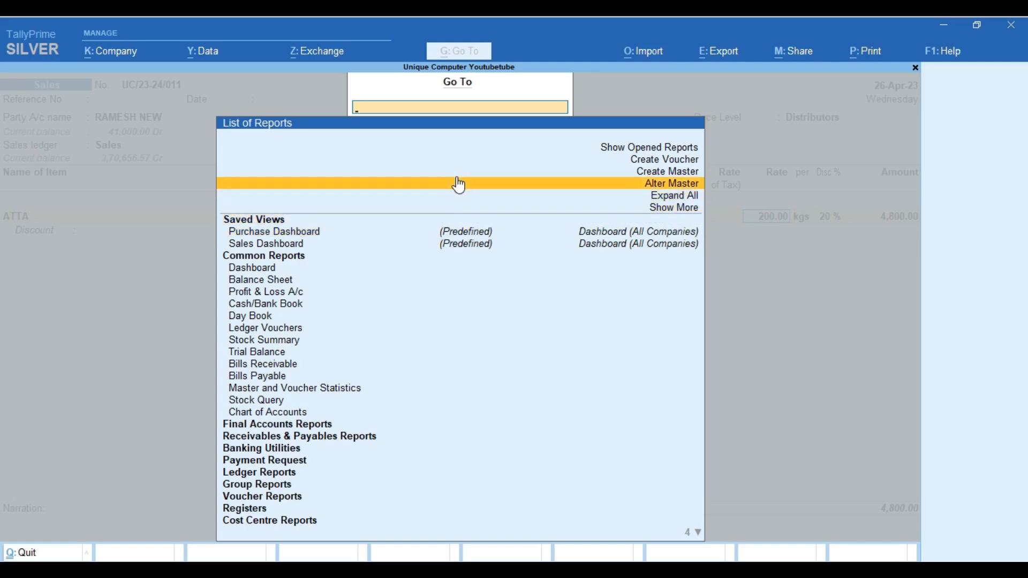
click(459, 184)
key(Down)
key(Down)
key(Down)
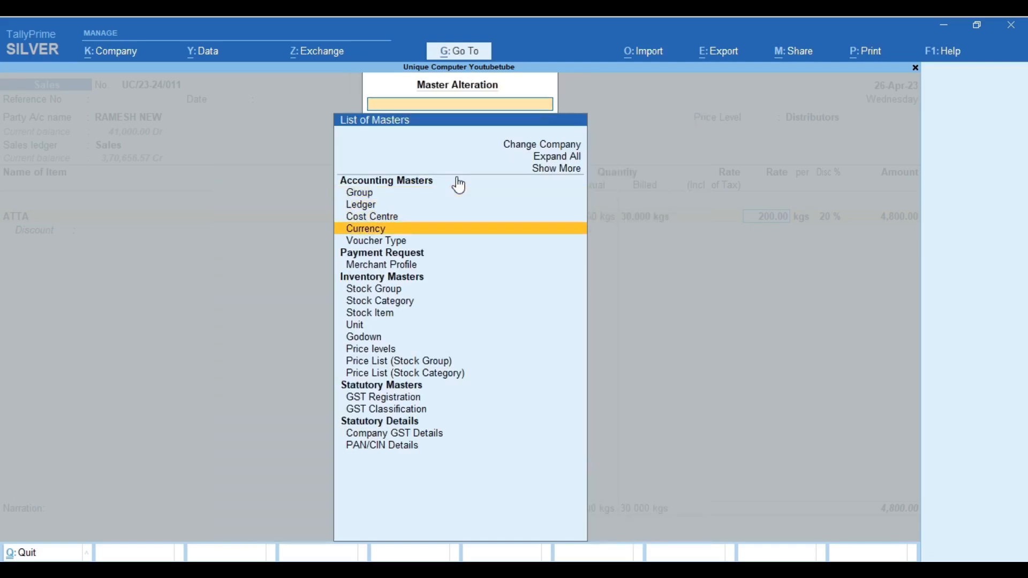
key(Up)
key(Return)
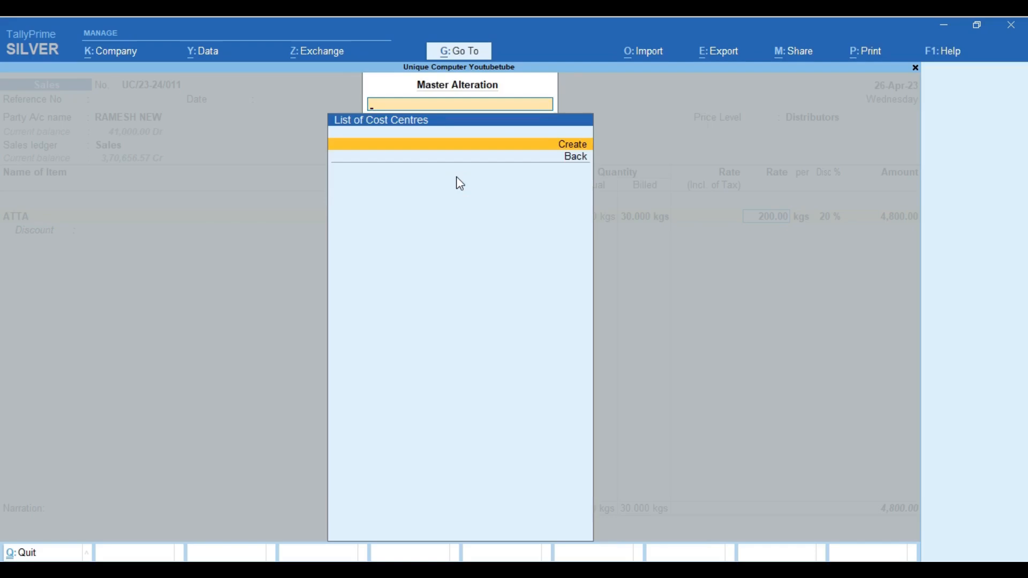
key(Return)
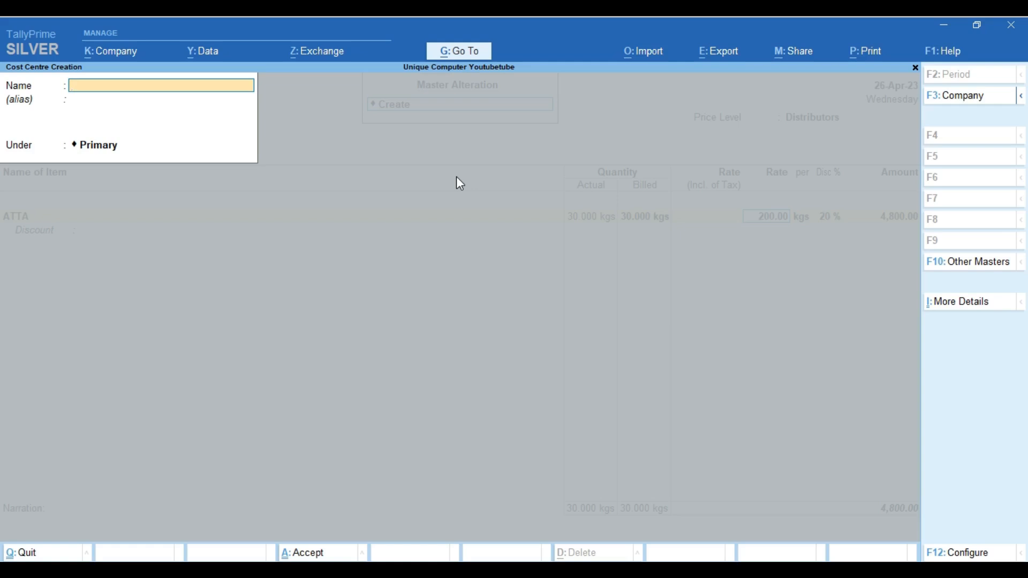
text(Sales Man 1)
key(Return)
key(Return)
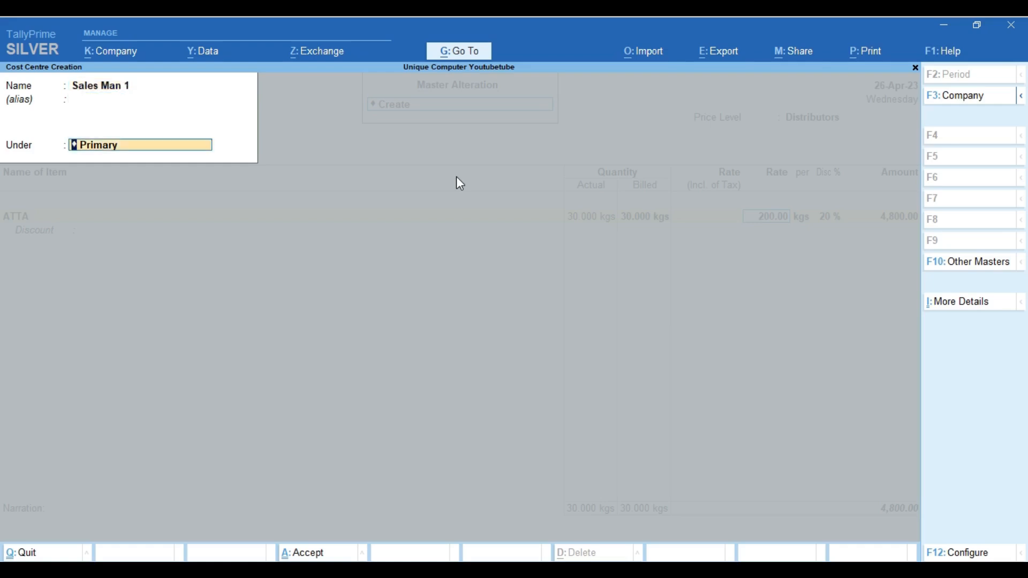
key(Return)
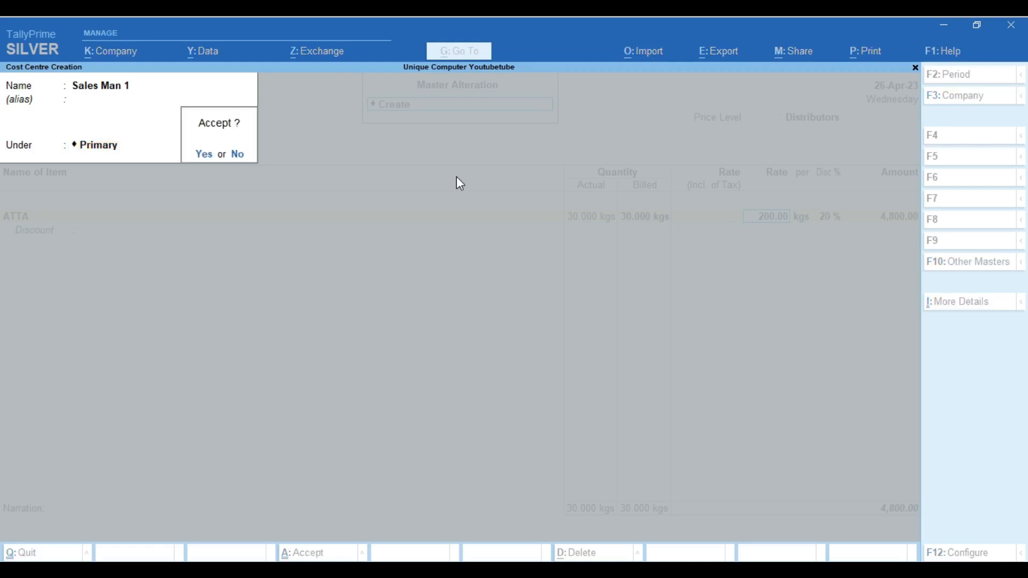
key(Return)
Create a second cost centre named Sales Man 2 under Primary and return to the sales voucher.
text(Sales Man 2)
key(Return)
key(Return)
key(Return)
key(Escape)
key(y)
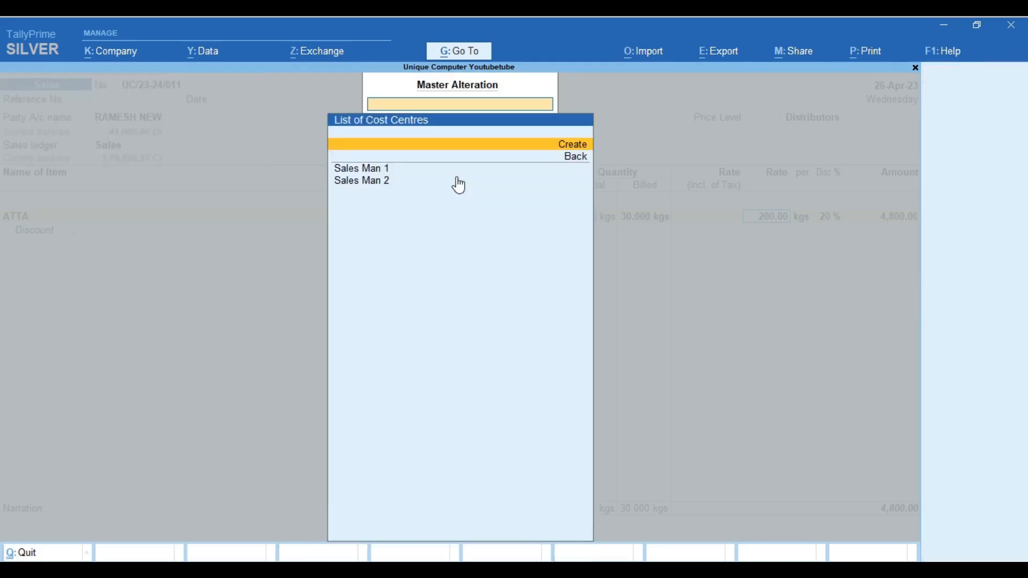
key(Escape)
key(Escape)
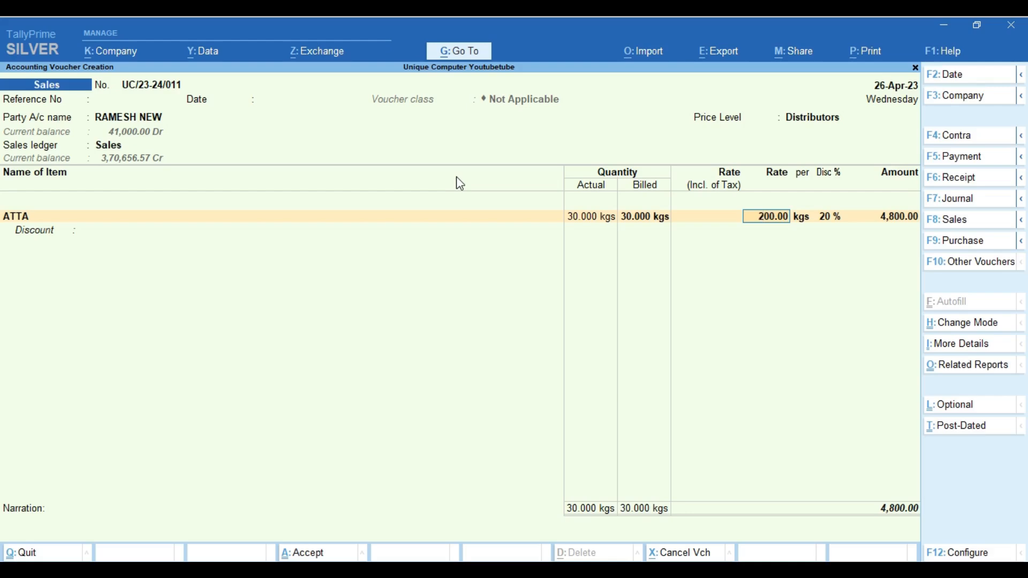
Configure the voucher with Select Cost Centre/Class and Show list of Cost Centres both set to Yes.
key(F12)
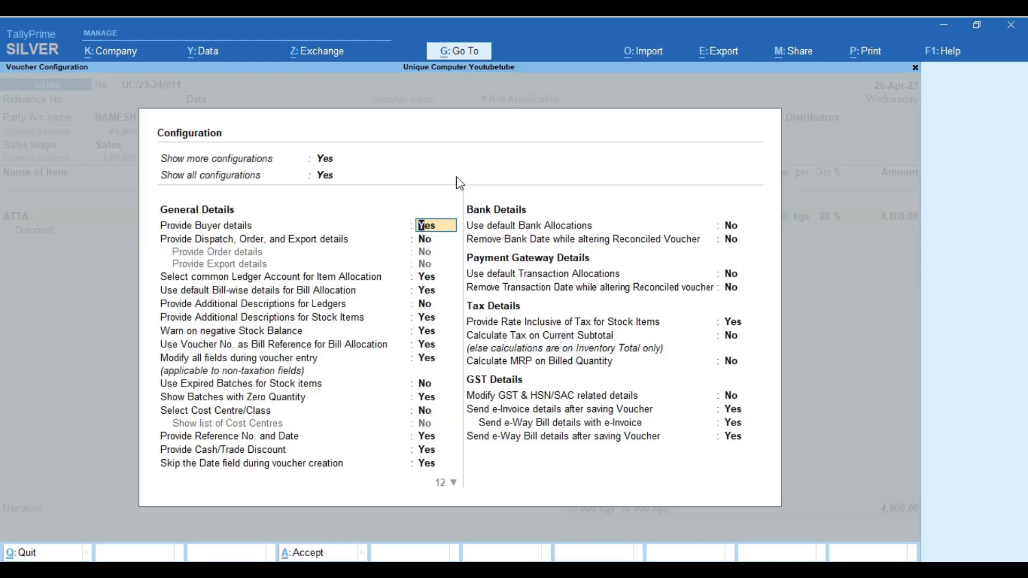
key(Down)
key(Down)
key(Down)
key(Down)
key(Down)
key(Down)
key(Down)
key(Down)
key(Down)
key(Down)
key(Down)
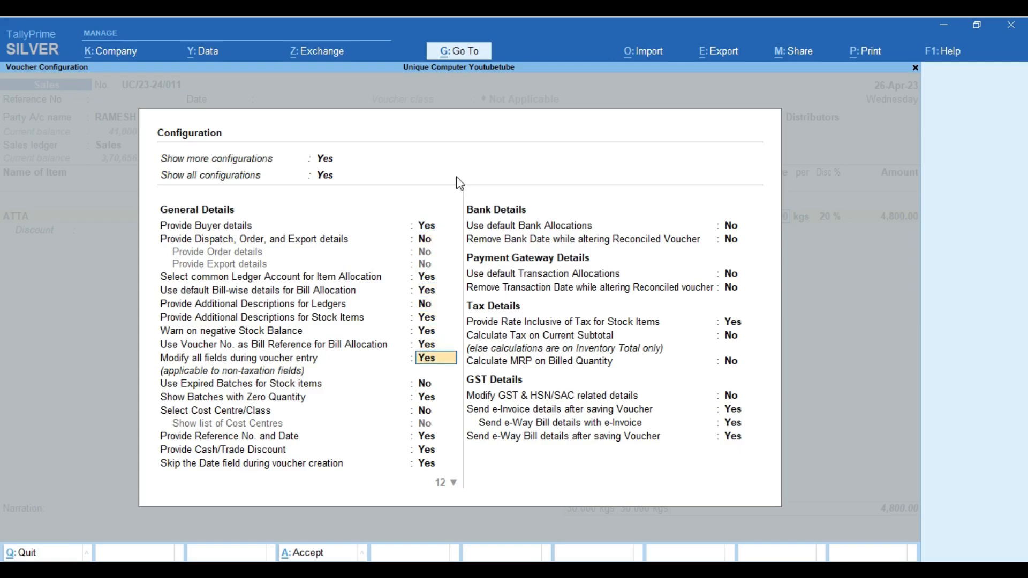
key(y)
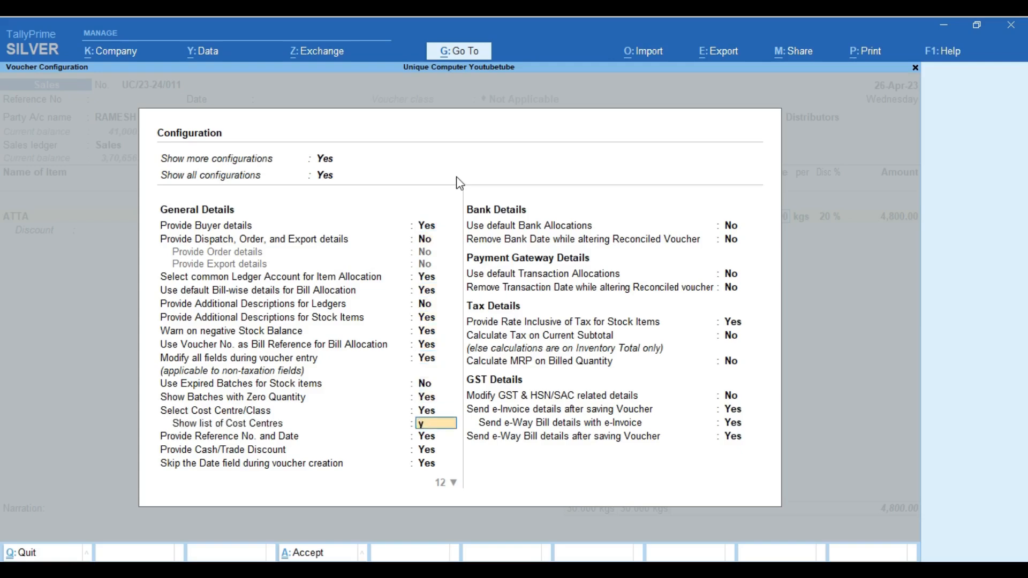
key(y)
key(ctrl+a)
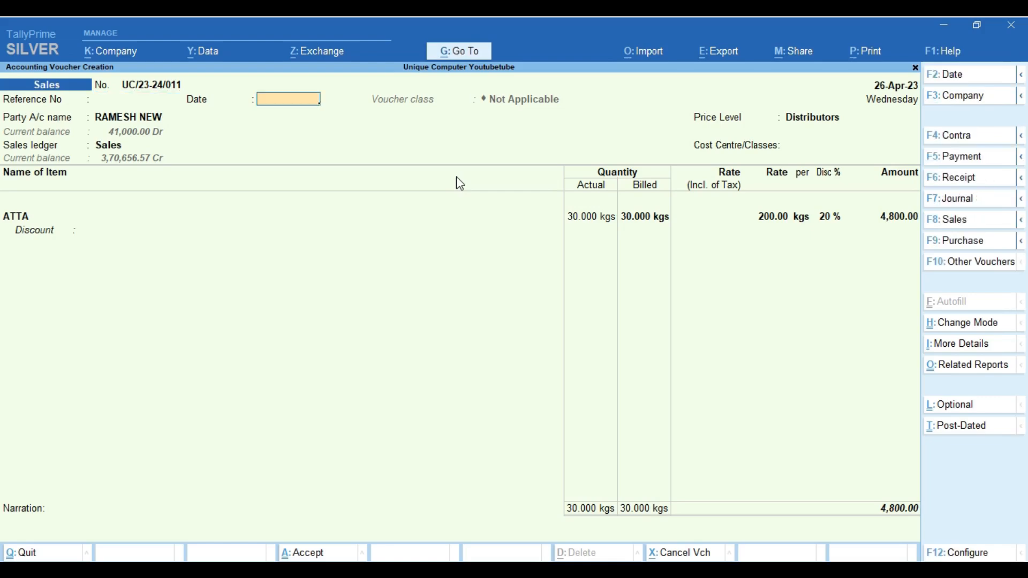
Keep the existing party details and Sales ledger, and assign the cost centre Sales Man 1 to the voucher.
key(Return)
key(Return)
key(Return)
key(Return)
key(Return)
key(Return)
key(Return)
key(Return)
key(Return)
key(Return)
key(Return)
key(Return)
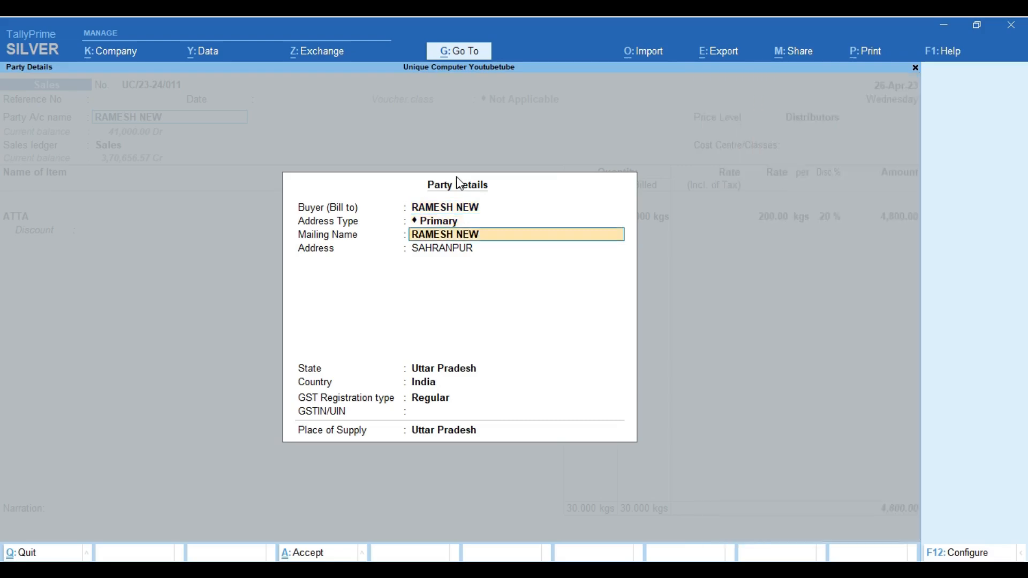
key(Return)
key(Return)
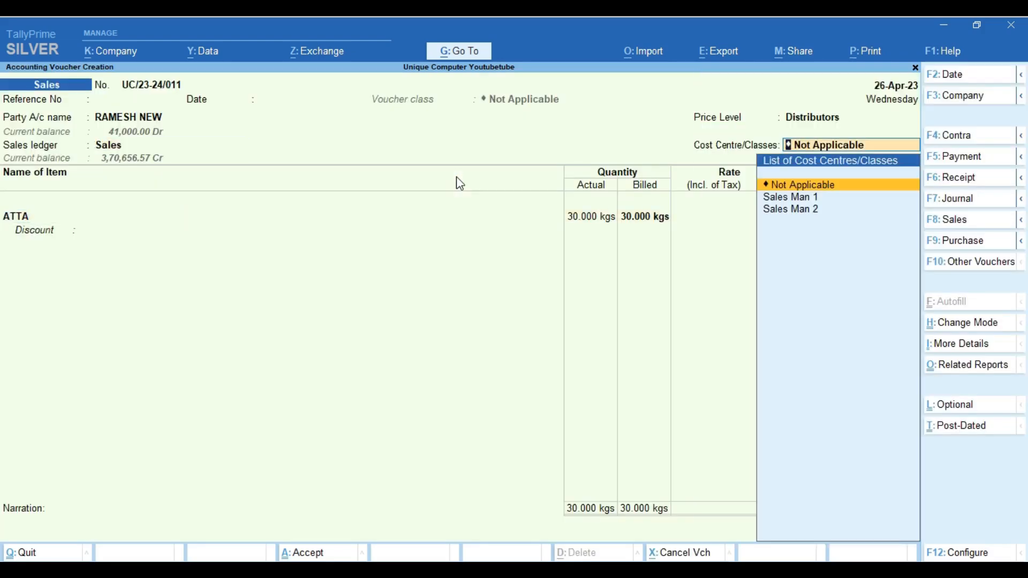
key(Down)
key(Return)
Keep the ATTA item line at 30 kgs, rate 200.00 and 20% discount, and continue to the voucher's ledger lines.
key(Return)
key(Return)
key(Return)
key(Return)
key(Return)
key(Return)
key(Return)
key(Return)
key(Return)
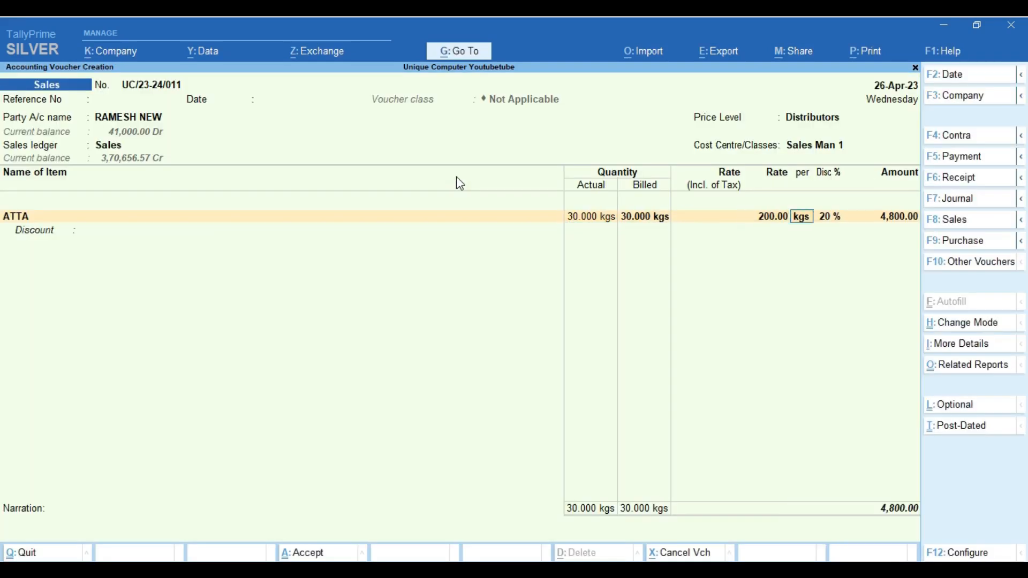
key(Return)
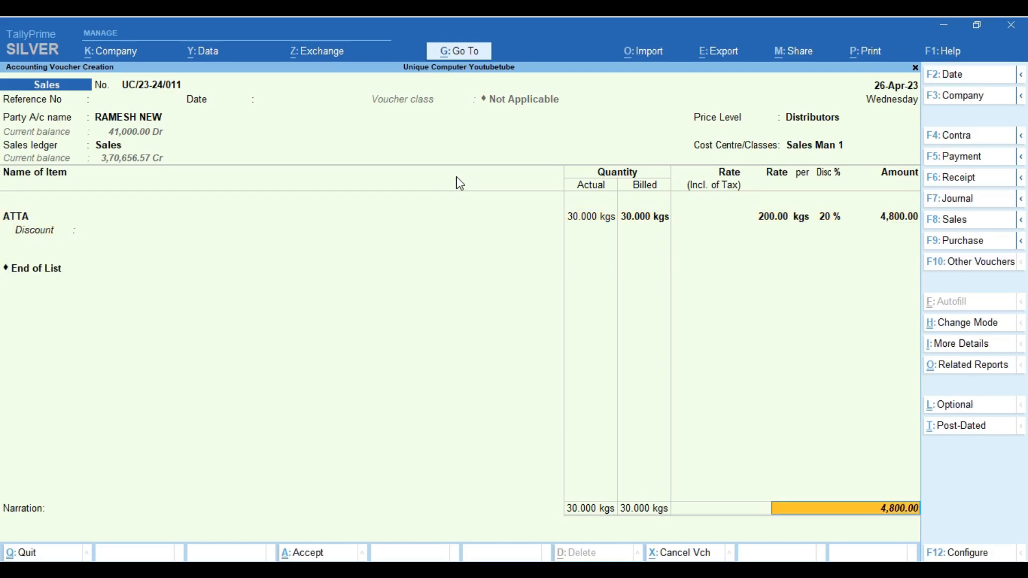
Add the CGST, SGST and Igst ledgers below the ATTA line and end the ledger list.
text(Cg)
key(Return)
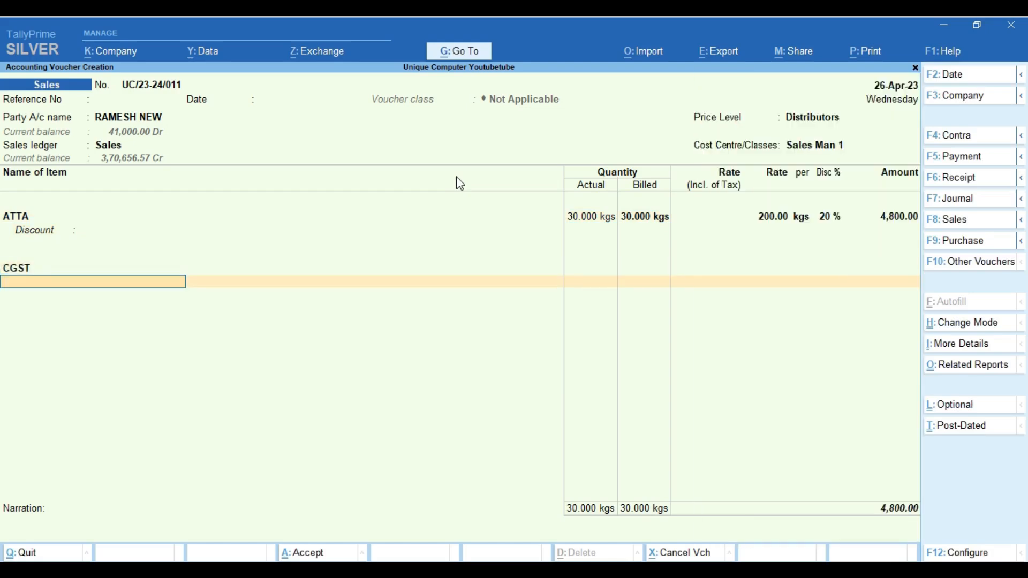
key(Return)
text(Sg)
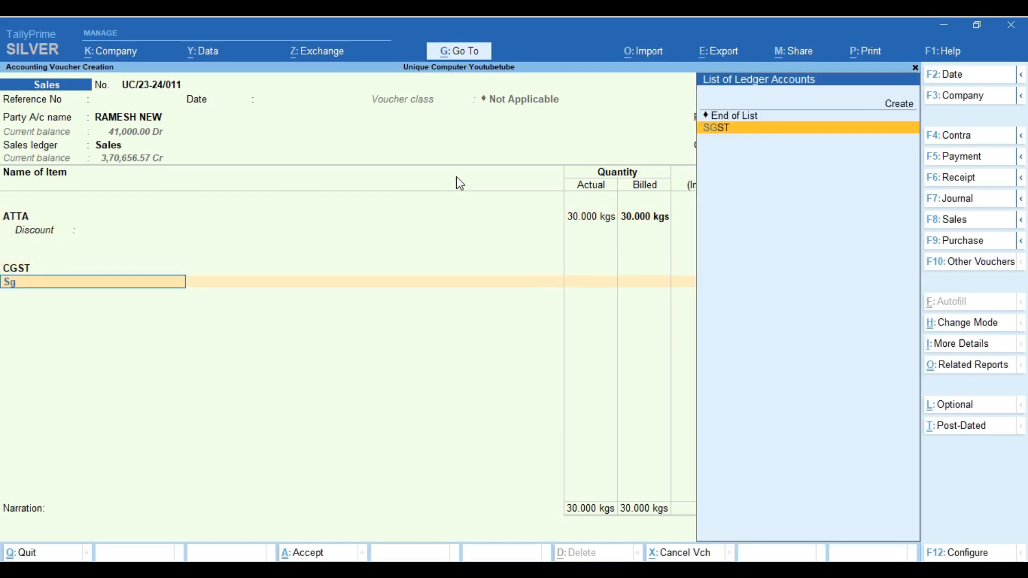
key(Return)
key(Return)
text(Ig)
key(Return)
key(Return)
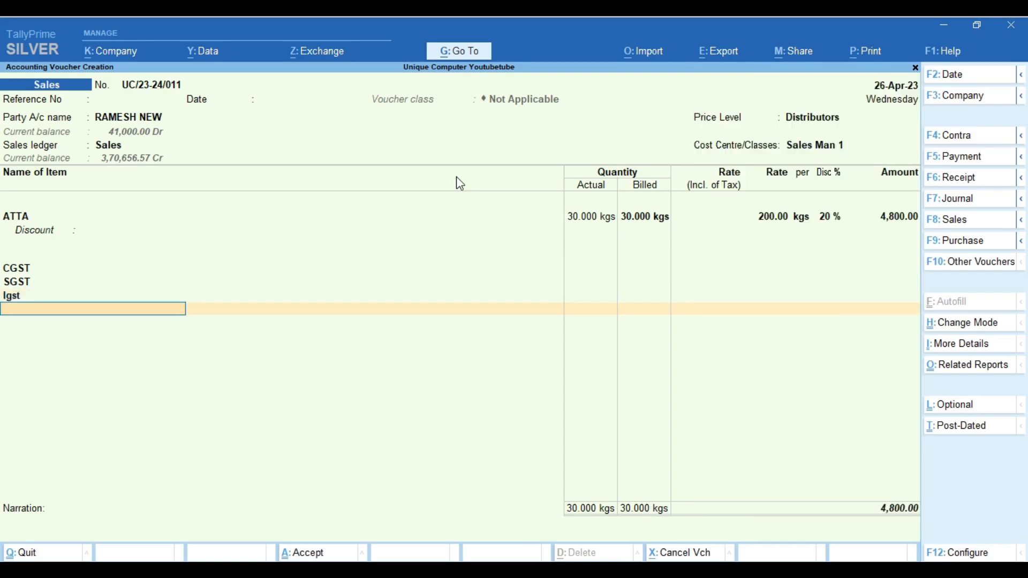
key(Return)
key(Return)
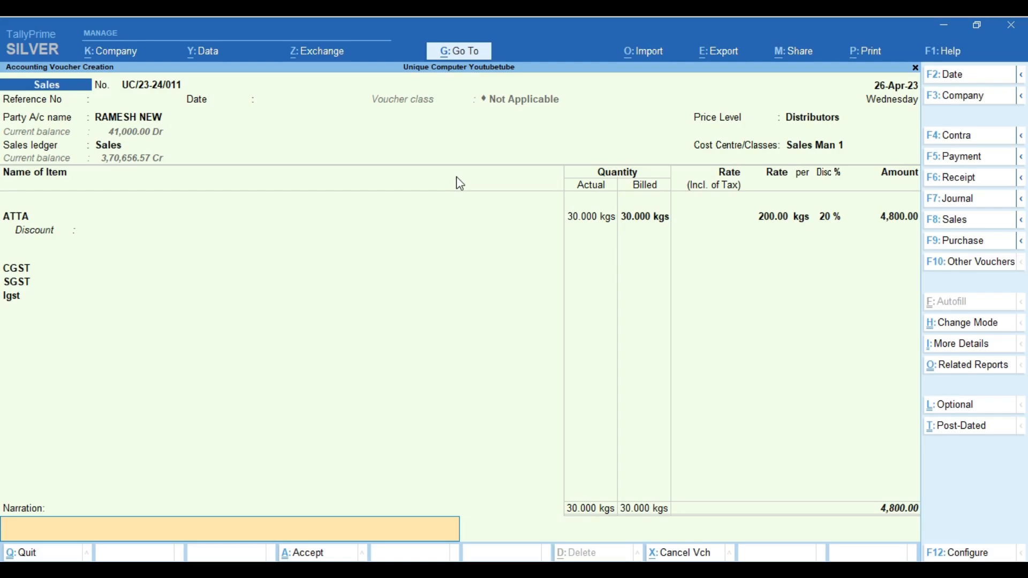
Save the voucher with a payment QR code for 4,800.00 and go to the party account of a new sales voucher.
key(Return)
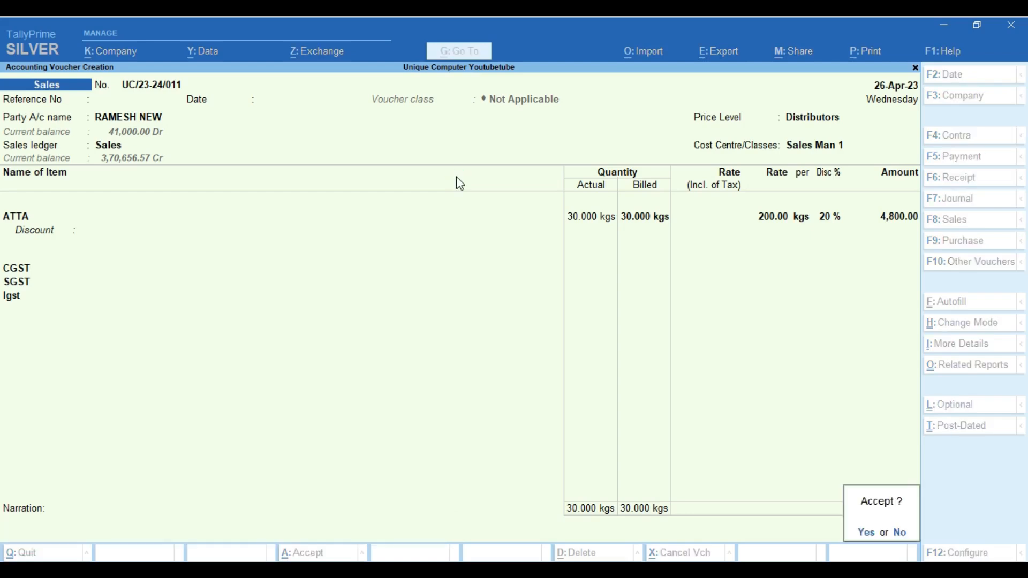
key(Return)
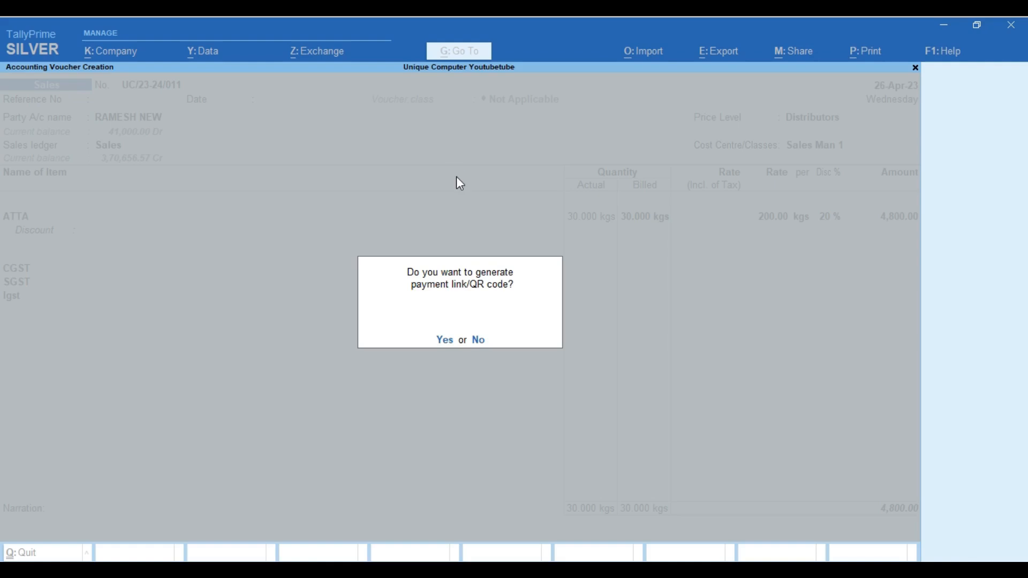
key(Return)
key(Return)
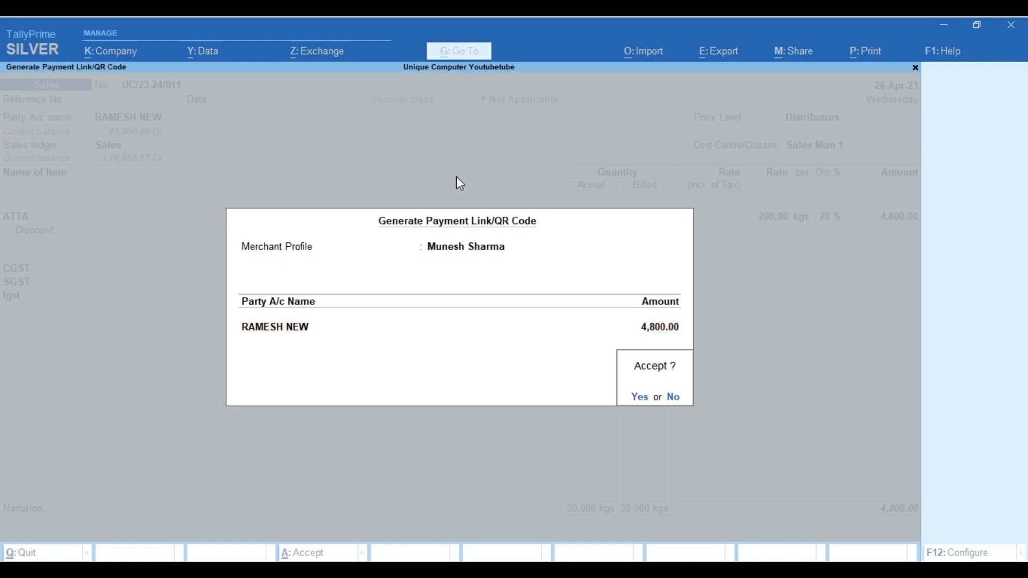
key(Return)
key(Return)
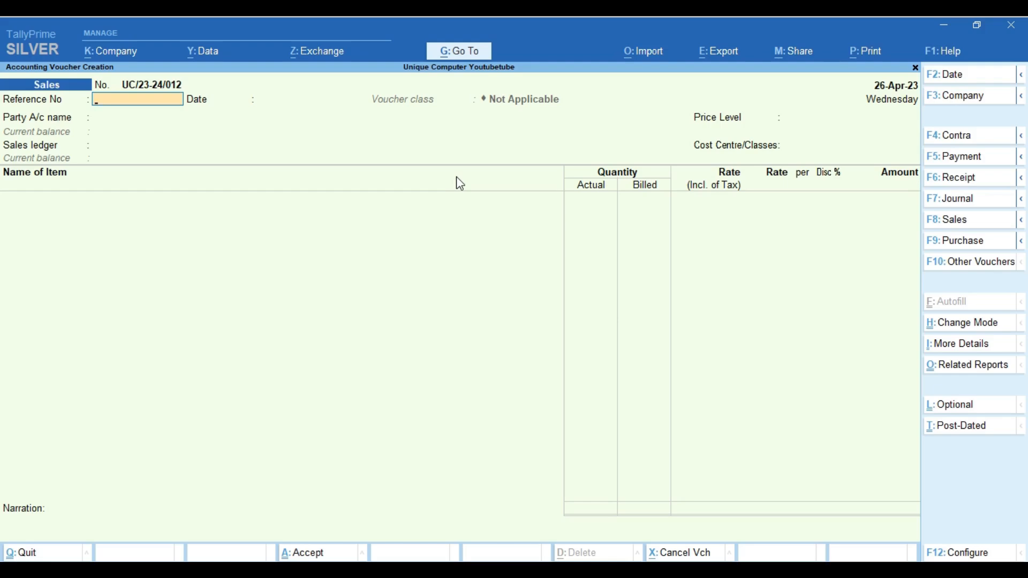
key(Return)
key(Return)
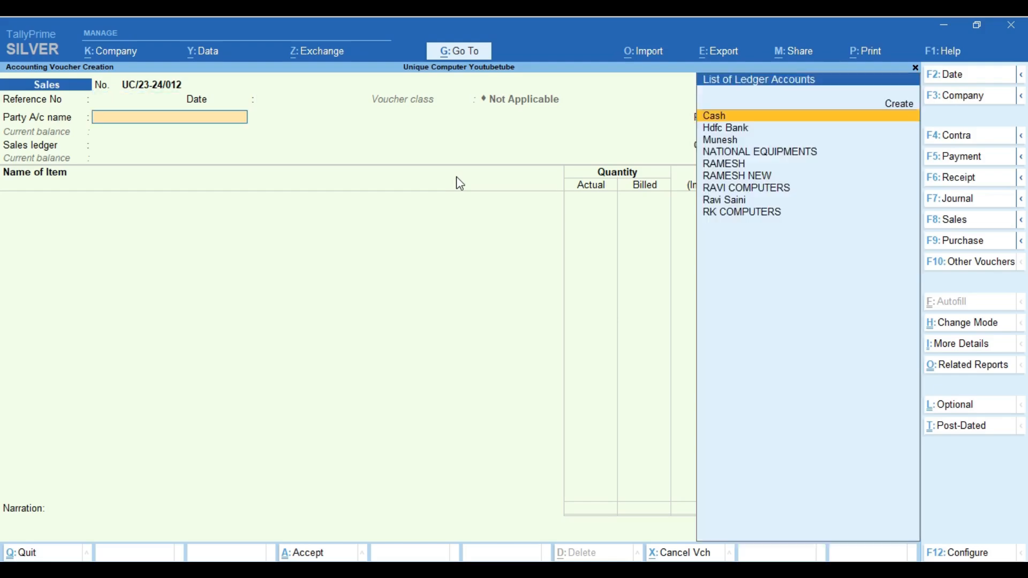
key(Down)
key(Down)
key(Down)
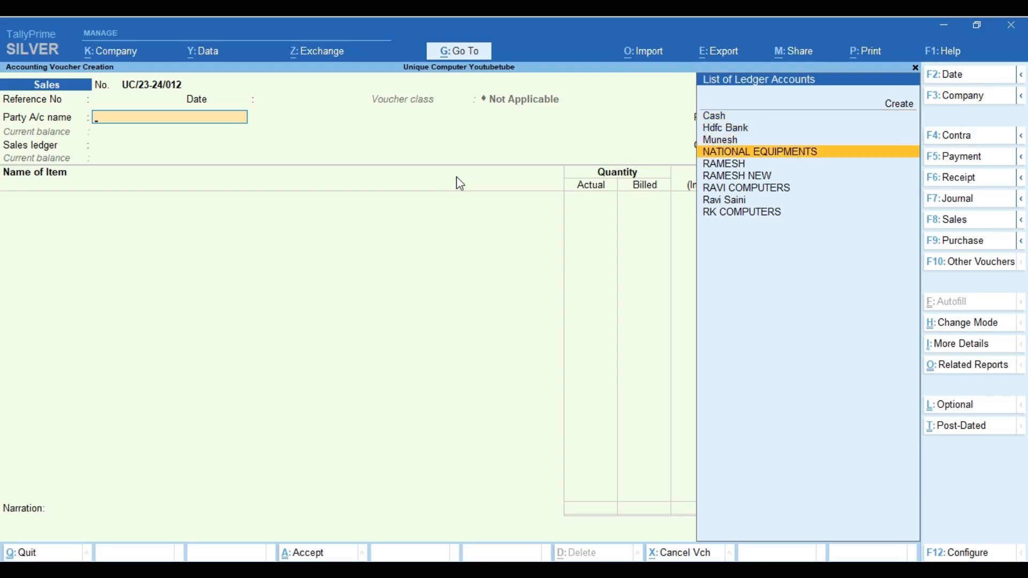
key(Down)
key(Return)
key(Return)
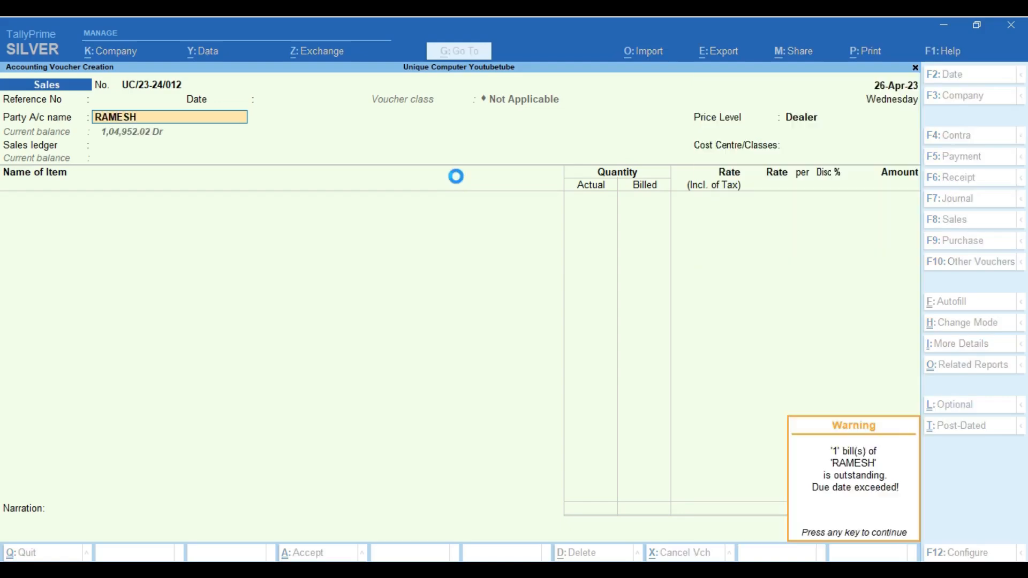
key(Escape)
Choose RAVI COMPUTERS as the party with the Sales ledger, leaving price level and cost centre as Not Applicable.
key(Down)
key(Down)
key(Down)
key(Up)
key(Return)
key(Return)
key(Return)
key(Return)
key(Return)
key(Return)
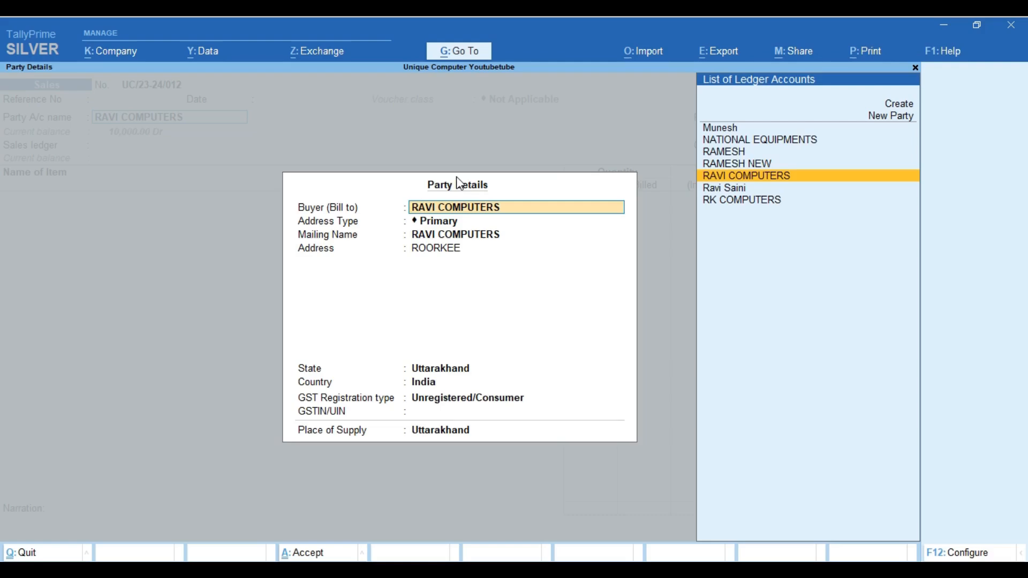
key(Return)
key(Return)
key(Return)
key(Return)
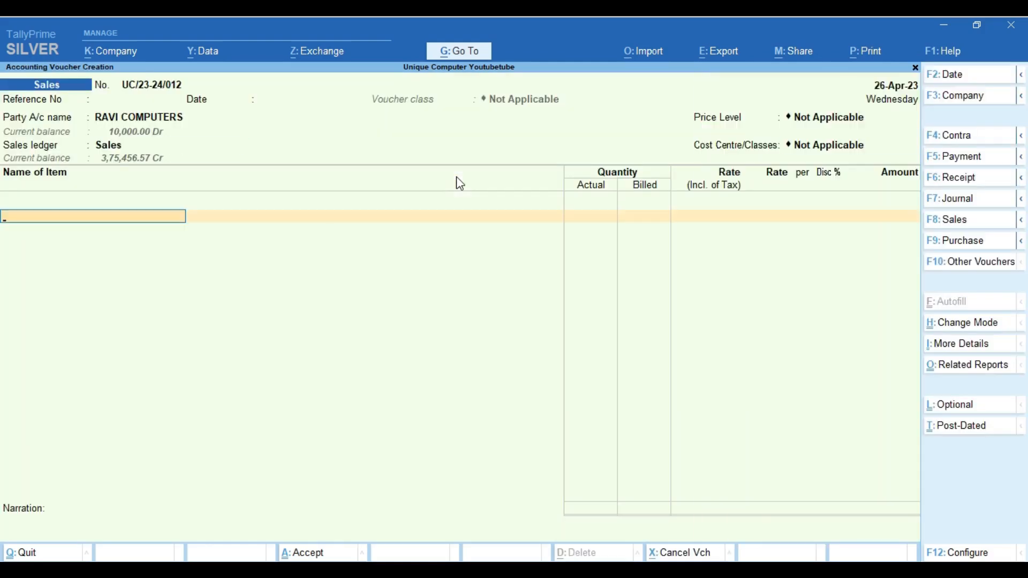
Add the item MOTHERBOARD with a quantity of 10 NOS at its prefilled rate.
text(mot)
key(Return)
key(Return)
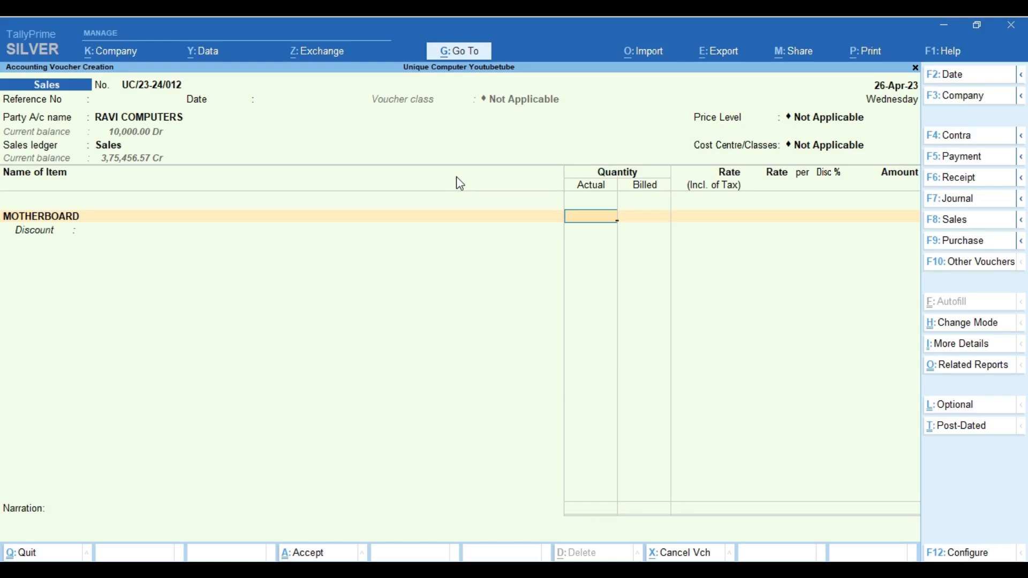
text(10)
key(Return)
key(Return)
key(Return)
key(Return)
key(Return)
key(Return)
key(Return)
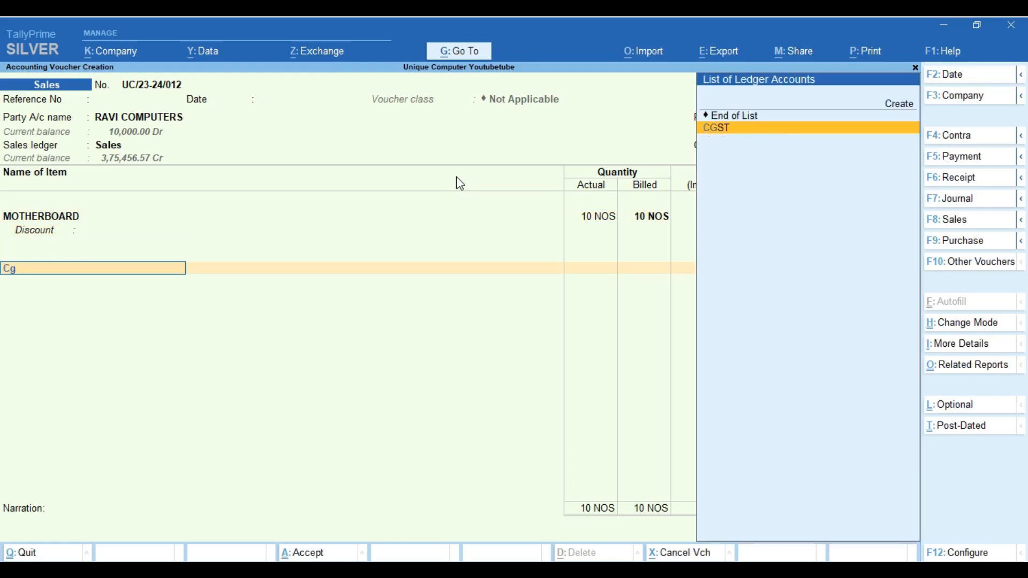
Add the CGST, SGST and Round Off ledgers to the MOTHERBOARD voucher and leave the narration empty.
key(Return)
text(sg)
key(Return)
key(Return)
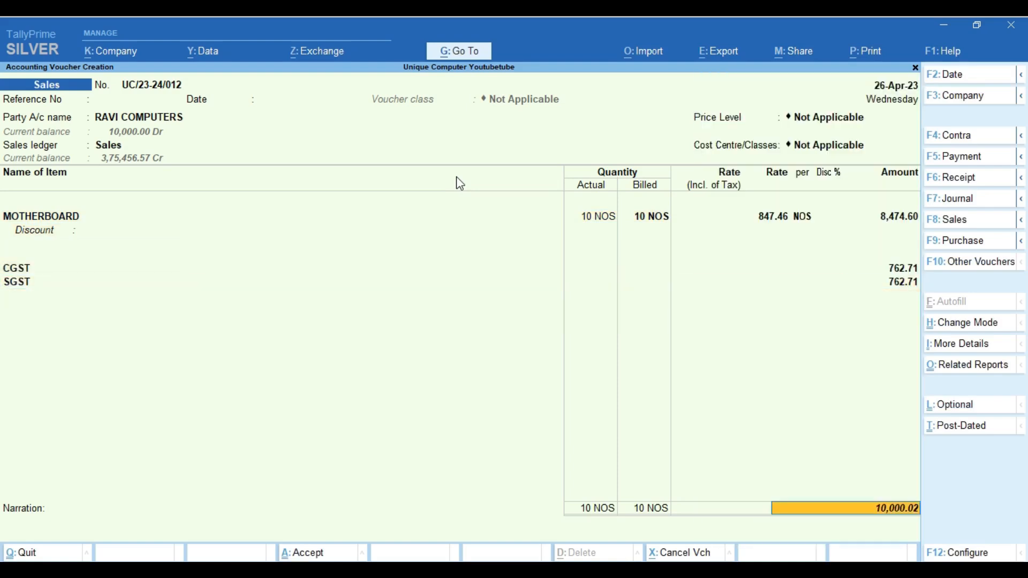
key(BackSpace)
text(R)
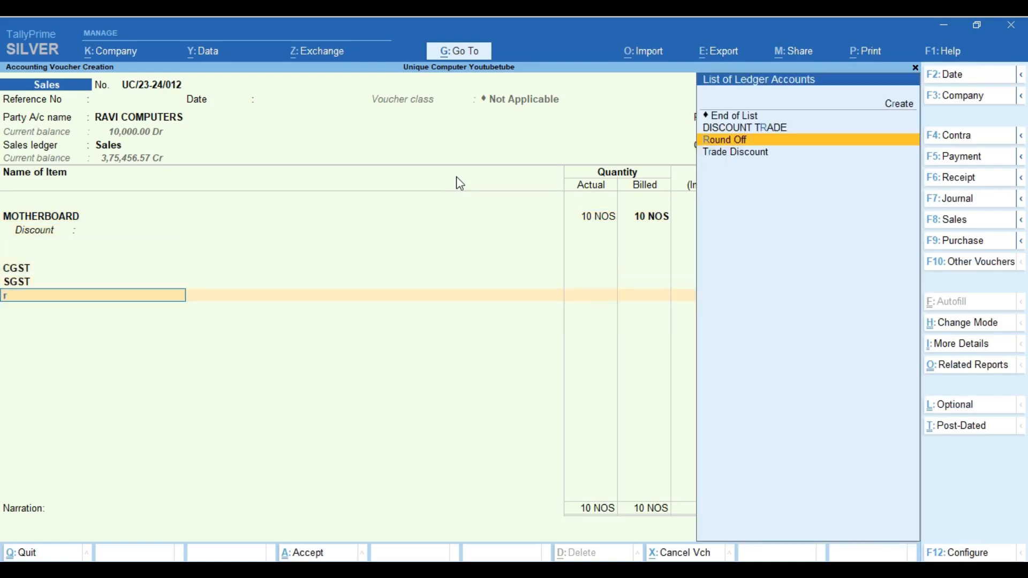
key(Return)
key(Return)
key(Return)
key(Return)
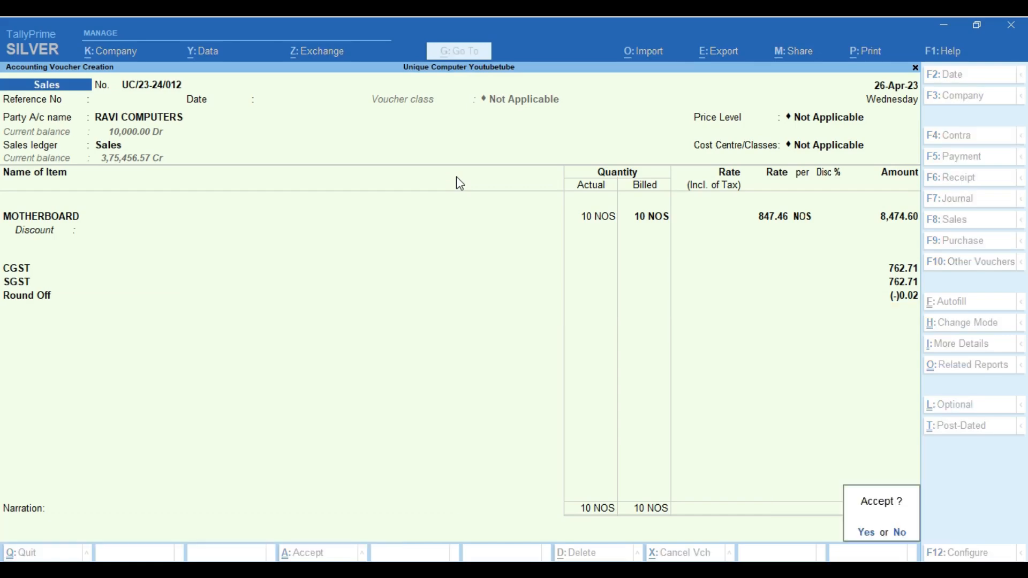
Save the voucher with a payment QR code for 10,000.00 and return to the list of sales vouchers.
key(Return)
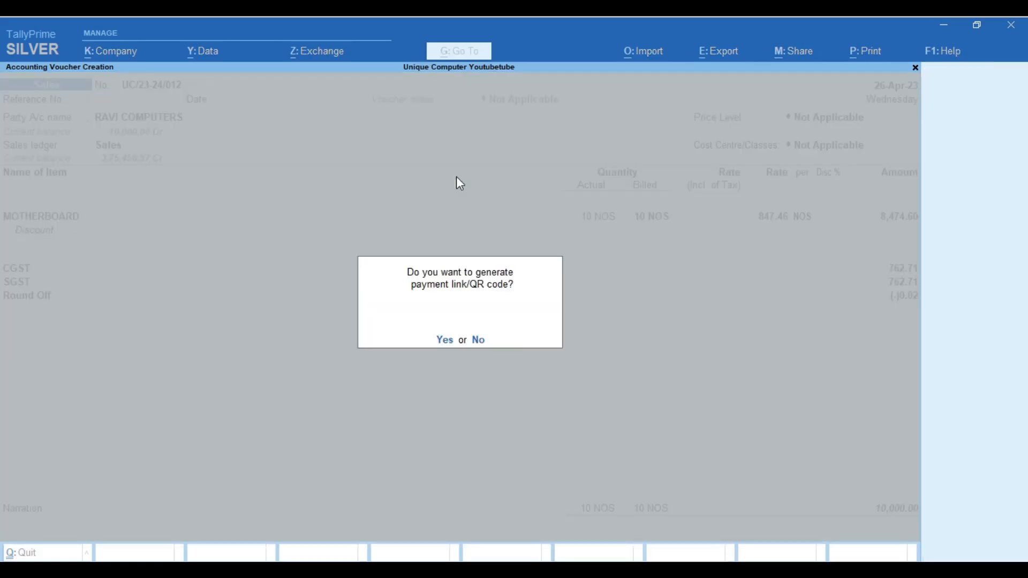
key(Return)
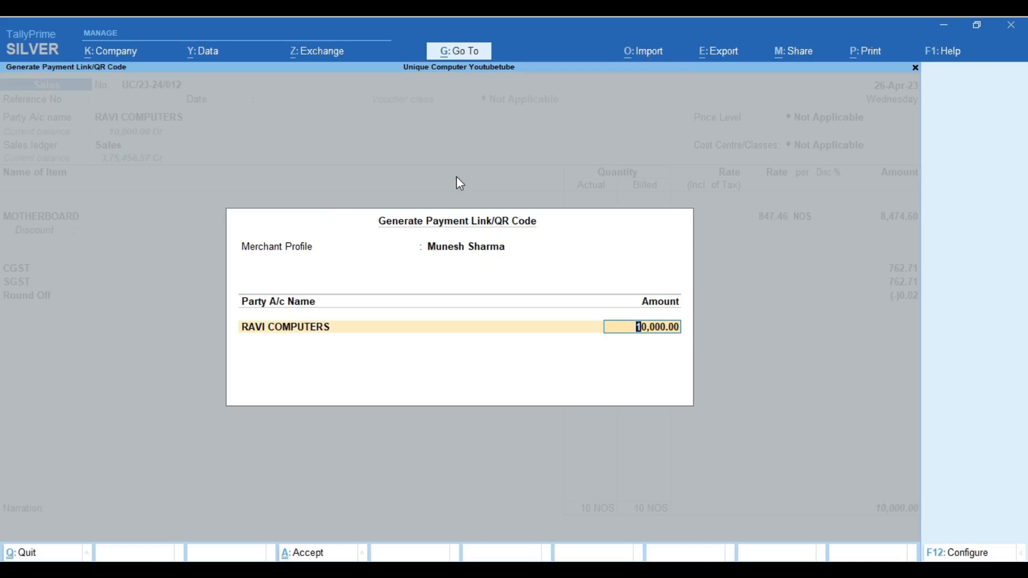
key(Return)
key(Return)
key(Return)
key(Escape)
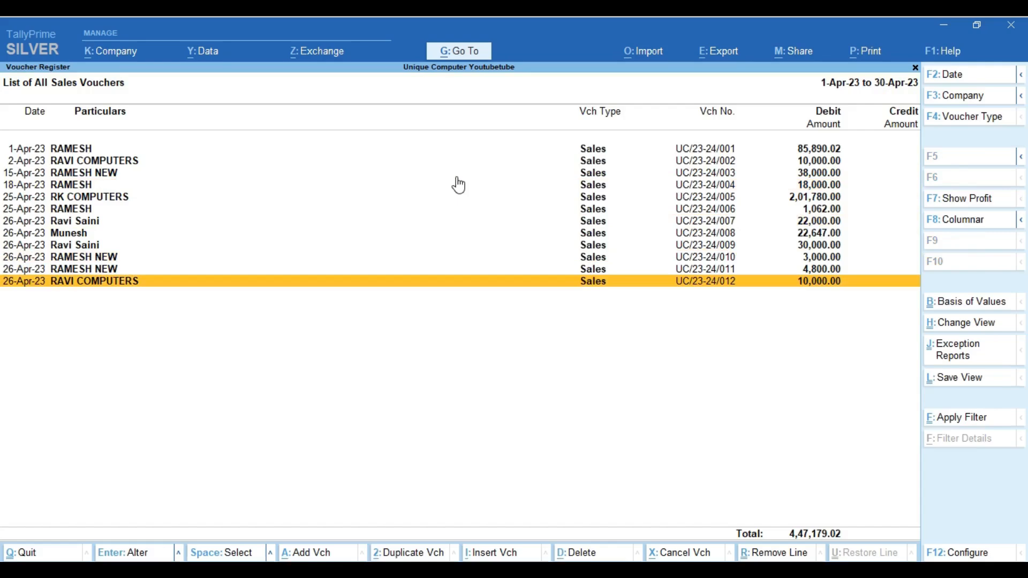
Open the 4,800.00 sales voucher to check its assigned cost centre, and return to the register.
key(Up)
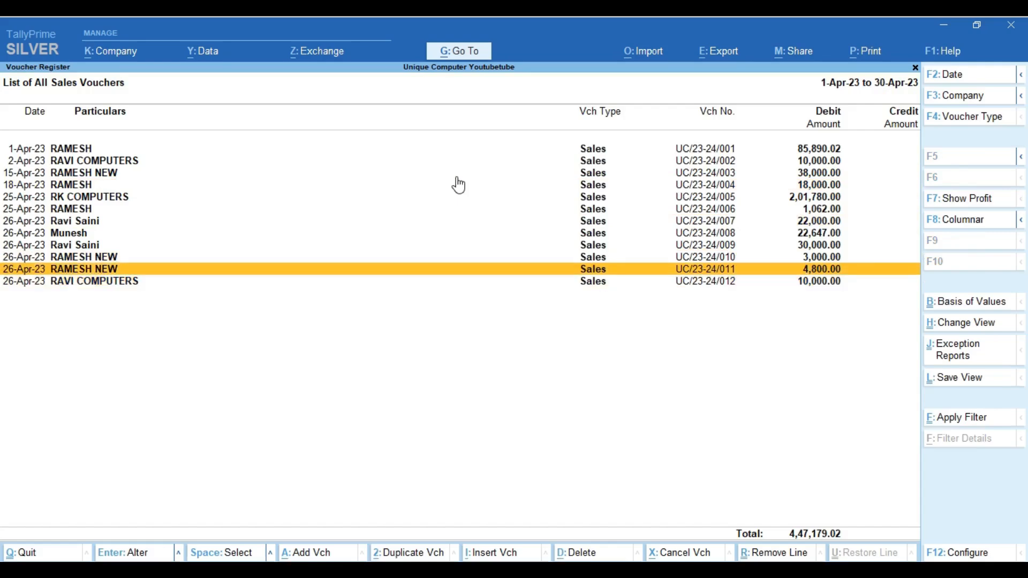
key(Return)
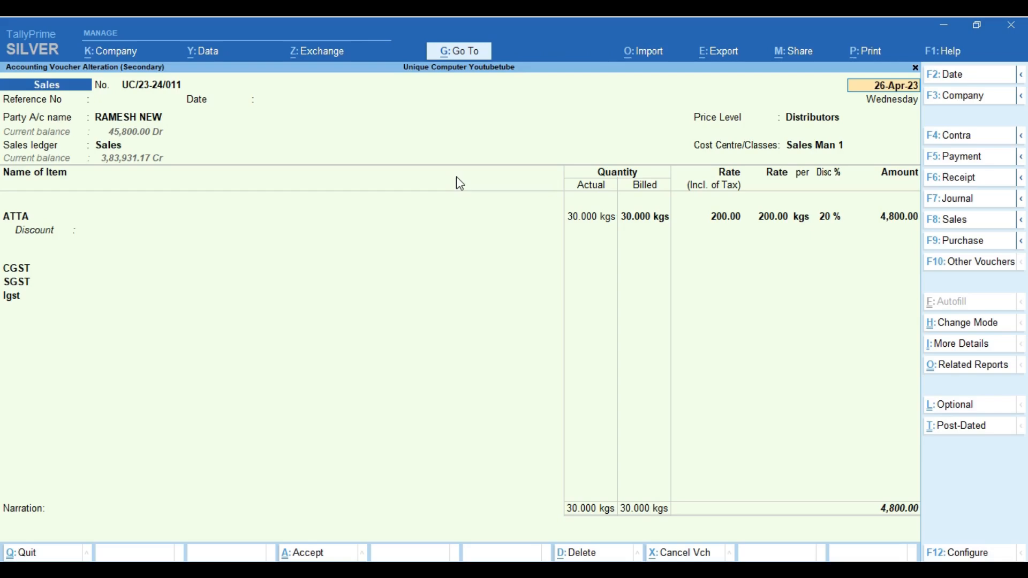
key(BackSpace)
key(Escape)
Open the latest RAVI COMPUTERS voucher for alteration and keep its party details, Sales ledger and price level.
key(Down)
key(Return)
key(Return)
key(Return)
key(Return)
key(Return)
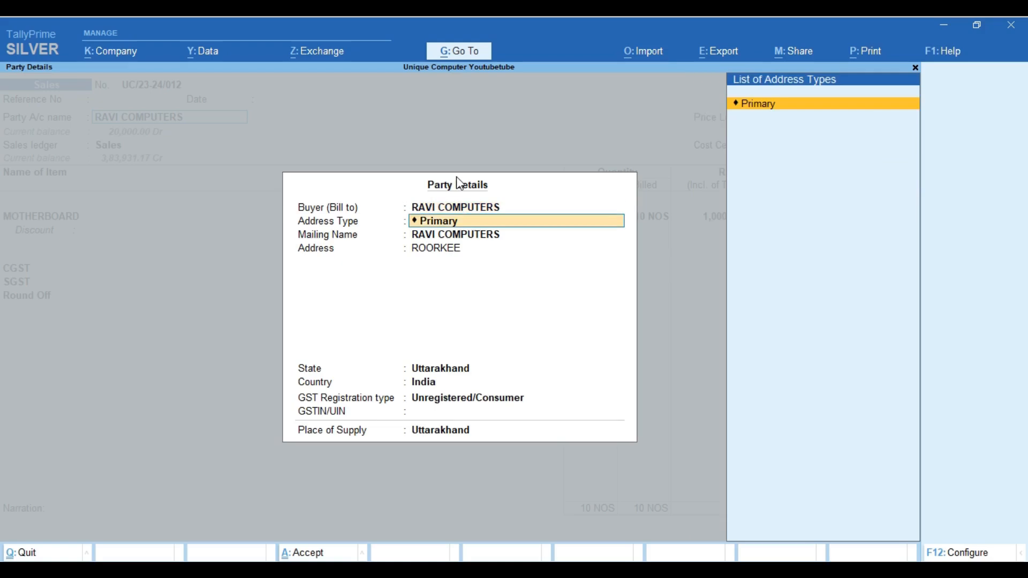
key(Return)
key(Return)
key(Return)
key(Return)
key(Return)
key(Return)
key(Return)
key(Return)
key(Return)
key(Return)
key(Return)
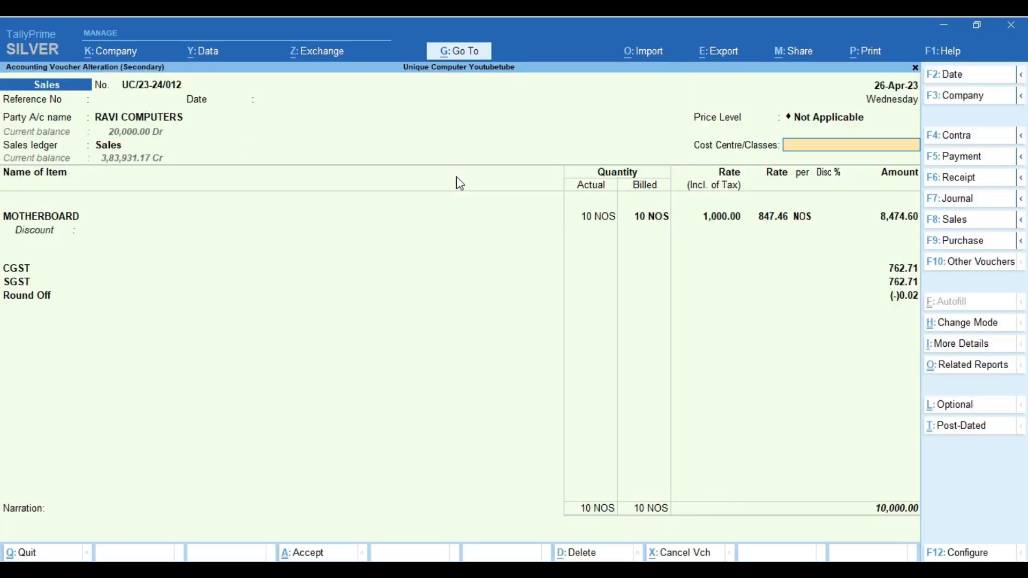
Assign the cost centre Sales Man 2 to the voucher, keeping its item, tax and Round Off lines.
key(Down)
key(Down)
key(Return)
key(Return)
key(Return)
key(Return)
key(Return)
key(Return)
key(Return)
key(Return)
key(Return)
key(Return)
key(Return)
key(Return)
key(Return)
key(Return)
key(Return)
key(Return)
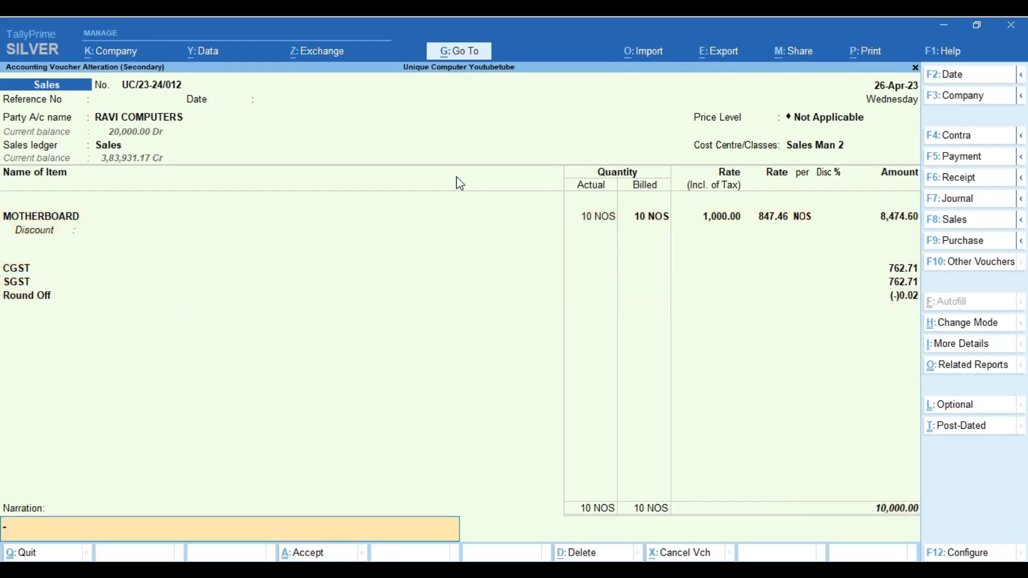
Save the altered RAVI COMPUTERS voucher and generate its payment QR code for 10,000.00.
key(Return)
key(Return)
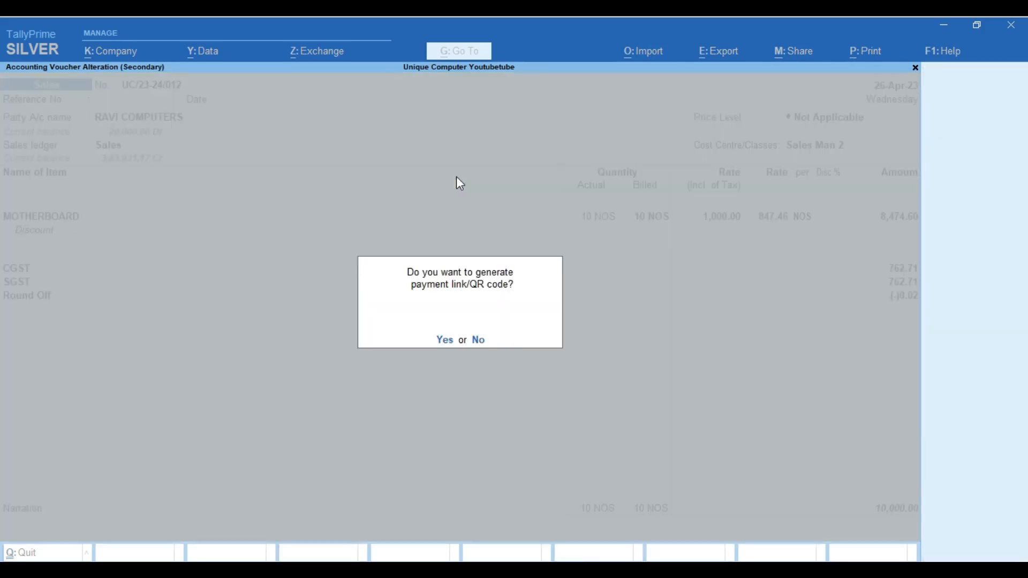
key(Return)
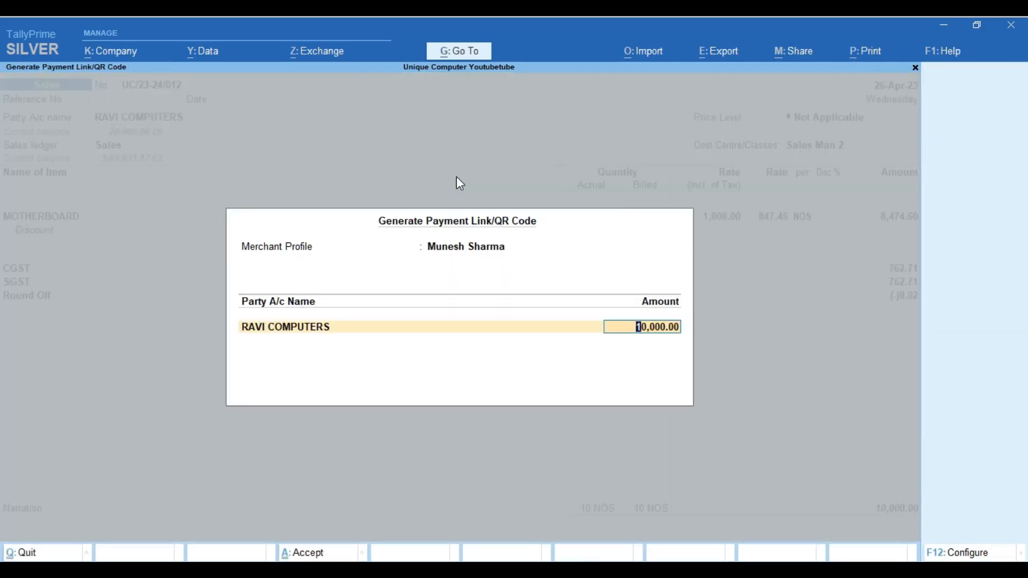
key(Return)
key(Return)
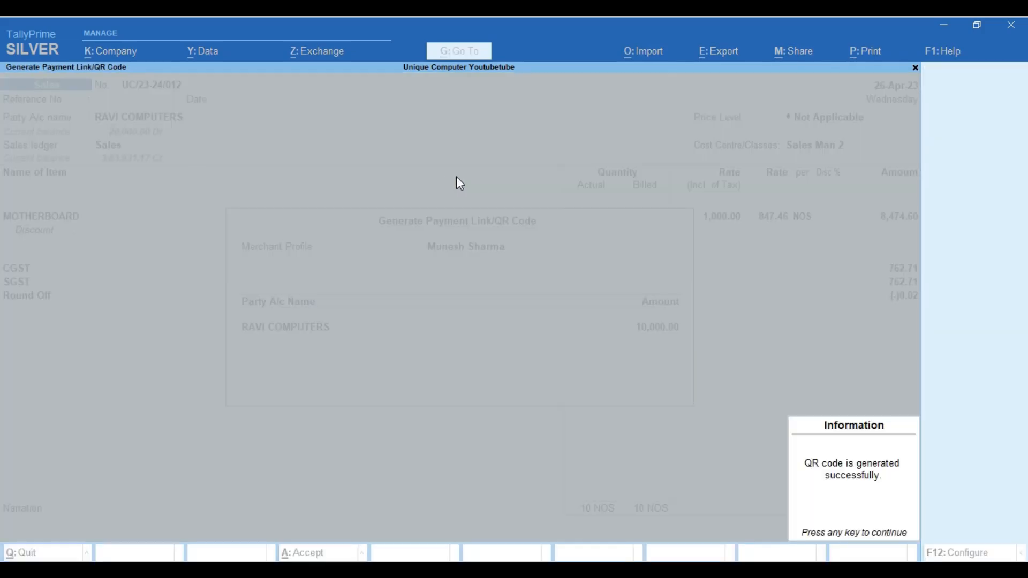
key(Return)
Reopen the RAVI COMPUTERS voucher and preview its printed tax invoice.
key(Return)
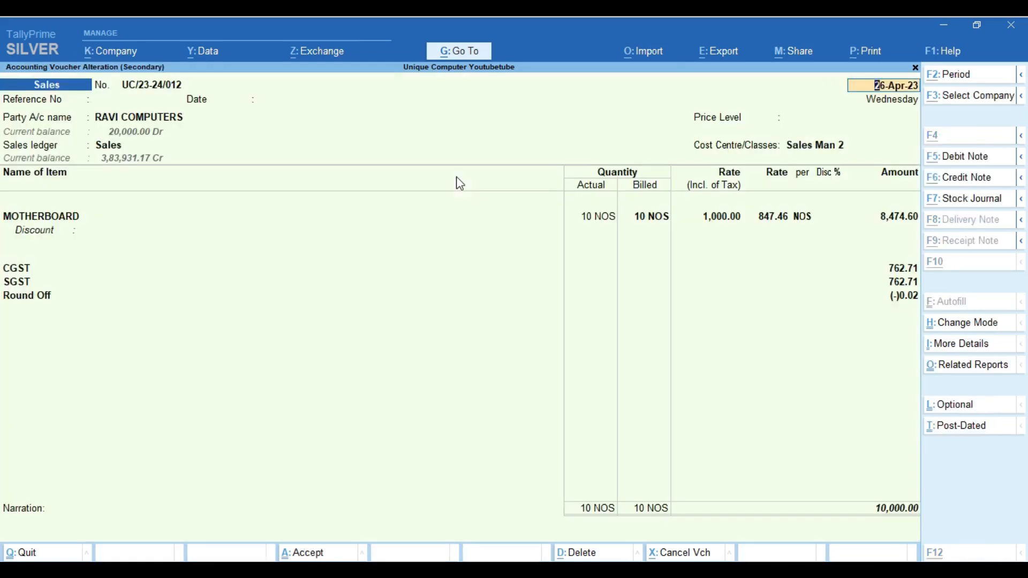
key(alt+p)
key(Return)
key(i)
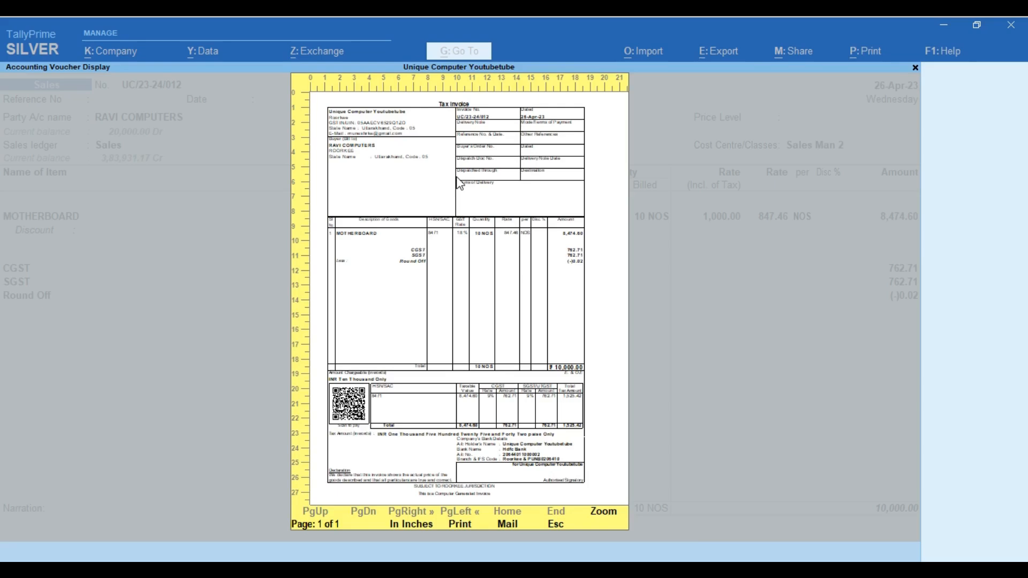
Close the invoice preview and the voucher, and go back to the Display More Reports menu.
key(Escape)
key(Escape)
key(Escape)
key(Escape)
key(y)
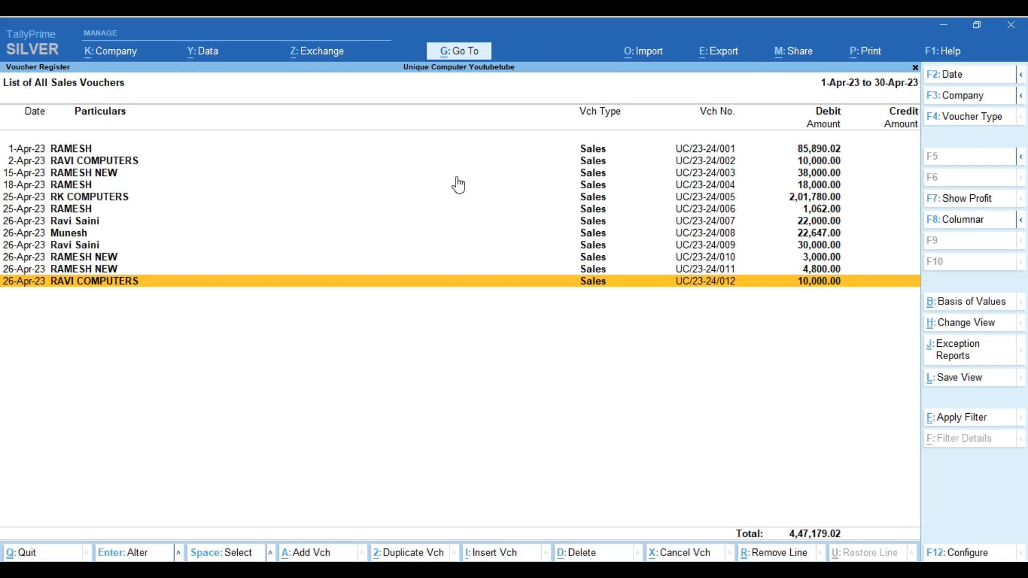
key(Escape)
key(Escape)
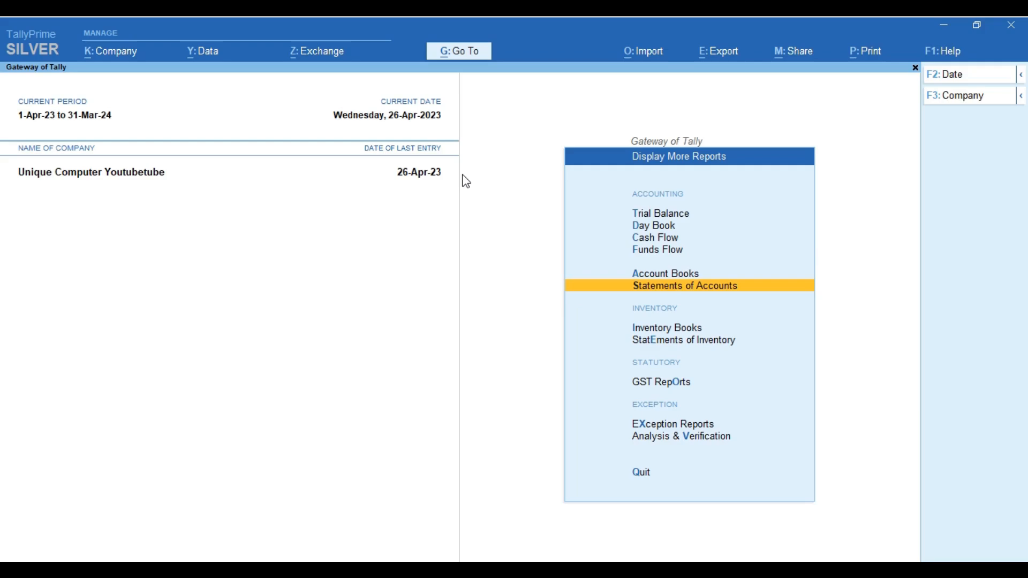
Open the Cost Centre Summary report from the cost centre reports under Statements of Accounts.
key(Return)
key(Down)
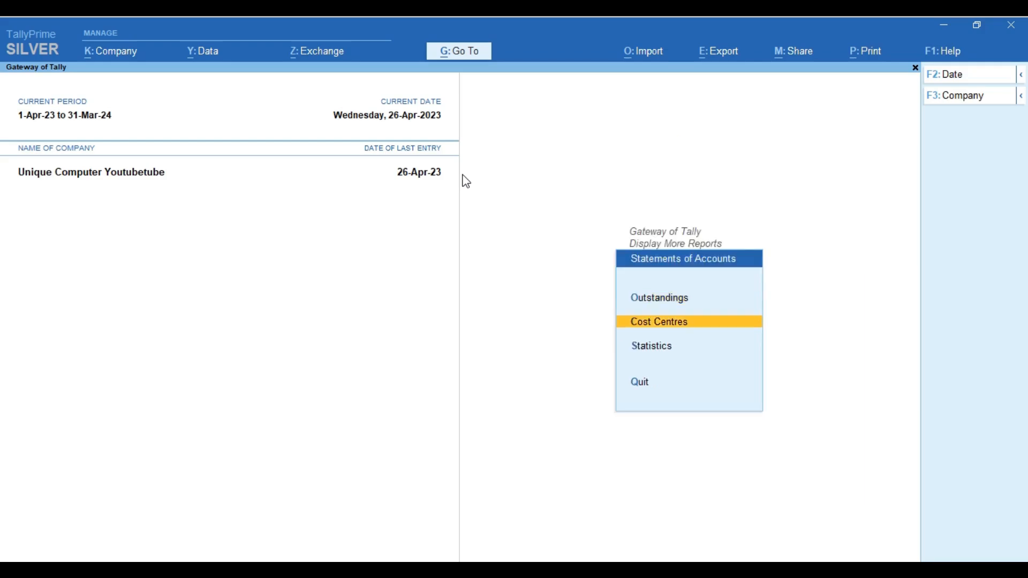
key(Return)
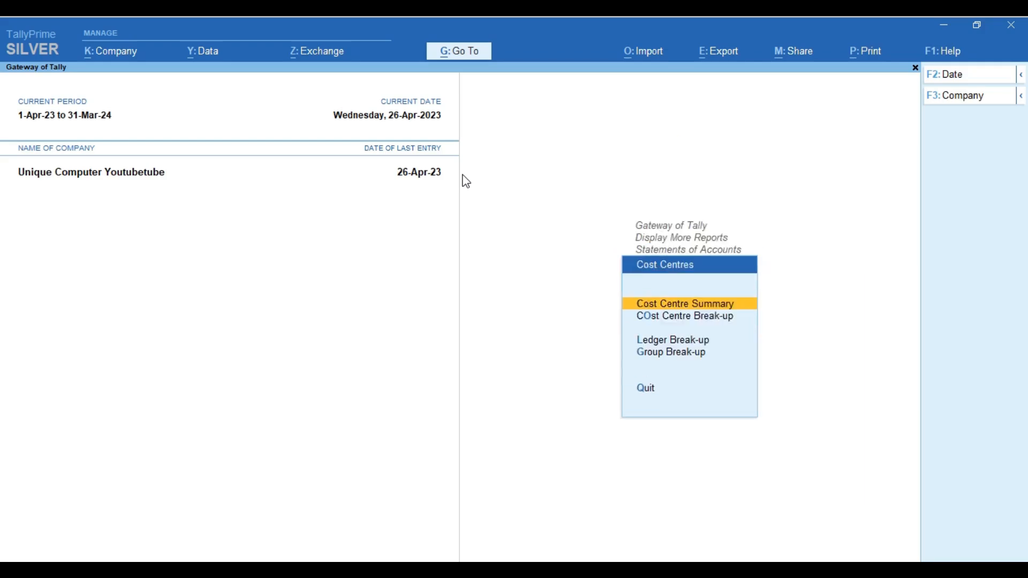
key(Down)
key(Down)
key(Down)
key(Up)
key(Up)
key(Up)
key(Return)
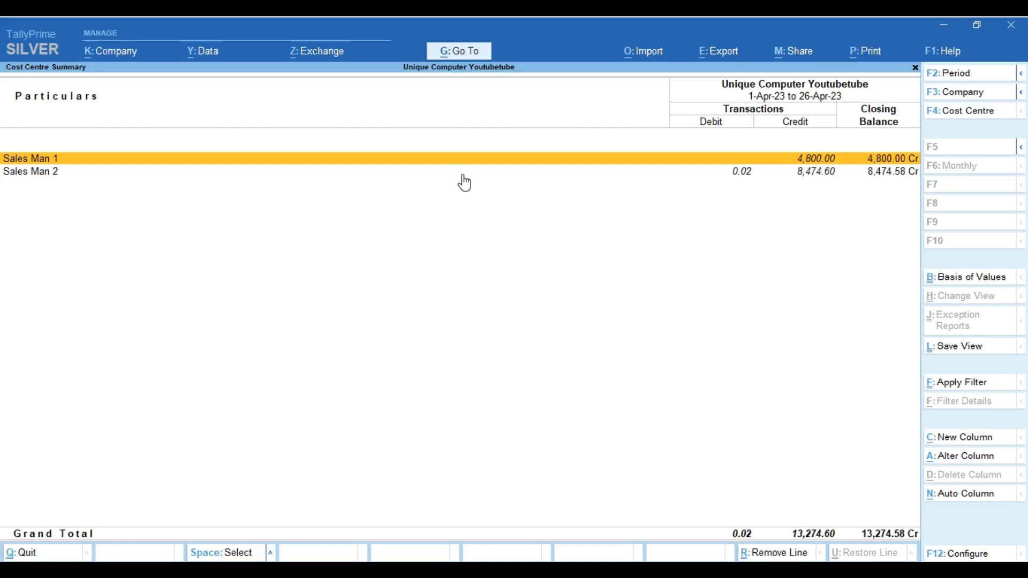
Drill down to the April vouchers of cost centre Sales Man 1, and return to the Statements of Accounts menu.
key(Return)
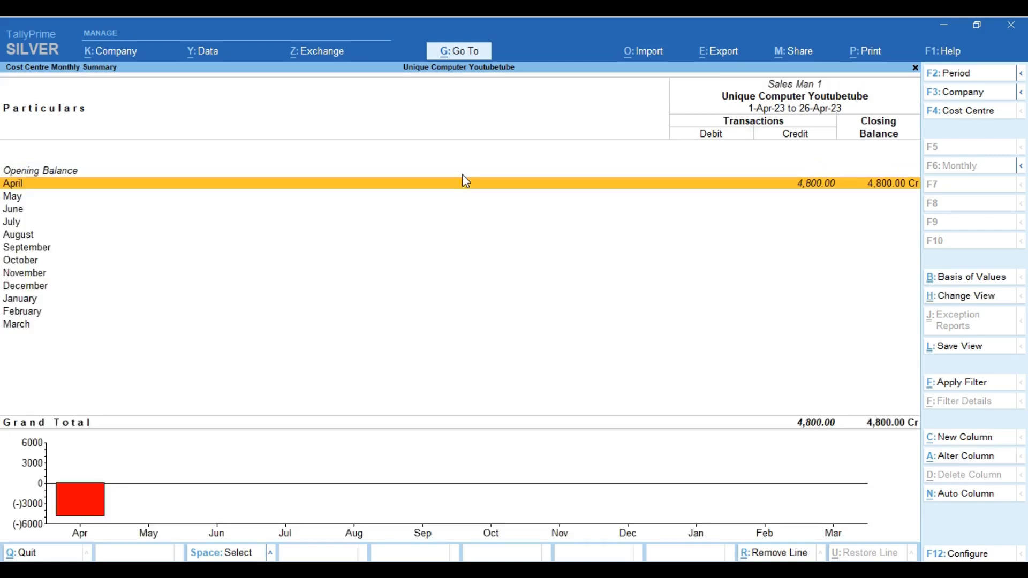
click(467, 182)
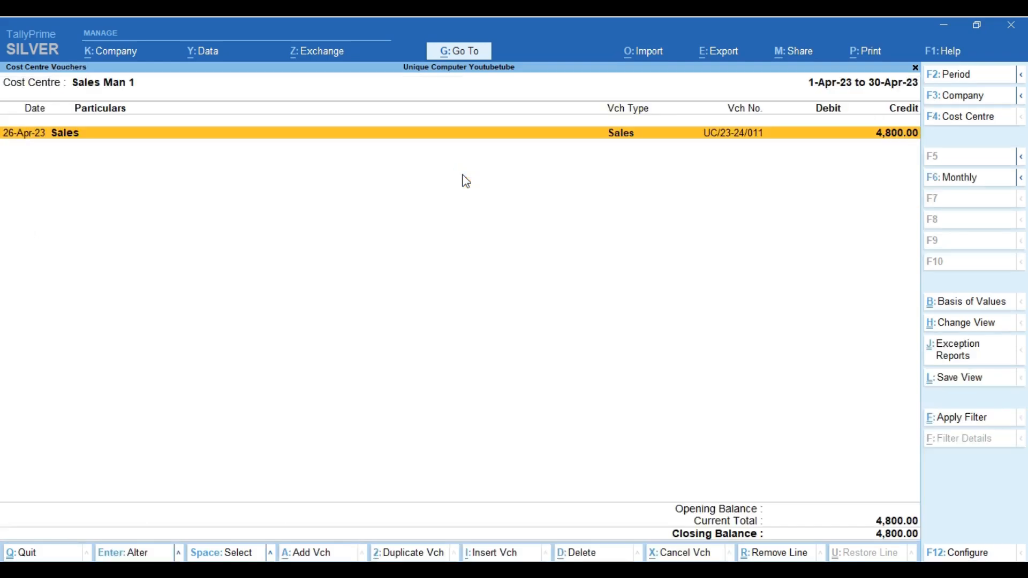
key(Escape)
key(Escape)
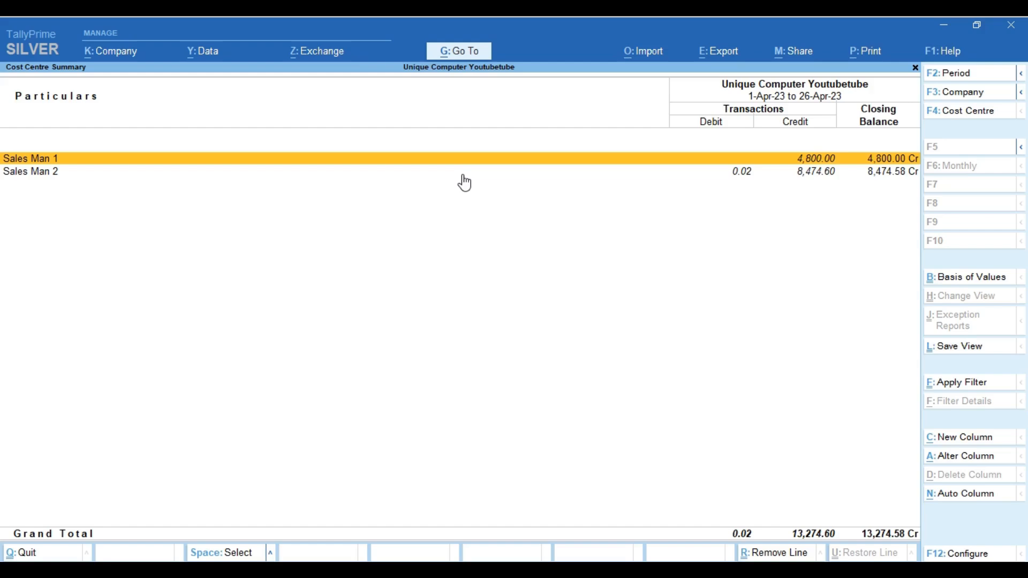
key(Escape)
key(Escape)
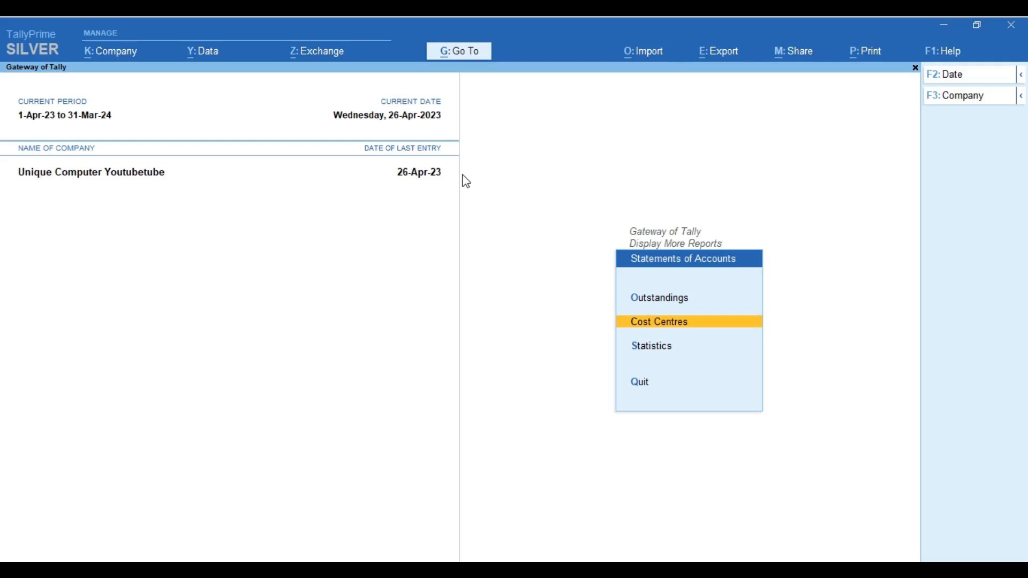
Open the group outstandings report for Sundry Debtors.
key(Up)
key(Return)
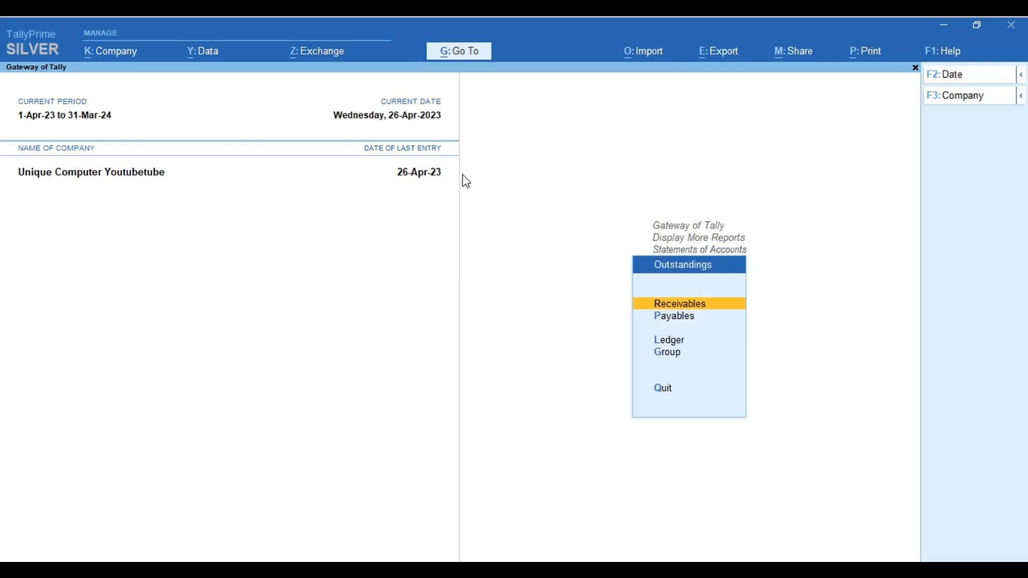
key(Down)
key(Down)
key(Down)
key(Return)
key(Down)
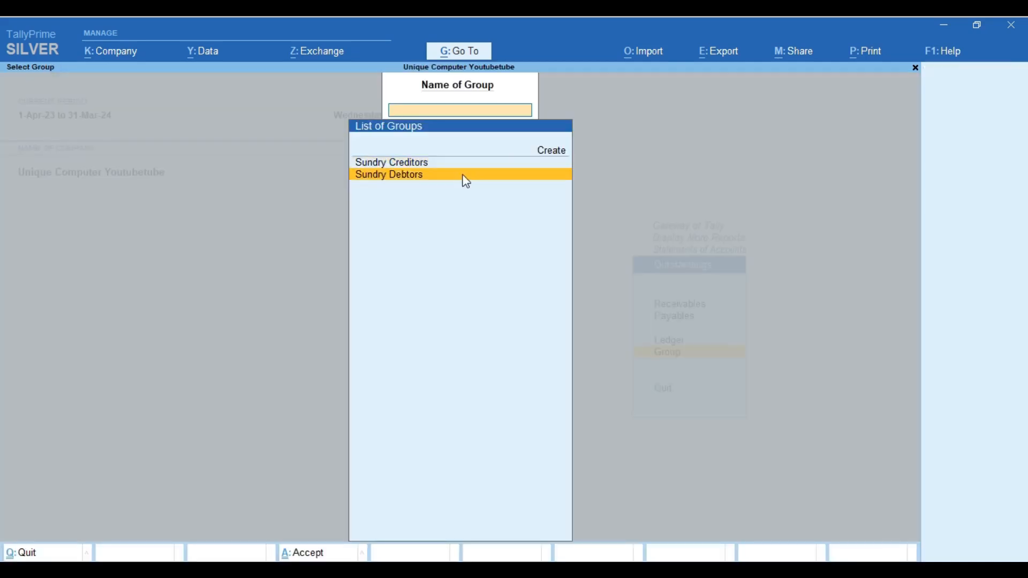
key(Return)
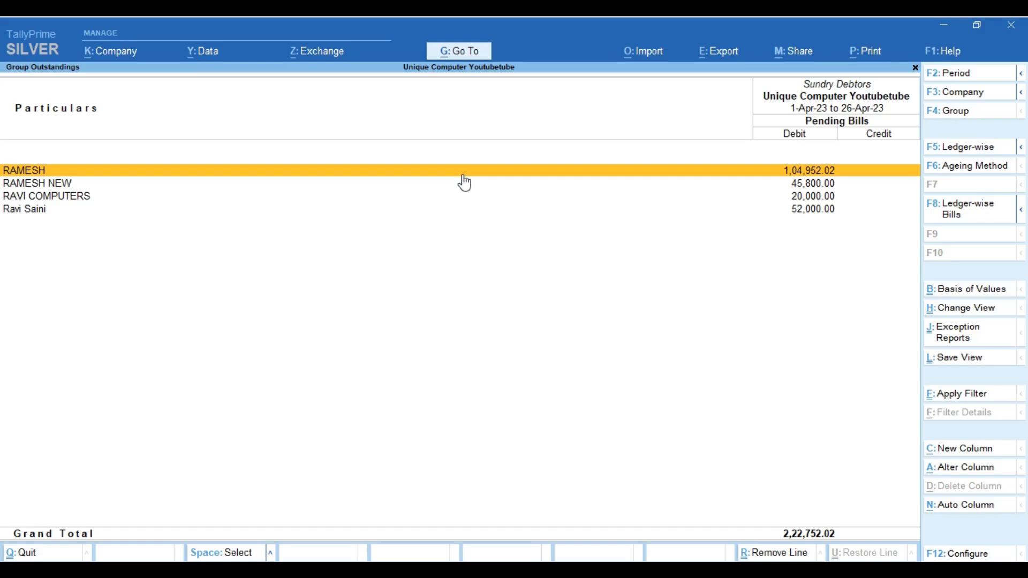
Show the outstandings aged by due date, with slabs of 0 to 15 days, 15 to 30 days and over 30 days.
click(963, 169)
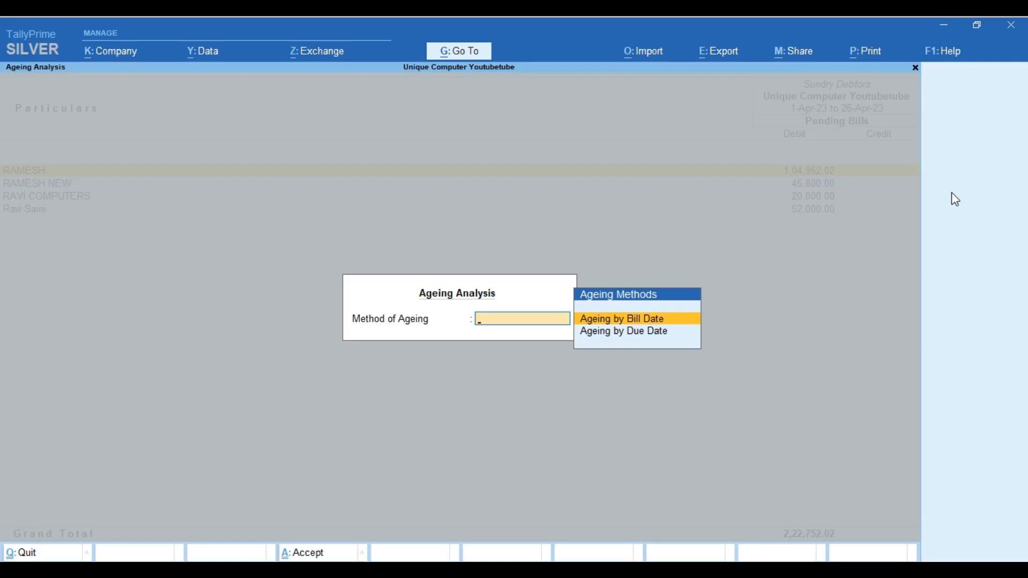
key(Down)
key(Return)
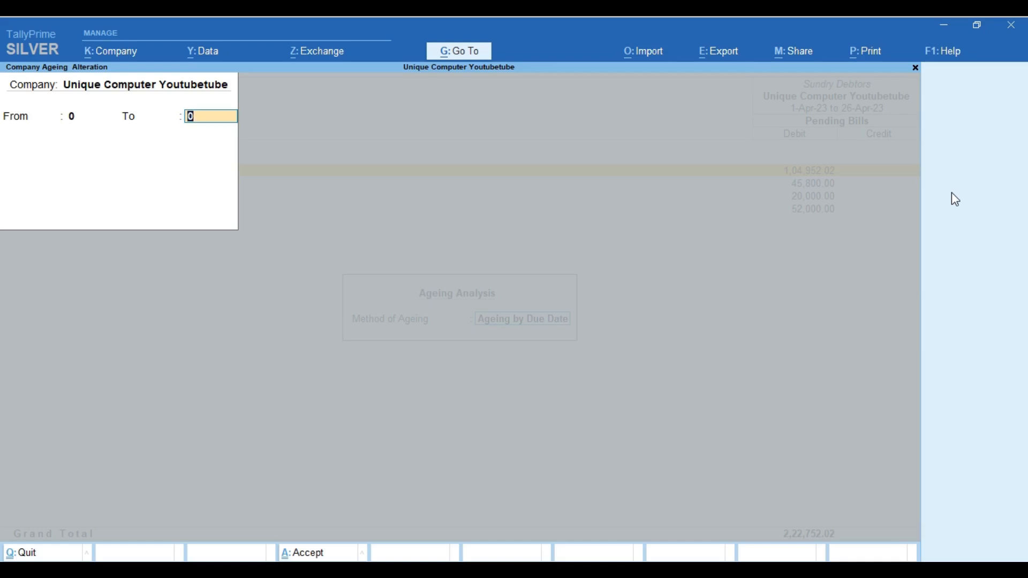
text(30)
key(Return)
key(Up)
text(15)
key(Return)
text(3)
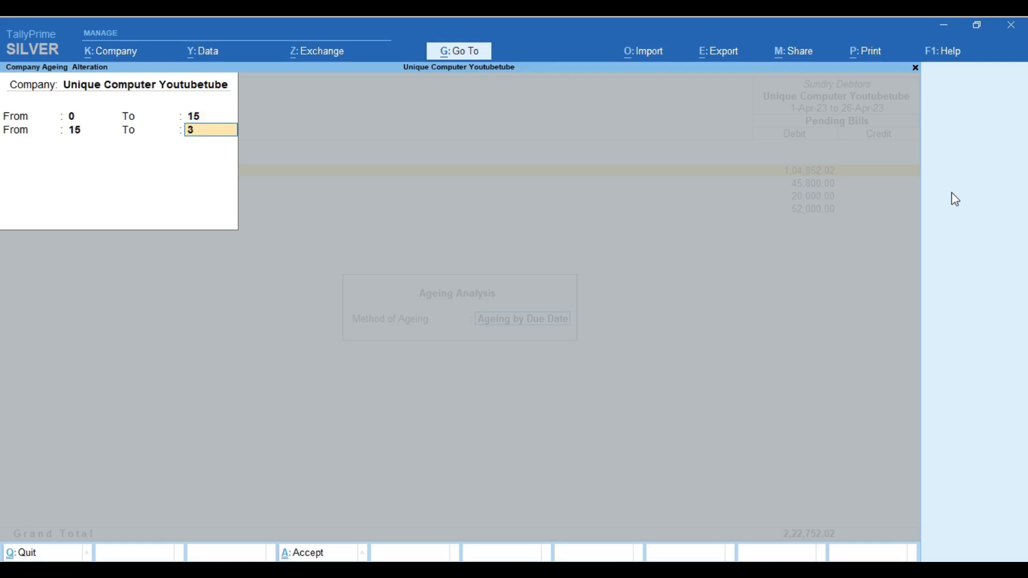
text(0)
key(Return)
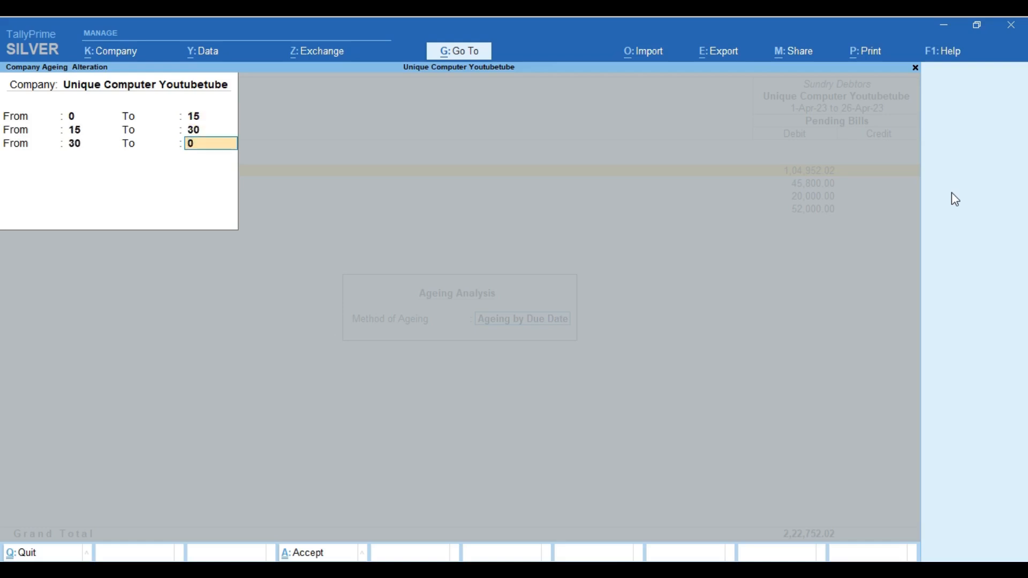
key(Return)
key(Return)
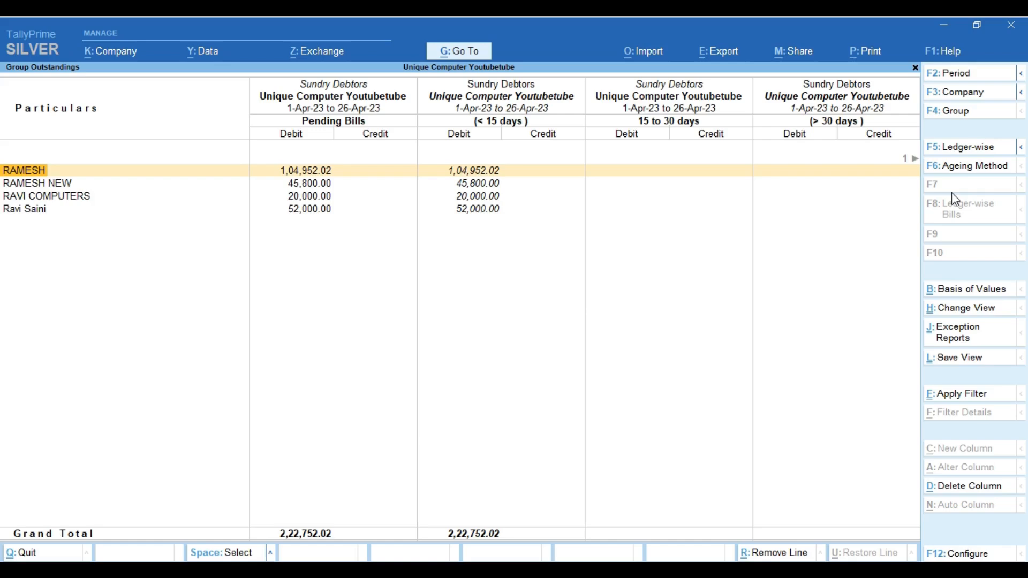
Close the group outstandings and open the Bills Receivable report.
key(Escape)
key(Escape)
key(Up)
key(Up)
key(Up)
key(Return)
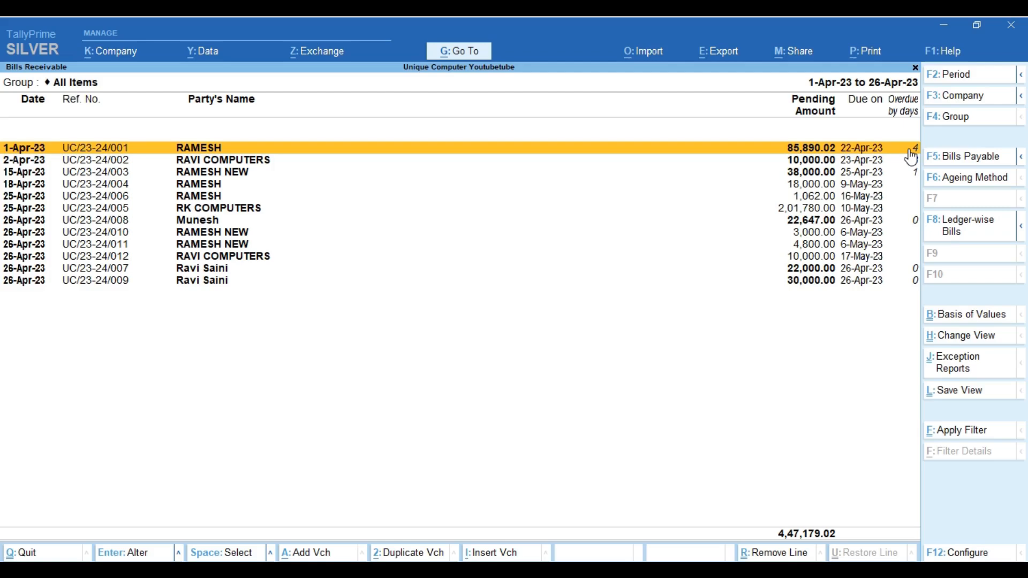
Close the Bills Receivable report and open the outstandings of a single party ledger.
key(Escape)
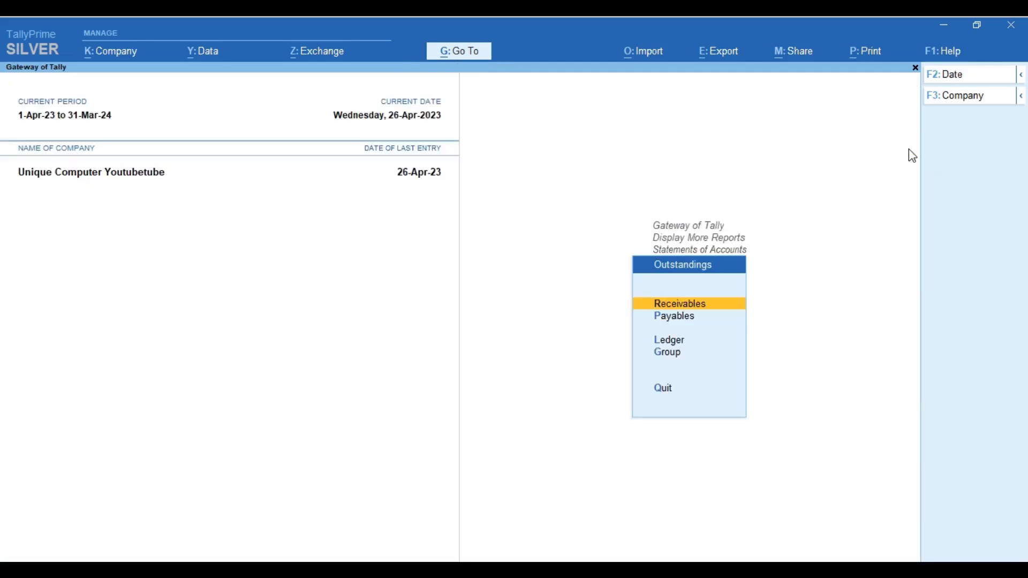
key(Down)
key(Down)
key(Return)
key(Down)
key(Down)
key(Return)
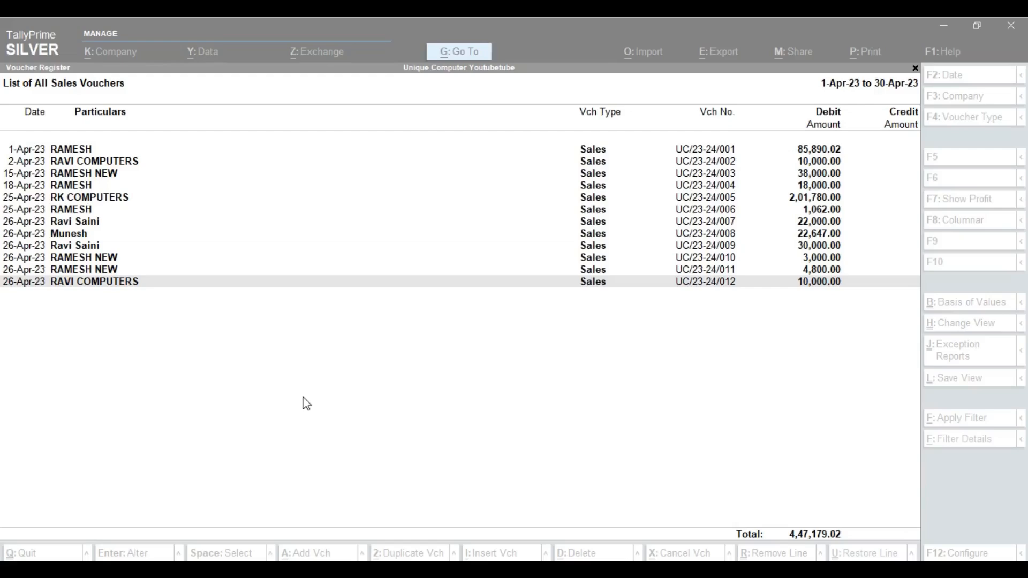
Reopen the 26-Apr-23 RAVI COMPUTERS voucher from the sales register and save it without changes.
click(342, 393)
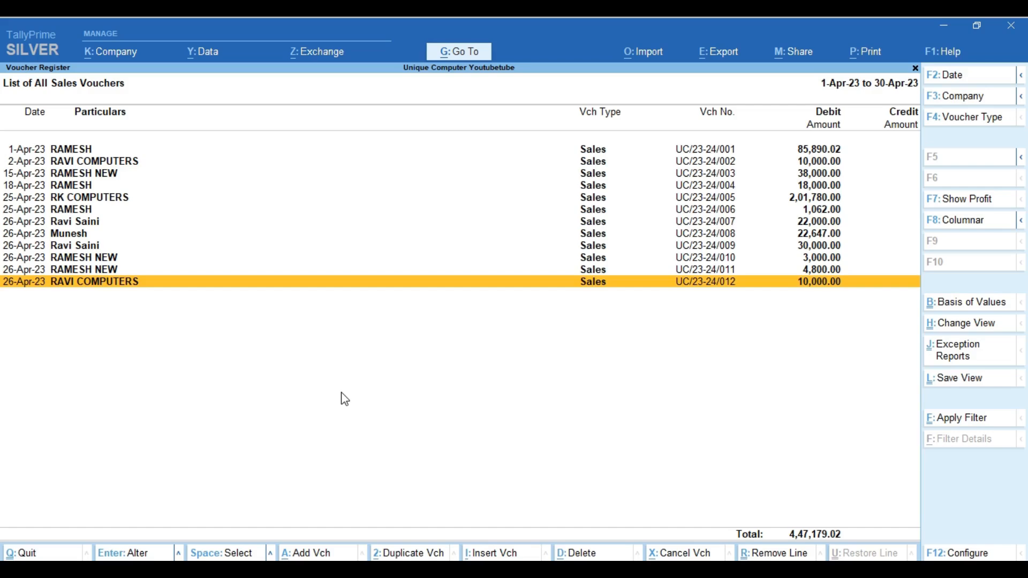
key(Return)
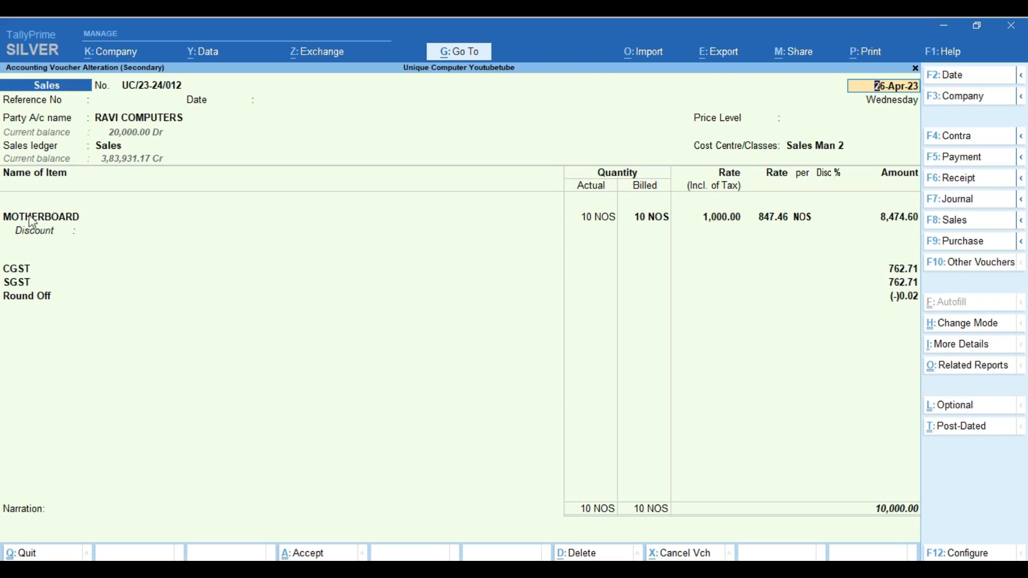
key(ctrl+a)
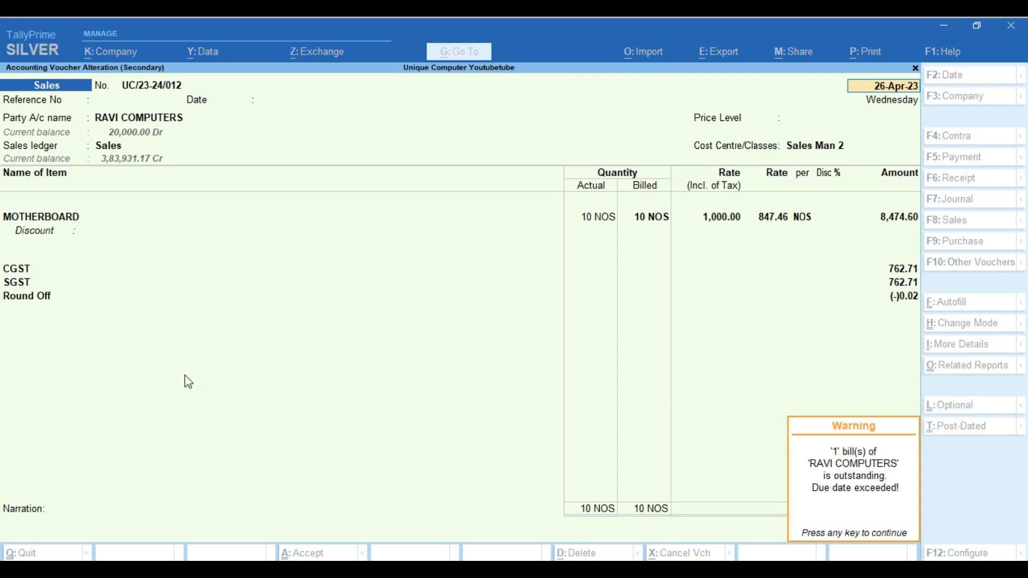
key(Return)
key(Return)
key(ctrl+a)
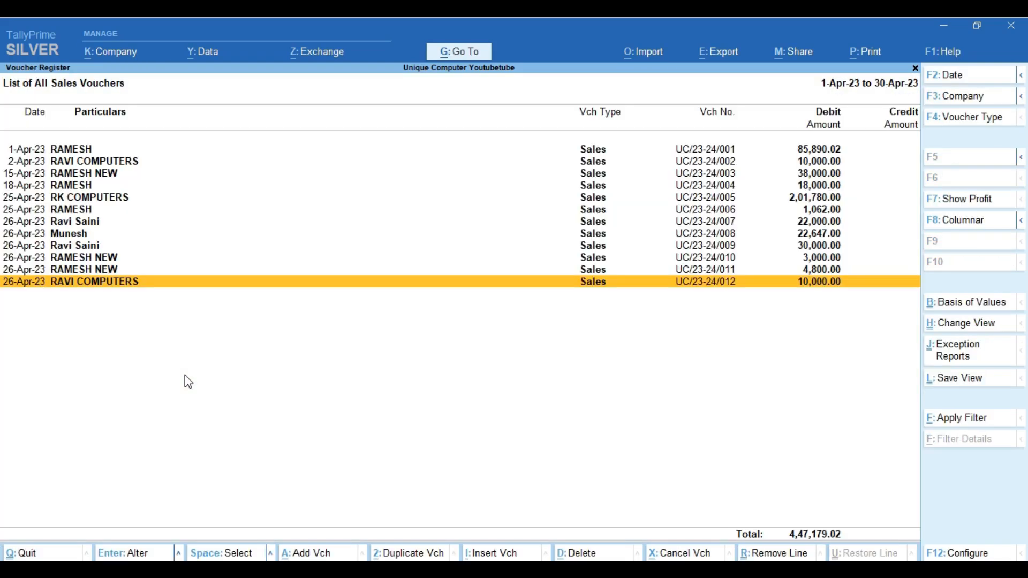
Add a new sales voucher from the register, leave the reference blank and choose the customer's party ledger.
key(alt+a)
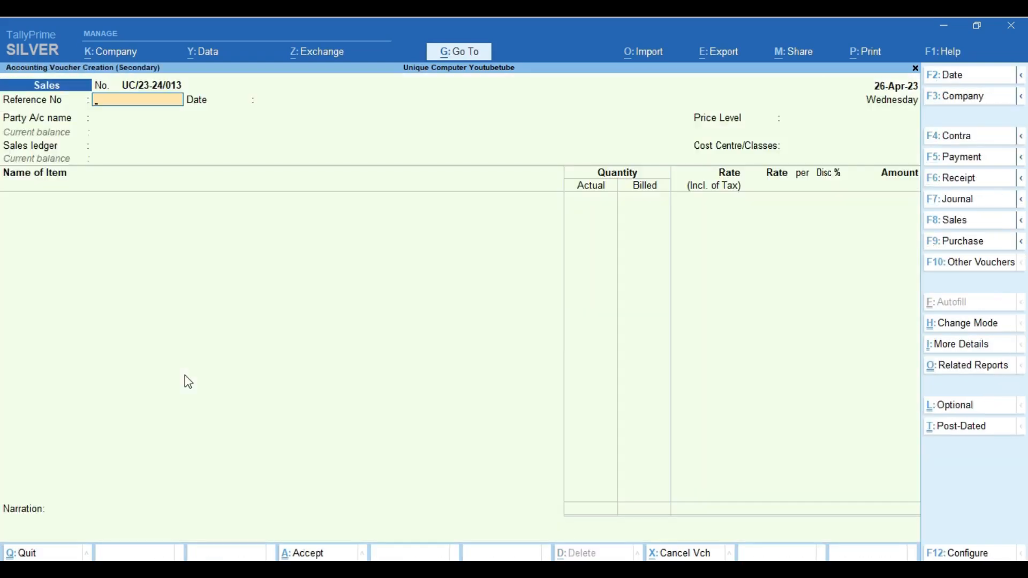
key(Return)
key(Return)
key(Down)
key(Down)
key(Down)
key(Down)
key(Down)
key(Down)
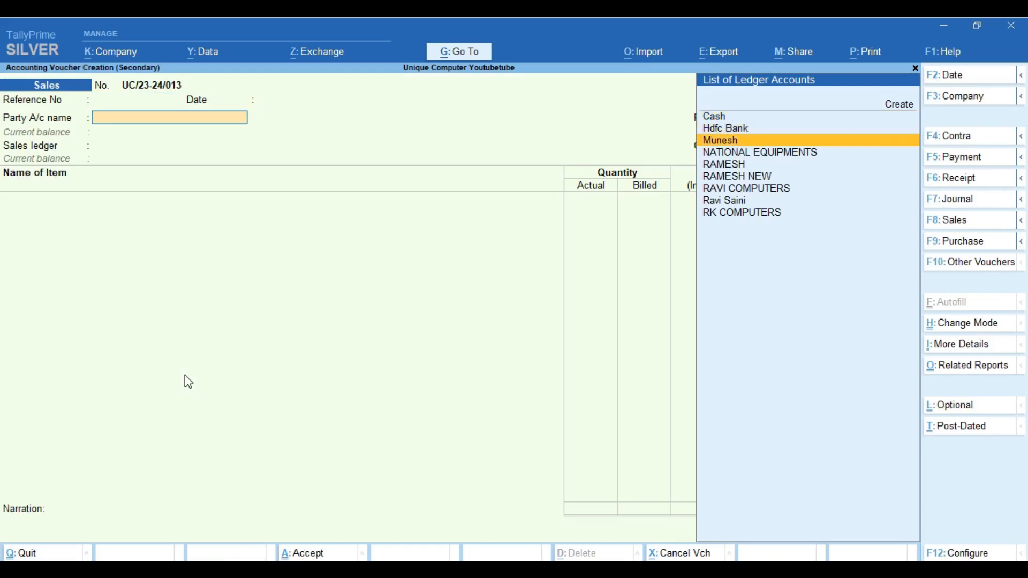
key(Up)
key(Return)
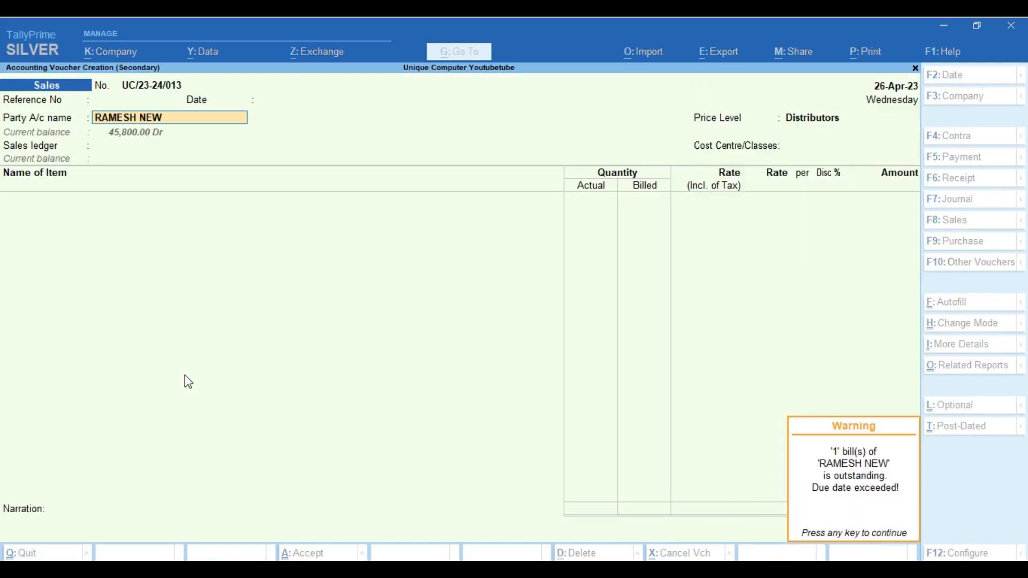
Accept the party details with place of supply Uttar Pradesh, and set the Sales ledger and cost centre Sales Man 1.
key(Return)
key(Return)
key(Return)
key(Return)
key(Return)
key(Return)
key(Return)
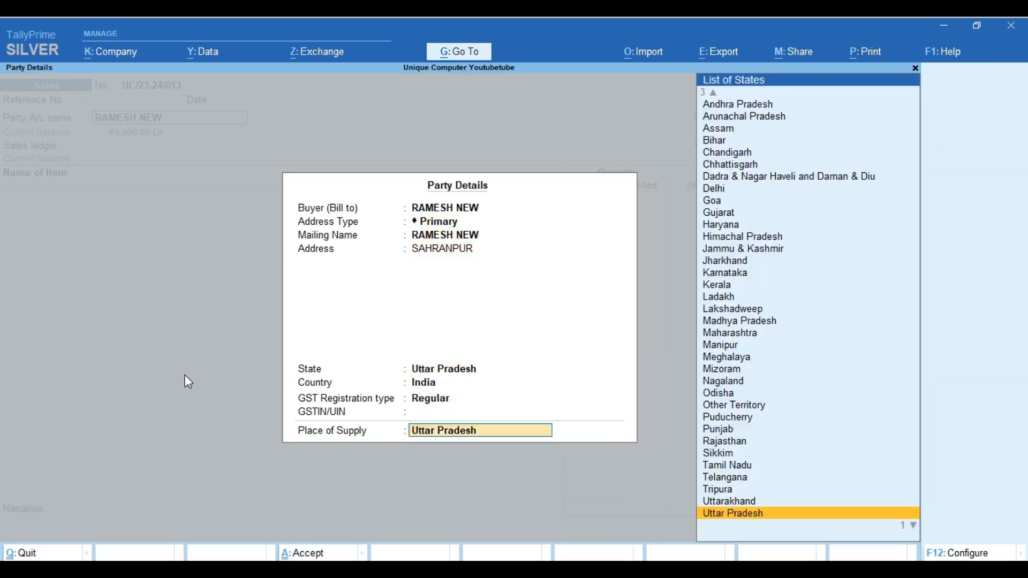
key(Return)
key(Return)
key(Return)
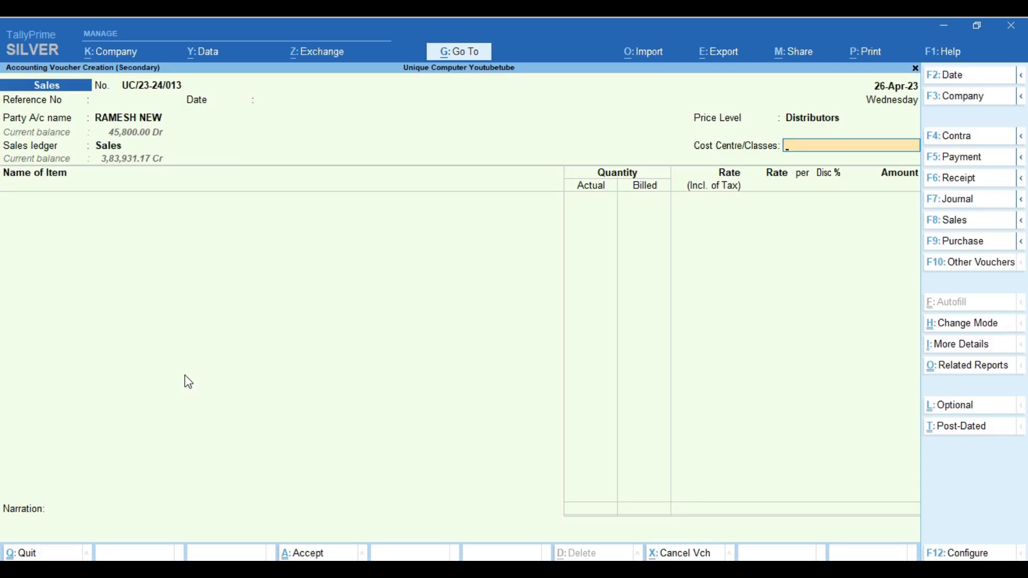
text(Sa)
key(Return)
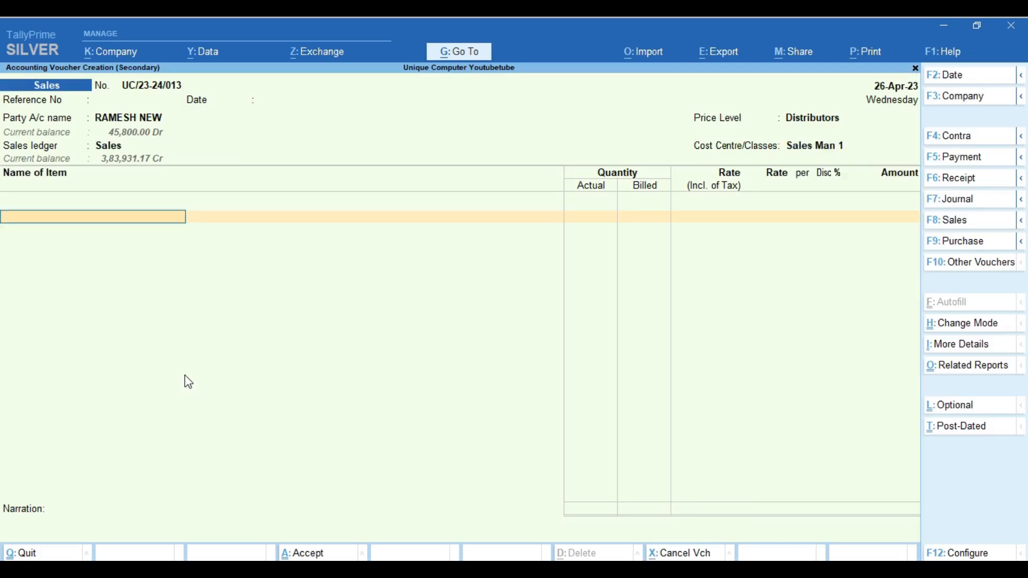
Add the item MOTHERBOARD with quantity 1 NOS, rate 1,000.00 and 10 % discount.
text(MOTHER)
key(Return)
key(Return)
key(Return)
key(Return)
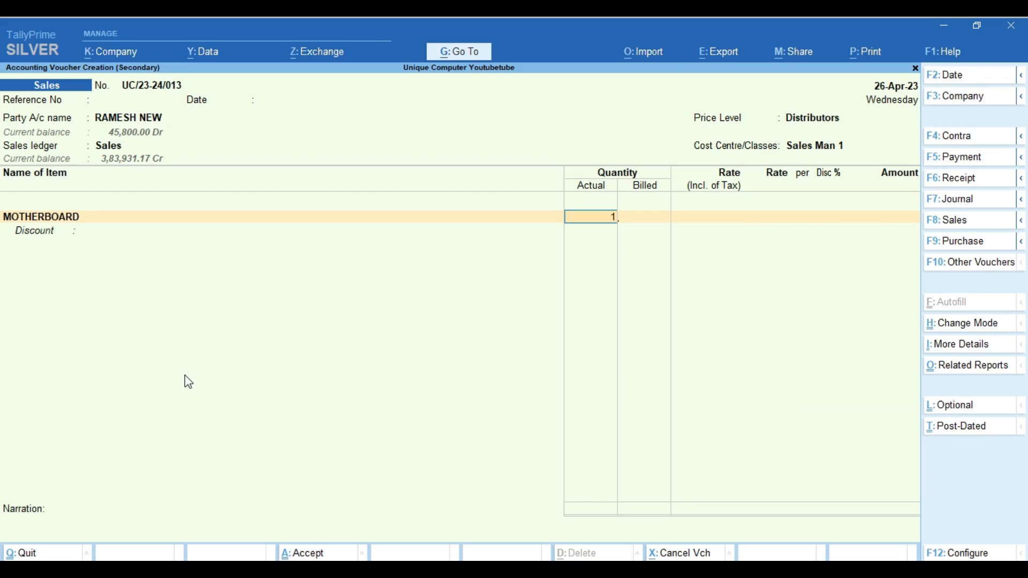
key(Return)
key(Return)
key(Return)
Go back to the MOTHERBOARD item name and open its stock item master for alteration.
key(BackSpace)
key(BackSpace)
key(BackSpace)
key(BackSpace)
key(BackSpace)
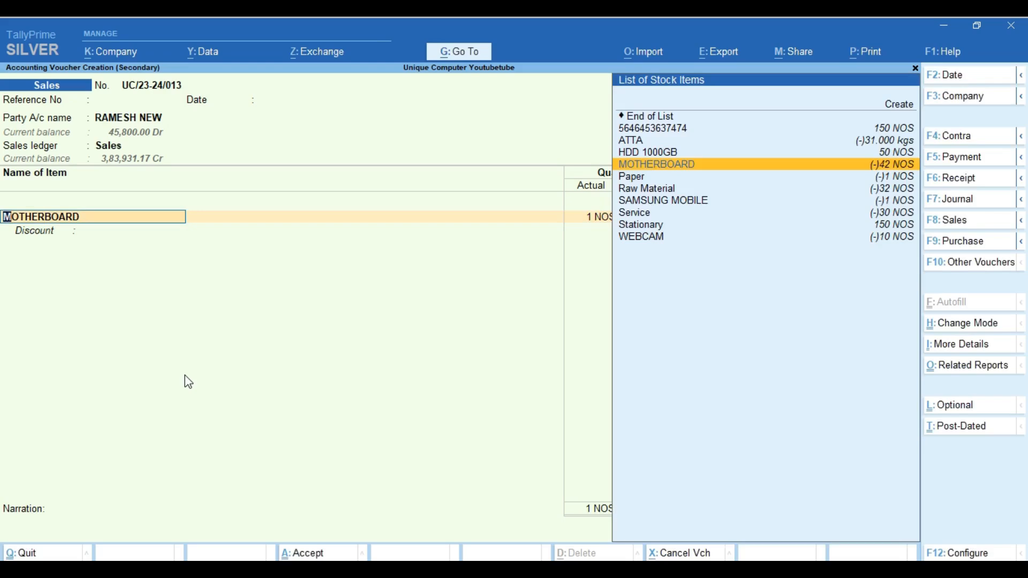
key(ctrl)
key(ctrl)
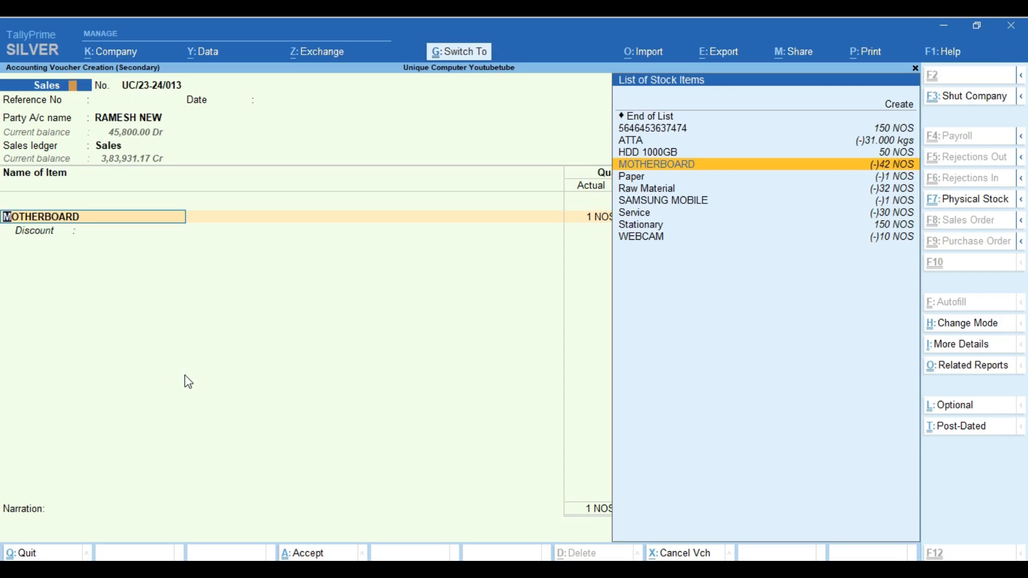
key(ctrl+Return)
Set the HSN/SAC code of the MOTHERBOARD stock item to 847100.
key(Return)
key(Return)
key(Return)
key(Return)
key(Return)
key(Return)
key(Return)
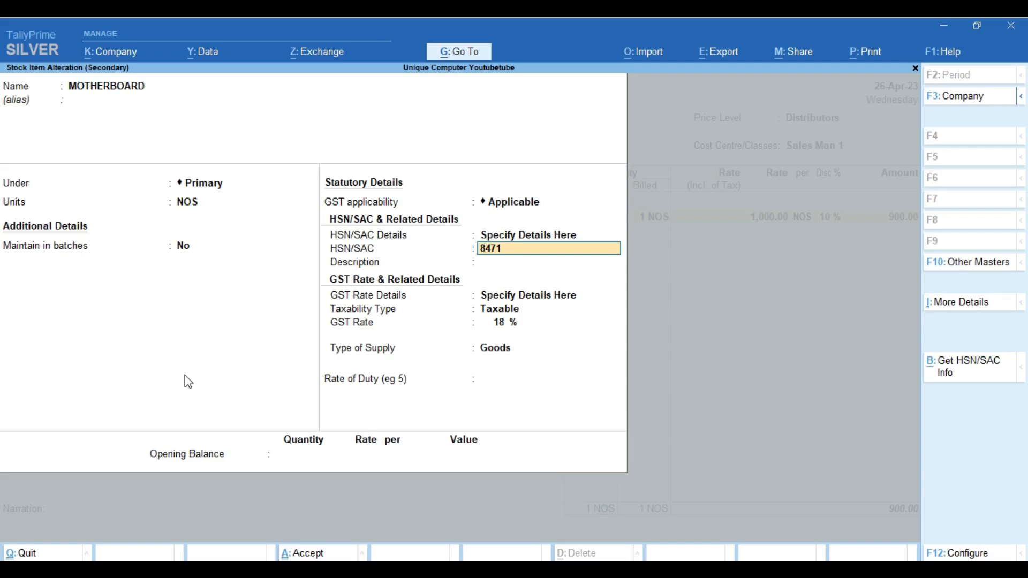
text(847100)
key(Return)
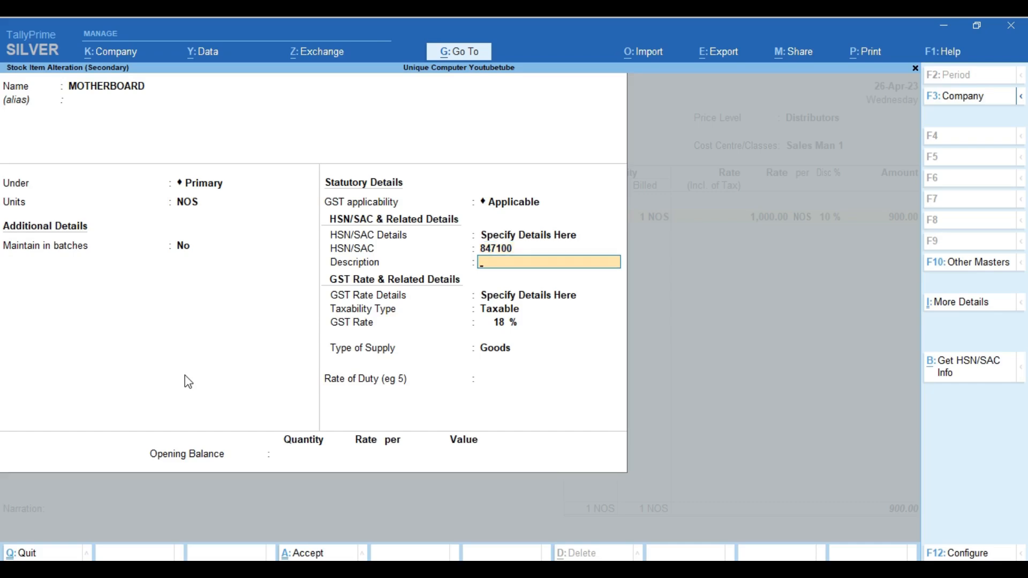
Make the revised HSN/SAC details of MOTHERBOARD effective from the new date 1-May-23.
key(Return)
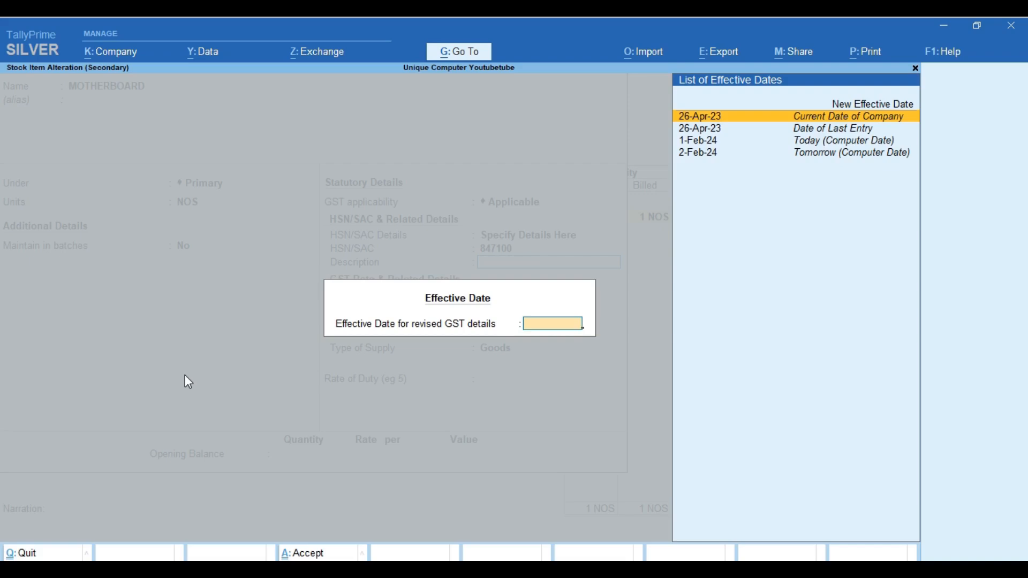
key(Up)
key(Return)
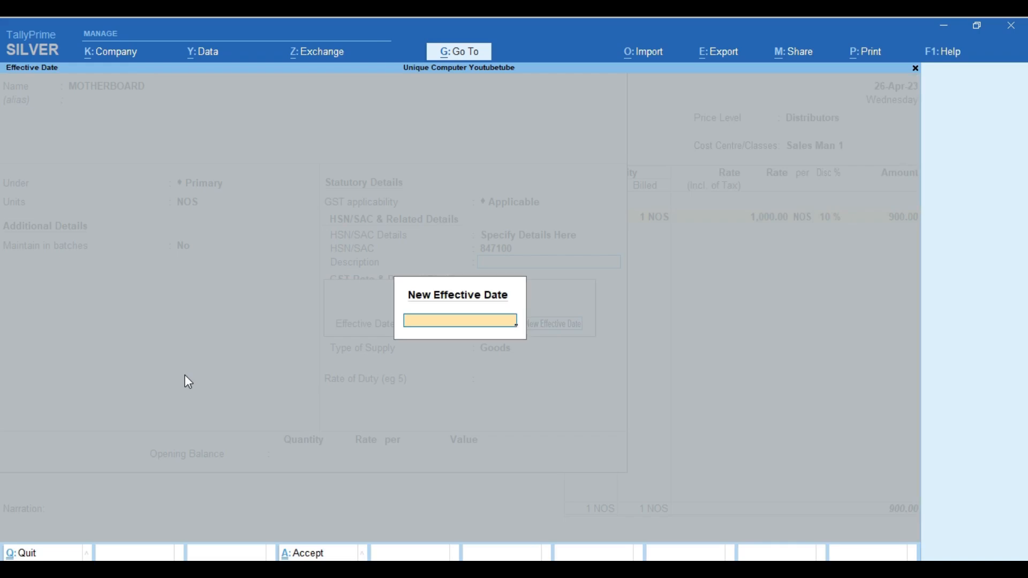
text(1-4)
key(Return)
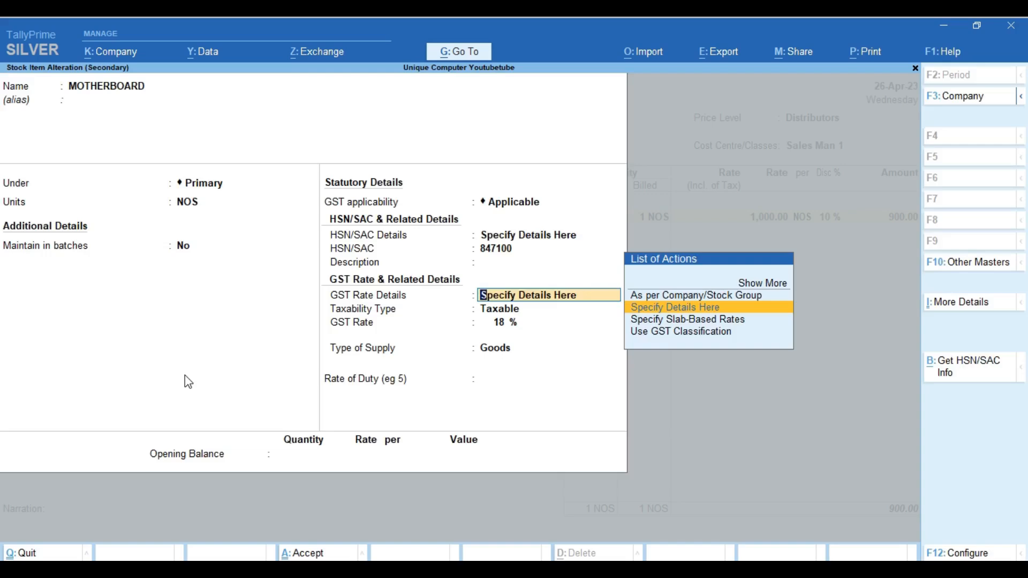
Set the GST rate of MOTHERBOARD to 28 %, effective from the new date 1-May-23.
key(Return)
key(Return)
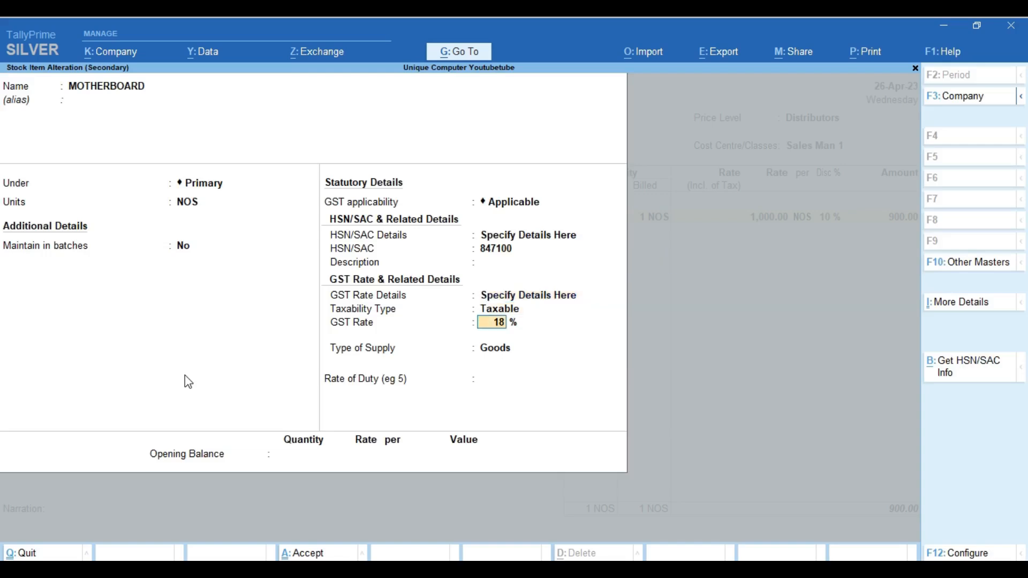
text(28)
key(Return)
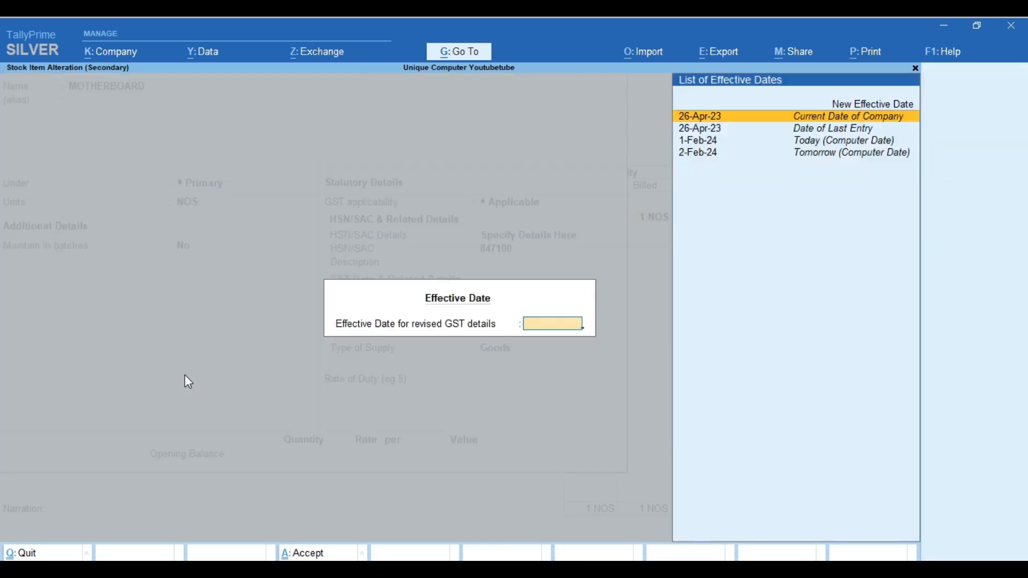
key(Up)
key(Return)
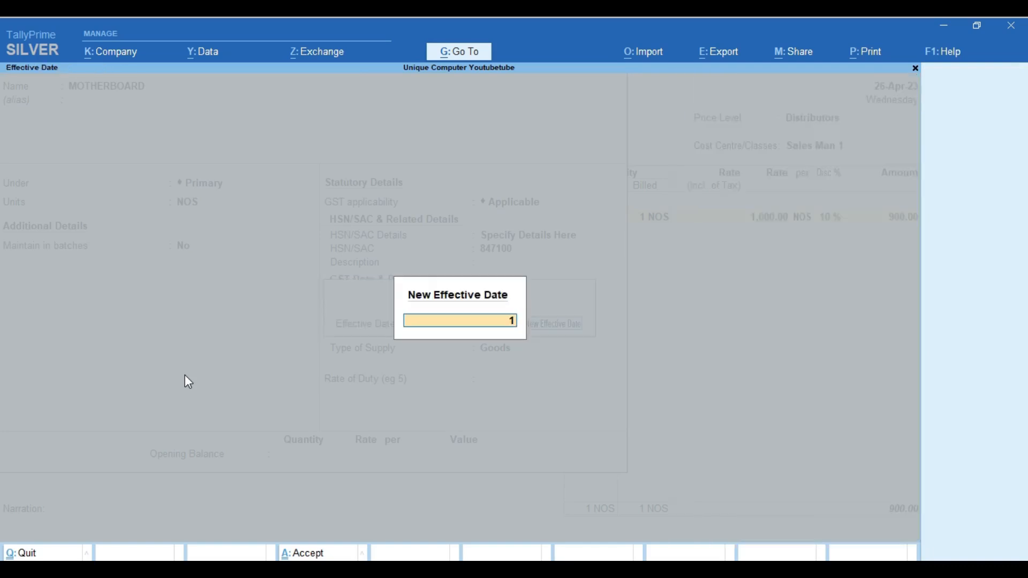
key(Return)
key(BackSpace)
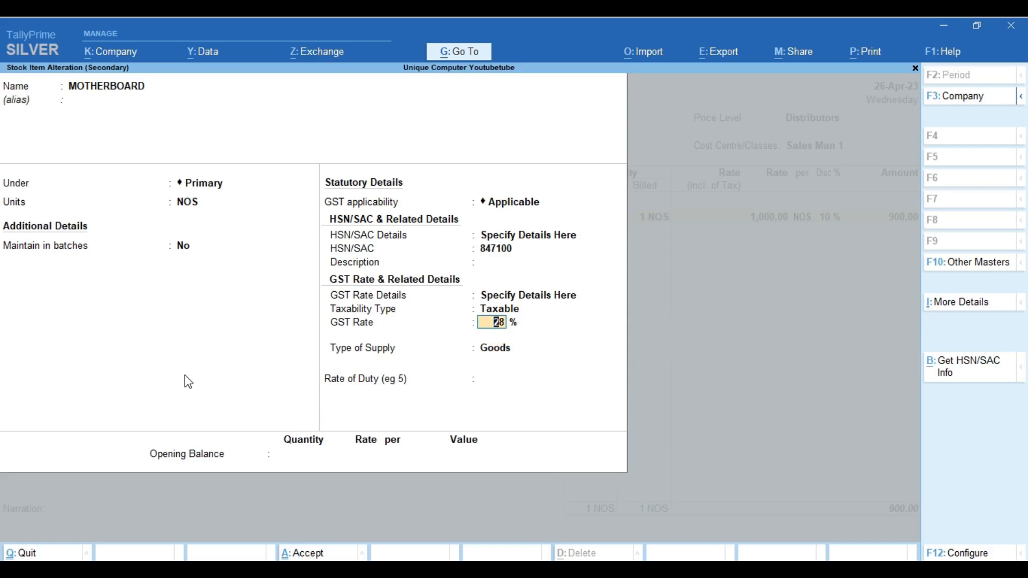
Keep the type of supply as Goods and save the MOTHERBOARD stock item alteration.
key(Return)
key(Return)
key(Return)
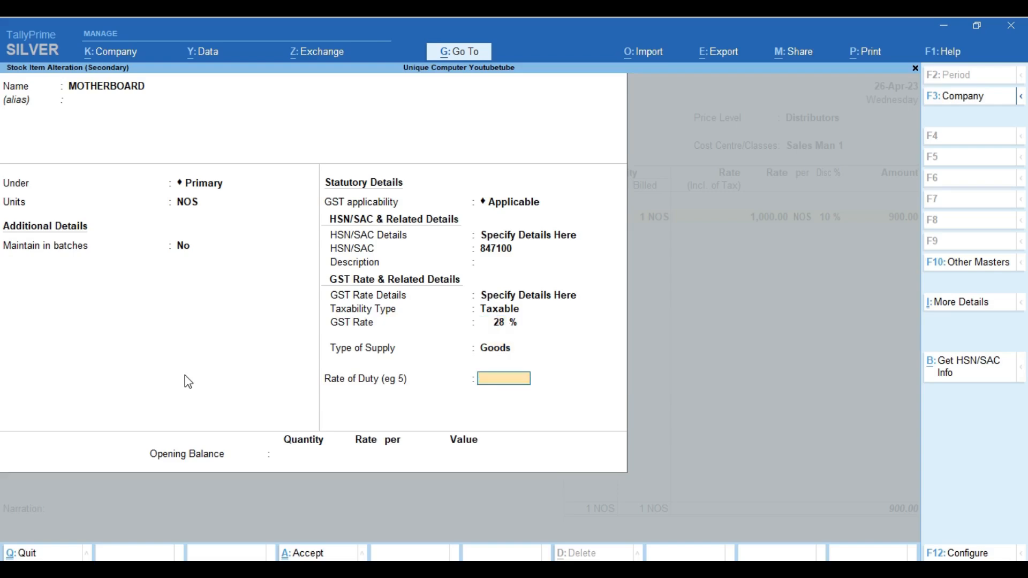
key(Return)
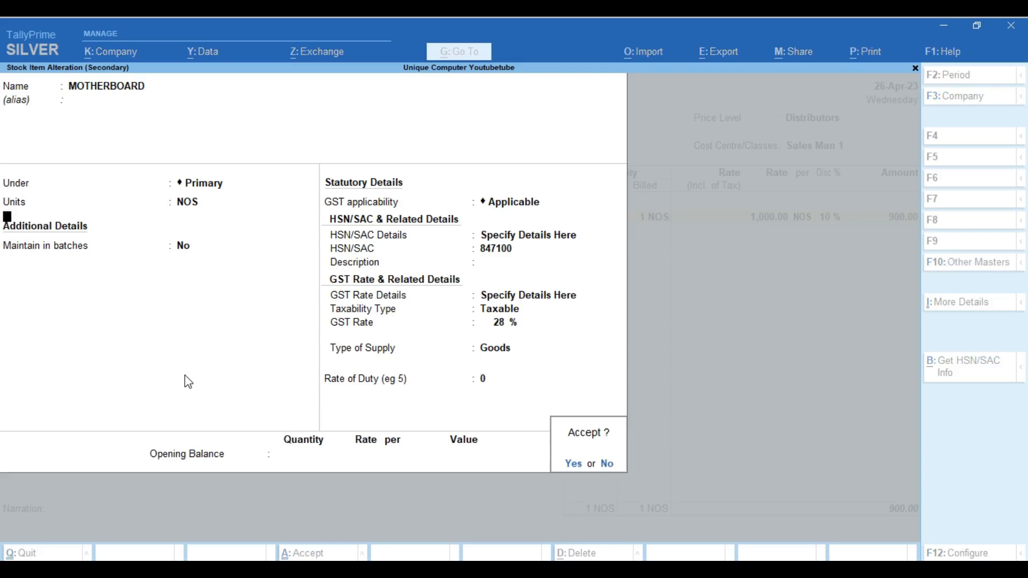
key(Return)
Set the tax-inclusive rate of the MOTHERBOARD line in the sales voucher to 1,000.00.
key(Return)
key(Return)
key(Return)
key(Return)
key(shift+Tab)
text(1000)
key(Return)
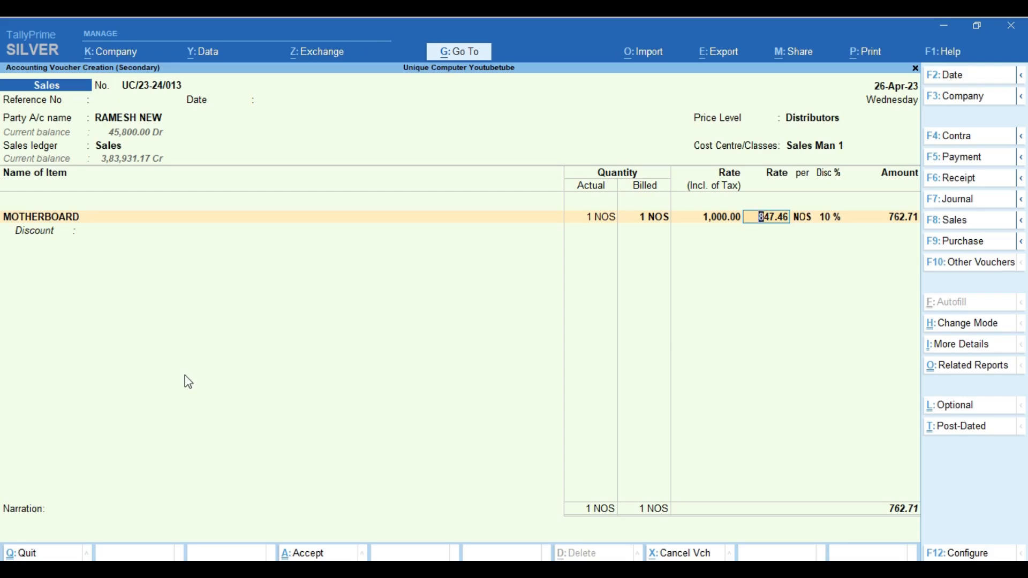
Set the sales voucher date to 1-May-23.
key(F2)
text(1-5)
key(Return)
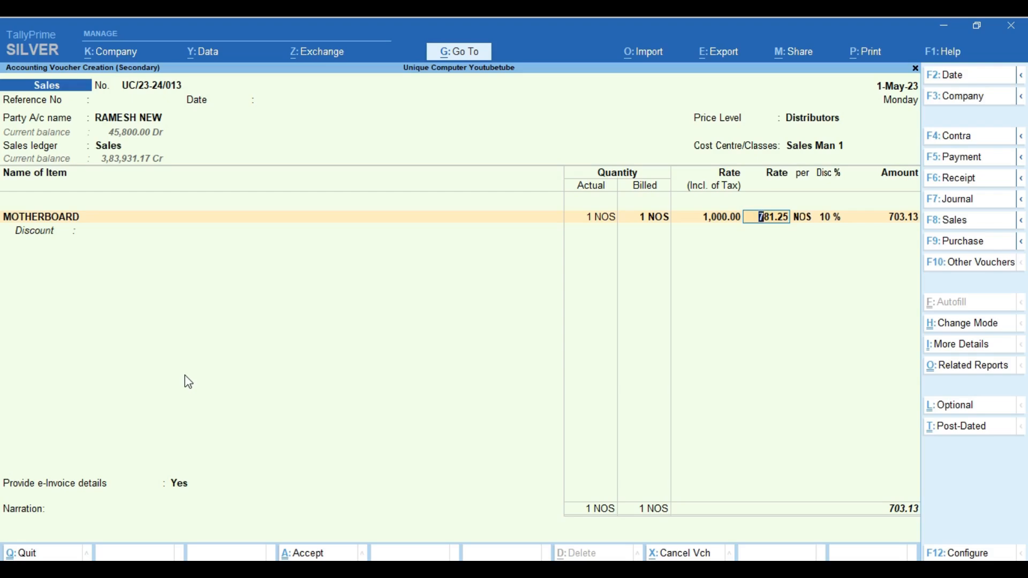
Return to the MOTHERBOARD item name in the voucher and reopen its stock item master.
key(BackSpace)
key(BackSpace)
key(BackSpace)
key(BackSpace)
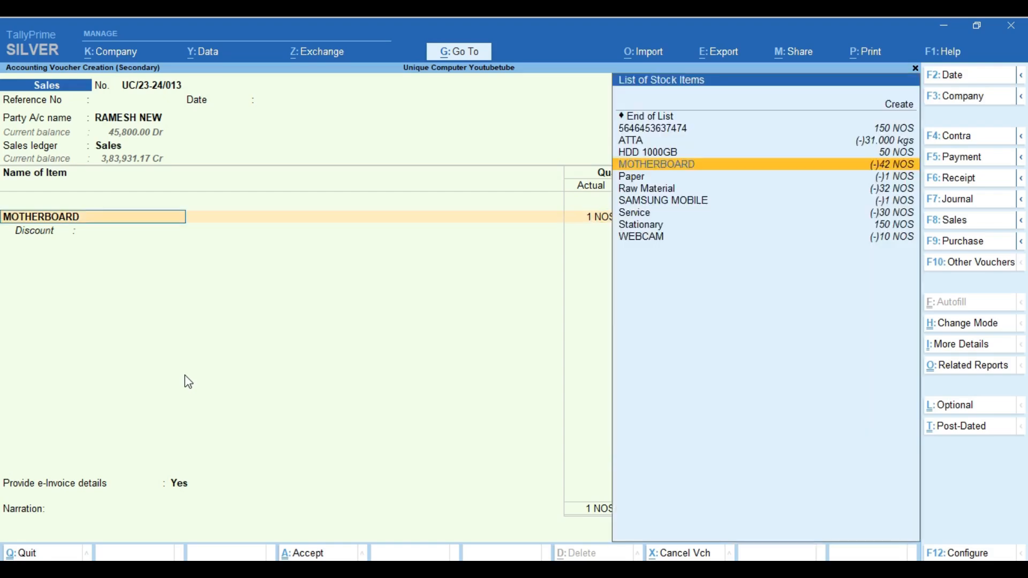
key(ctrl+Return)
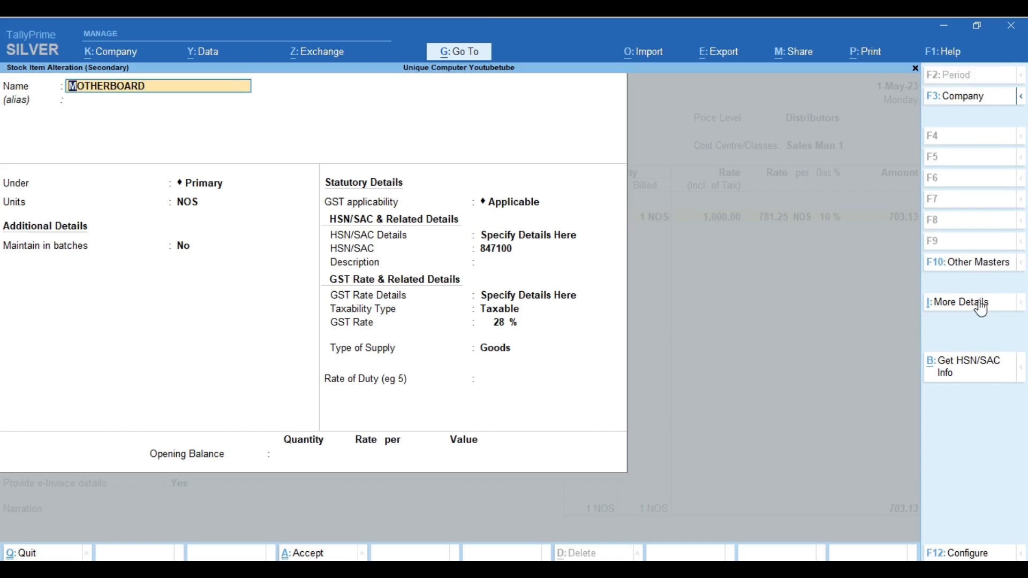
Expand the full list of additional stock item details and examine the GST HSN/SAC history of MOTHERBOARD.
click(961, 306)
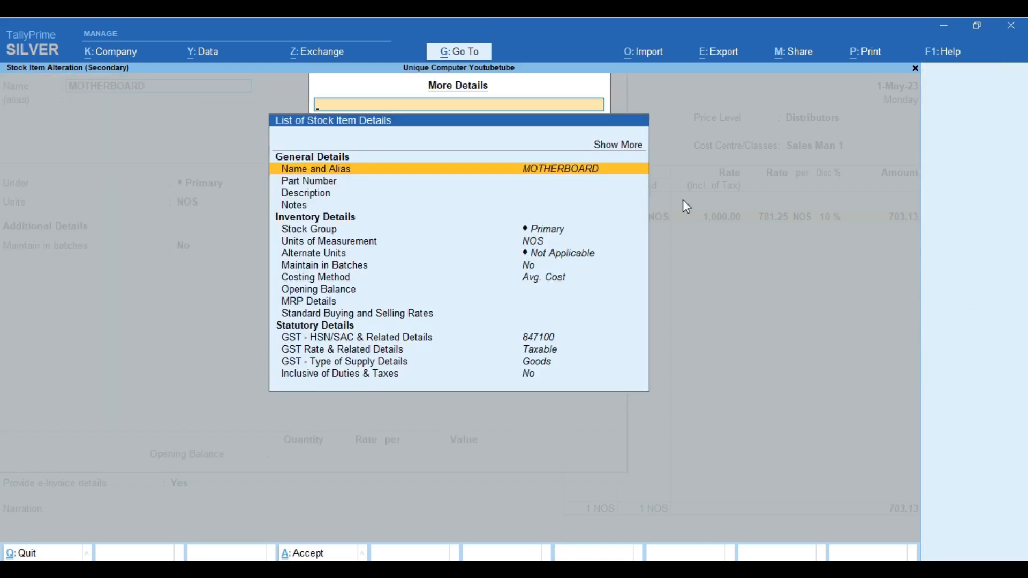
click(625, 148)
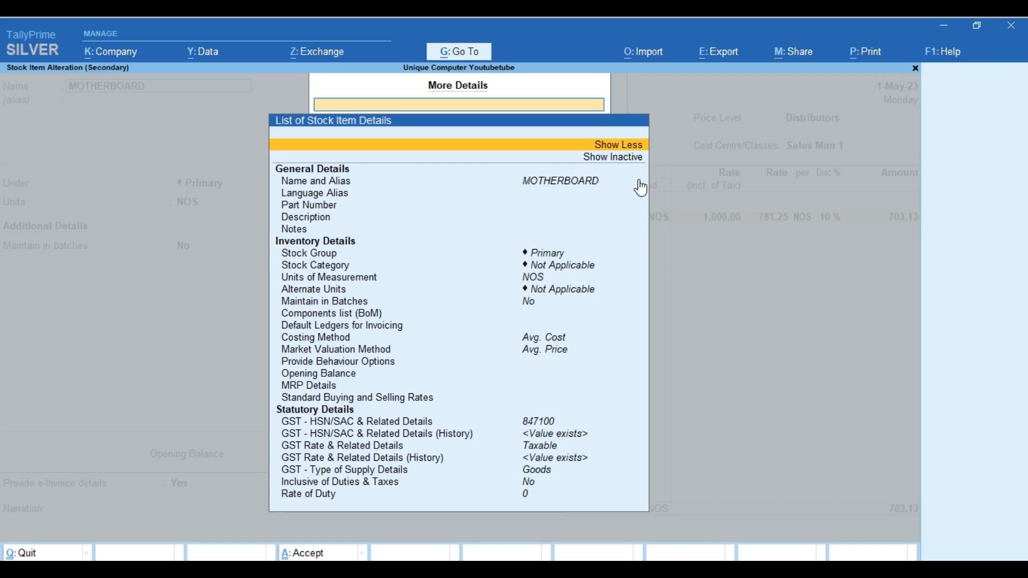
key(Down)
key(Down)
key(Down)
key(Down)
key(Down)
key(Down)
key(Down)
key(Down)
key(Down)
key(Down)
key(Down)
key(Down)
key(Down)
key(Down)
key(Down)
key(Down)
key(Down)
key(Down)
key(Down)
key(Down)
key(Up)
key(Return)
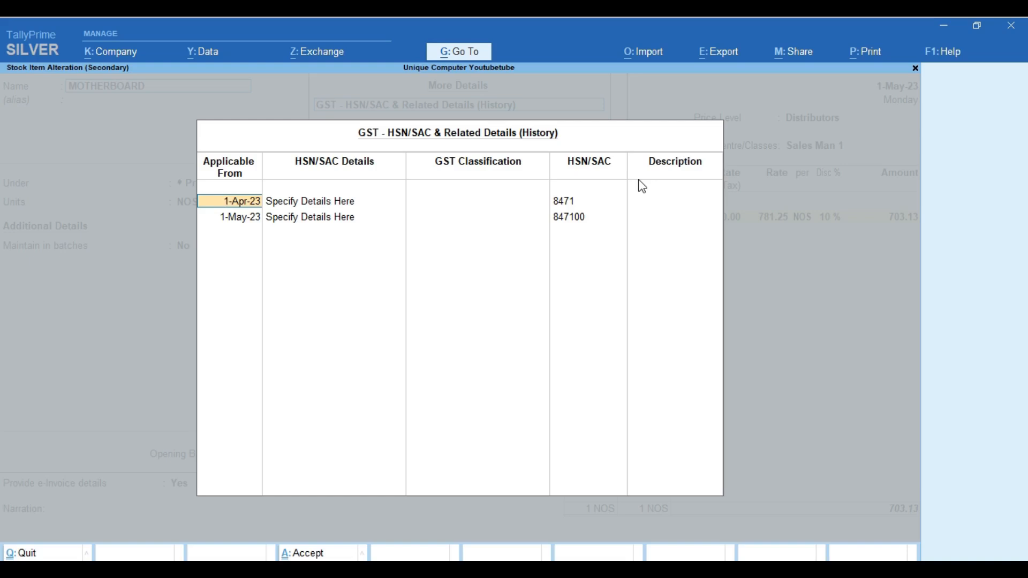
key(BackSpace)
key(Escape)
key(y)
Examine the GST rate history of MOTHERBOARD and close it.
key(Down)
key(Down)
key(Return)
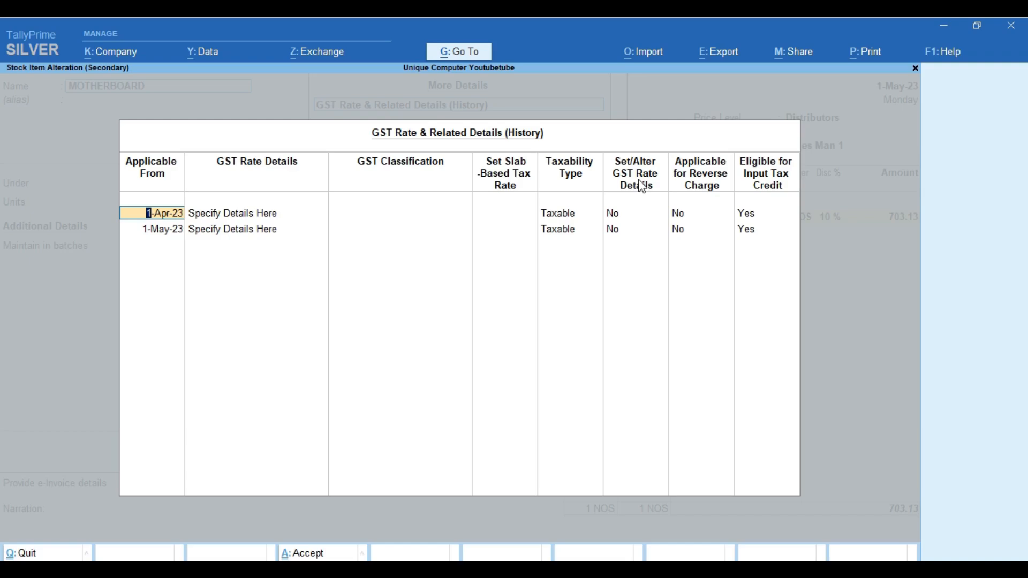
key(ctrl+a)
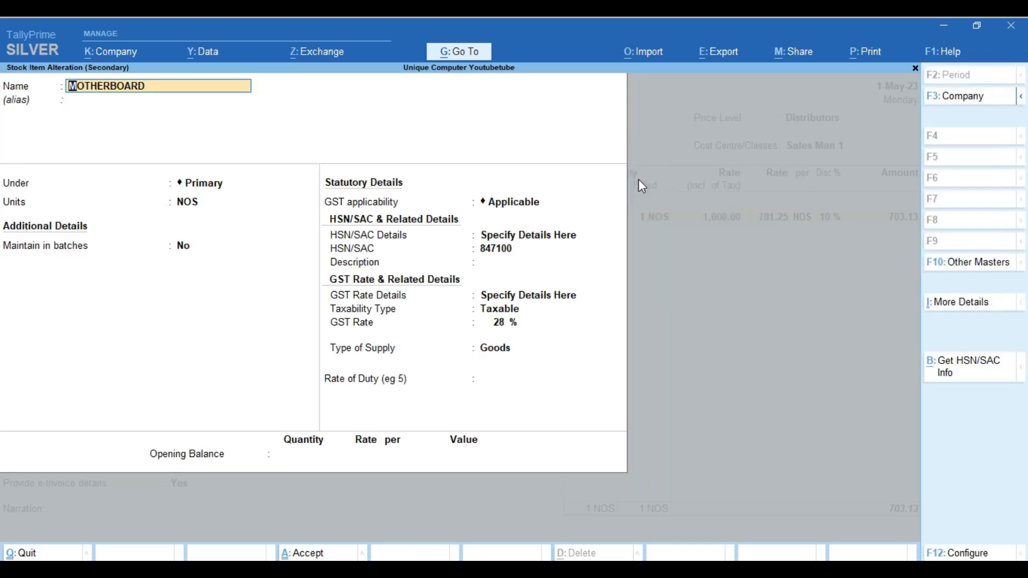
Save the MOTHERBOARD stock item and accept its item line in the sales voucher.
key(ctrl+a)
key(Return)
key(Return)
key(Return)
key(Return)
key(Return)
key(Return)
key(BackSpace)
Add the tax ledgers CGST, SGST and Igst below the item in the sales voucher.
text(CG)
key(Return)
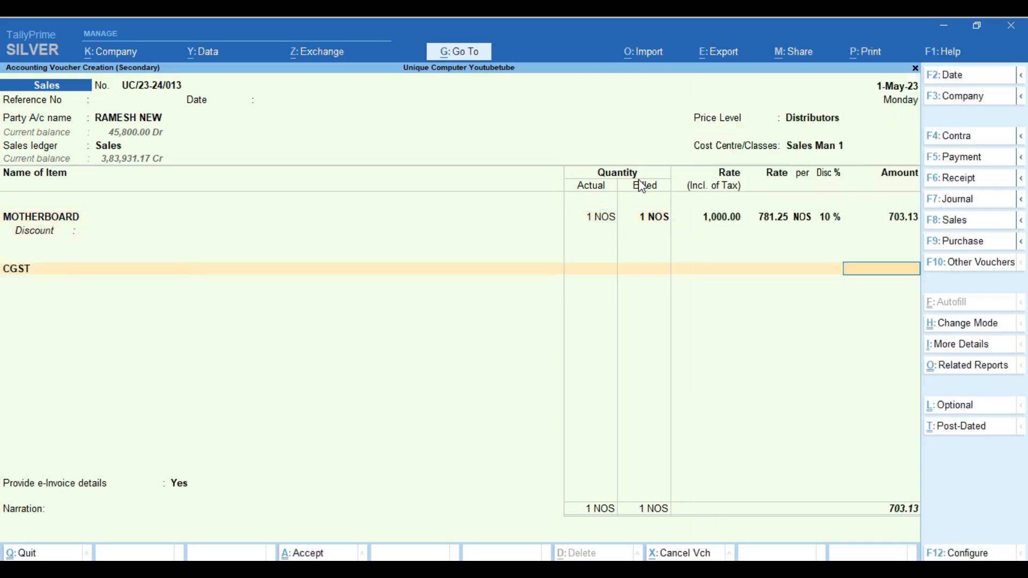
text(SG)
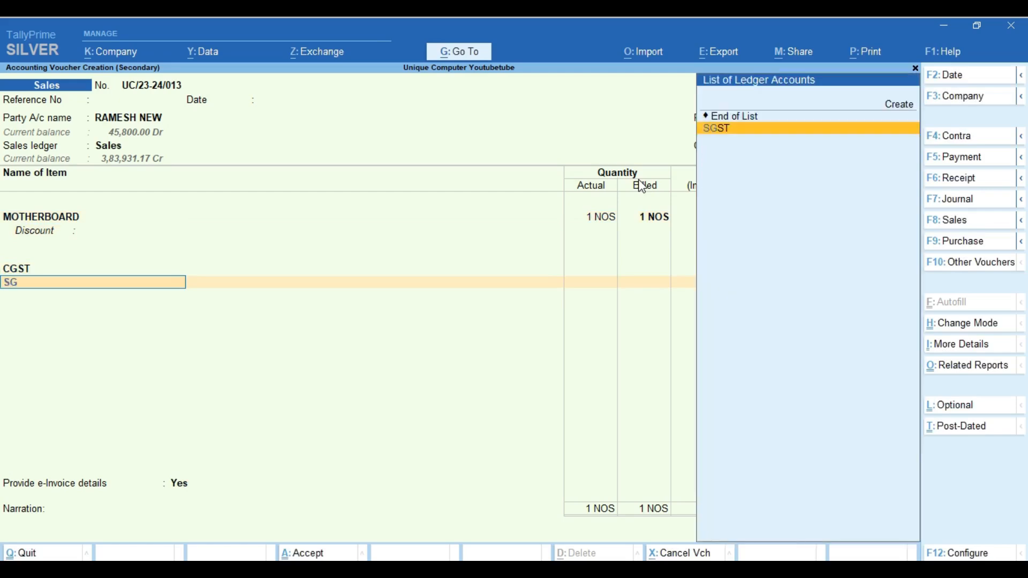
key(Return)
text(IG)
key(Return)
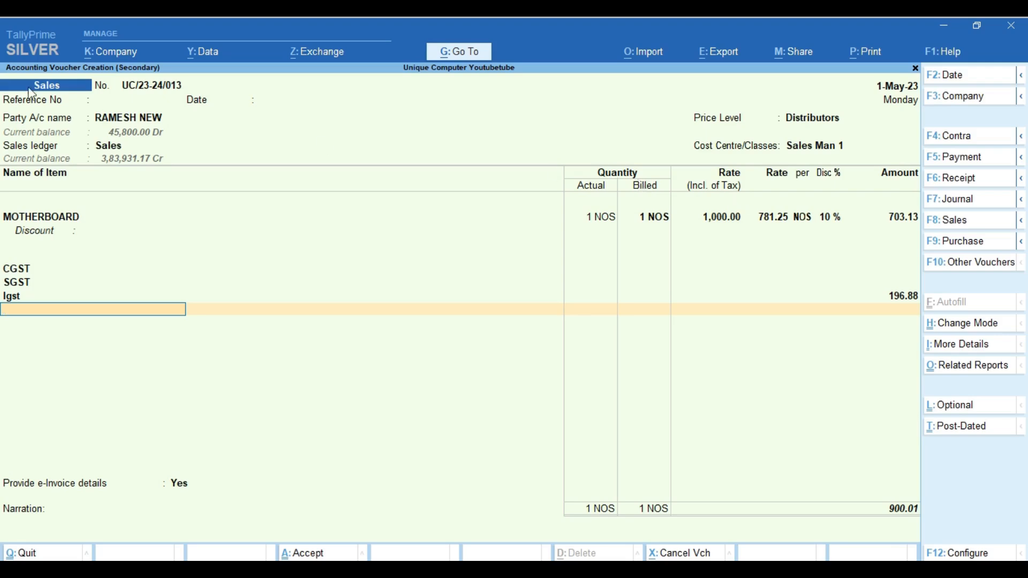
Open the party's ledger master, check its state and registration details, and leave without saving.
click(123, 119)
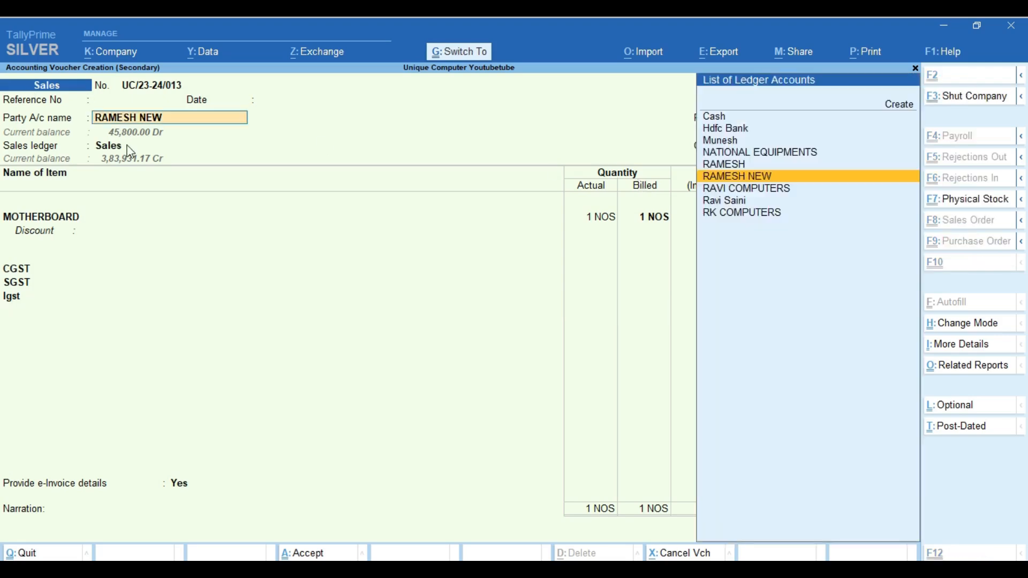
key(ctrl+Return)
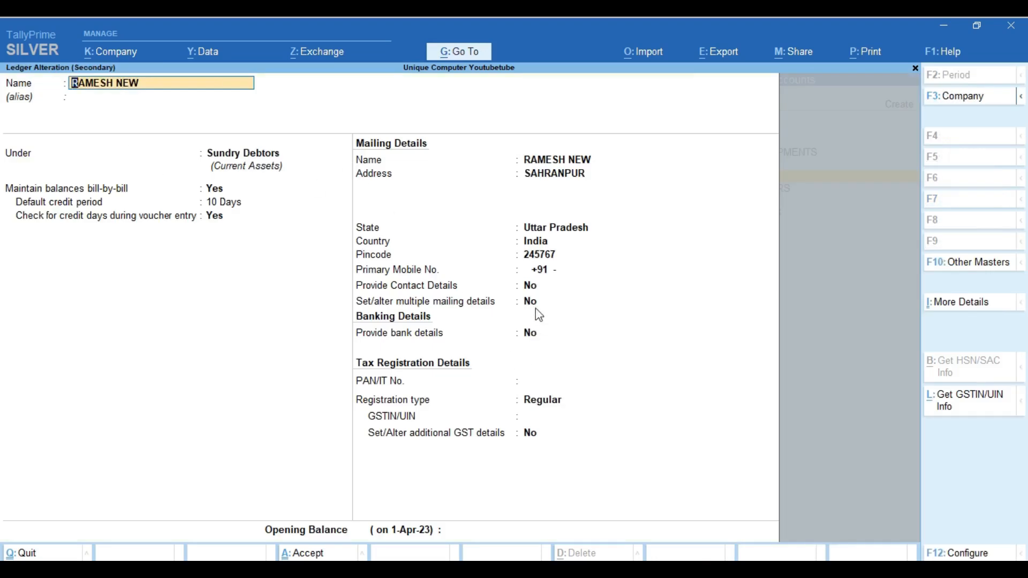
key(BackSpace)
key(Escape)
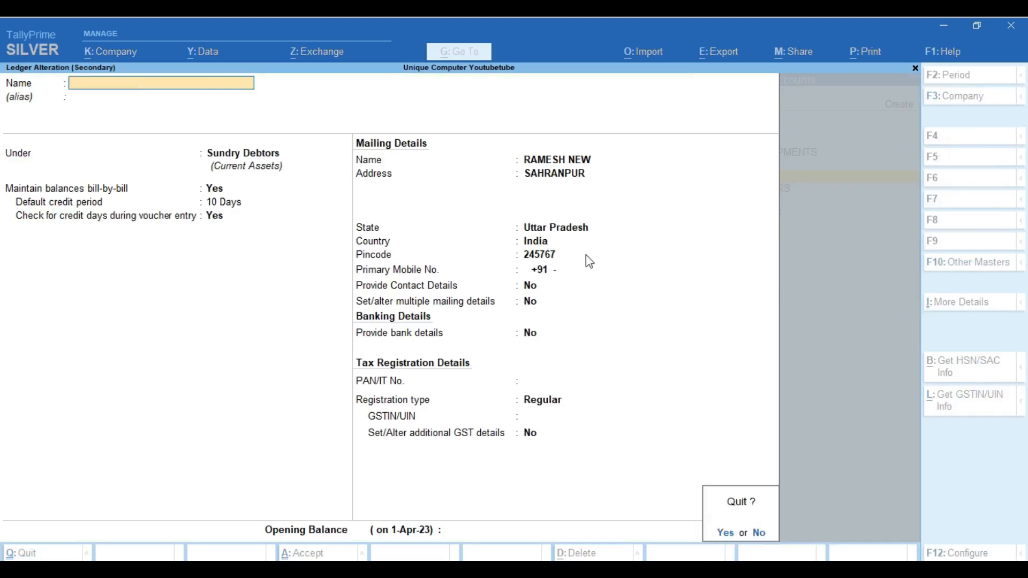
key(Return)
Accept the party details with registration type Regular and place of supply Uttar Pradesh.
key(Return)
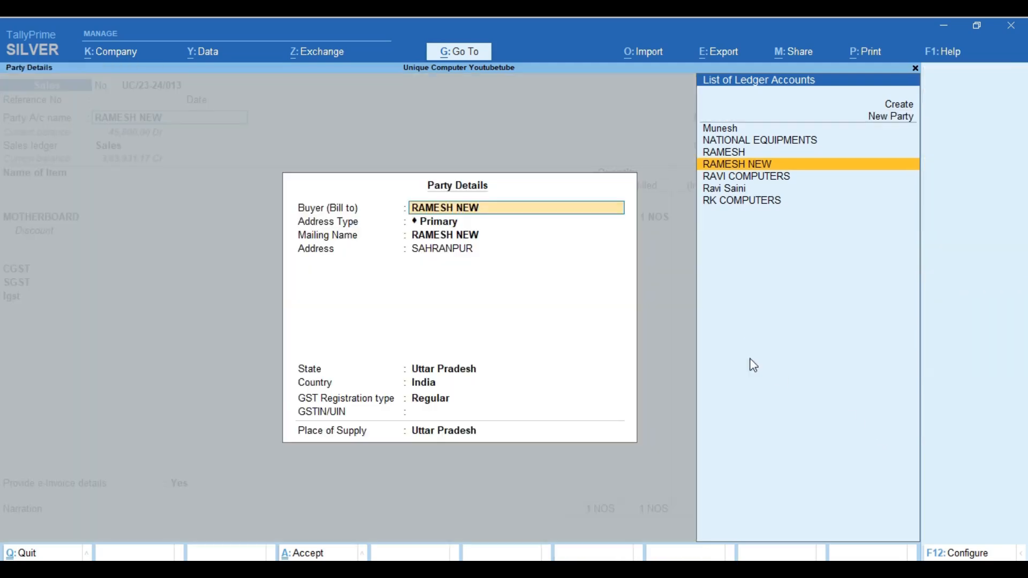
key(Return)
key(Return)
key(Return)
key(Return)
key(Return)
key(Return)
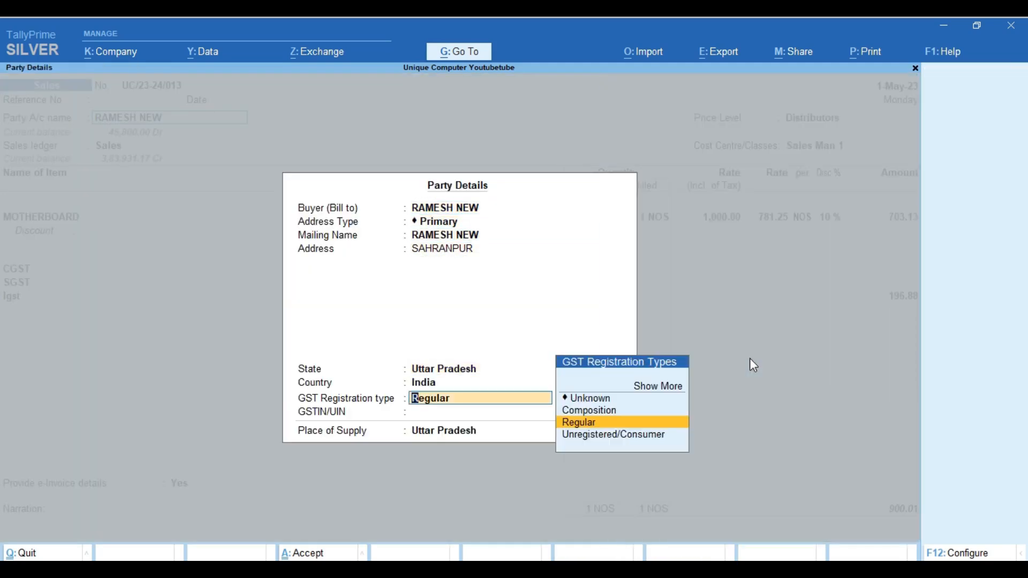
key(Return)
key(Return)
key(Return)
key(Return)
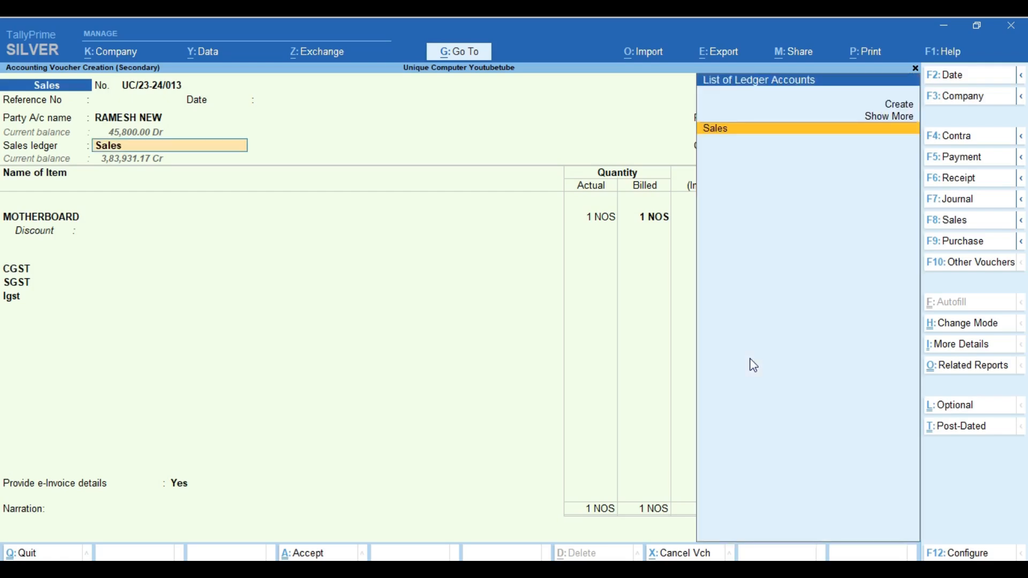
Keep the Sales ledger and confirm the MOTHERBOARD line's quantity, rate and discount.
key(Return)
key(Return)
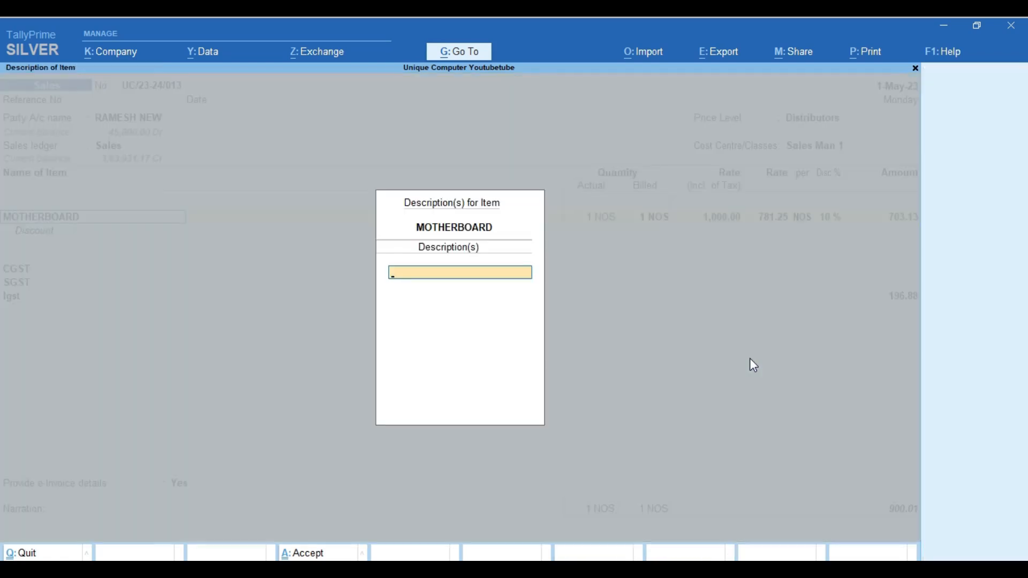
key(Return)
key(Return)
key(Return)
key(Return)
key(Return)
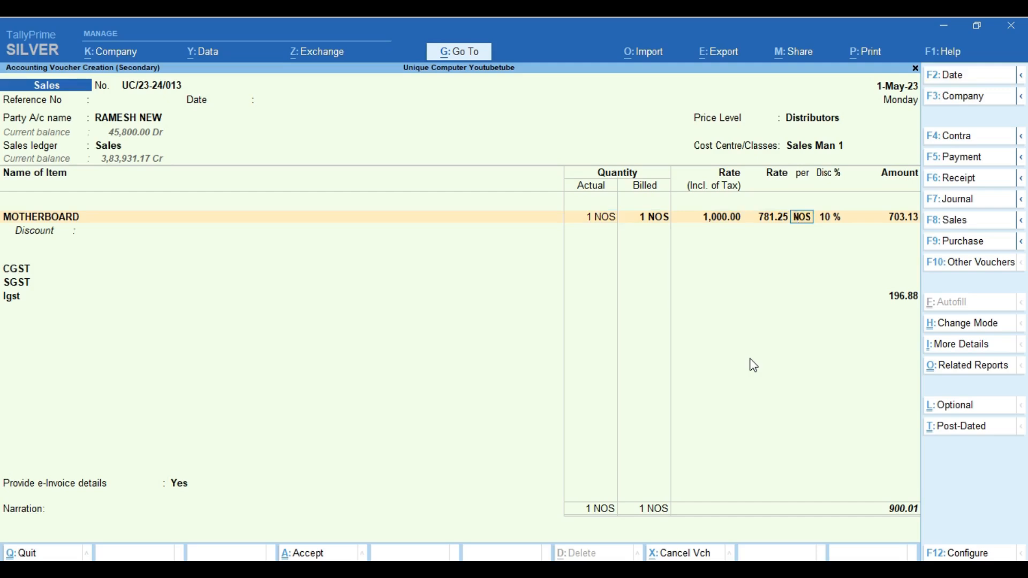
key(Return)
key(Return)
key(Return)
key(Return)
key(Return)
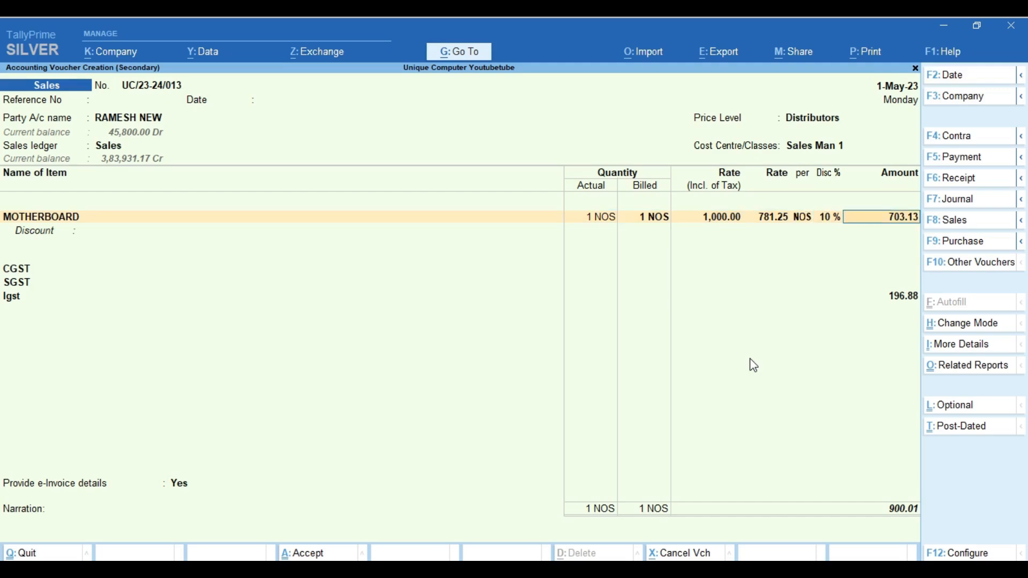
Confirm the remaining tax ledger lines and save the sales voucher.
key(Return)
key(Return)
key(Return)
key(Return)
key(Return)
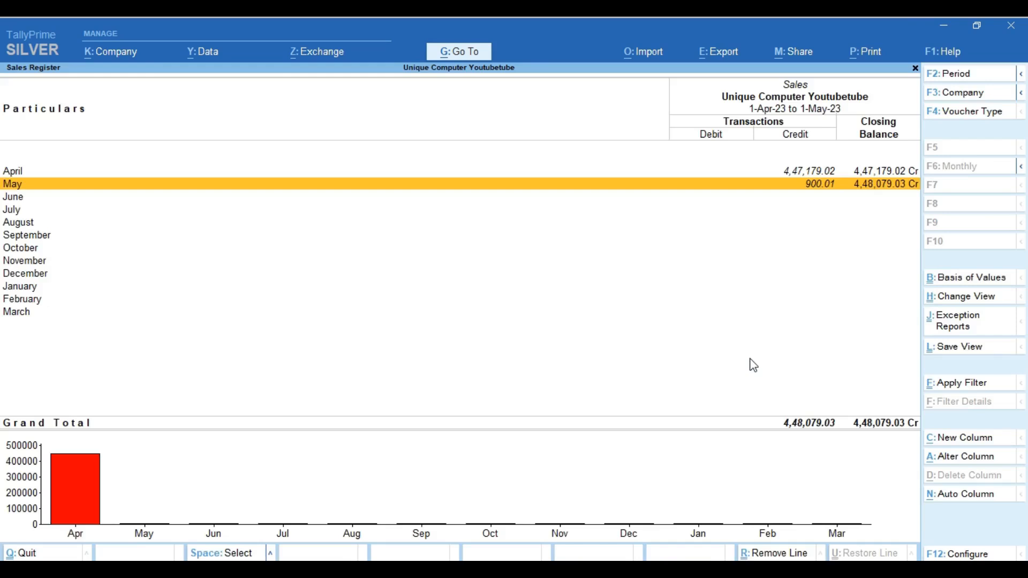
Close the Sales Register and return to the Gateway of Tally.
key(Escape)
key(Escape)
key(Escape)
key(n)
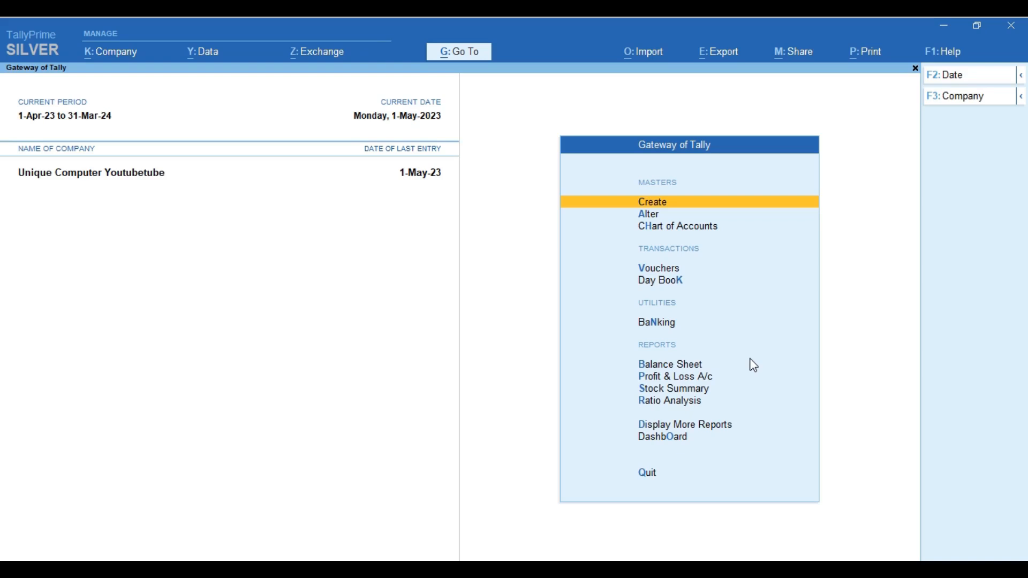
Open the list of GST reports among the additional reports.
key(Down)
key(Down)
key(Down)
key(Down)
key(Down)
key(Down)
key(Down)
key(Down)
key(Down)
key(Down)
key(Down)
key(Down)
key(Down)
key(Down)
key(Up)
key(Up)
key(Up)
key(Up)
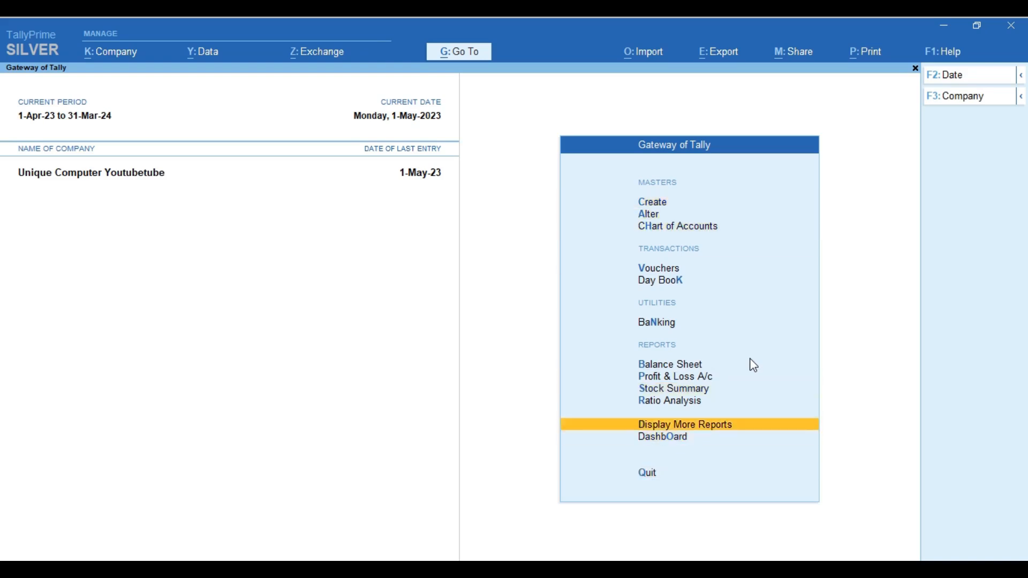
key(Return)
key(Down)
key(Down)
key(Down)
key(Down)
key(Down)
key(Down)
key(Down)
key(Down)
key(Down)
key(Down)
key(Down)
key(Up)
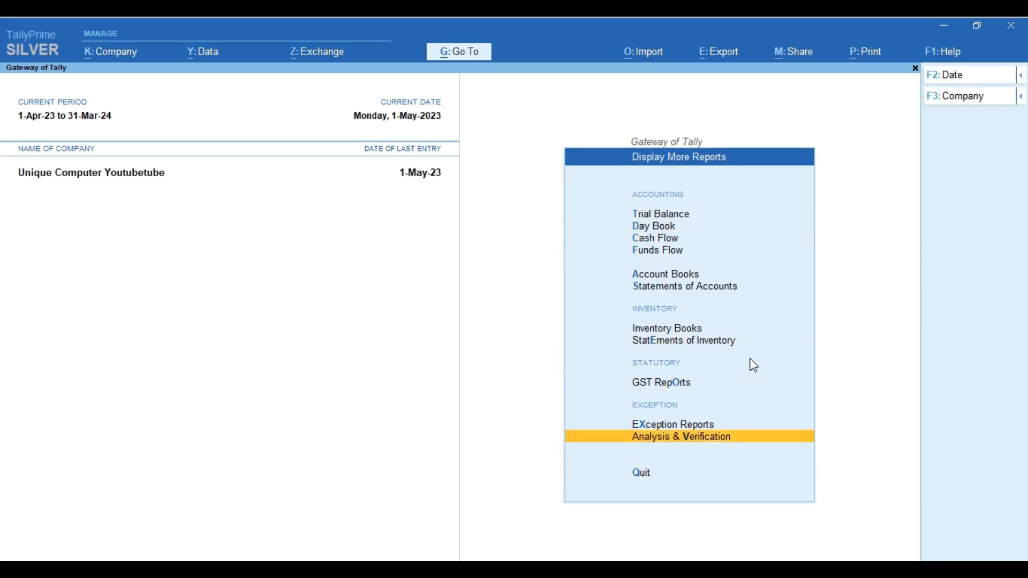
key(Up)
key(Up)
key(Up)
key(Down)
key(Return)
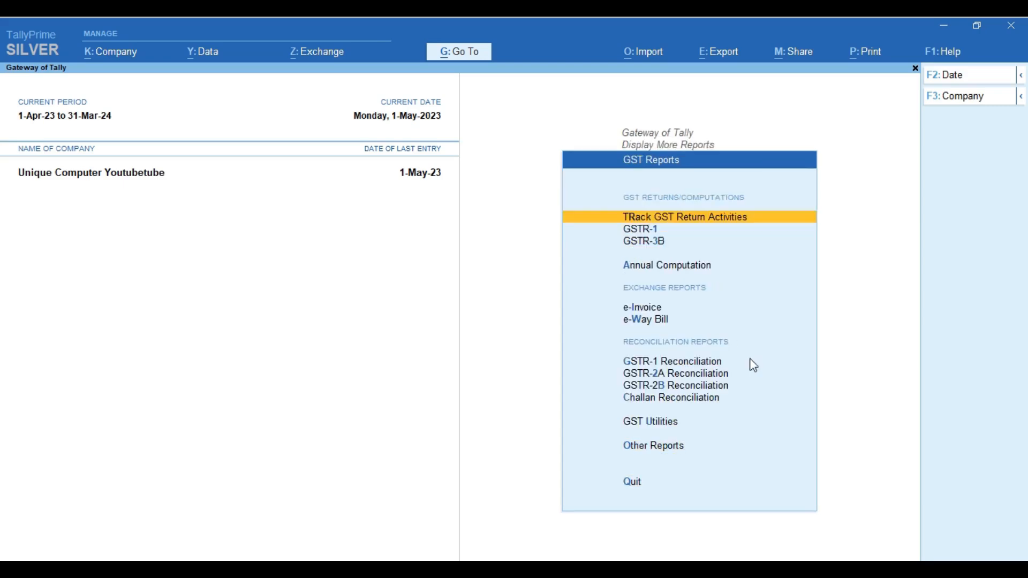
Open the GST Utilities from the list of GST reports.
key(Down)
key(Down)
key(Down)
key(Down)
key(Down)
key(Down)
key(Down)
key(Down)
key(Down)
key(Down)
key(Return)
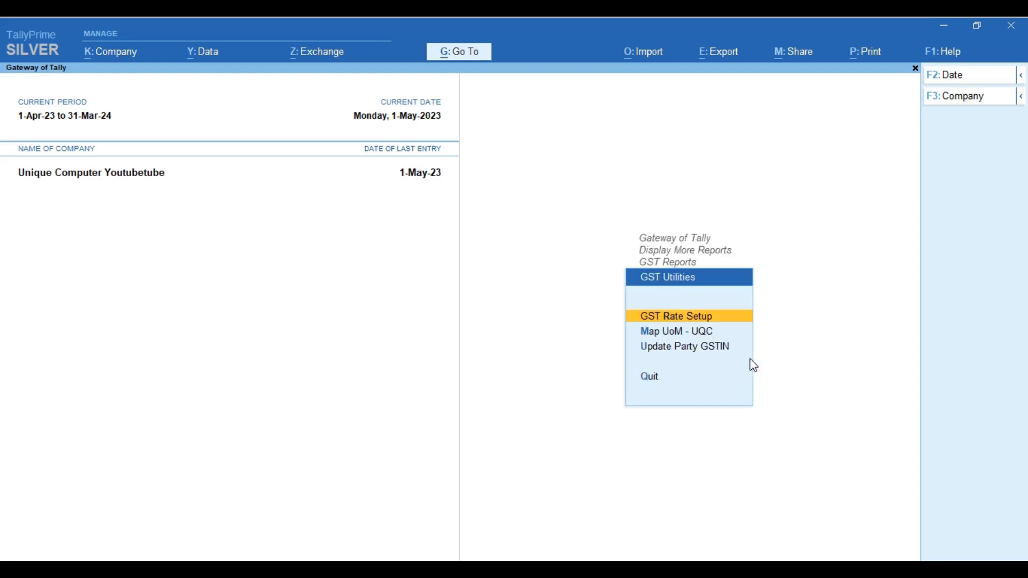
Open GST Rate Setup for the Stock Items masters.
key(Return)
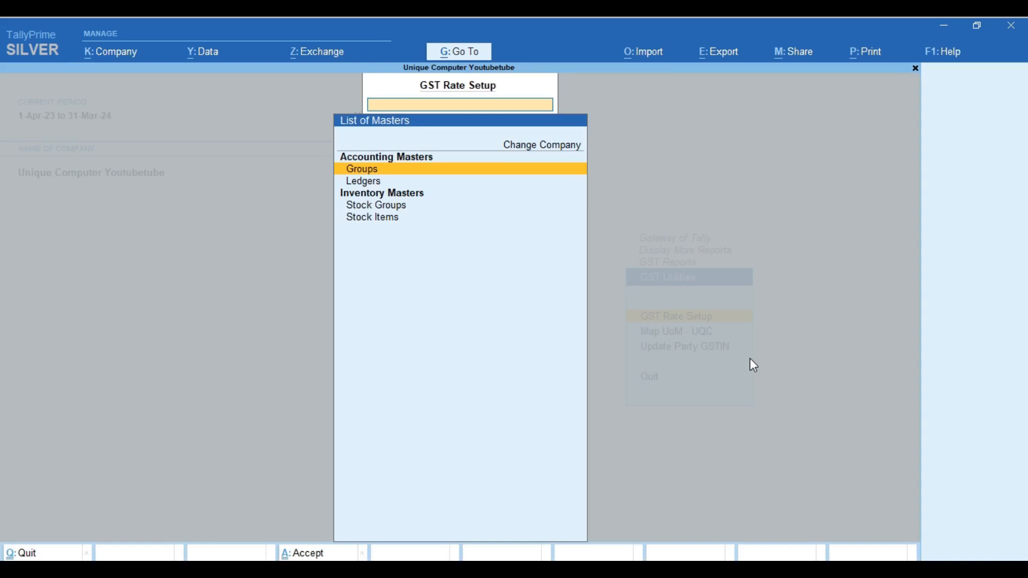
key(Down)
key(Down)
key(Down)
key(Return)
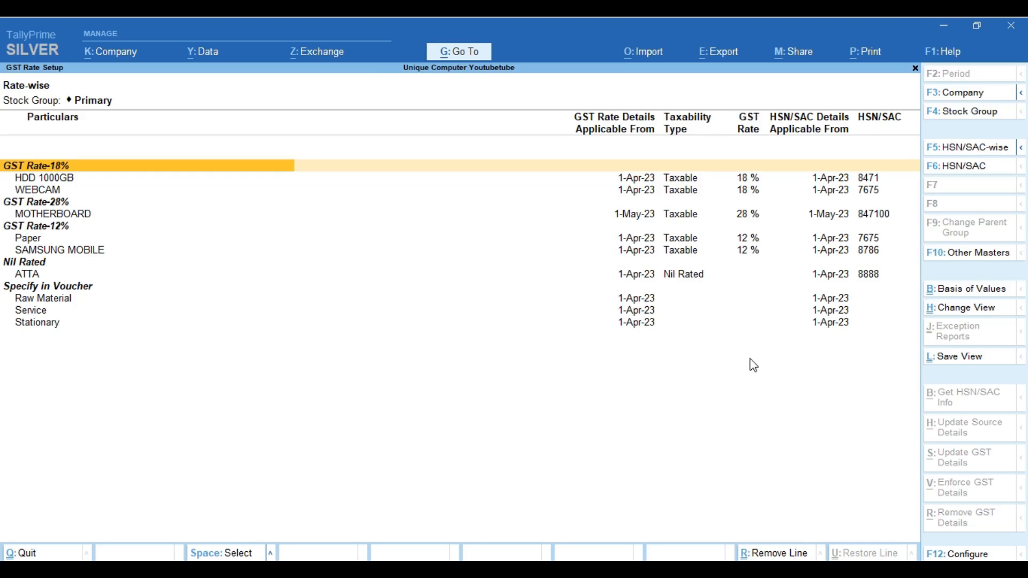
Review how the stock items are grouped by GST rate, including the Nil Rated and Specify in Voucher groups.
click(51, 214)
click(49, 227)
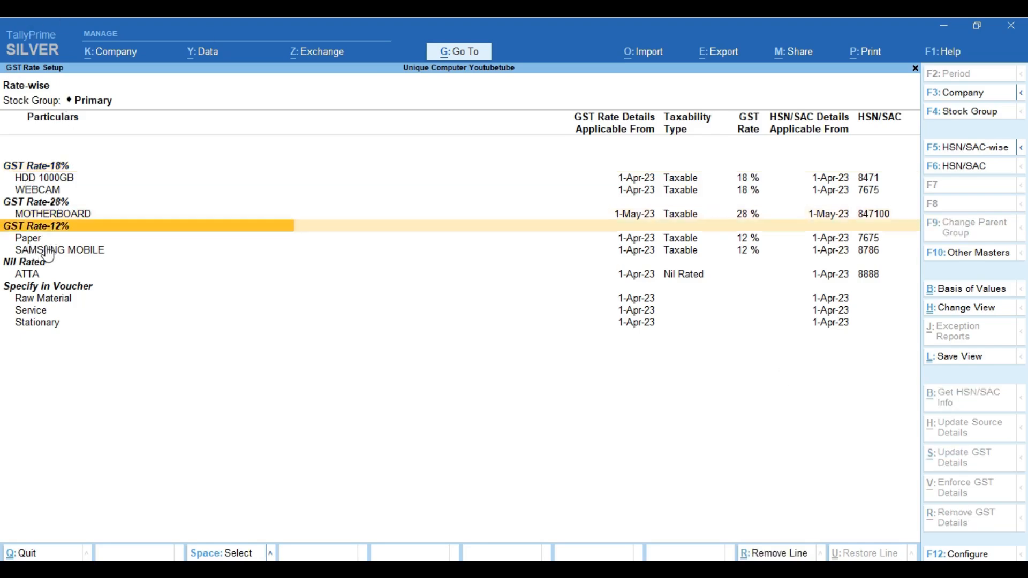
click(33, 264)
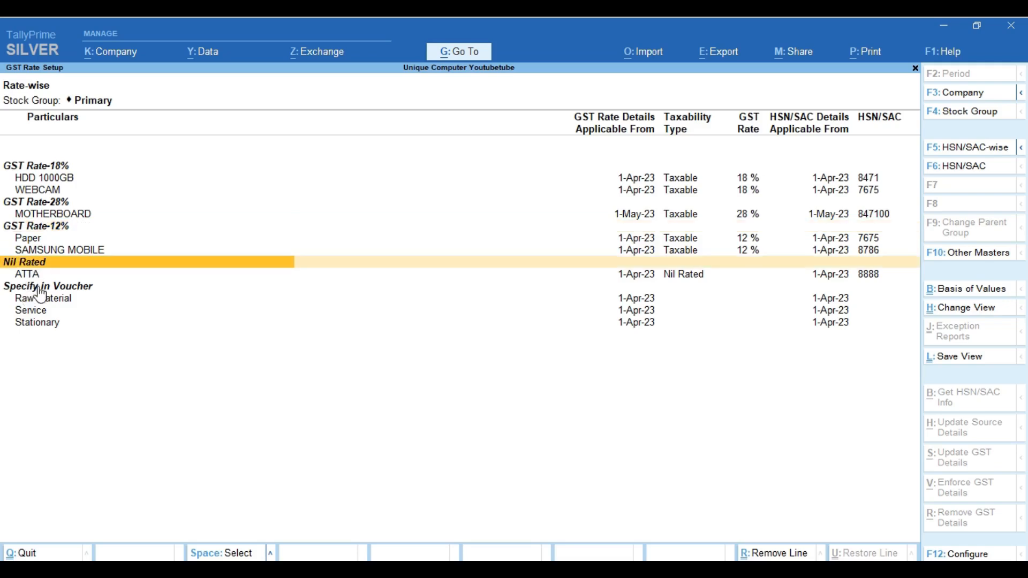
key(Down)
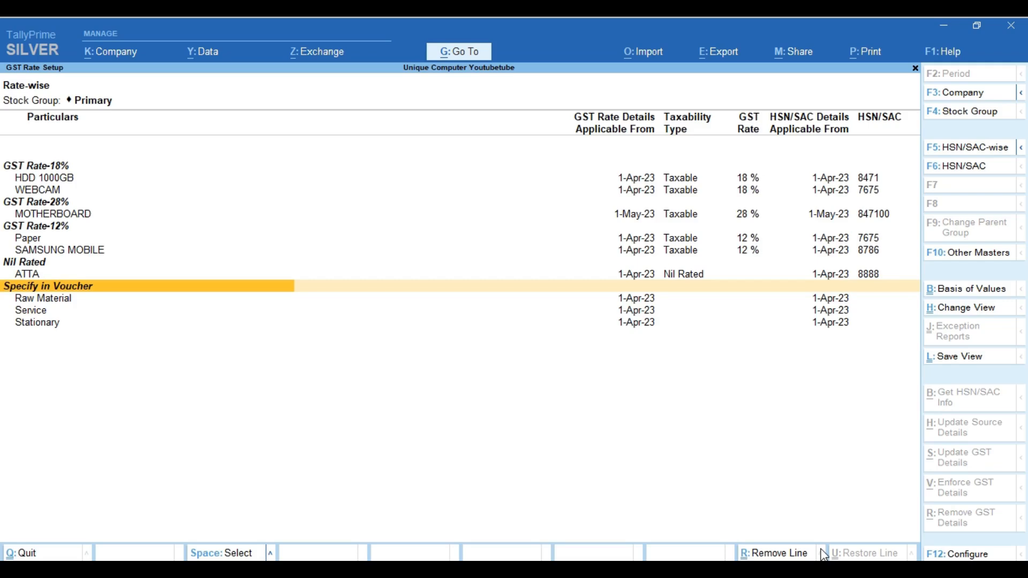
key(Up)
key(Up)
key(Up)
key(Up)
key(Up)
key(Up)
key(Up)
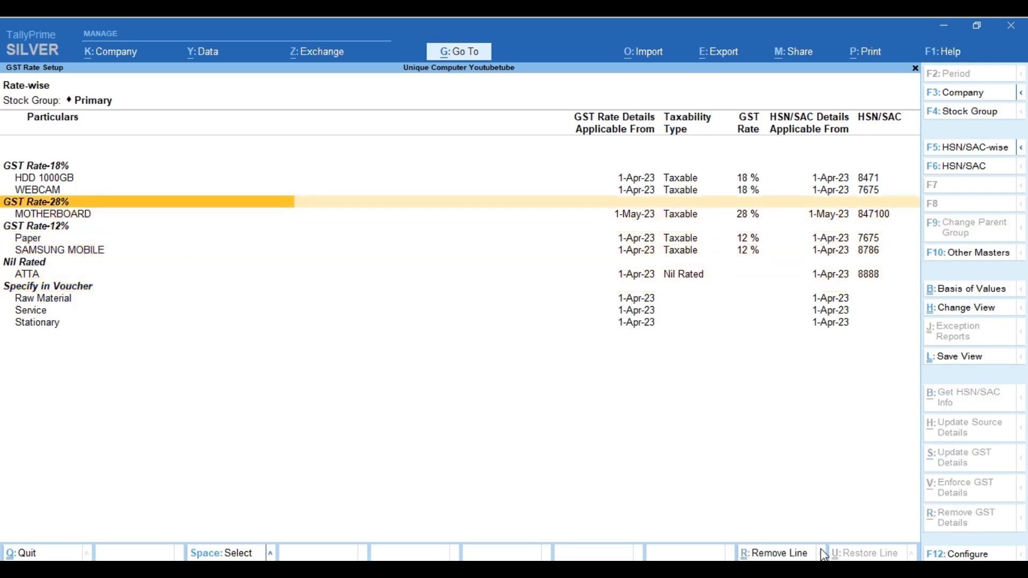
Select the HDD 1000GB and WEBCAM stock items together in the rate-wise list.
key(Up)
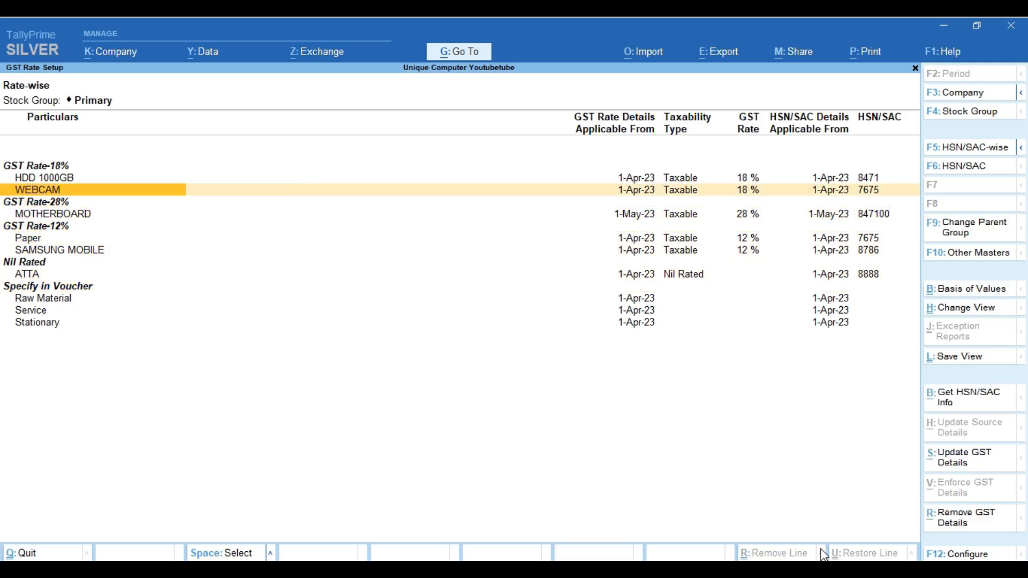
key(shift+Up)
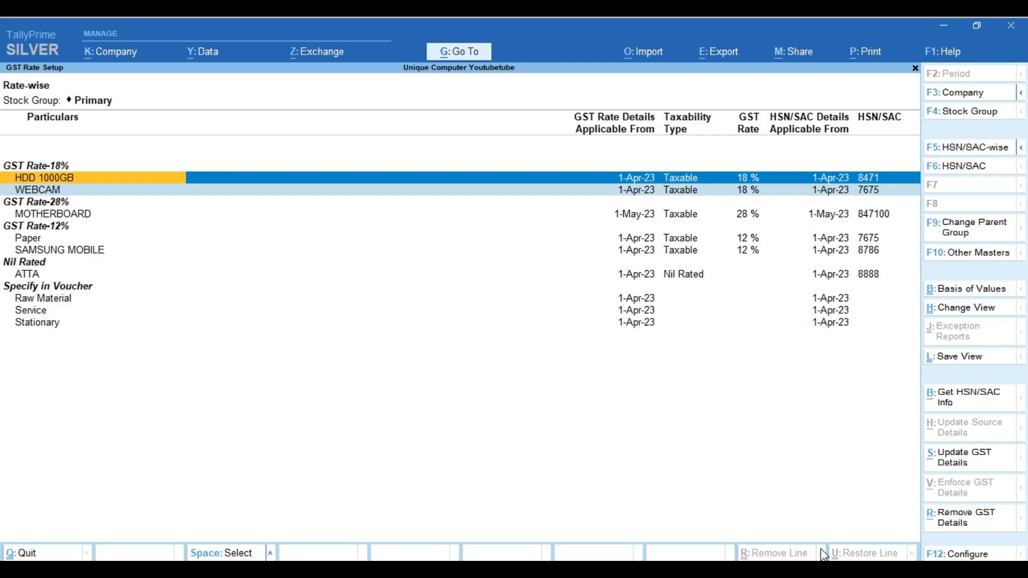
key(shift+Down)
key(shift+Down)
key(shift+Down)
key(shift+Down)
key(shift+Down)
key(shift+Down)
key(shift+Down)
key(shift+Down)
key(shift+Up)
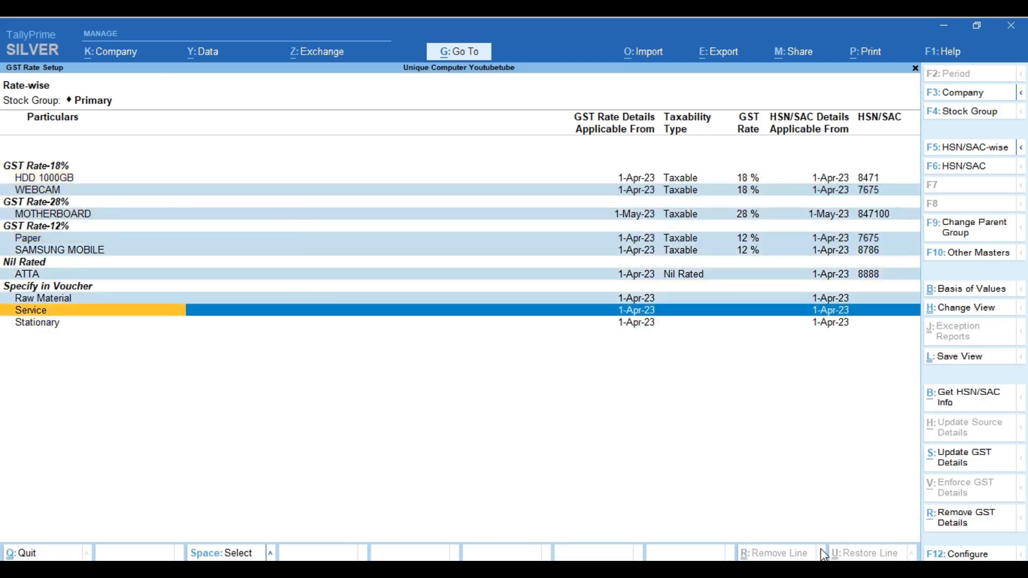
key(shift+Up)
key(shift+Up)
key(shift+Up)
key(shift+Up)
key(shift+Up)
key(shift+Up)
key(shift+Up)
key(shift+Up)
key(shift+Up)
key(shift+Up)
key(shift+Up)
key(shift+Up)
key(Down)
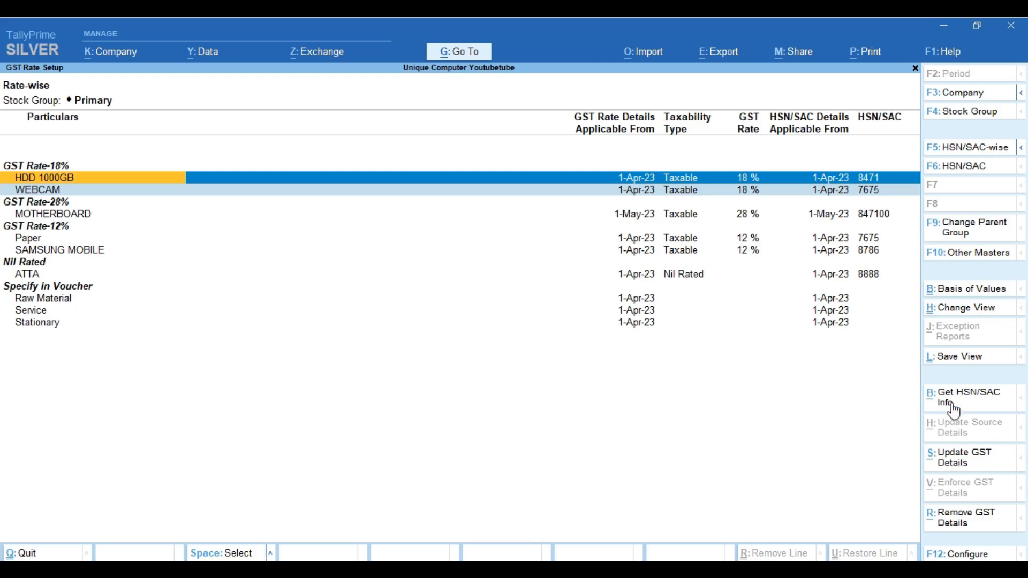
Update the selected items' GST details with HSN/SAC 4500 specified directly, effective from 1 May 2023.
click(955, 469)
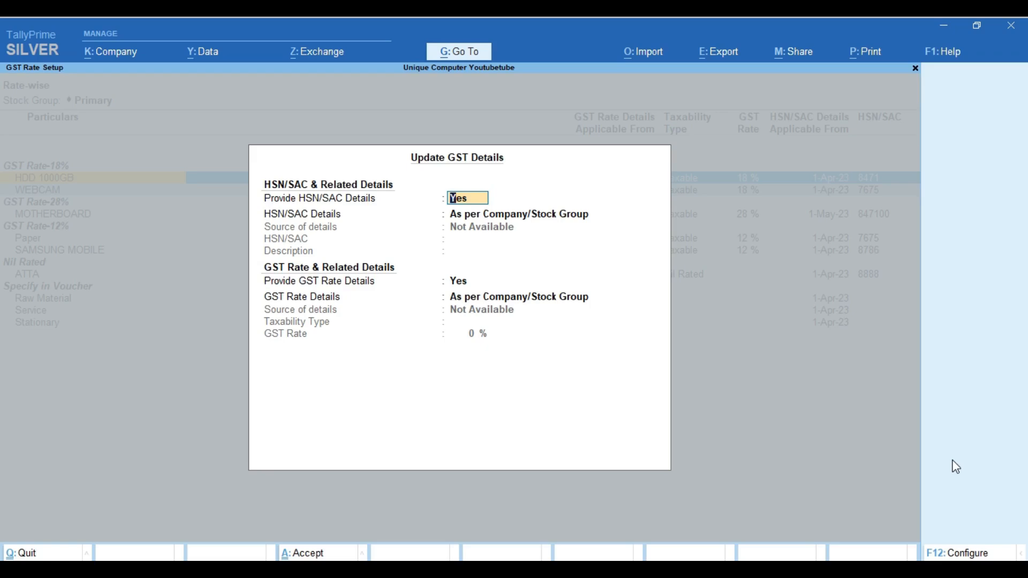
key(Return)
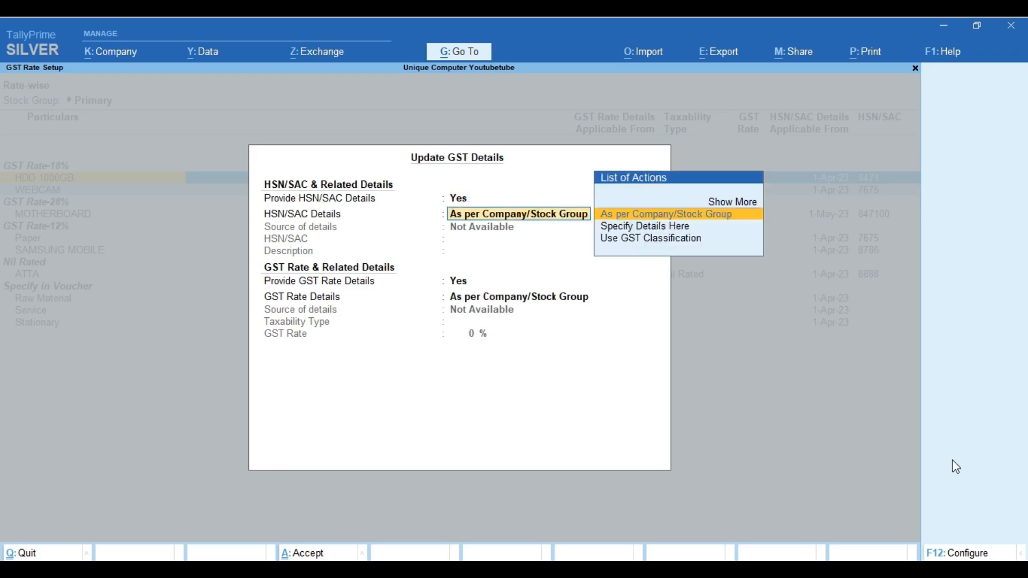
key(Down)
key(Return)
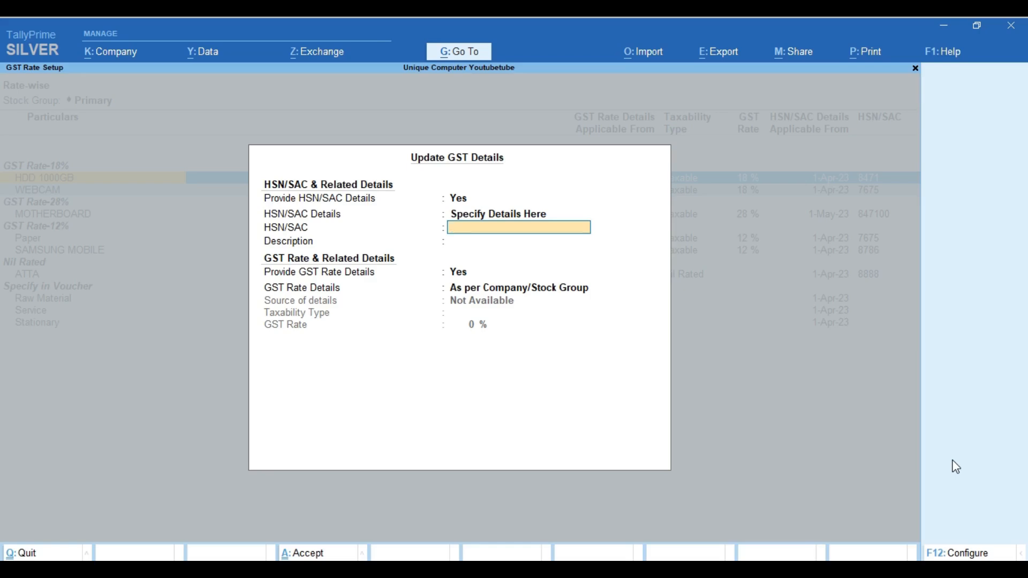
text(4500)
key(Return)
key(ctrl+a)
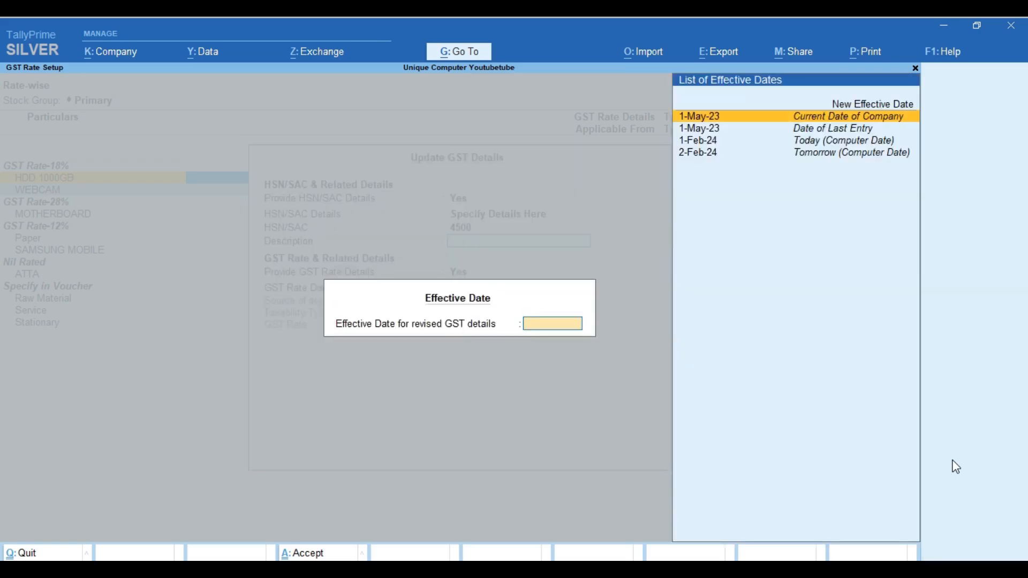
key(Up)
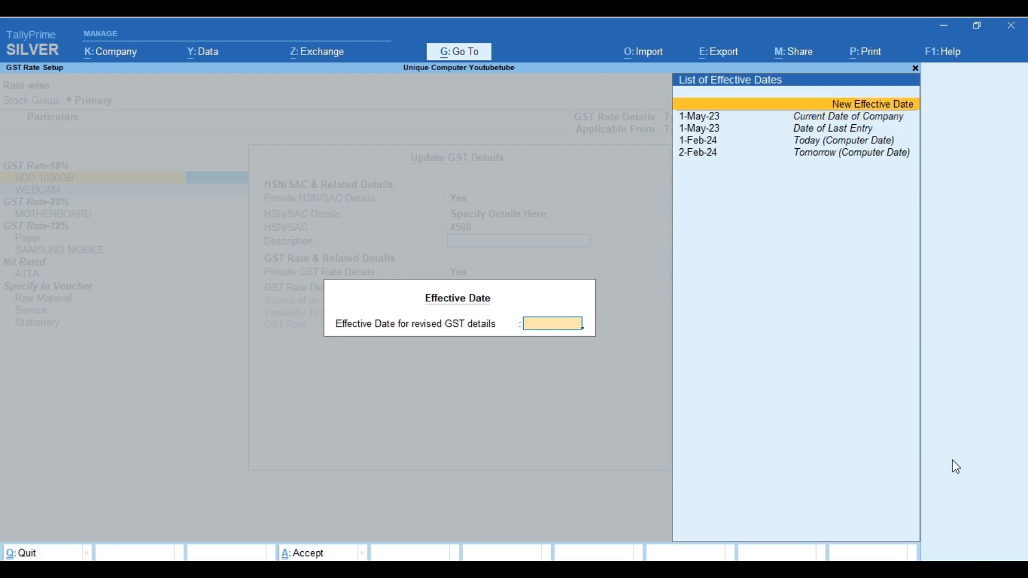
key(Return)
text(1-5)
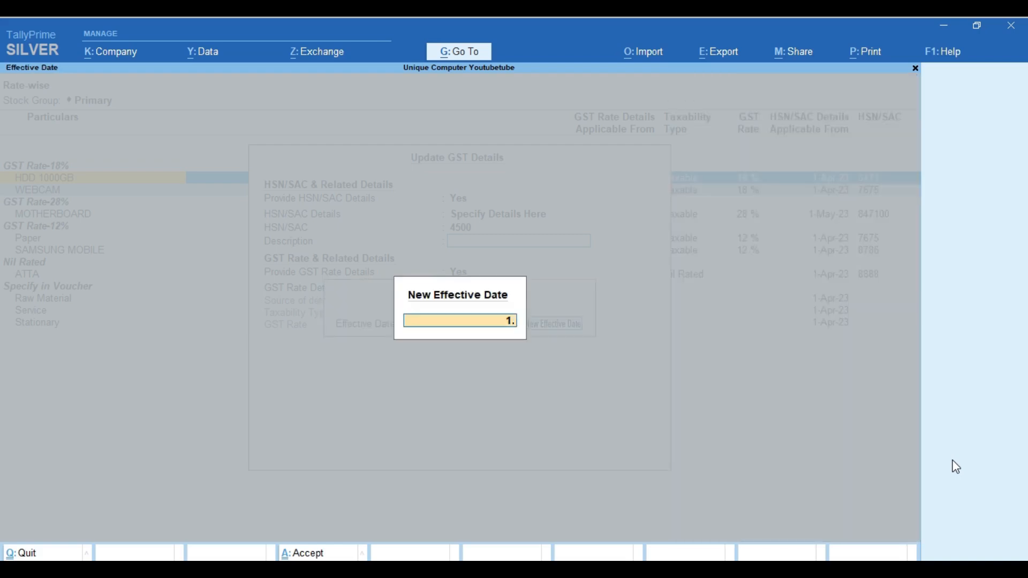
key(Return)
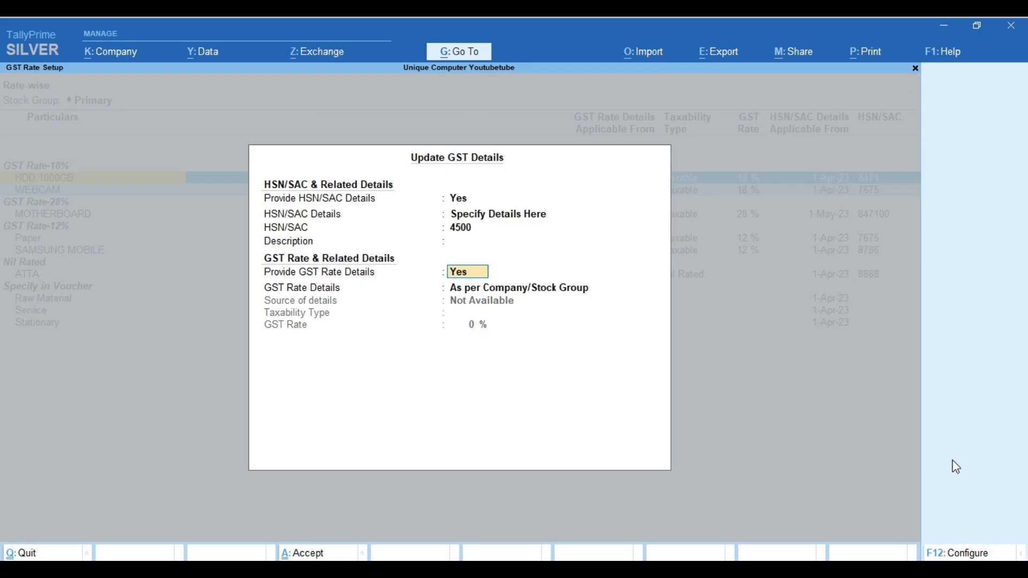
Specify a Taxable GST rate of 5% for the selected items, effective from 1 May 2023, and save.
key(Return)
key(Down)
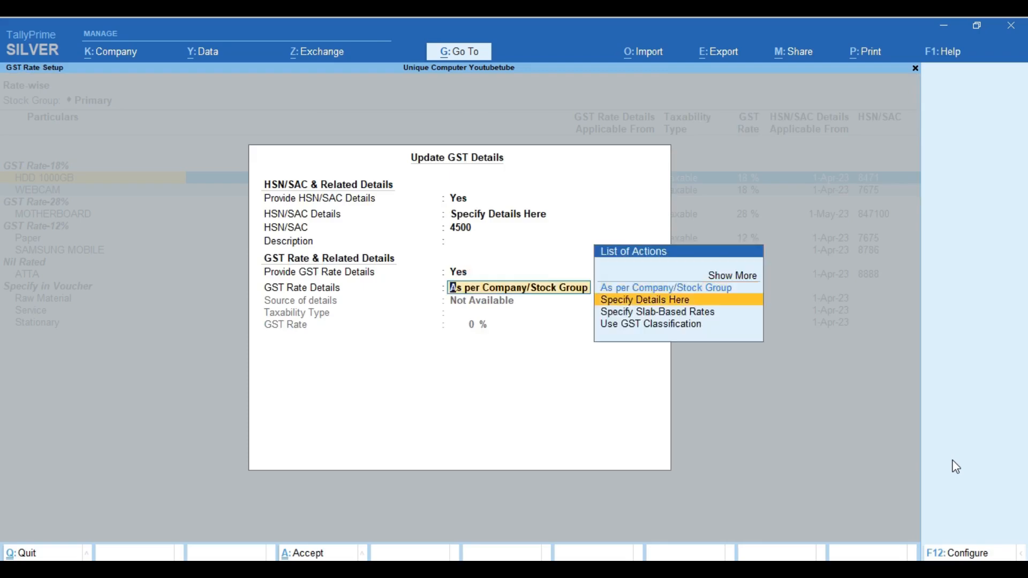
key(Return)
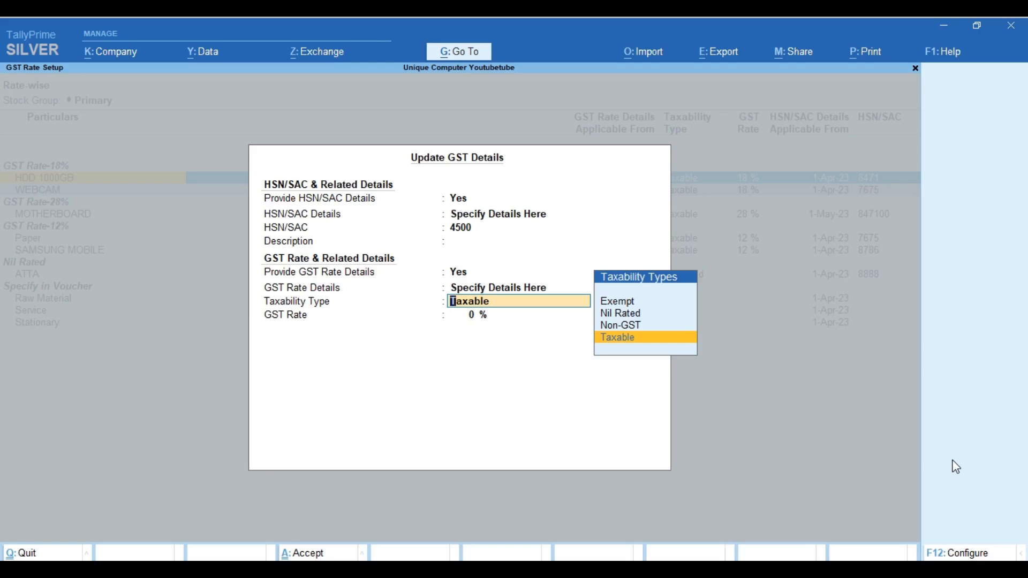
key(Return)
text(5)
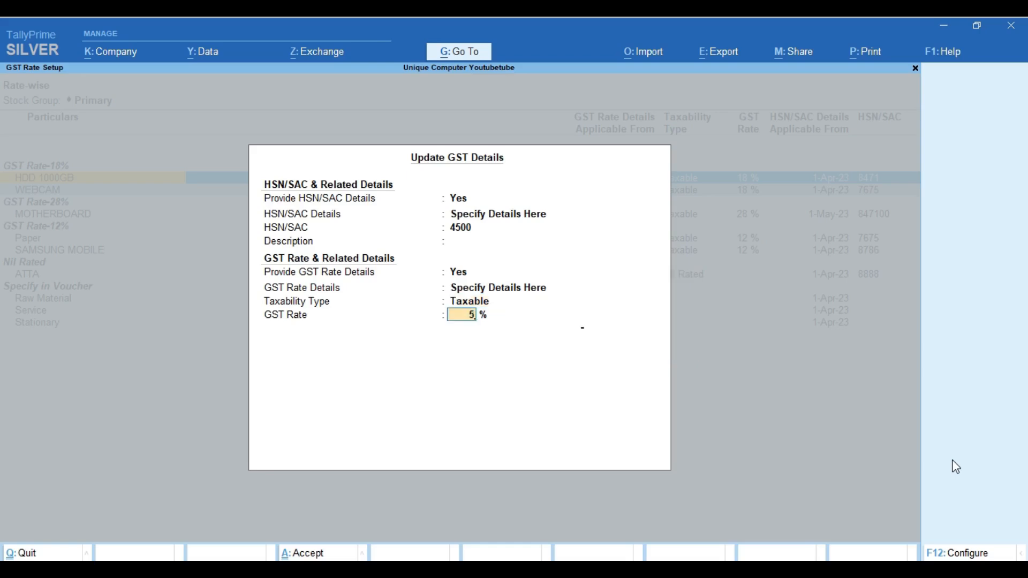
key(Return)
key(Up)
key(Return)
text(1.)
text(6)
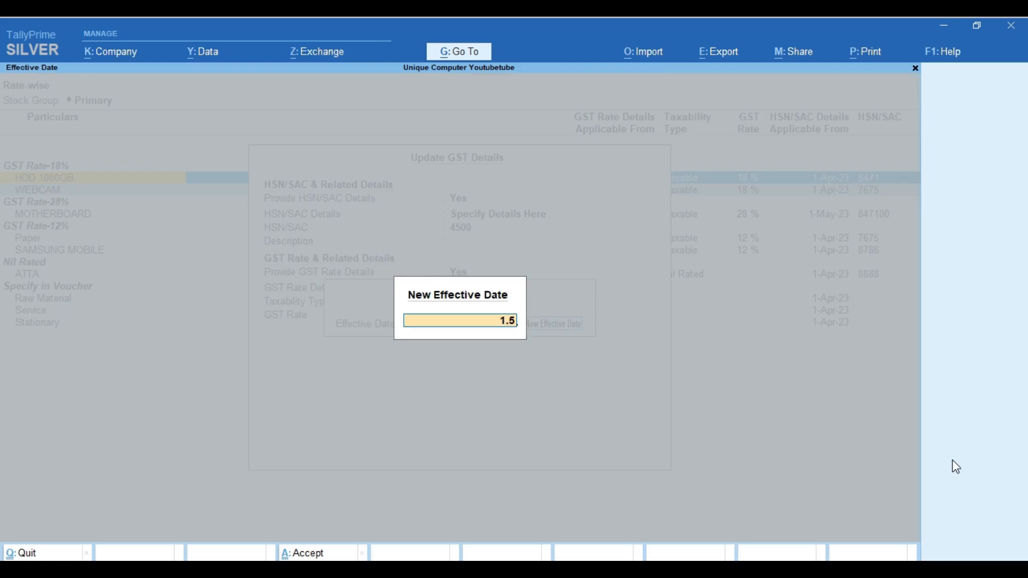
key(Return)
key(Return)
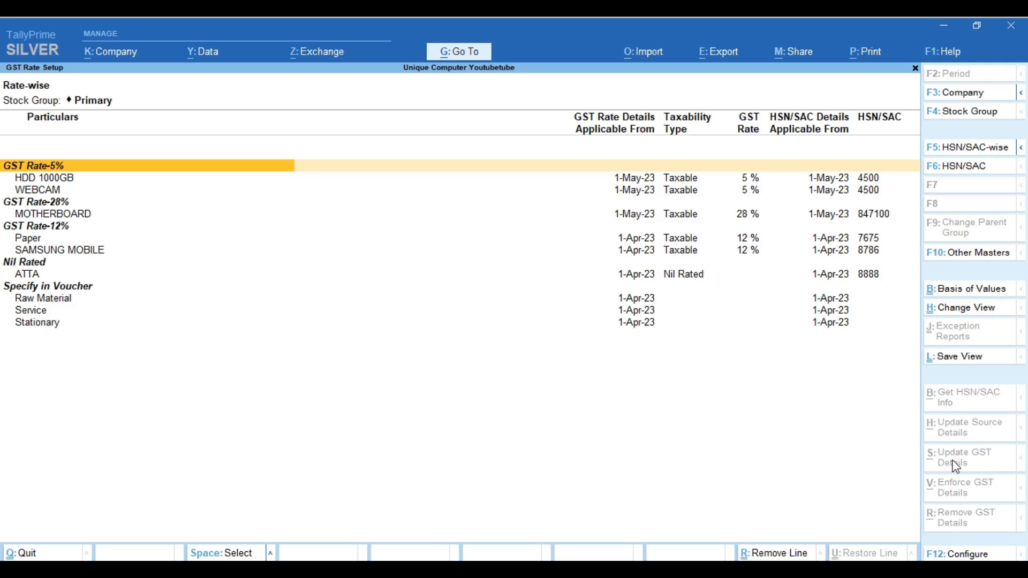
Check the revised GST rates, HSN codes and applicable dates in the rate-wise stock item list, then leave it.
key(Down)
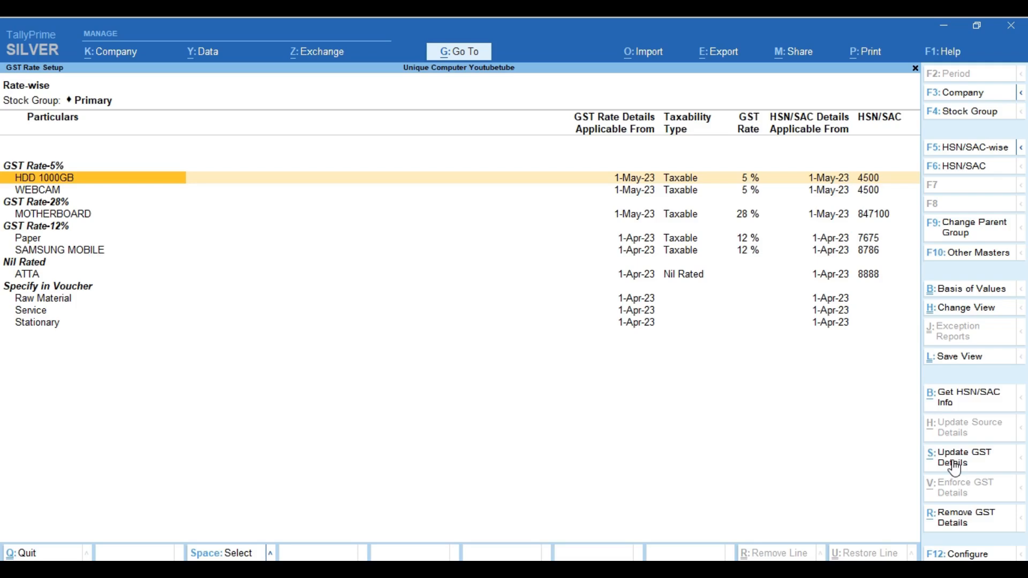
key(Down)
key(Down)
key(Down)
key(Down)
key(Down)
key(Down)
key(Down)
key(Down)
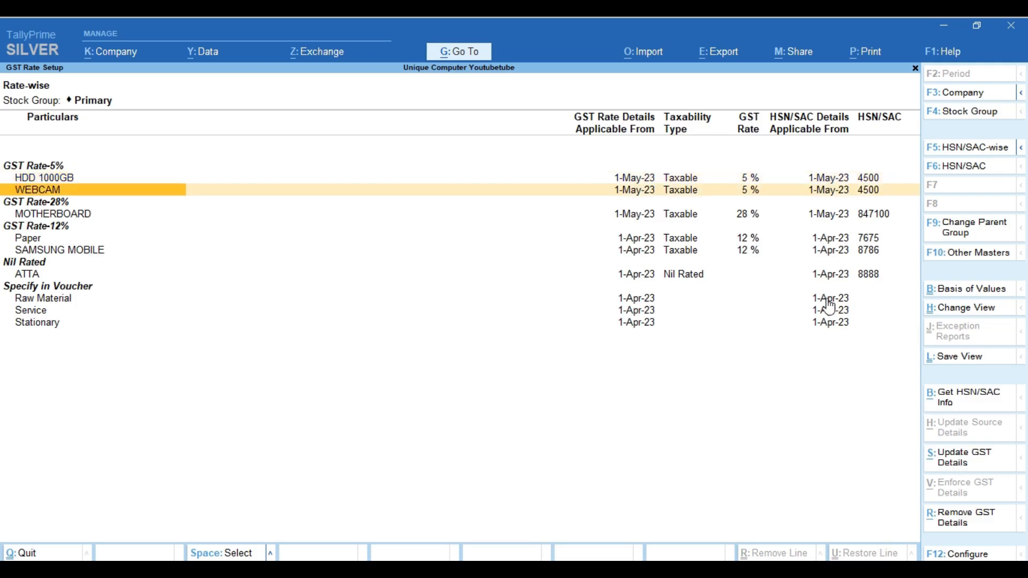
key(Up)
key(Up)
key(Up)
key(Down)
key(Down)
key(Down)
key(Down)
key(Down)
key(Down)
key(Up)
key(Up)
key(Up)
key(Up)
key(Up)
key(Up)
key(Up)
key(Up)
key(Up)
key(Up)
key(Up)
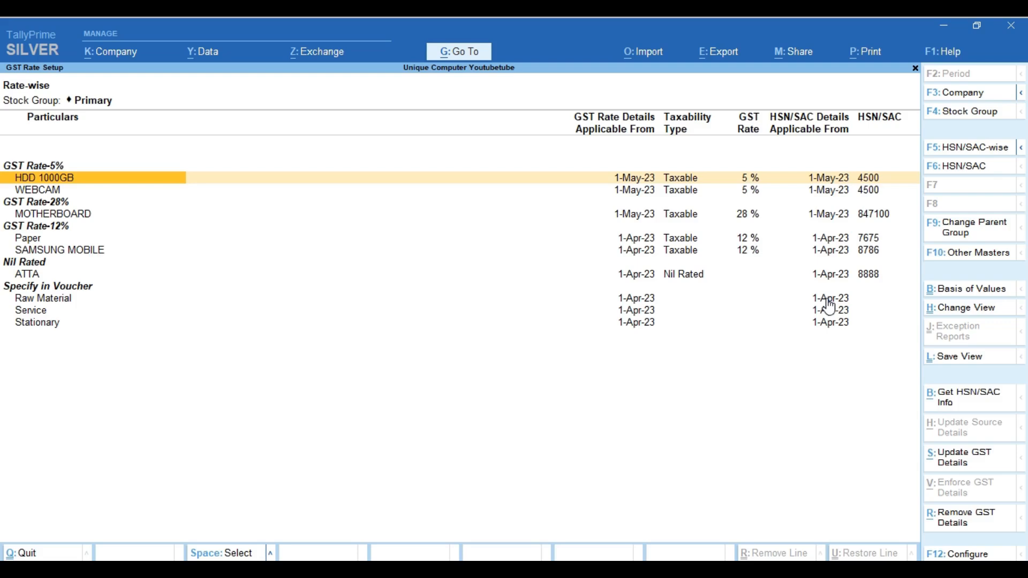
key(Escape)
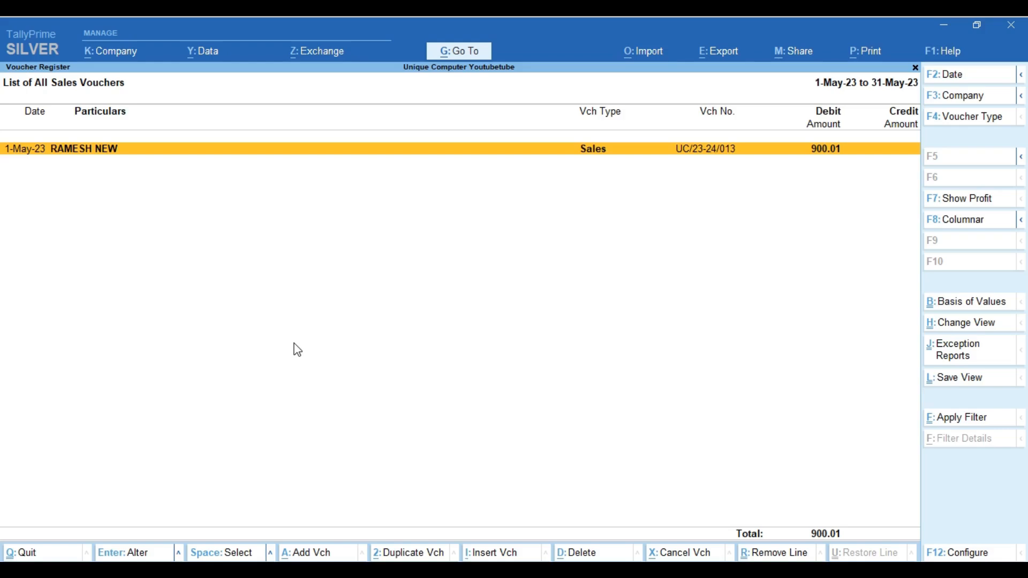
Add a new sales voucher from the May register and go to its party account, leaving the reference blank.
key(alt+a)
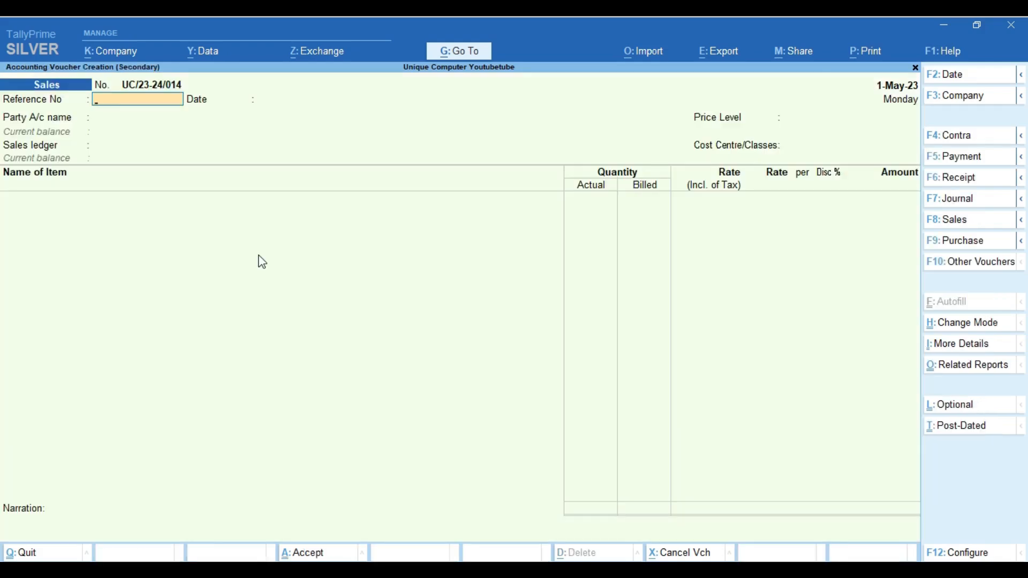
key(Return)
key(Return)
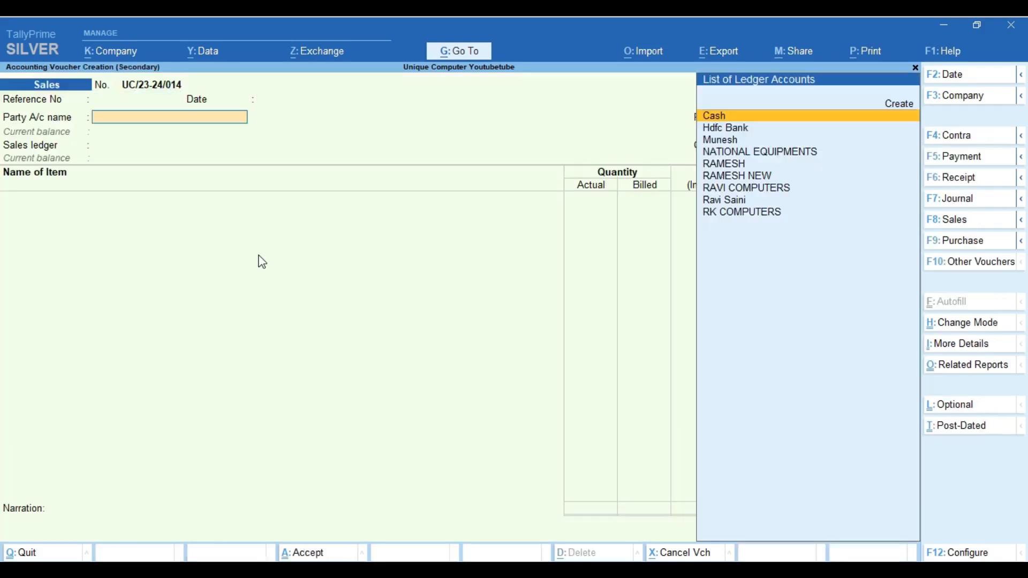
key(Down)
key(Down)
key(Down)
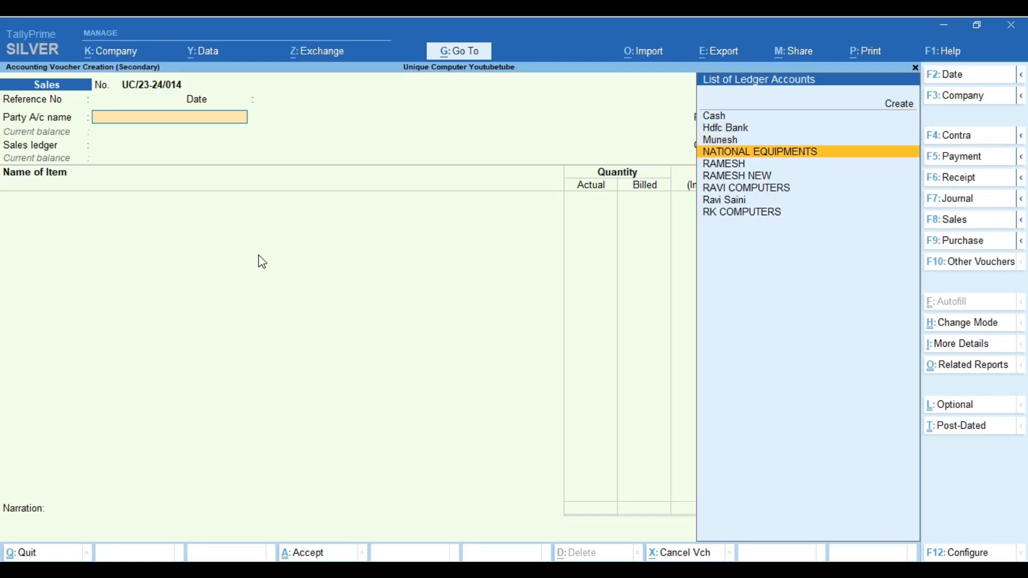
Create a party ledger named RAJIV ELECTRICALS under Sundry Debtors from within the voucher.
key(alt+c)
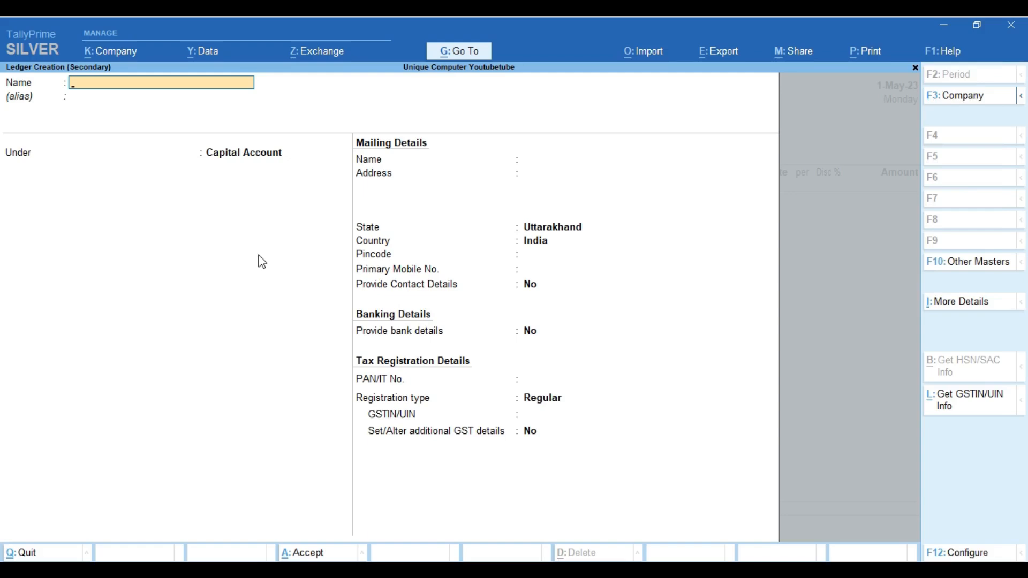
text(RAJIV ELECTRICALS)
key(Return)
key(Return)
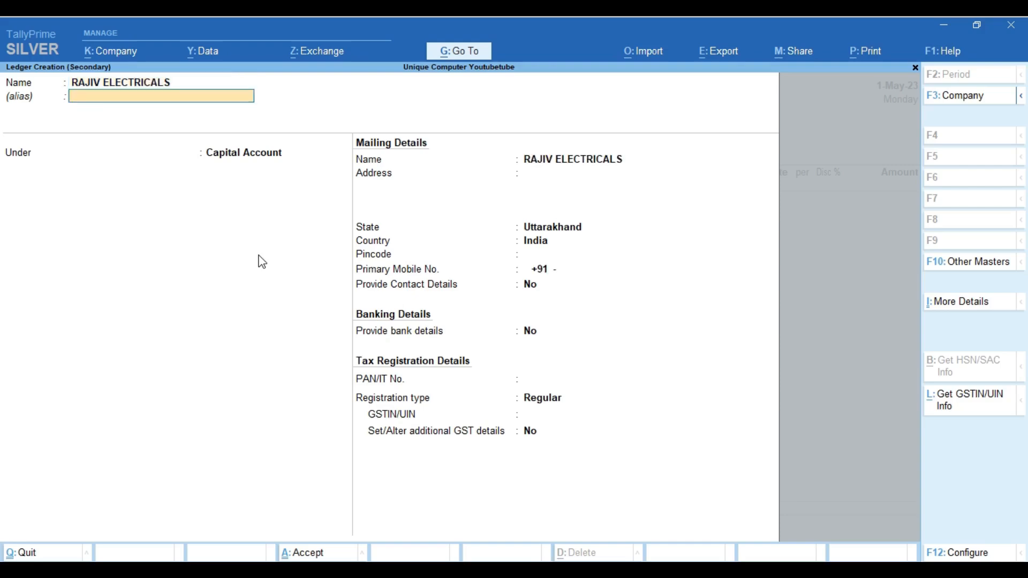
text(DEB)
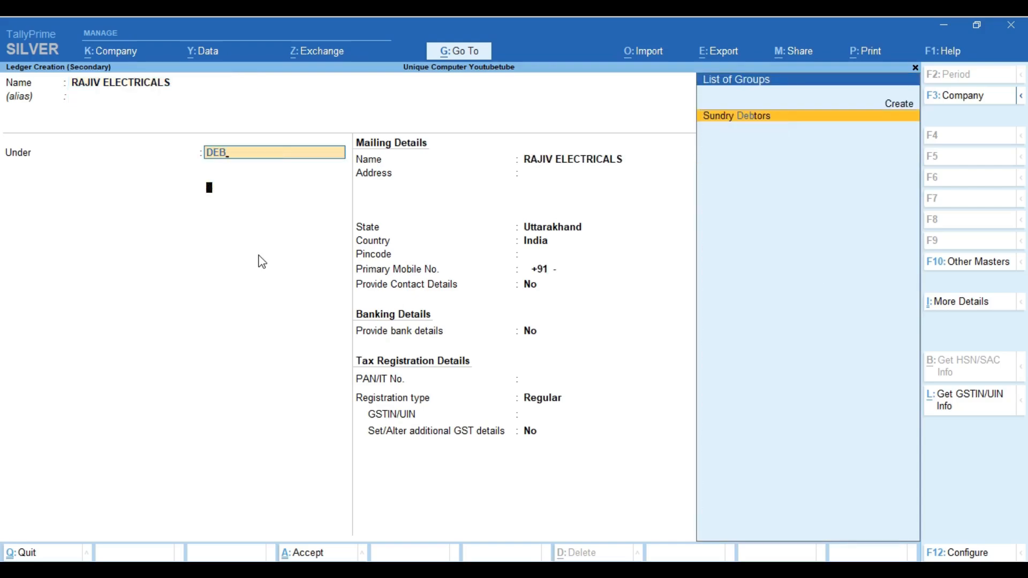
key(Return)
Keep bill-by-bill balances enabled for the ledger and set its default credit period to 10 days.
key(Return)
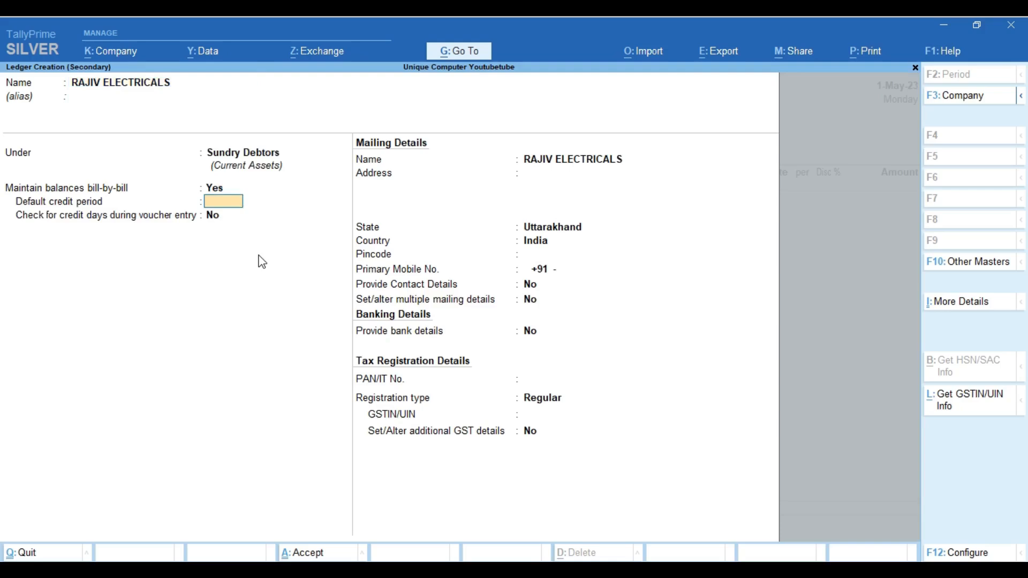
text(10)
key(Return)
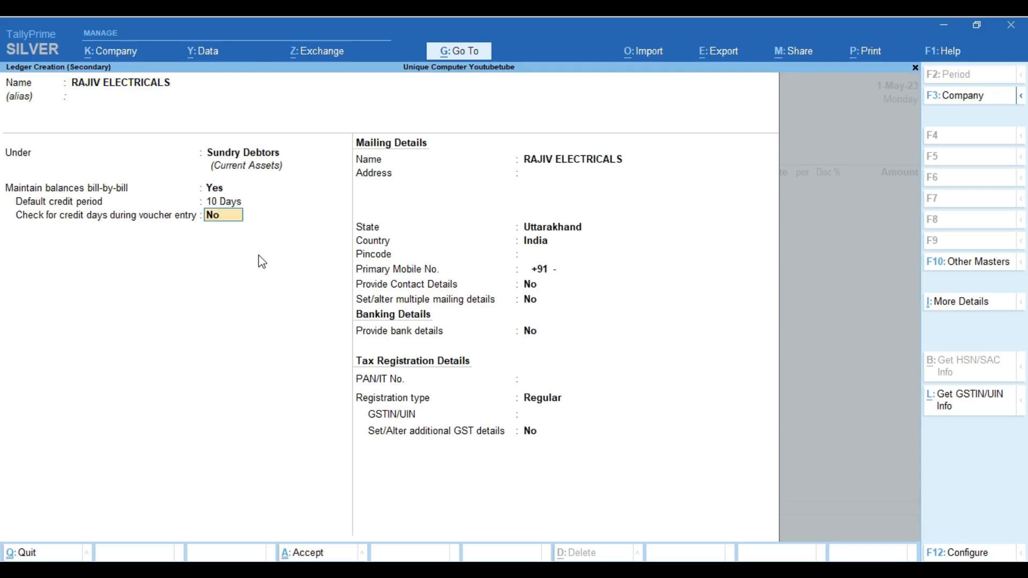
Enable the credit-days check during voucher entry and fill in the ledger's main mailing address and pincode.
text(Yes)
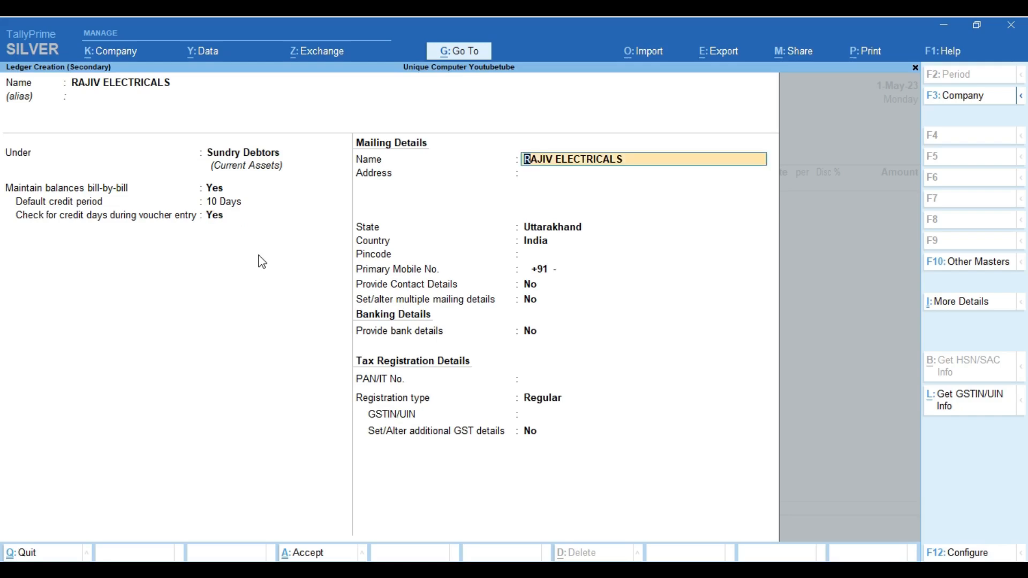
key(Return)
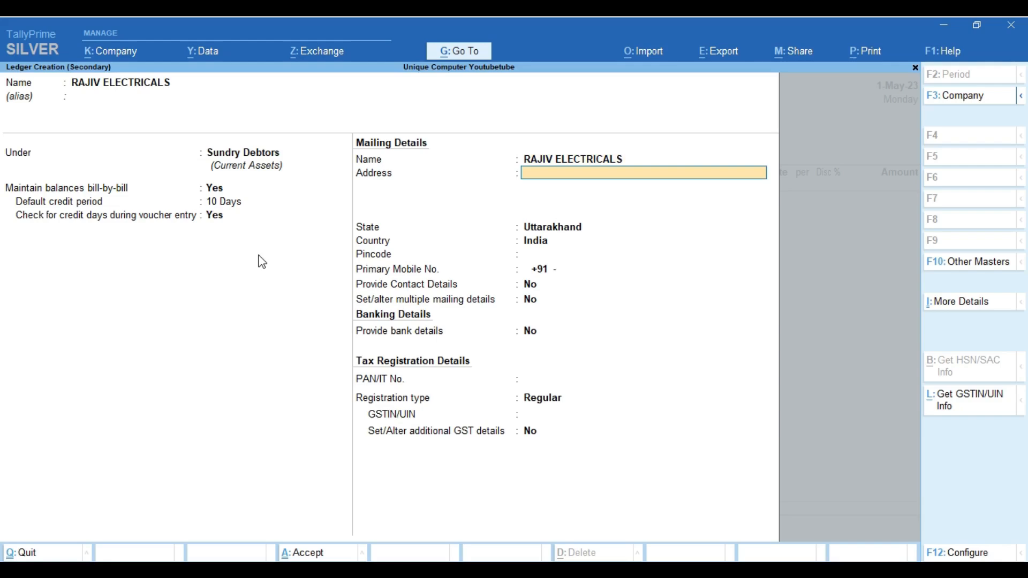
text(DEHRADUN)
key(Return)
key(Return)
key(Return)
key(Return)
text(248001)
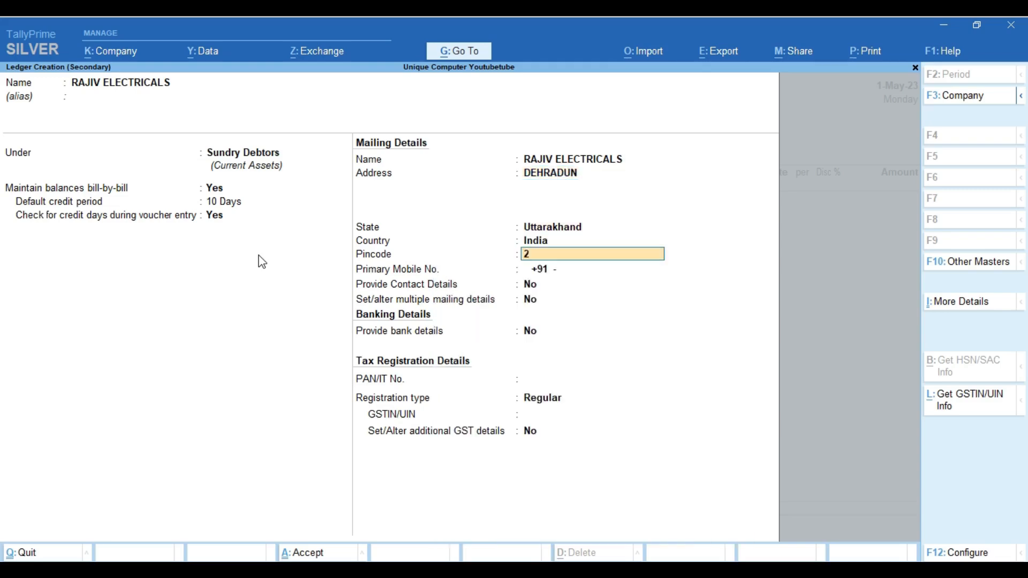
key(Return)
key(Return)
key(Return)
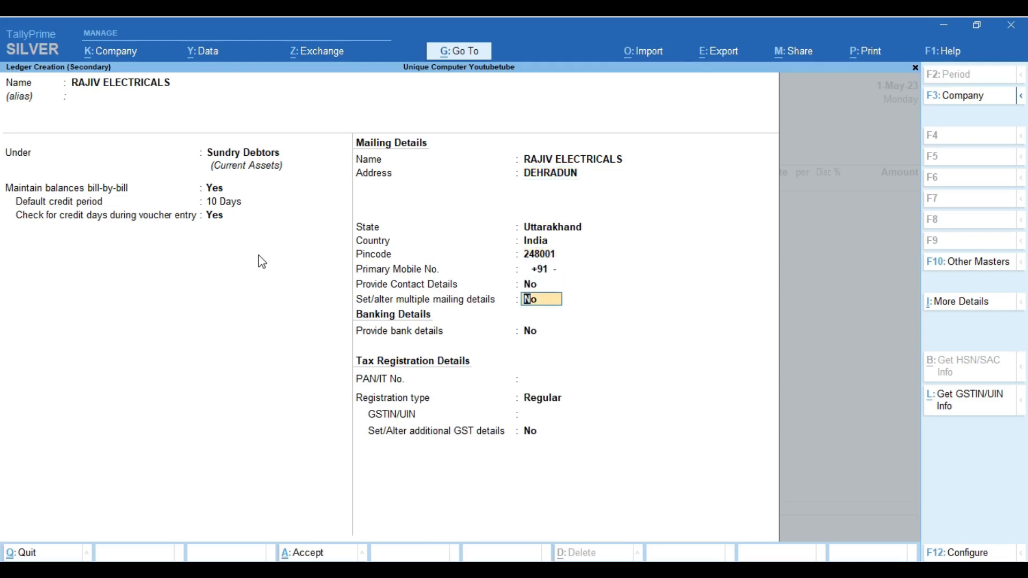
Enable multiple mailing details for the ledger and add an address type named DEHRADUN.
text(Y)
key(Return)
text(DEHRADUN)
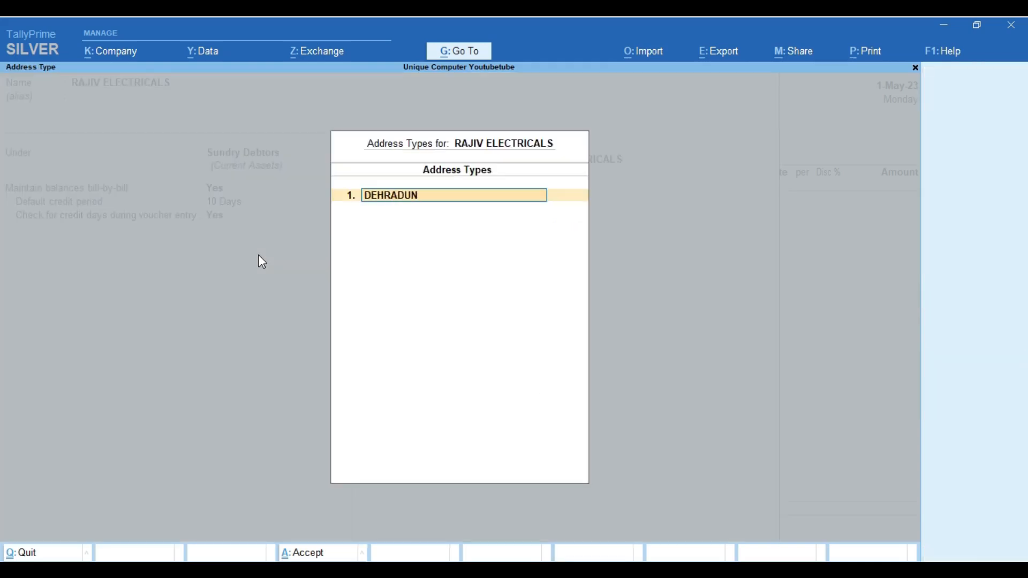
key(Return)
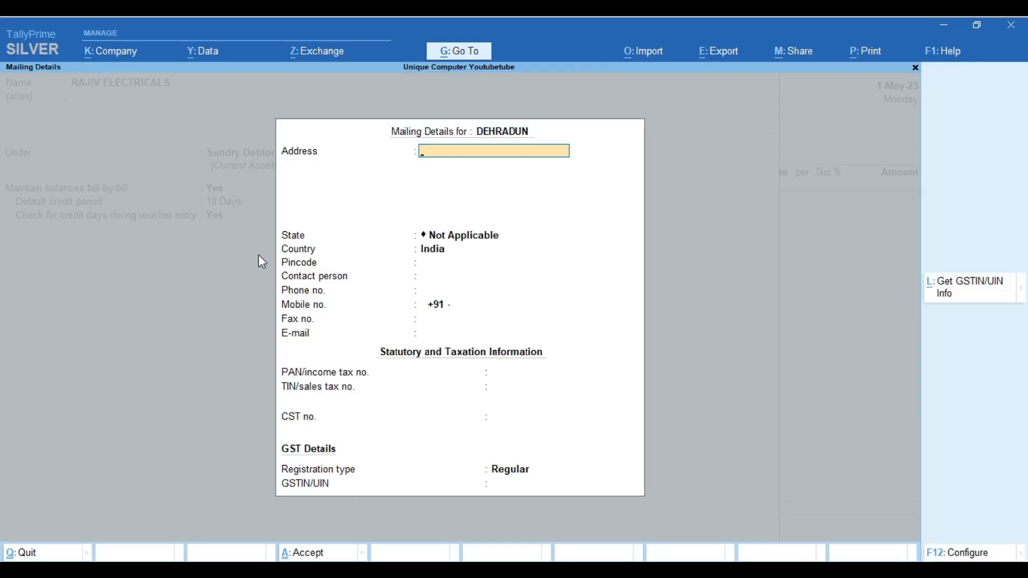
Enter the street address for the DEHRADUN address type and set its state to Uttarakhand.
text(CHAKRATA ROAD)
key(Return)
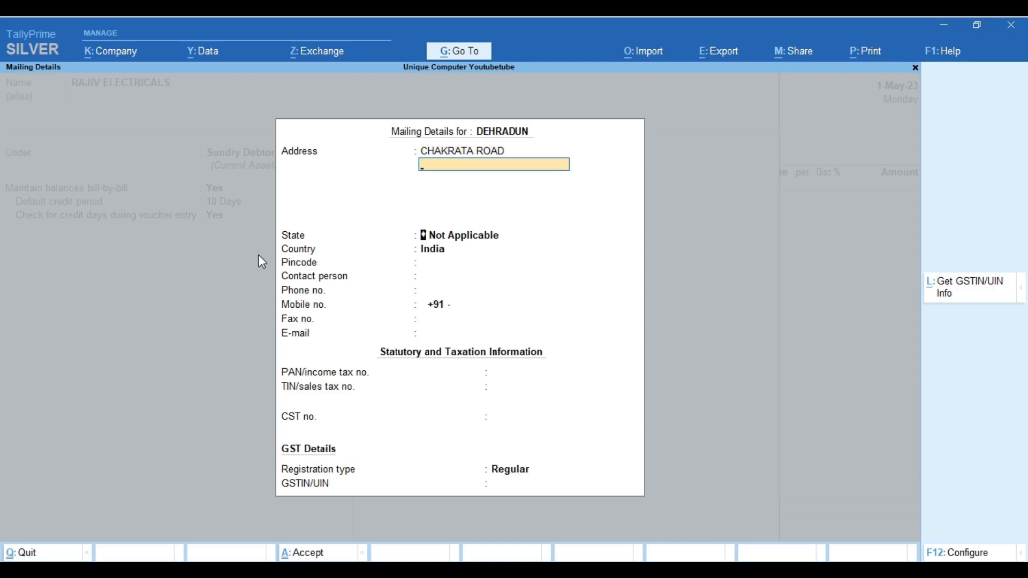
key(Return)
text(UT)
key(Down)
key(Return)
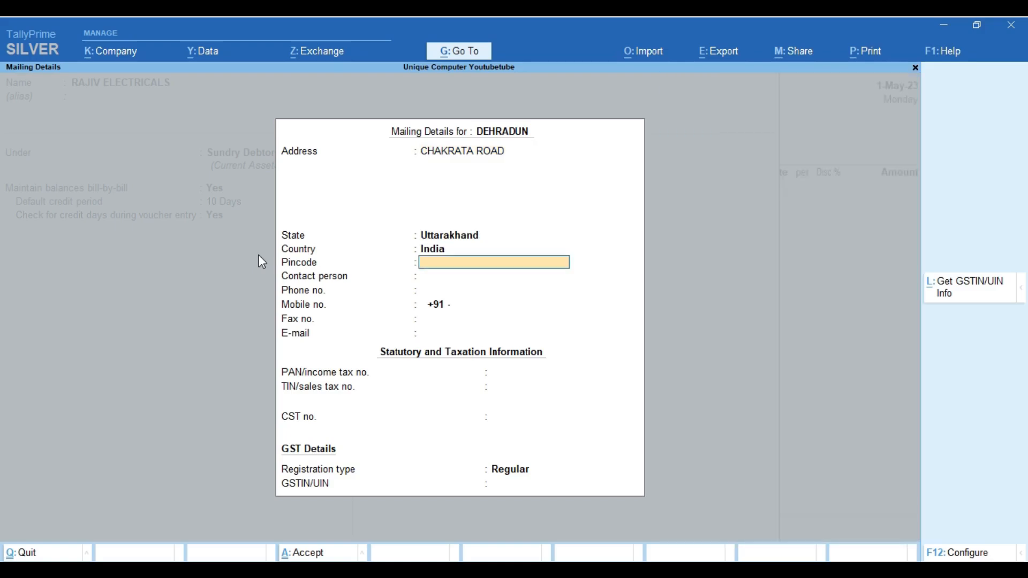
Enter the DEHRADUN pincode, leave the contact and tax numbers blank with Regular registration, and accept the mailing details.
text(248001)
key(Return)
key(Return)
key(Return)
key(Return)
key(Return)
key(Return)
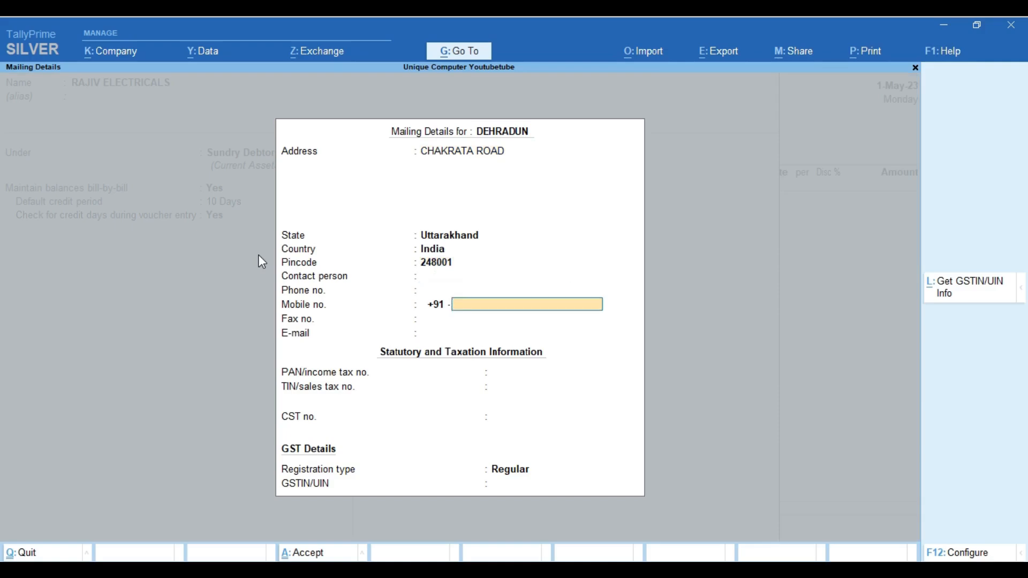
key(Return)
key(Return)
key(Return)
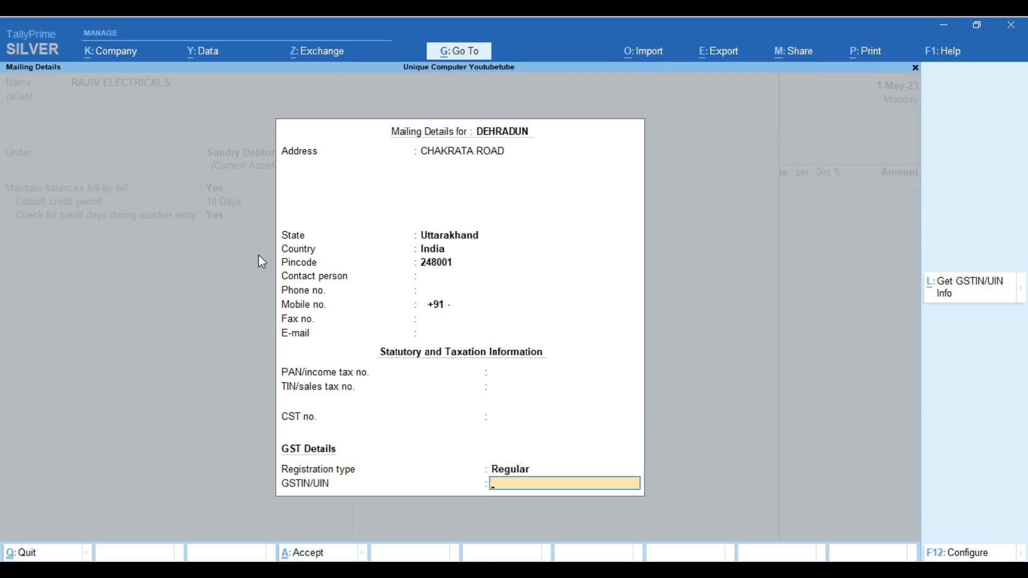
key(Return)
key(Return)
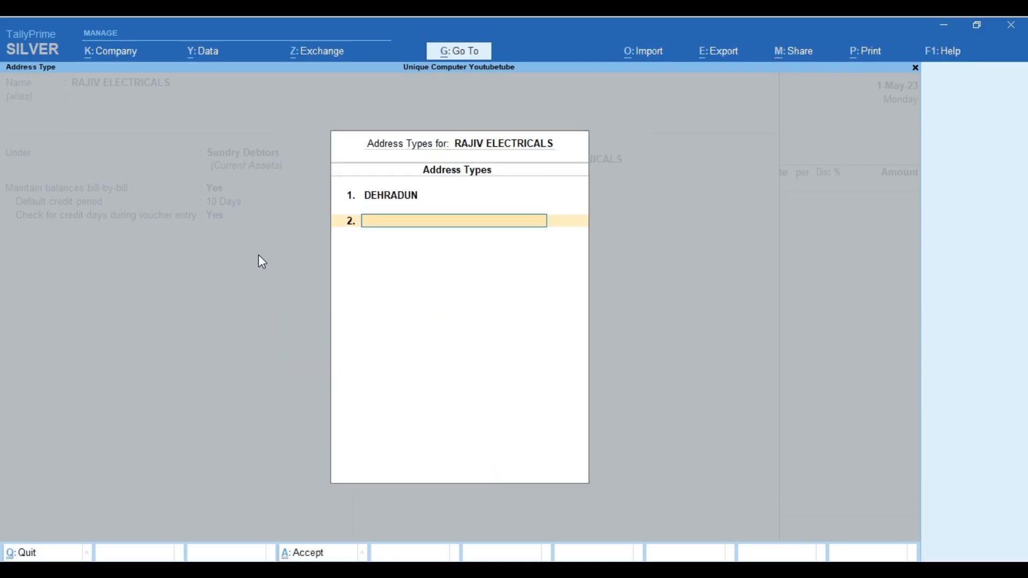
Add a second address type named SAHRANPUR and enter its two-line street address.
text(SAHRANPUR)
key(Return)
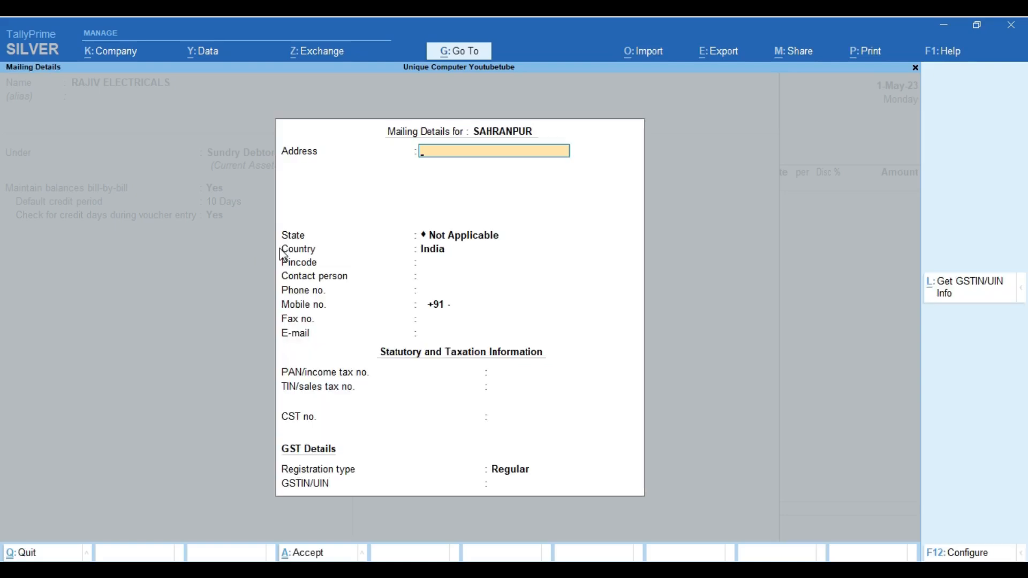
text(GANTAGHAR)
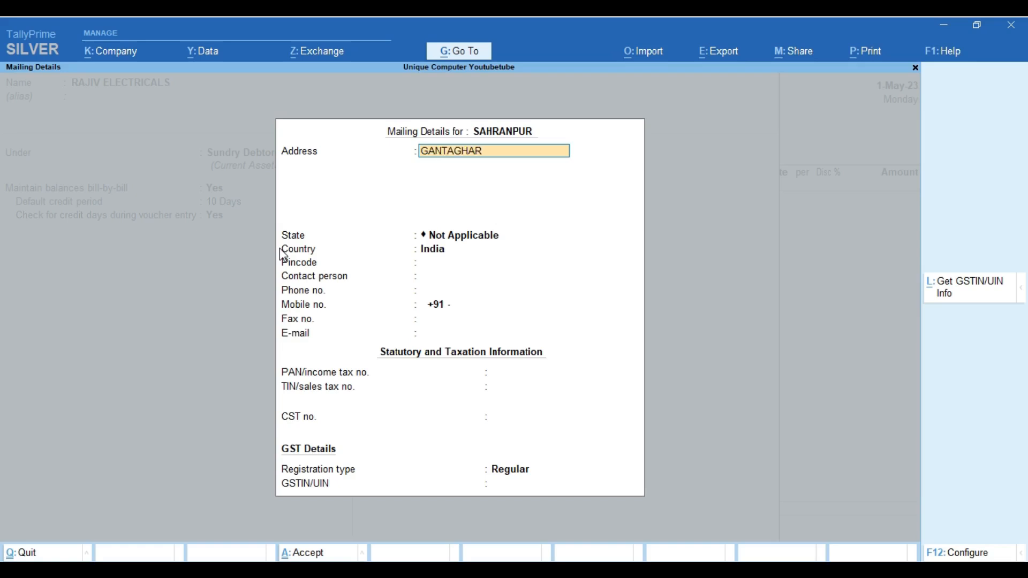
text( CHOK)
key(Return)
text(D)
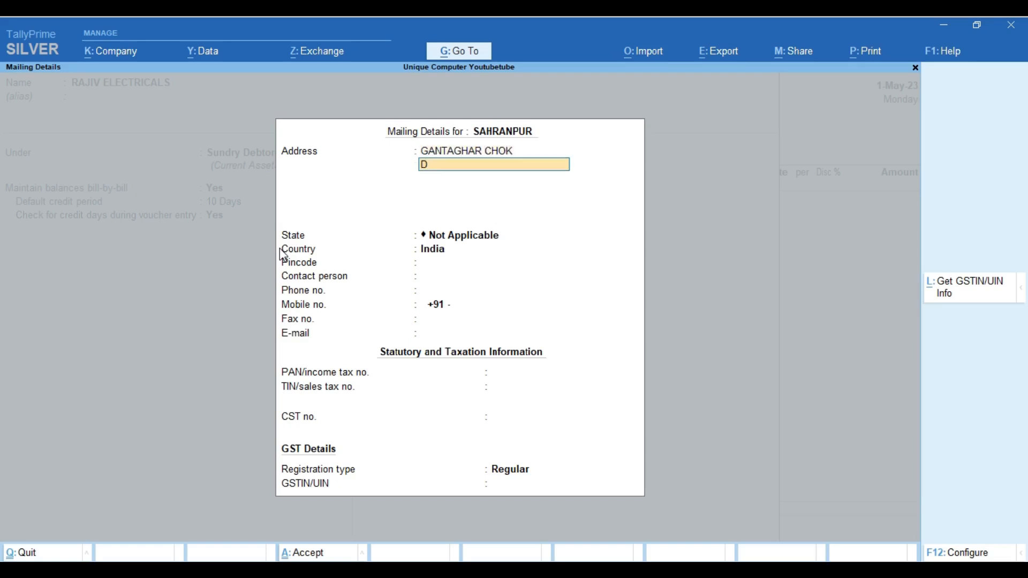
text(EHRADUN ROAD)
key(Return)
key(Return)
Set the state of the SAHRANPUR address to Uttar Pradesh.
text(ut)
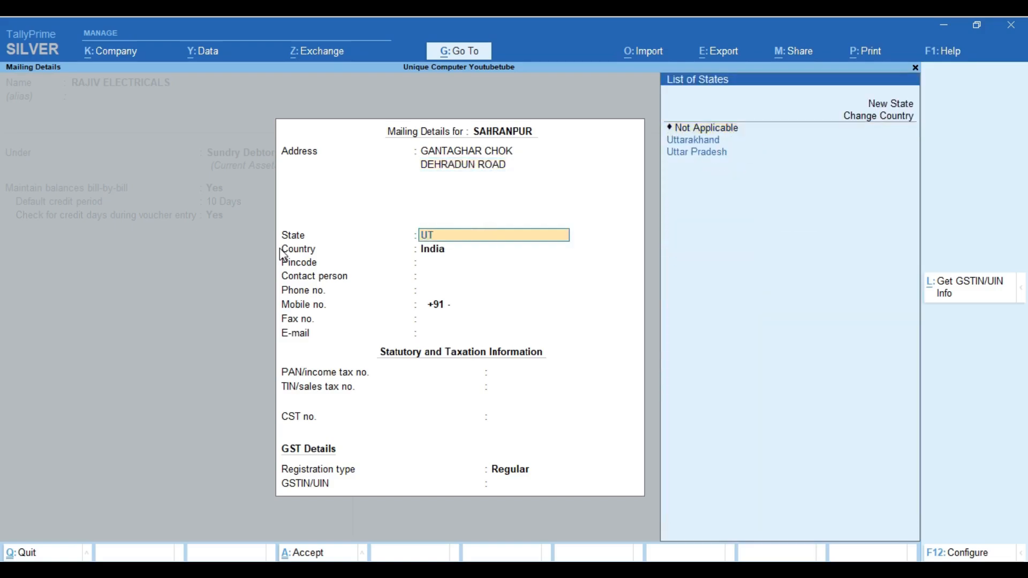
key(Down)
key(Return)
key(BackSpace)
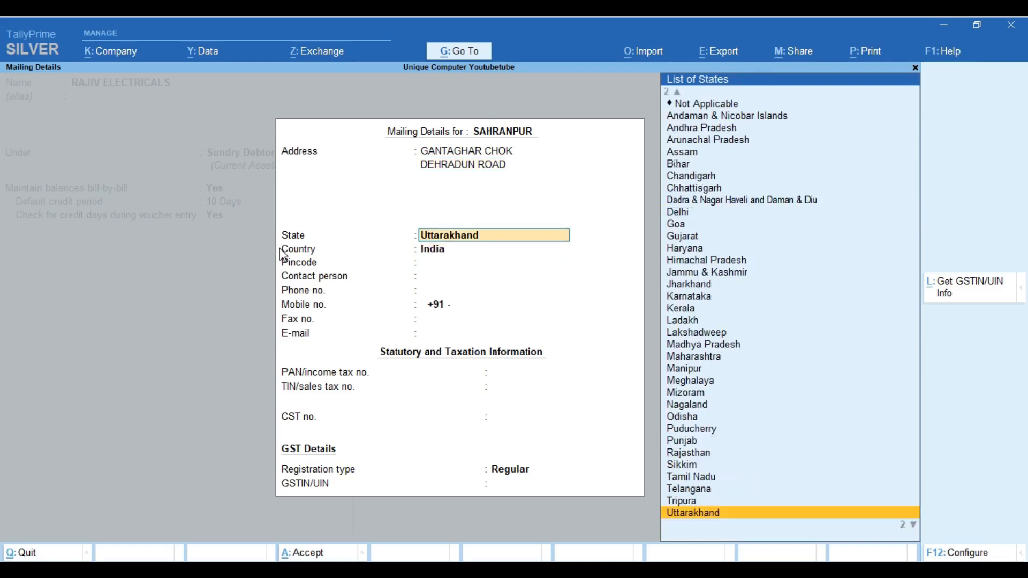
key(Down)
key(Return)
key(Return)
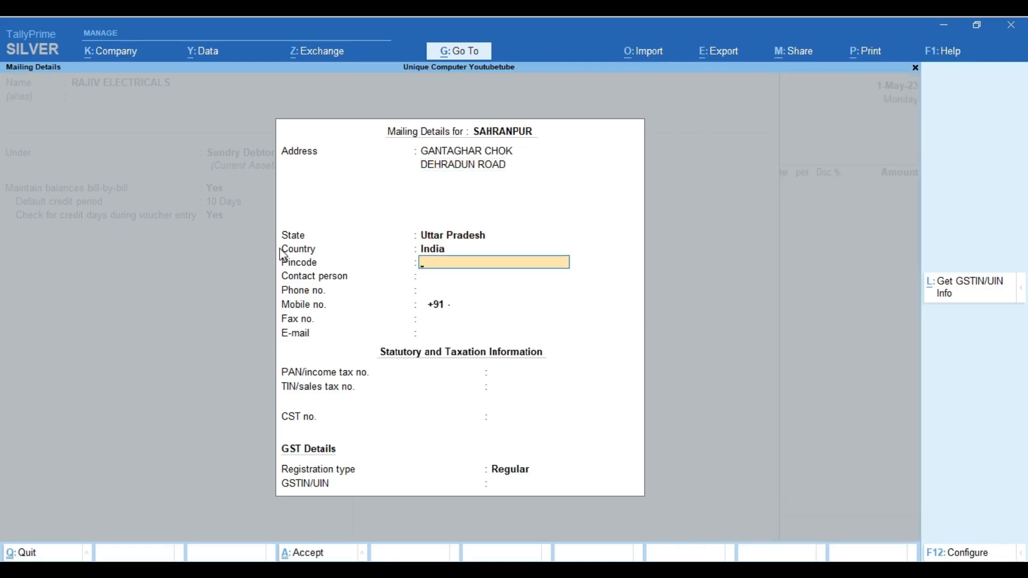
Enter the SAHRANPUR pincode, leave its contact and tax fields blank with Regular registration, and accept the mailing details.
text(246767)
key(Return)
key(Return)
key(Return)
key(Return)
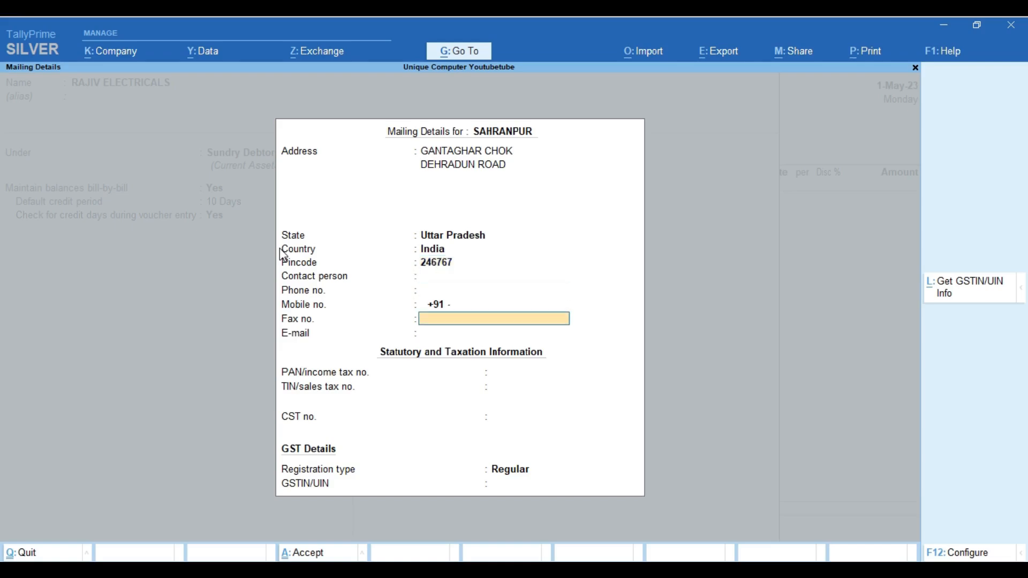
key(Return)
key(Return)
key(Return)
key(Return)
key(Return)
key(Return)
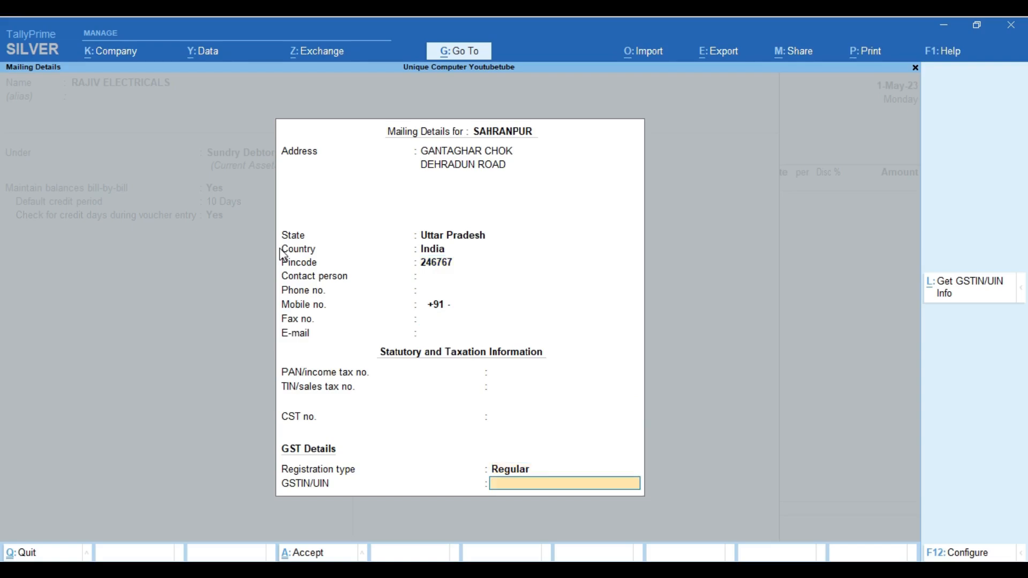
key(Return)
key(Return)
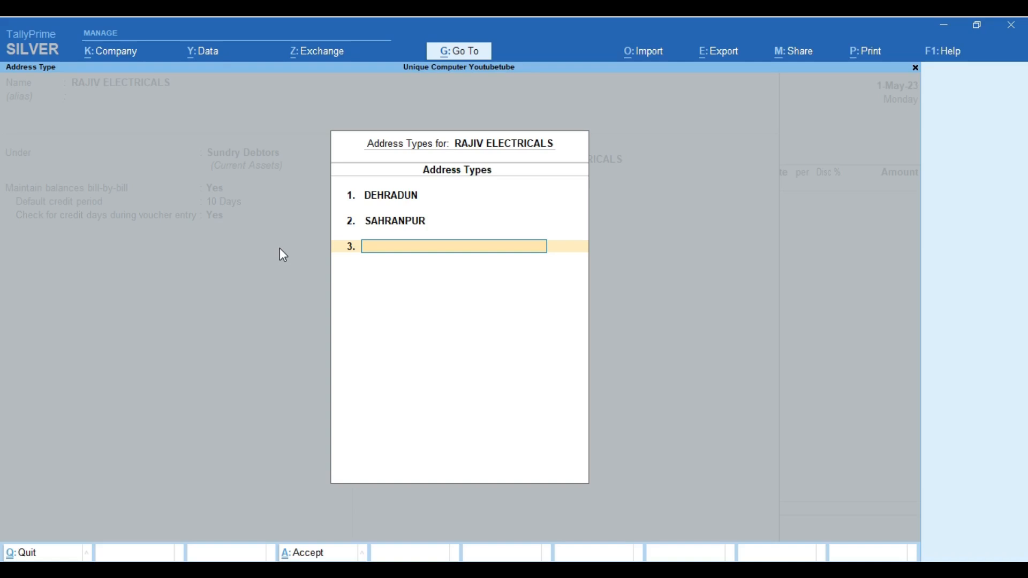
Finish the address types and save the ledger without bank details, PAN, GSTIN or additional GST details.
key(Return)
key(Return)
key(Return)
key(Return)
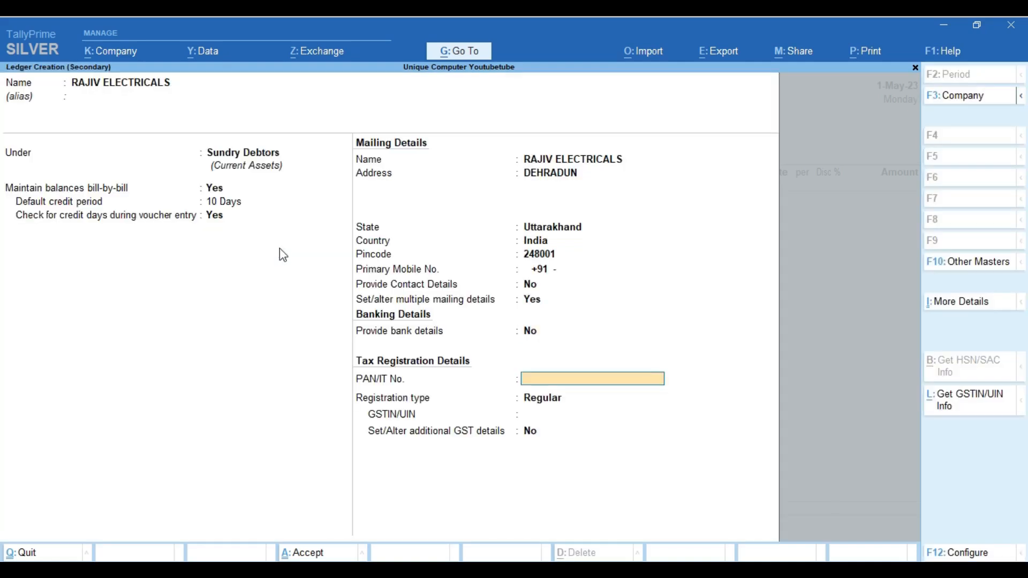
key(Return)
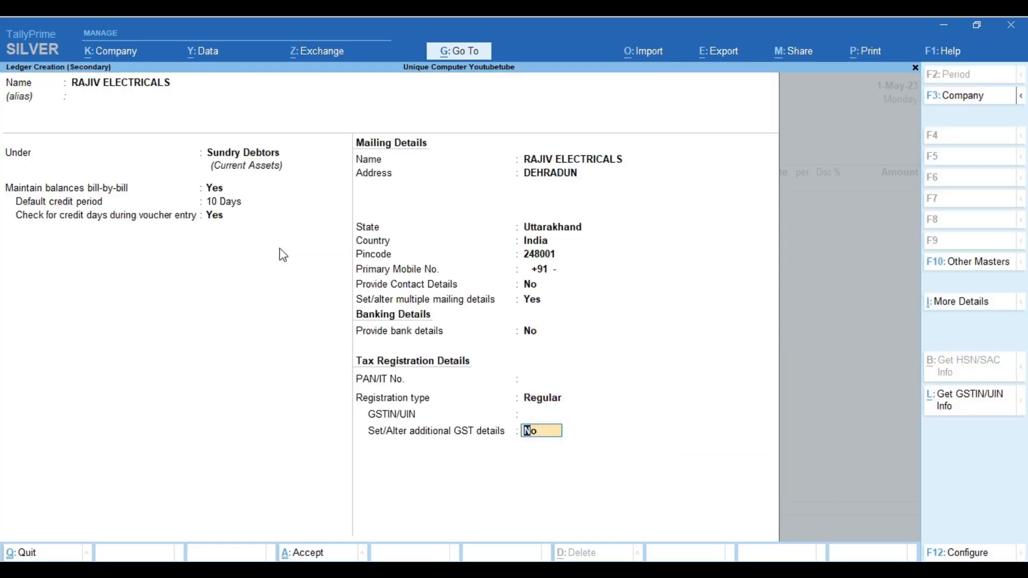
key(Return)
key(Return)
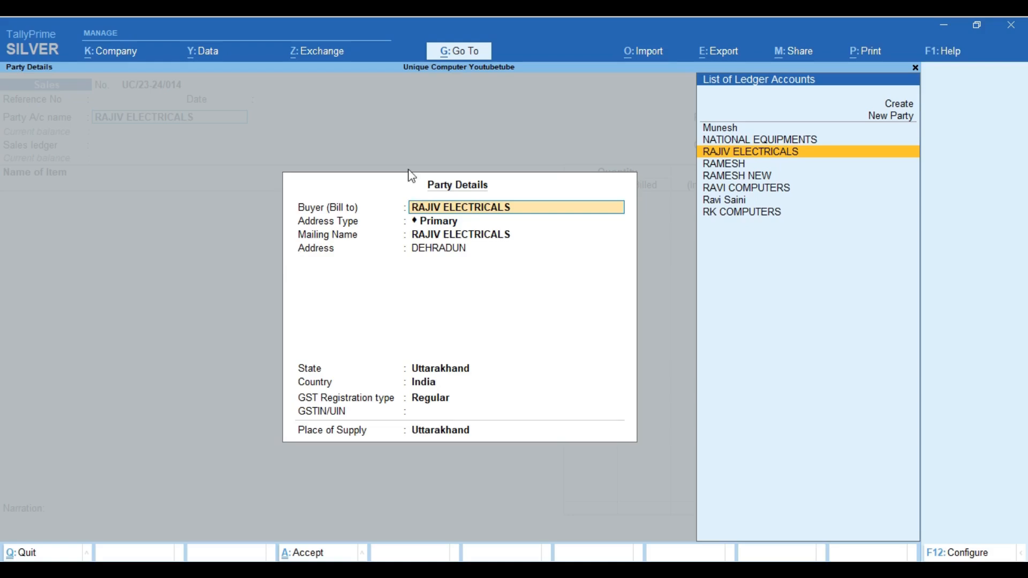
Configure the voucher's party details to provide the pincode and separate buyer and consignee details.
click(959, 553)
key(Return)
key(Return)
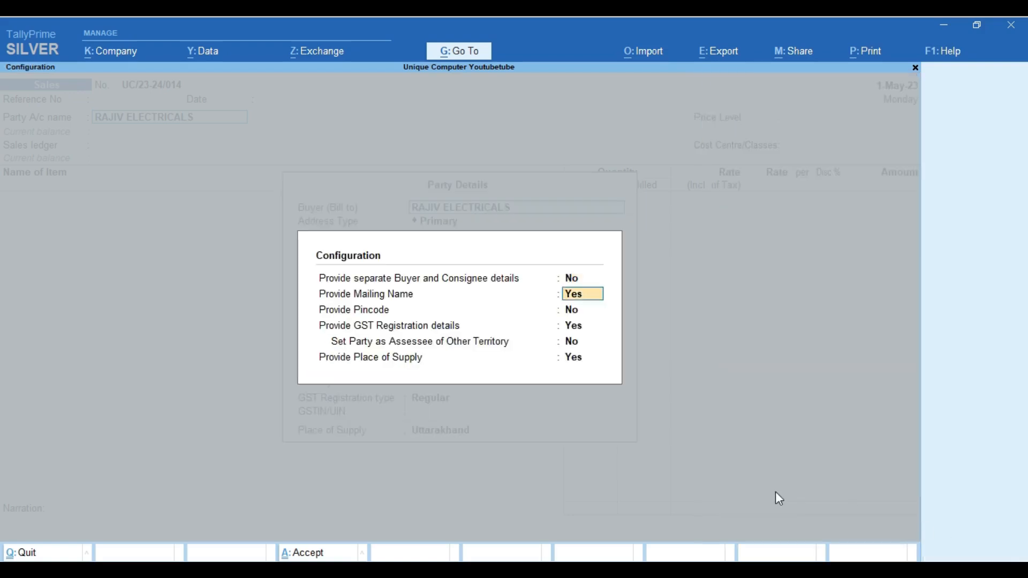
key(y)
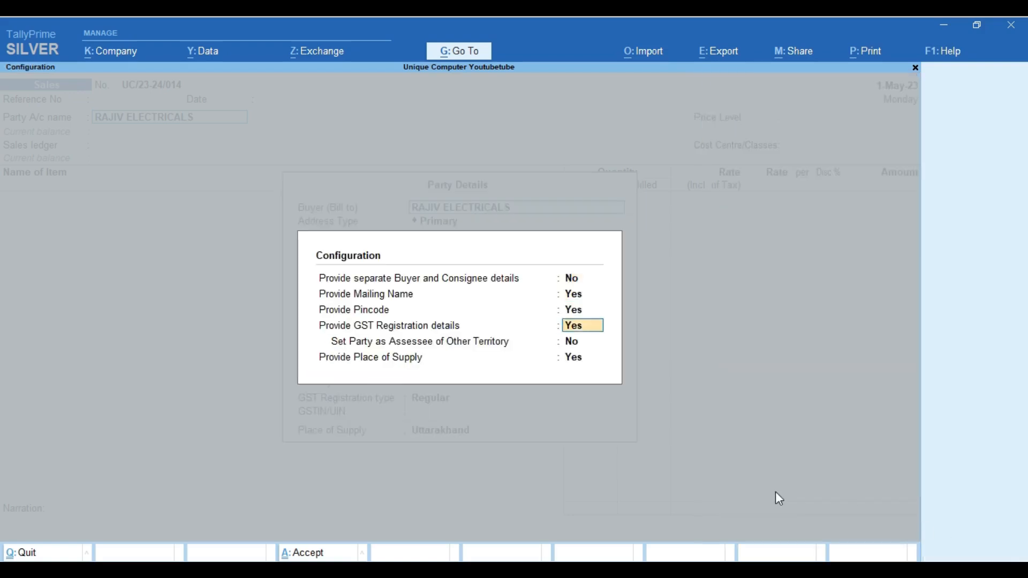
key(Up)
key(Up)
key(Up)
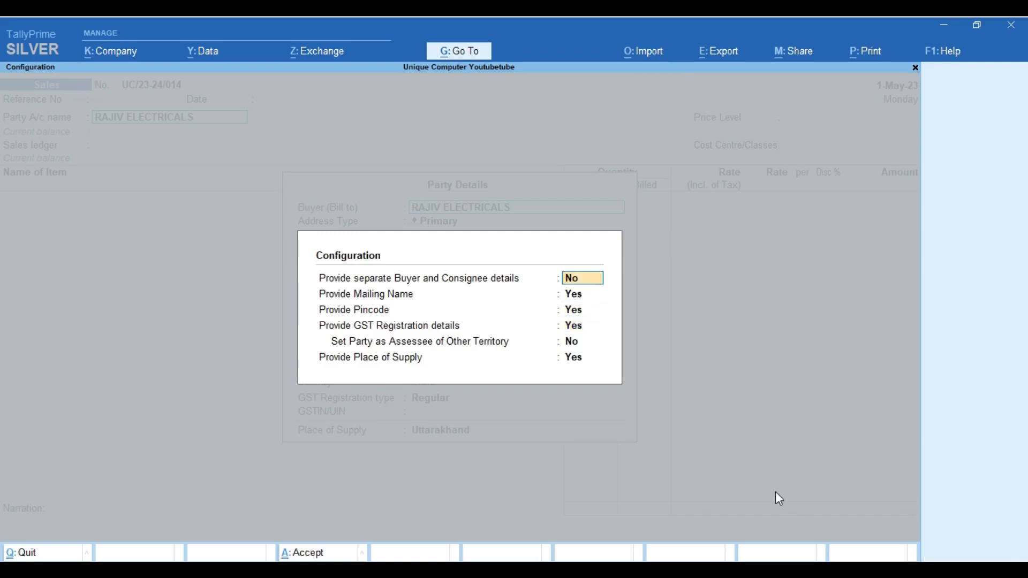
text(y)
key(Return)
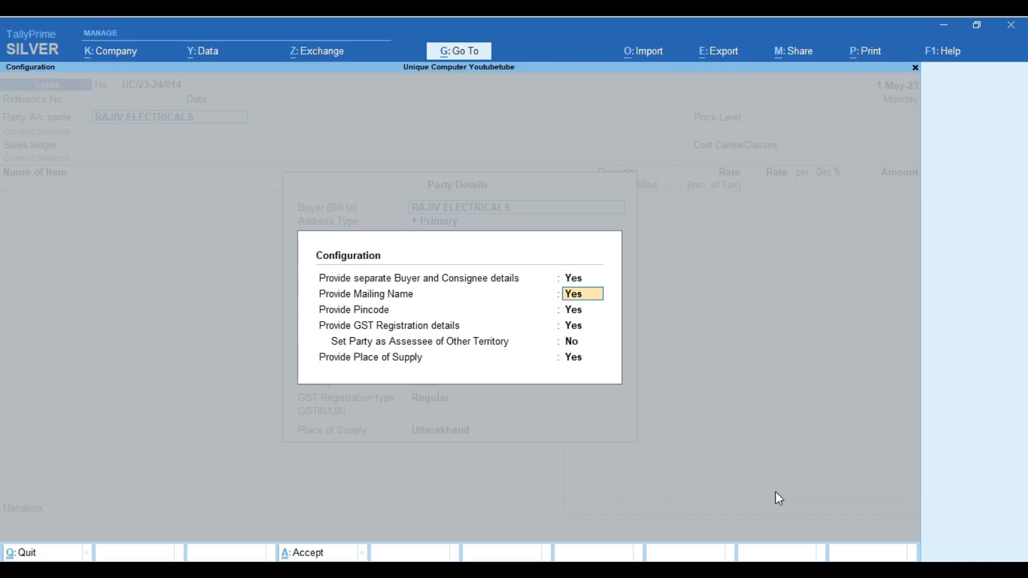
key(Return)
key(Return)
key(Return)
key(Return)
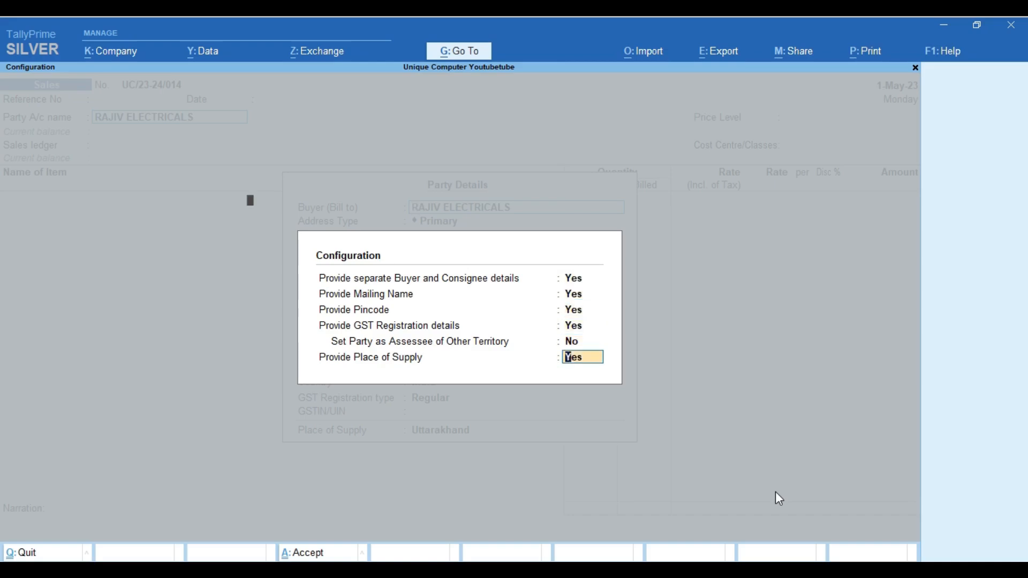
key(Return)
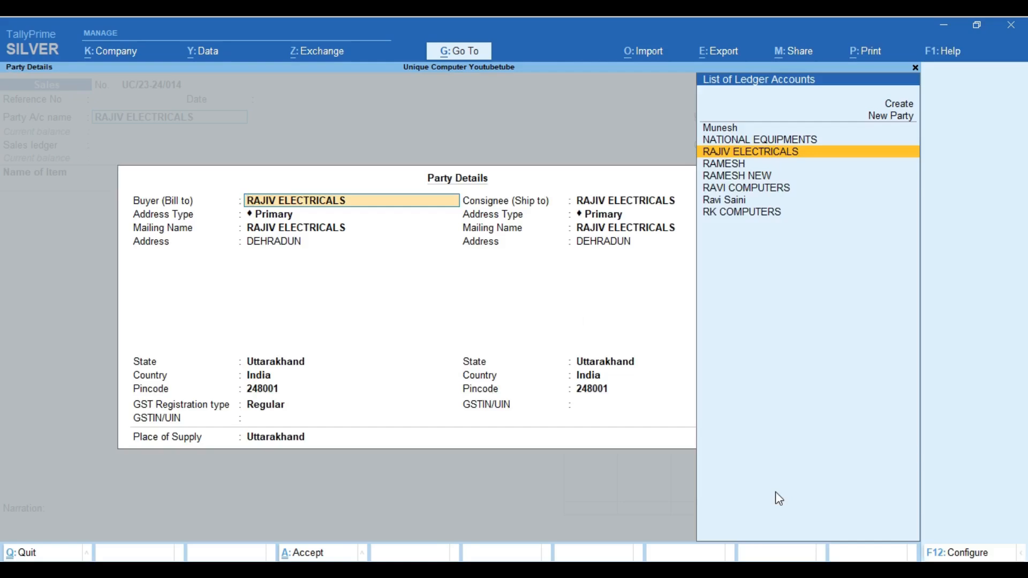
Keep RAJIV ELECTRICALS as the buyer with the Primary address type and its default mailing details.
key(Return)
key(Return)
key(Return)
key(Return)
key(Return)
key(Return)
key(Return)
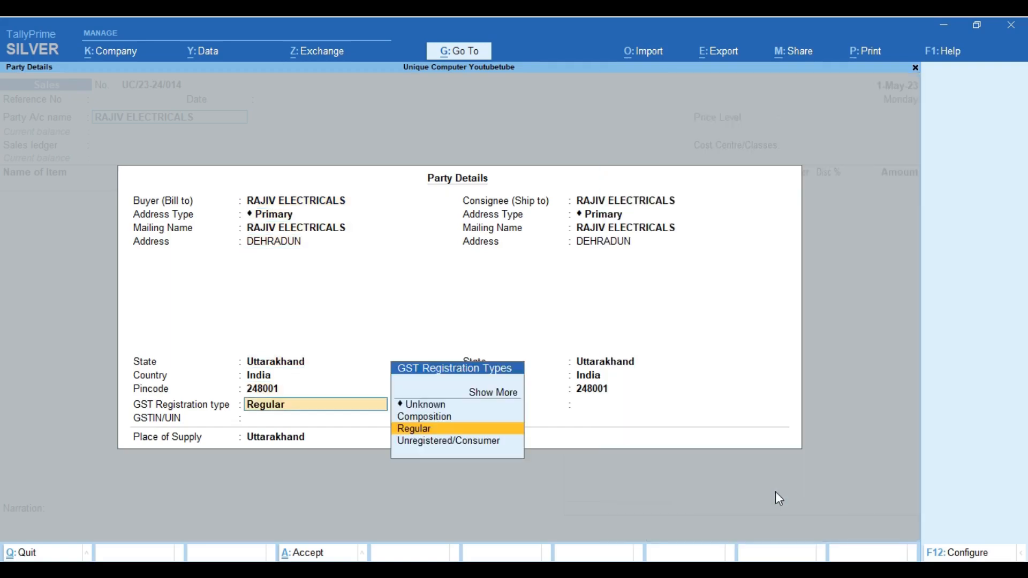
Keep the Regular buyer registration and choose SAHRANPUR as the consignee's address type.
key(Return)
key(Return)
key(Down)
key(Down)
key(Return)
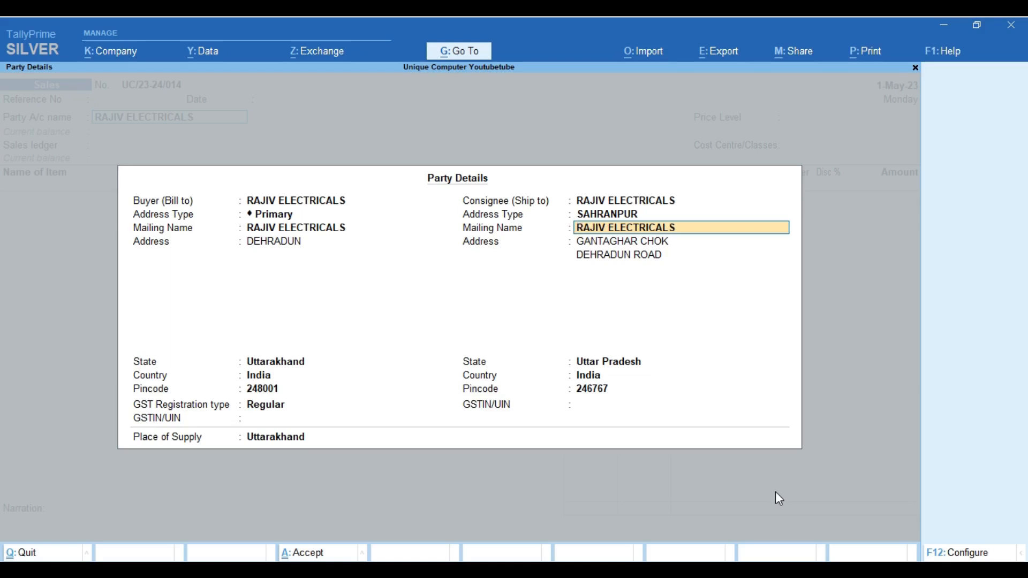
Accept the remaining consignee details with the GSTIN blank and return to the sales voucher.
key(Return)
key(Return)
key(Return)
key(Return)
key(Return)
key(Return)
key(Return)
key(Return)
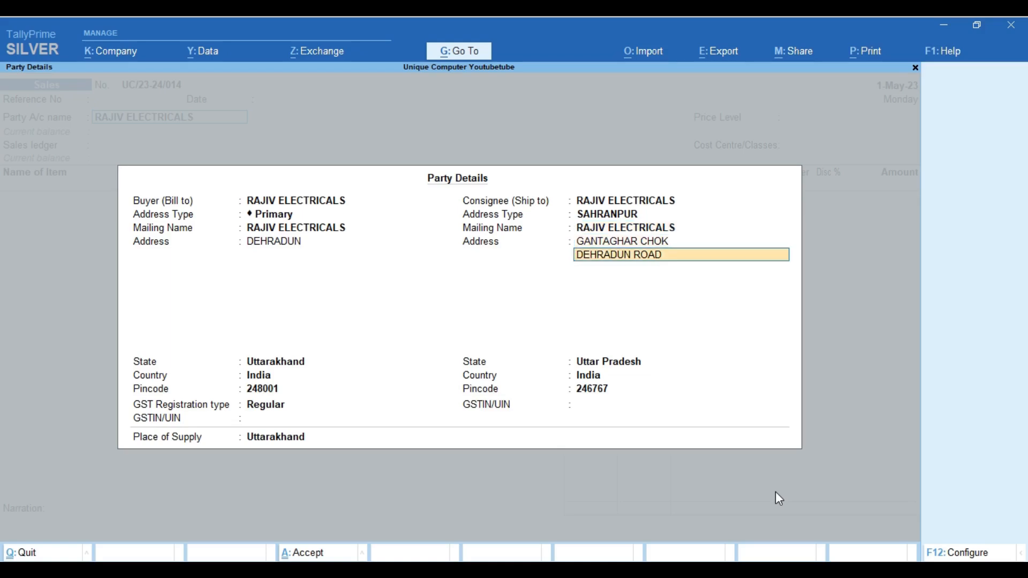
key(Return)
key(Return)
key(Return)
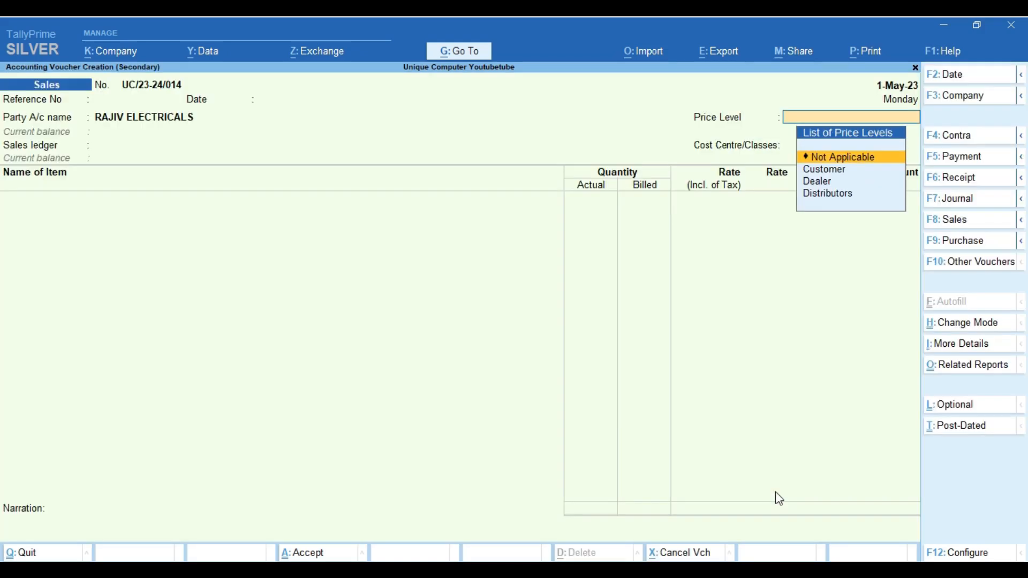
Keep the price level Not Applicable with the Sales ledger, and select MOTHERBOARD as the first item.
key(Return)
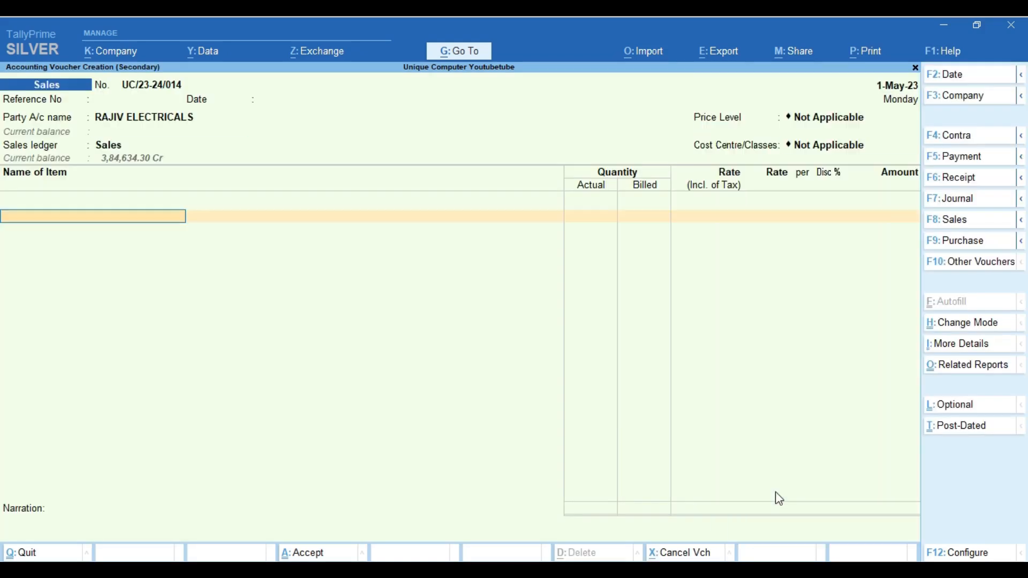
text(mot)
key(Return)
key(Return)
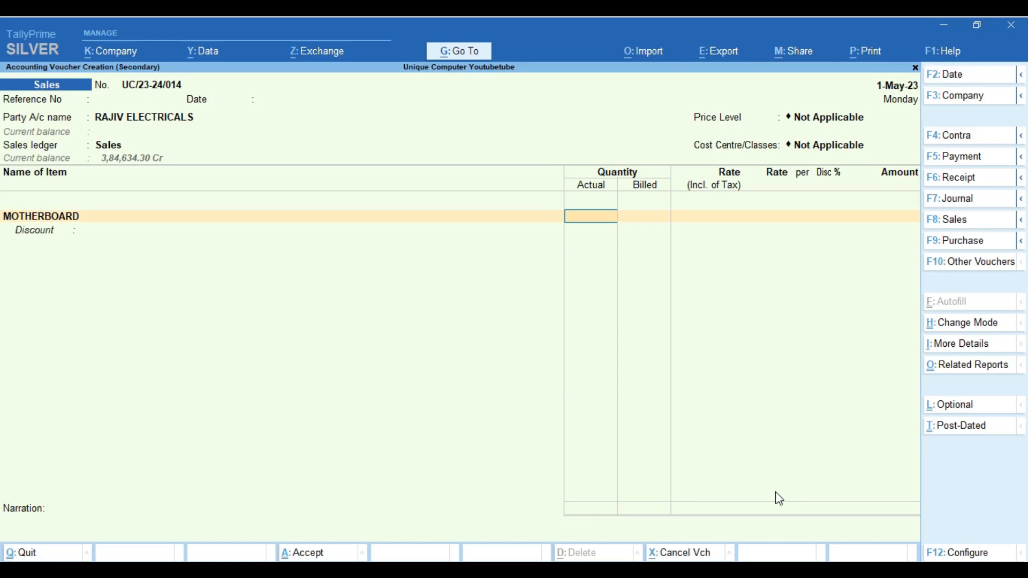
Enter a quantity of 1 NOS for MOTHERBOARD, keep the default rate and amount, and finish the item list without a discount.
text(1)
key(Return)
key(Return)
key(Return)
key(Return)
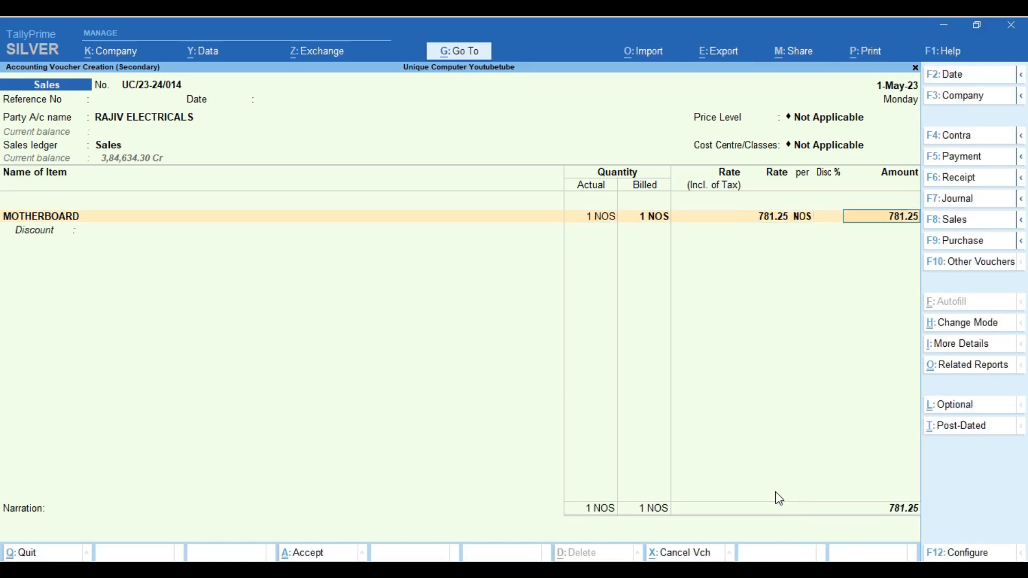
key(Return)
key(Return)
key(Return)
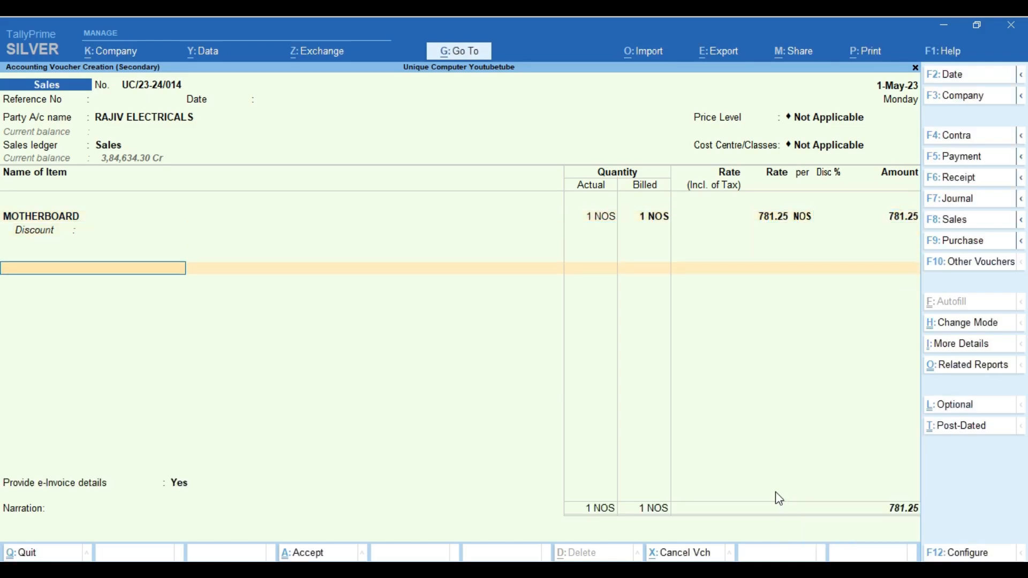
Add the CGST, SGST and Igst tax ledgers below the MOTHERBOARD item.
text(cg)
key(Return)
text(sg)
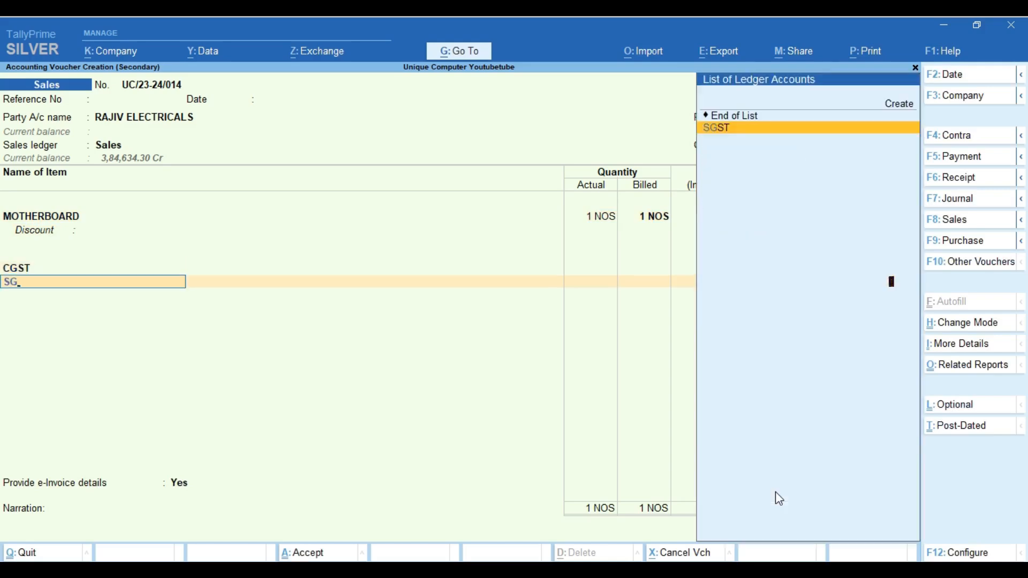
key(Return)
text(r)
key(BackSpace)
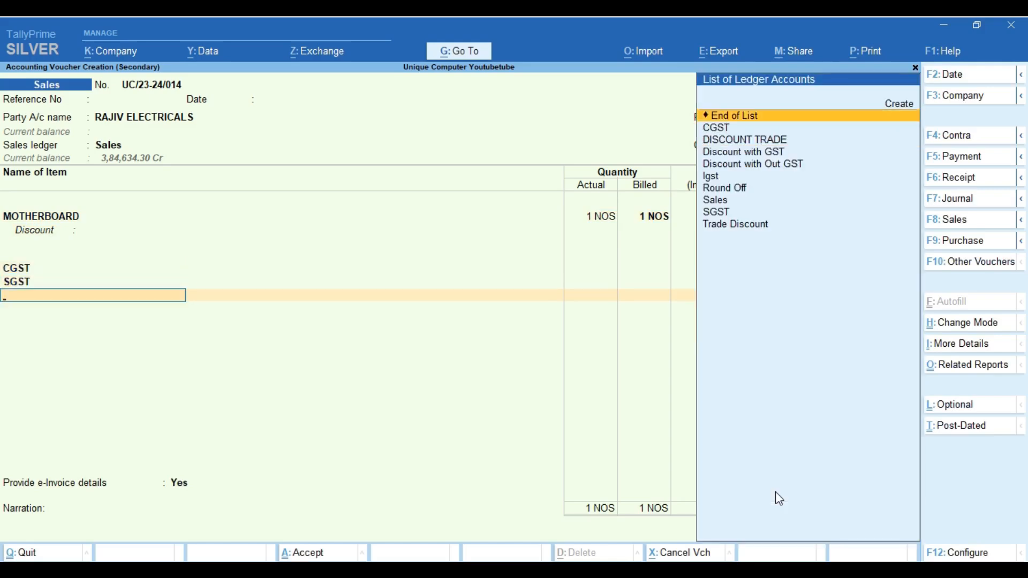
text(ig)
key(Return)
Add the Round Off ledger with its calculated amount and leave its cost centre allocation blank.
text(r)
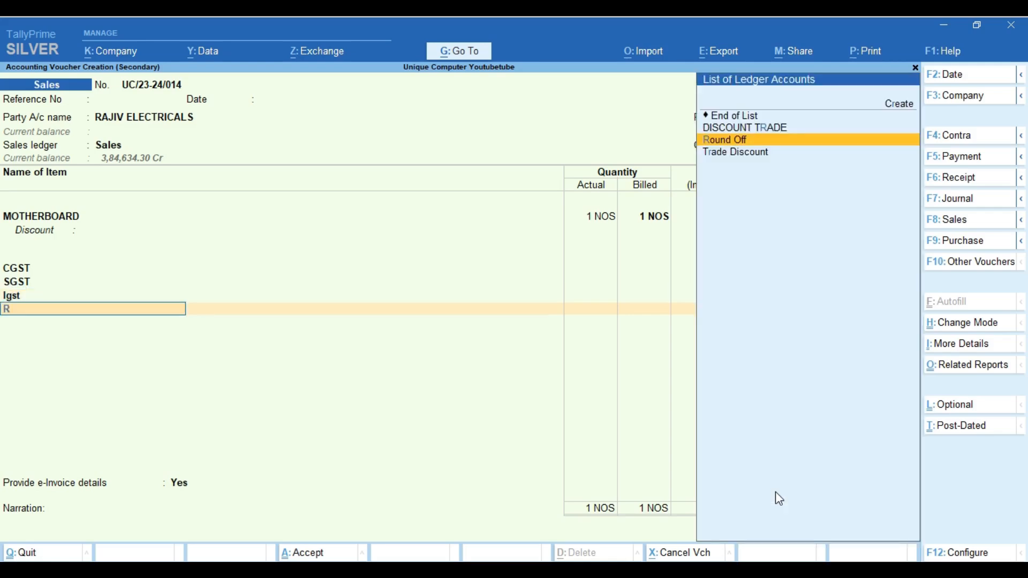
key(Return)
key(Return)
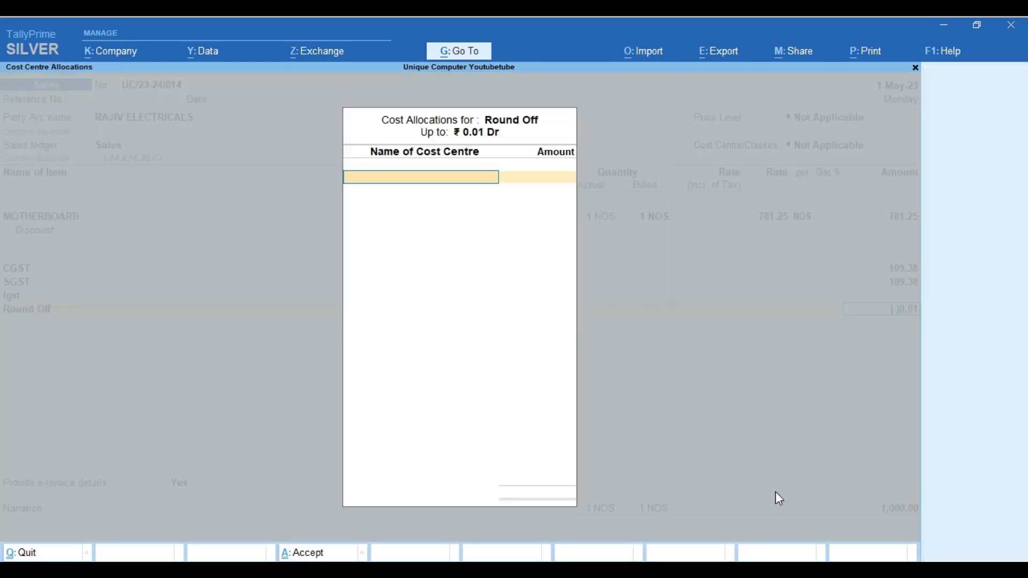
key(Return)
key(Return)
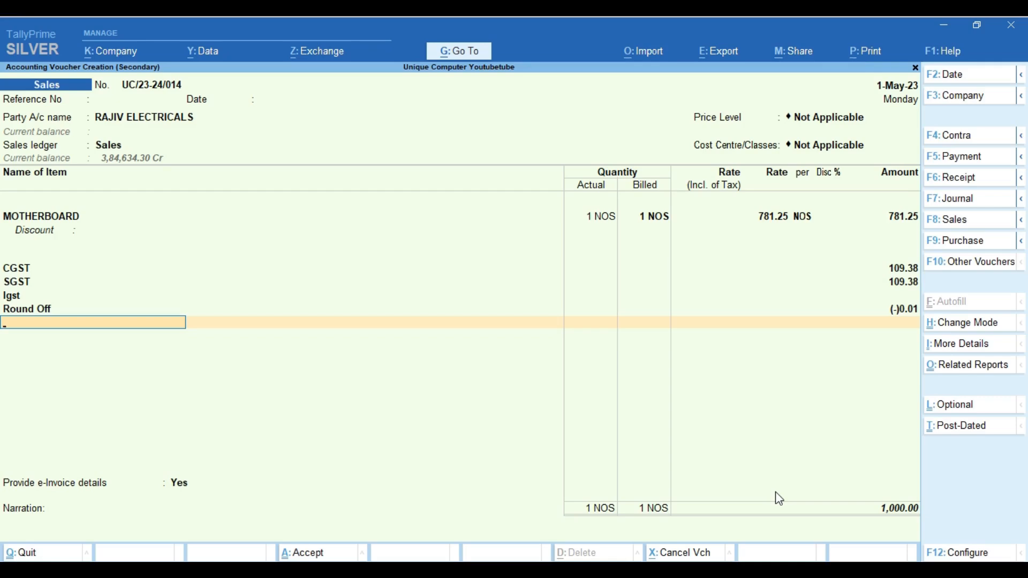
Finish the ledger list, leave the narration blank, and accept the sales voucher without generating an e-Invoice.
key(Return)
key(Return)
key(Return)
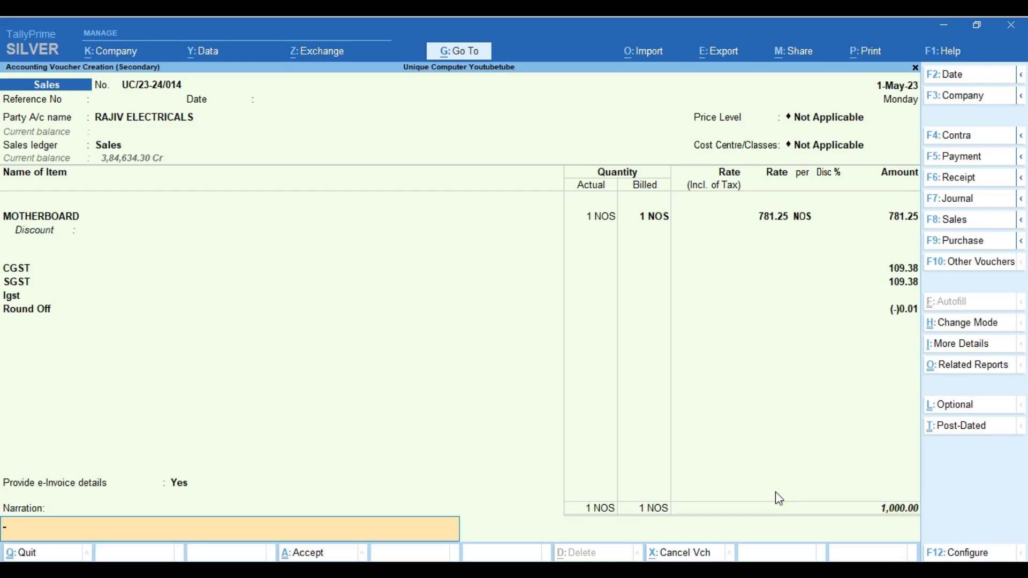
key(Return)
key(Return)
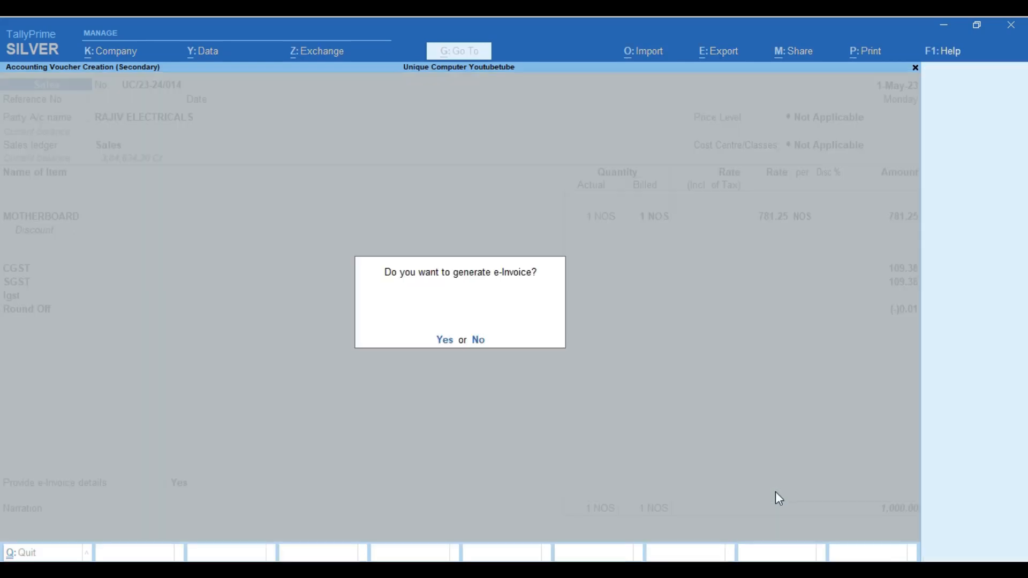
key(n)
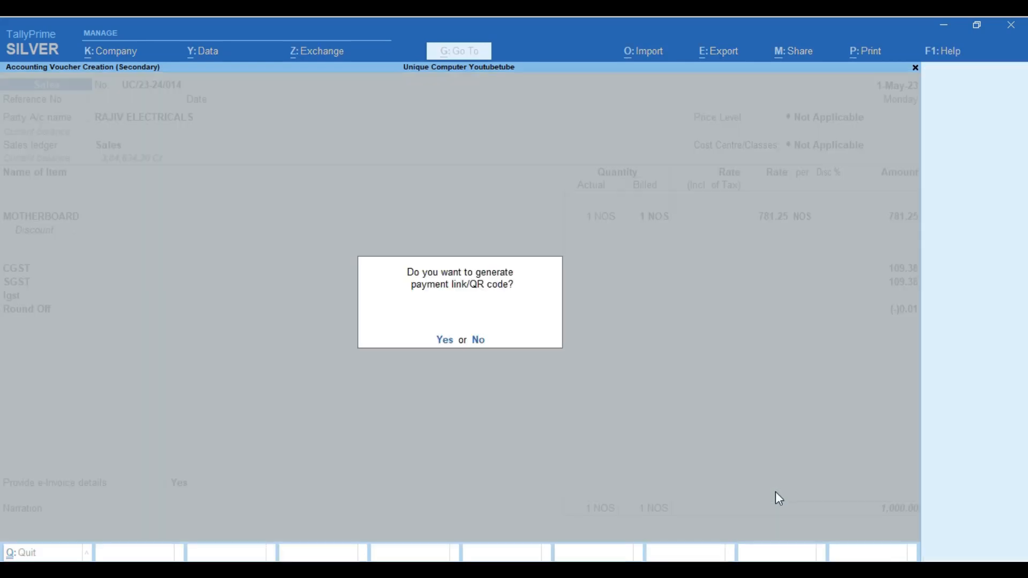
Generate the payment link/QR code for RAJIV ELECTRICALS using the default merchant profile.
key(y)
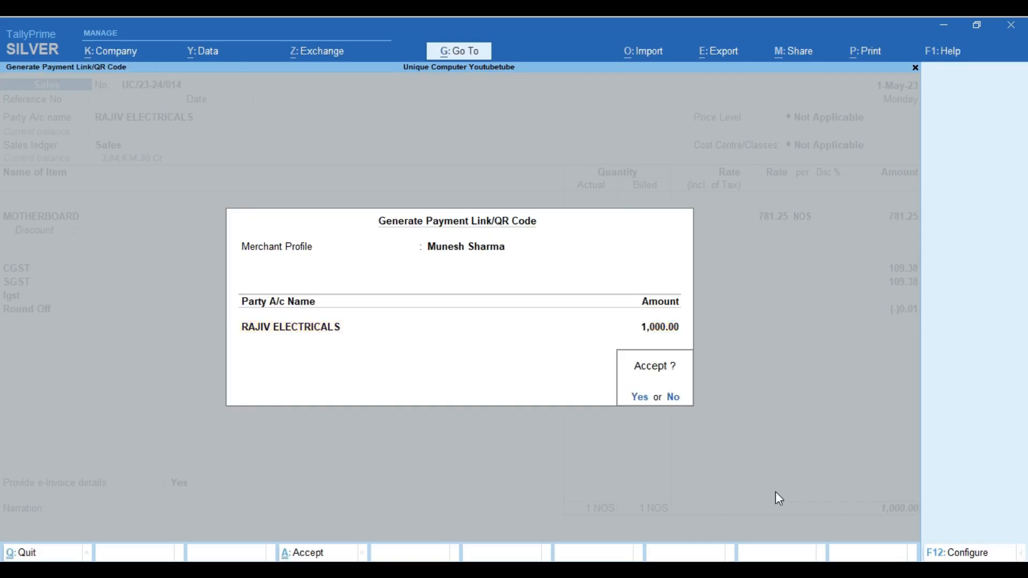
key(Return)
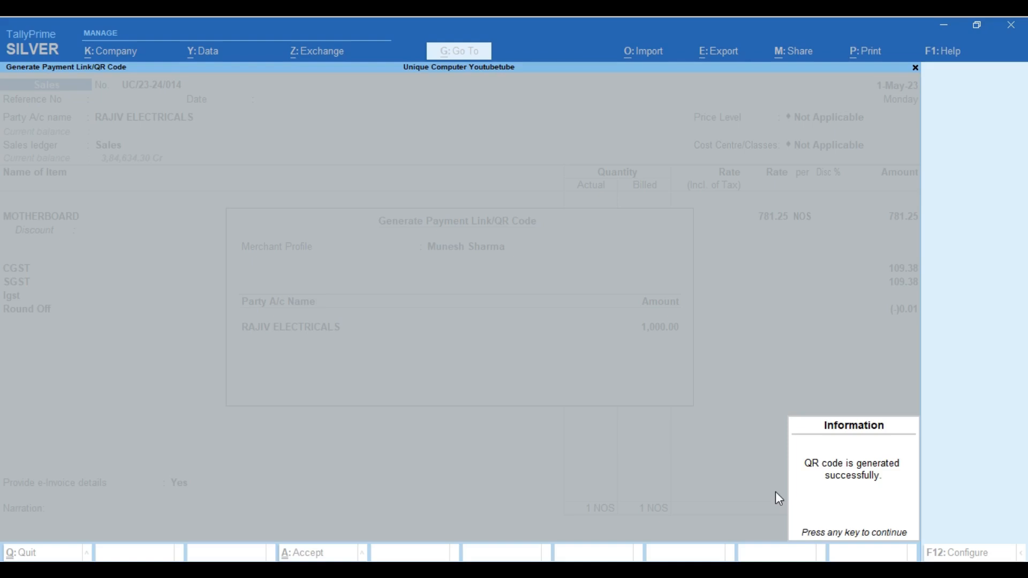
key(Return)
Open the newly saved RAJIV ELECTRICALS sales voucher and preview its Tax Invoice printout.
key(Down)
key(Return)
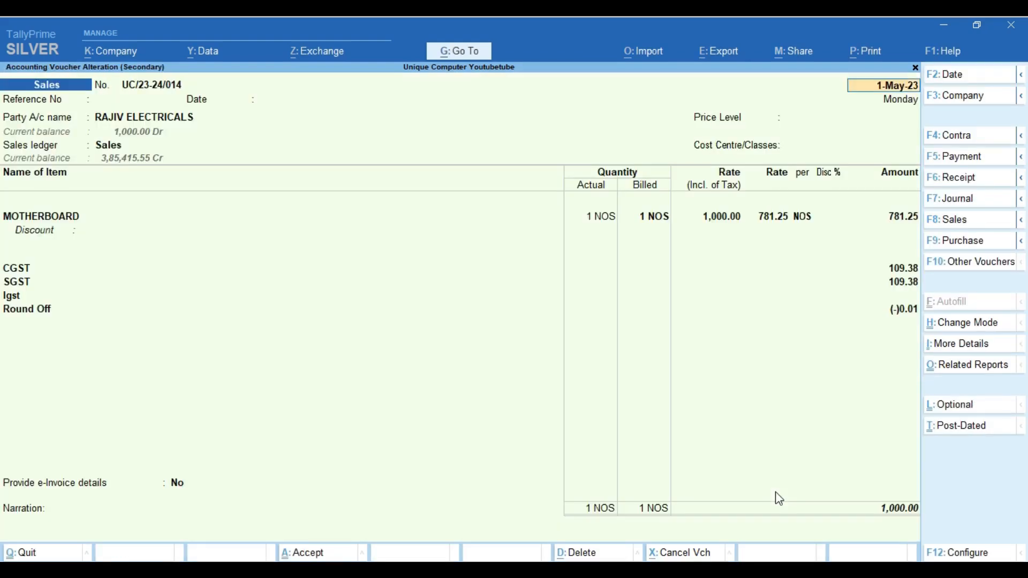
key(alt+p)
key(Return)
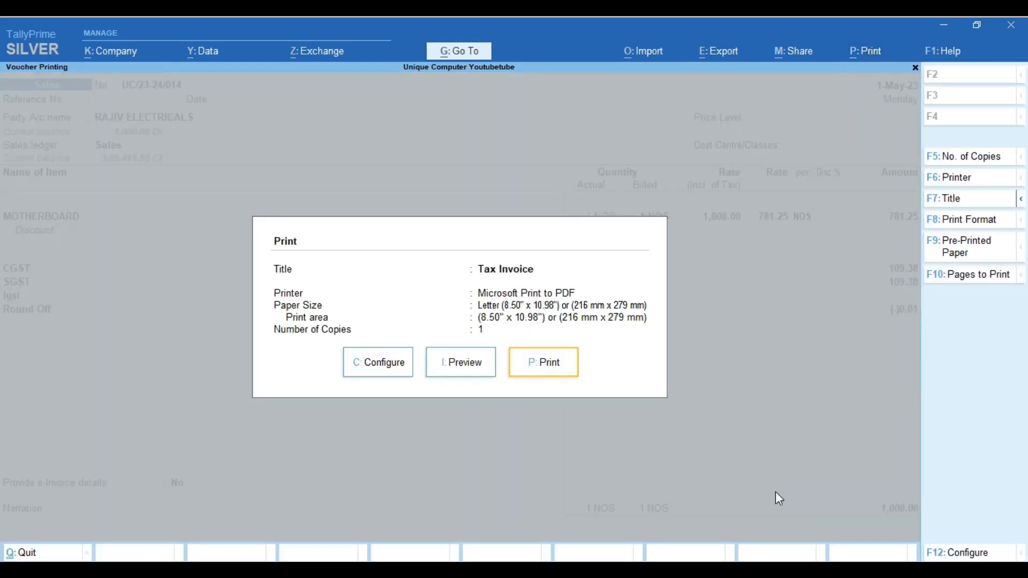
key(i)
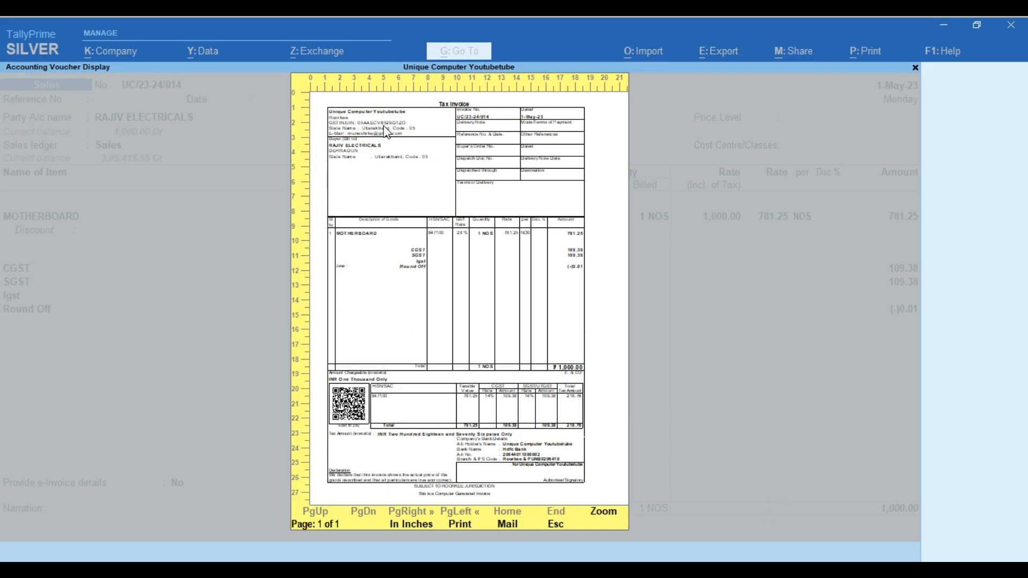
key(Escape)
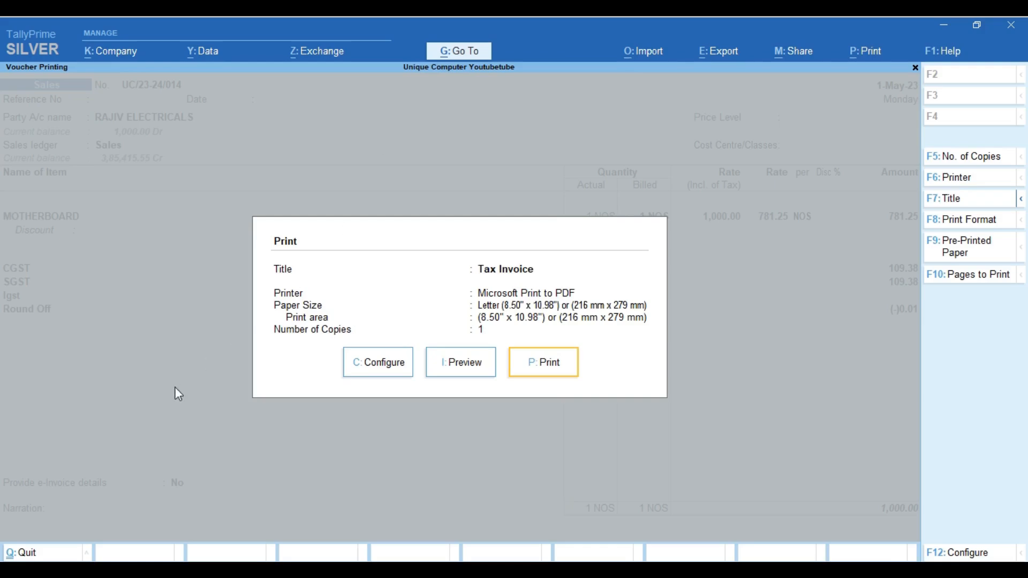
Expand the full list of print configurations, set Show Consignee details to Yes, and accept the configuration.
click(373, 376)
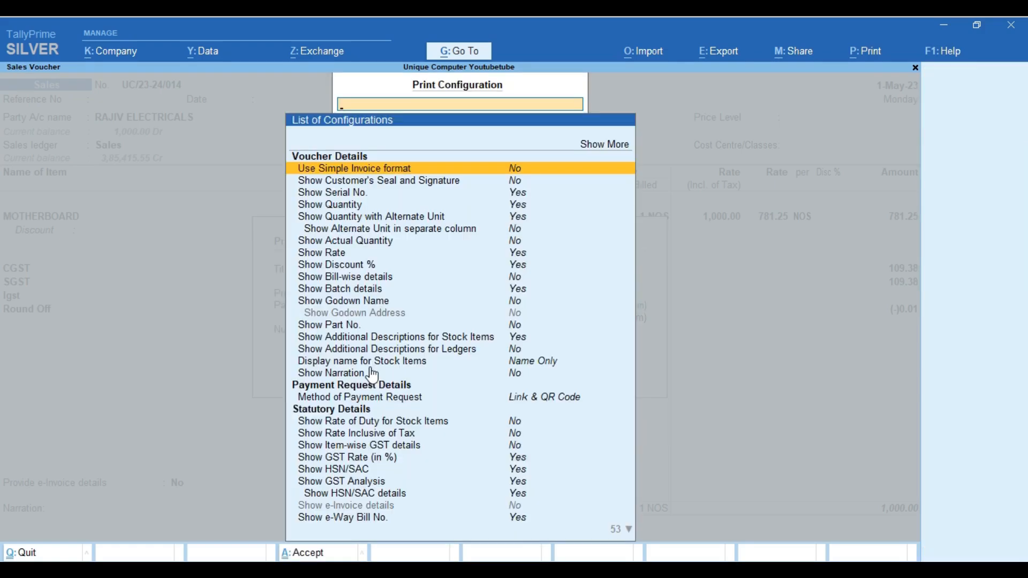
key(Up)
key(Up)
key(Return)
key(Down)
key(Down)
key(Down)
key(Down)
key(Down)
key(Down)
key(Down)
key(Down)
key(Down)
key(Down)
key(Down)
key(Down)
key(Down)
key(Down)
key(Down)
key(Down)
key(Down)
key(Down)
key(Down)
key(Down)
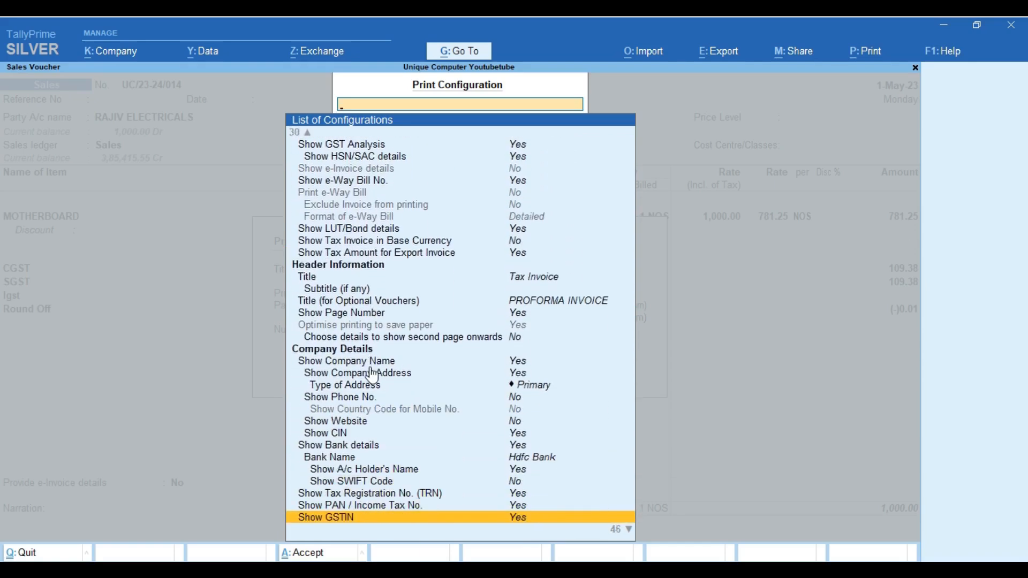
key(Down)
key(Down)
key(Down)
key(Down)
key(Down)
key(Down)
key(Down)
key(Down)
key(Down)
key(Down)
key(Down)
key(Down)
key(Down)
key(Down)
key(Down)
key(Down)
key(Down)
key(Down)
key(Down)
key(Down)
key(Up)
key(Up)
key(Up)
key(Up)
key(Up)
key(Up)
key(Up)
key(Up)
key(Return)
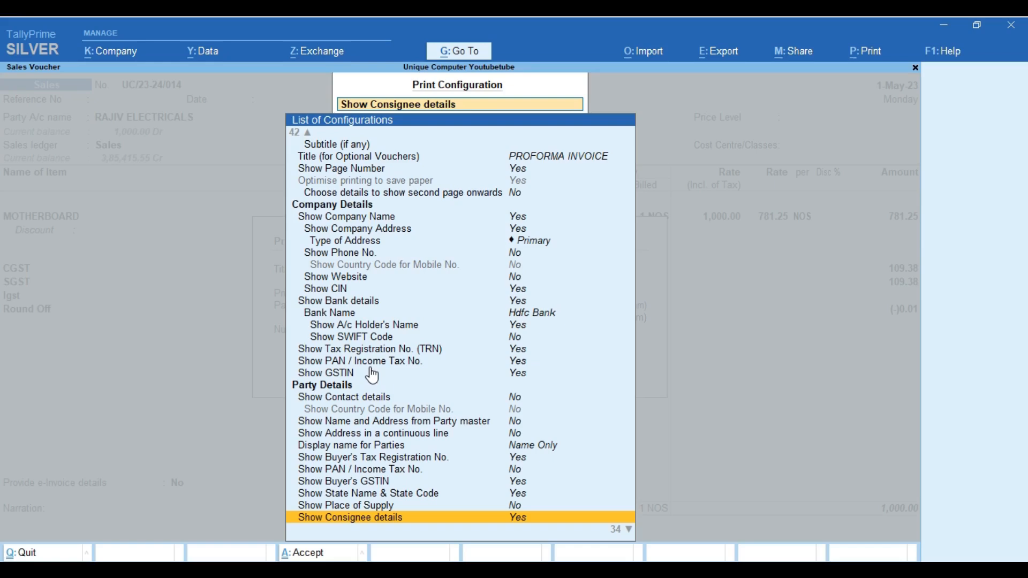
key(ctrl+a)
Preview the tax invoice enlarged to check the consignee and buyer addresses, and return to the voucher.
key(i)
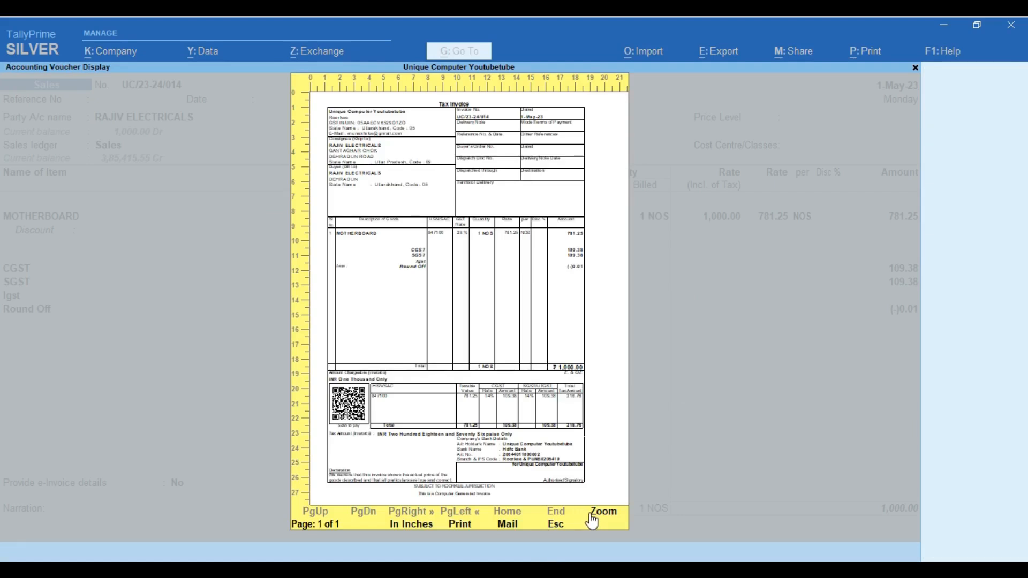
click(601, 515)
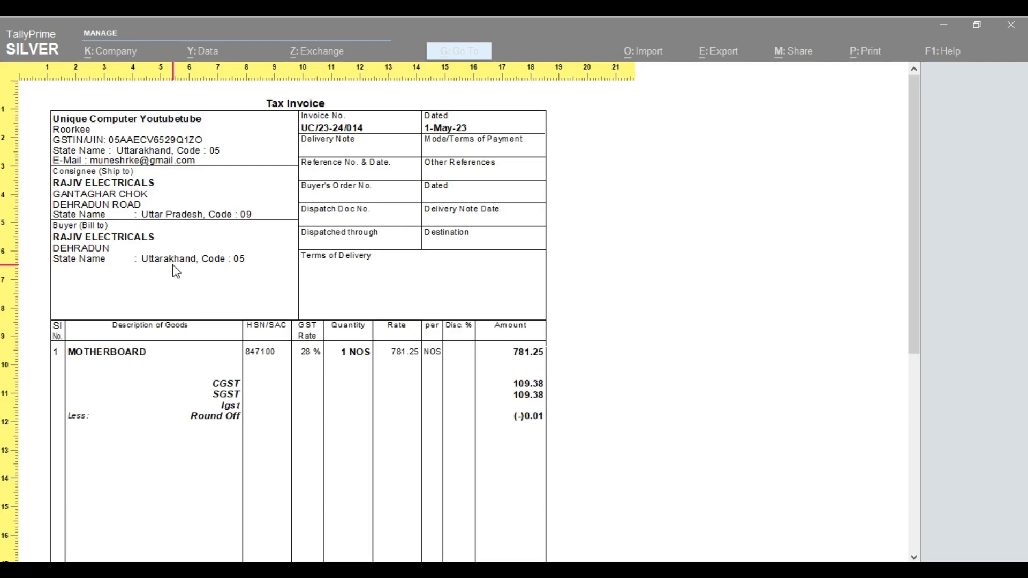
key(Escape)
key(Escape)
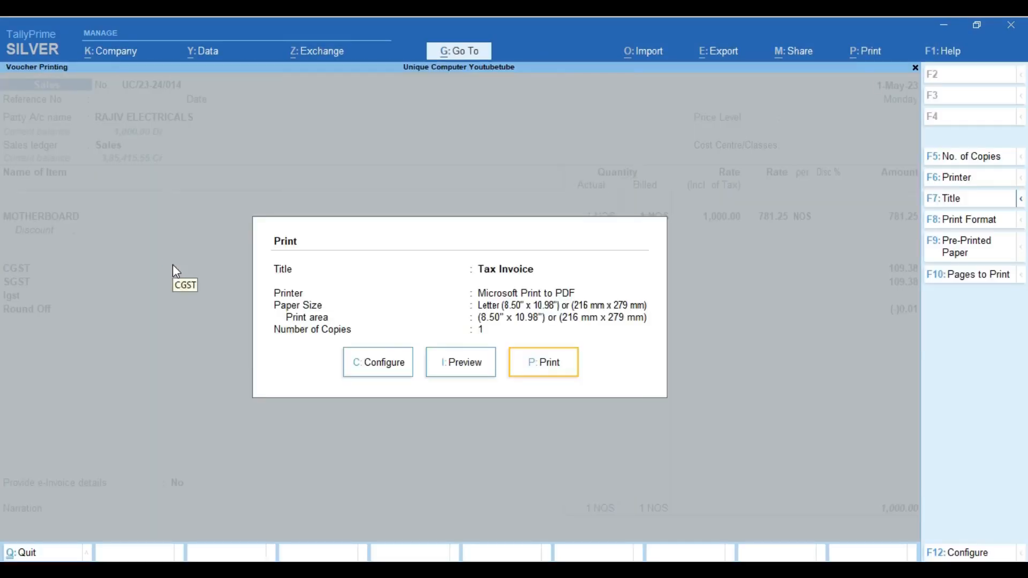
key(Escape)
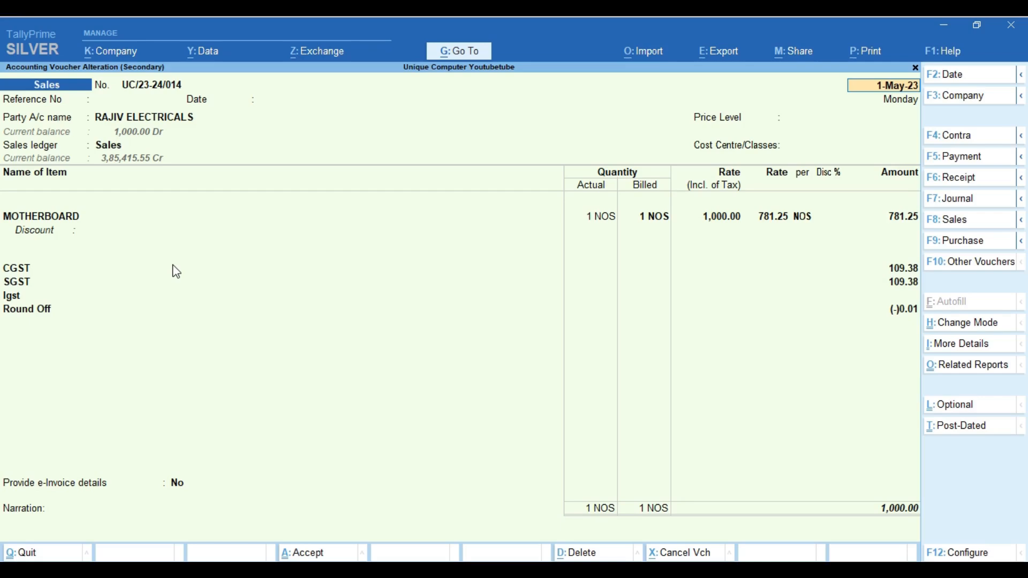
Export the current voucher to the local drive in PDF (Read-only document) format as Sales_UC_23-24_014.pdf, and close the exported file.
key(Return)
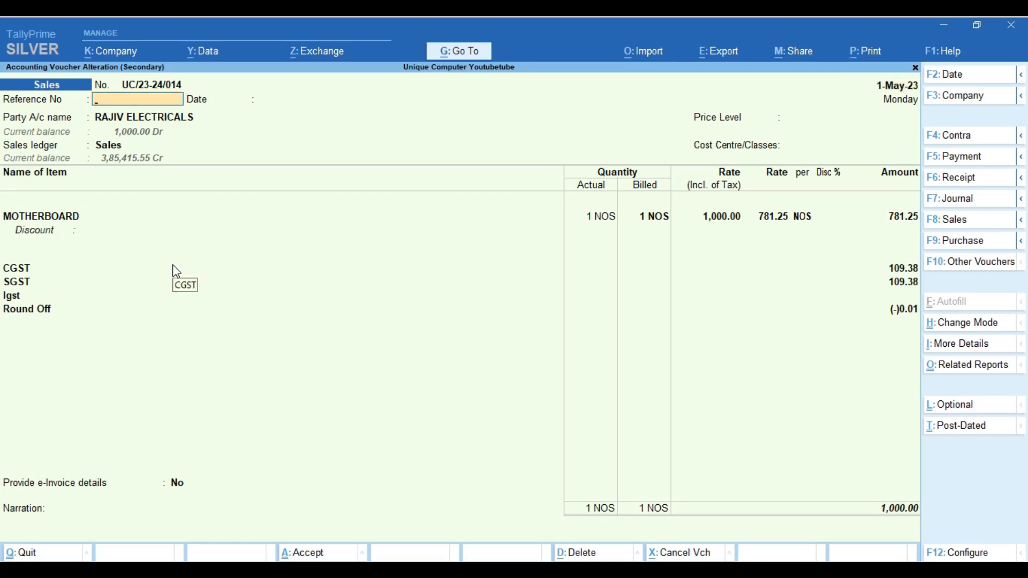
click(720, 51)
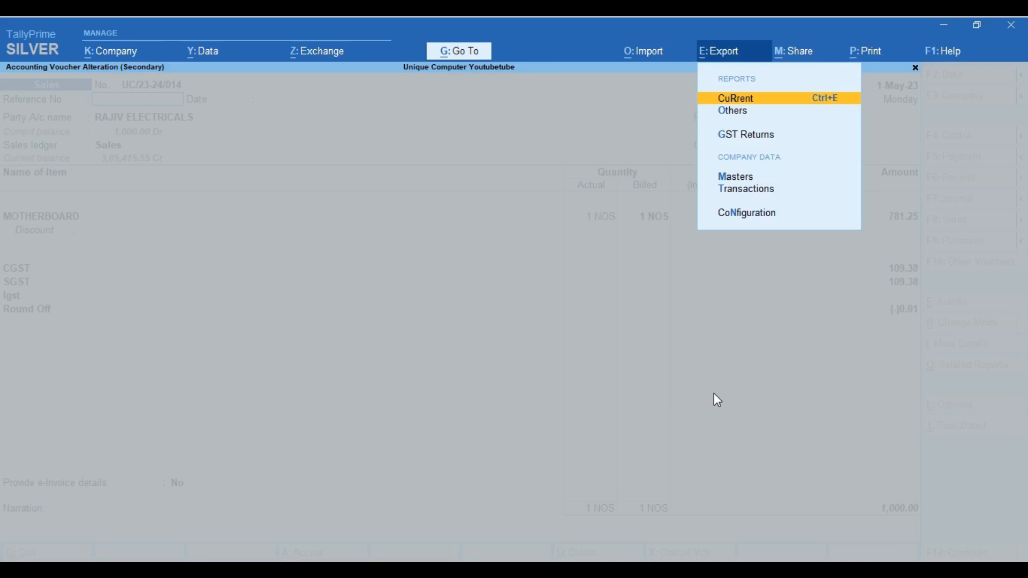
key(Return)
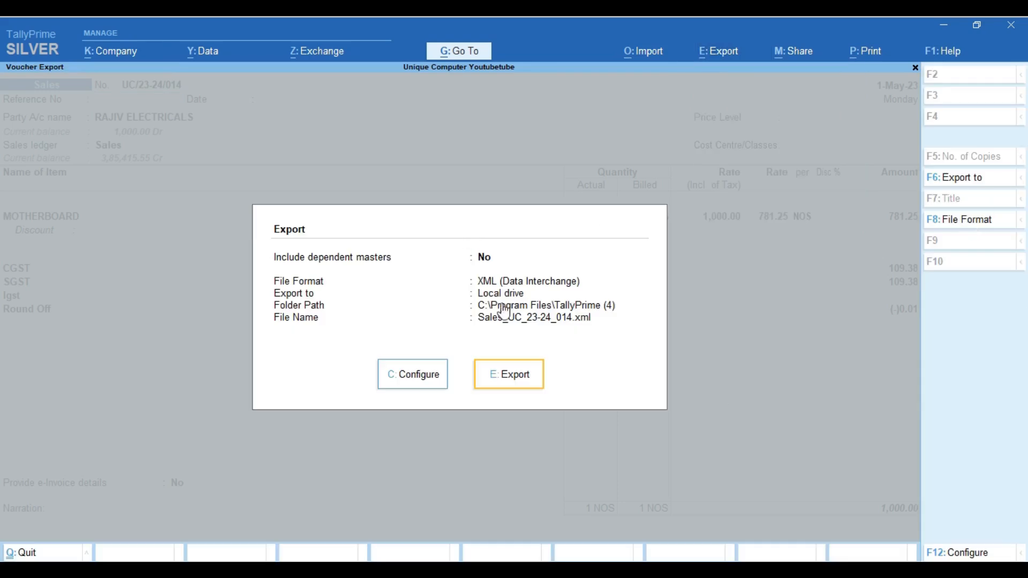
click(968, 225)
key(Up)
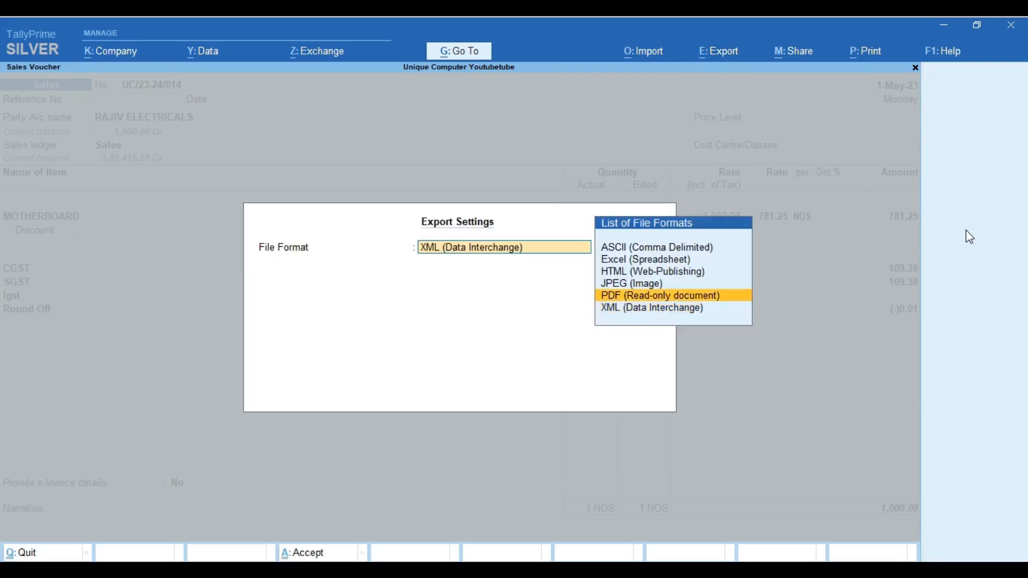
key(Return)
key(Return)
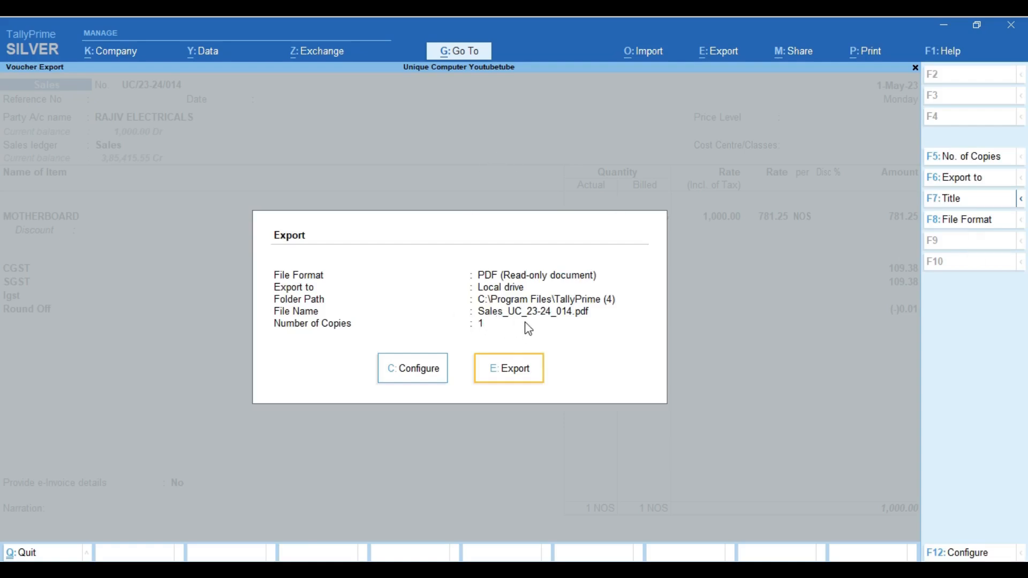
key(Return)
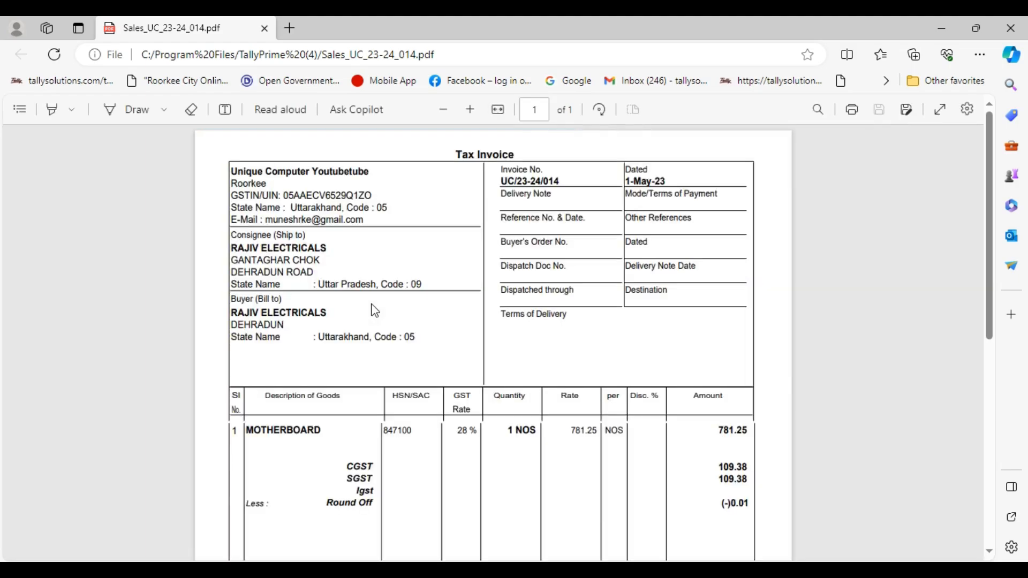
click(1014, 27)
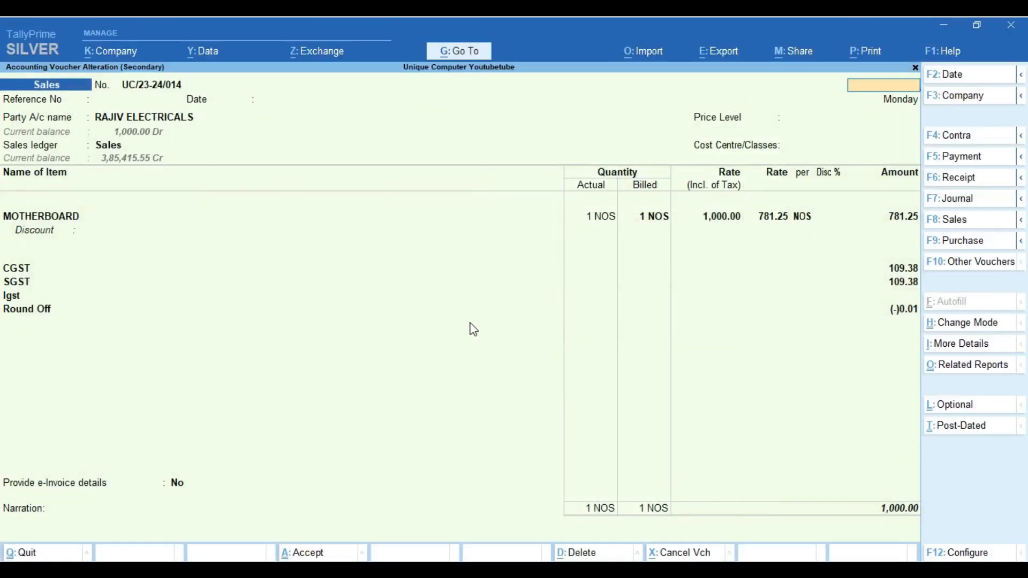
Open the preceding sales voucher, export it as Sales_UC_23-24_013.pdf to check its consignee and buyer details, and close the file.
key(Escape)
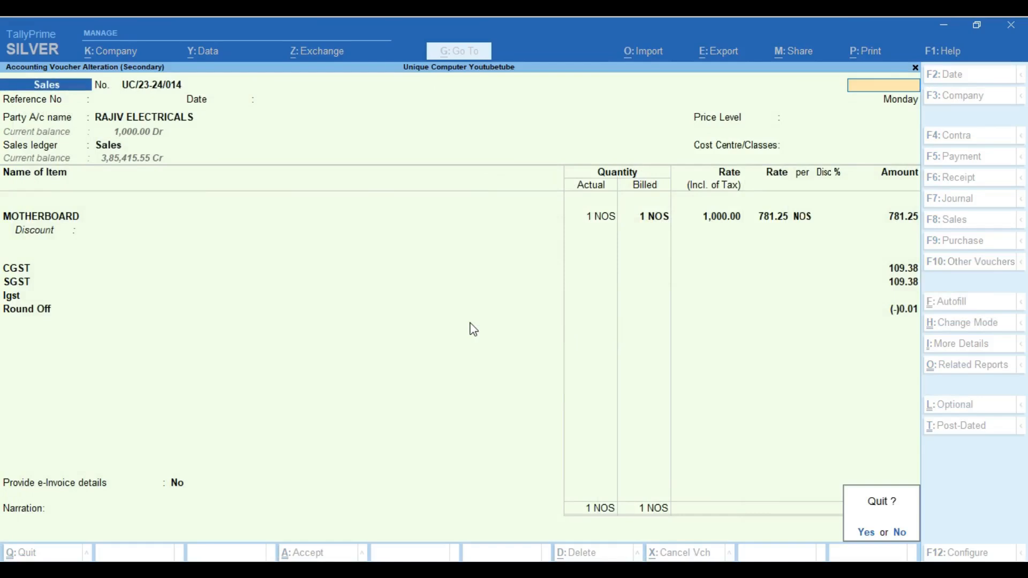
key(y)
key(Up)
key(Return)
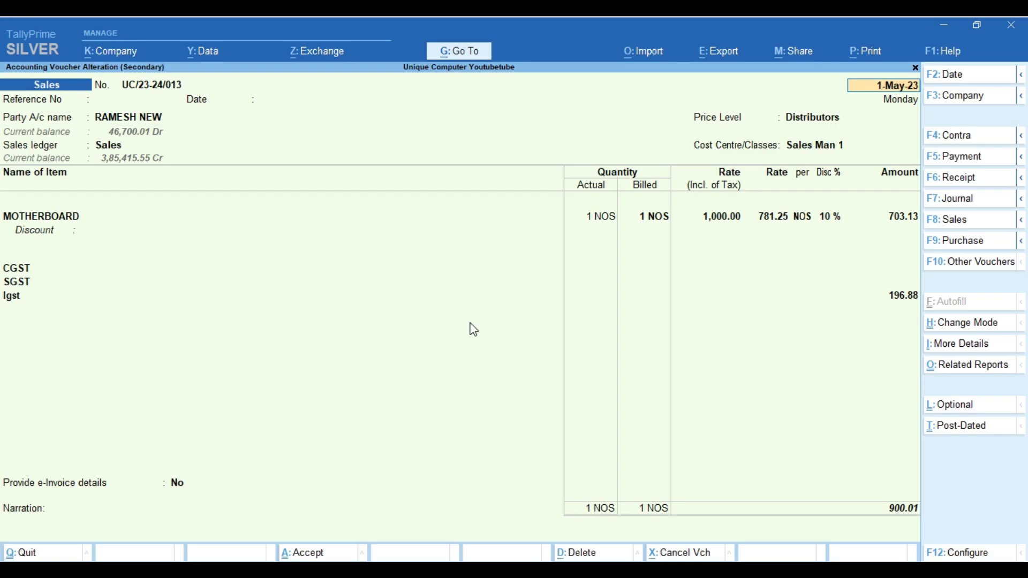
key(alt+e)
key(Return)
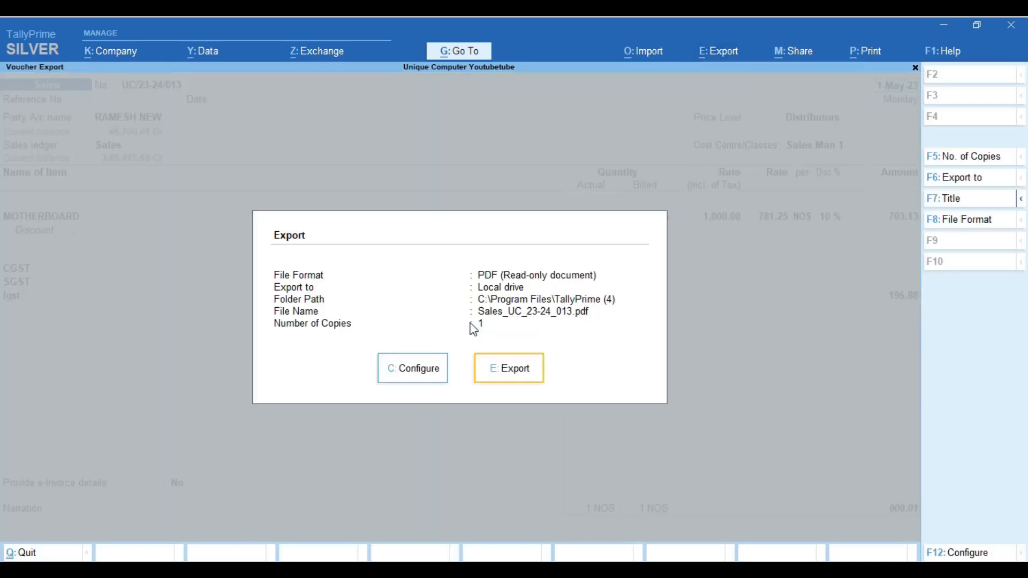
key(Return)
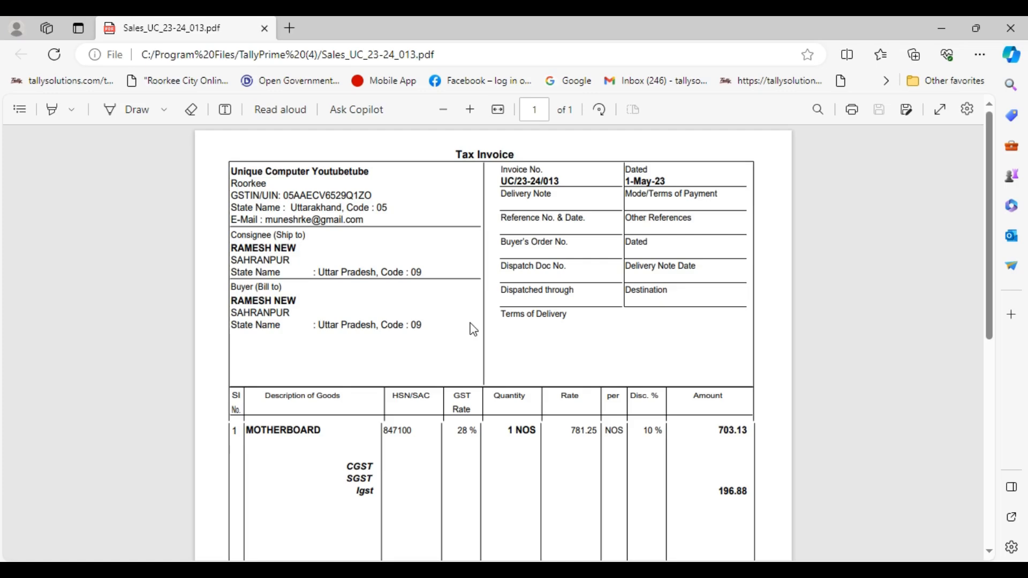
click(1011, 28)
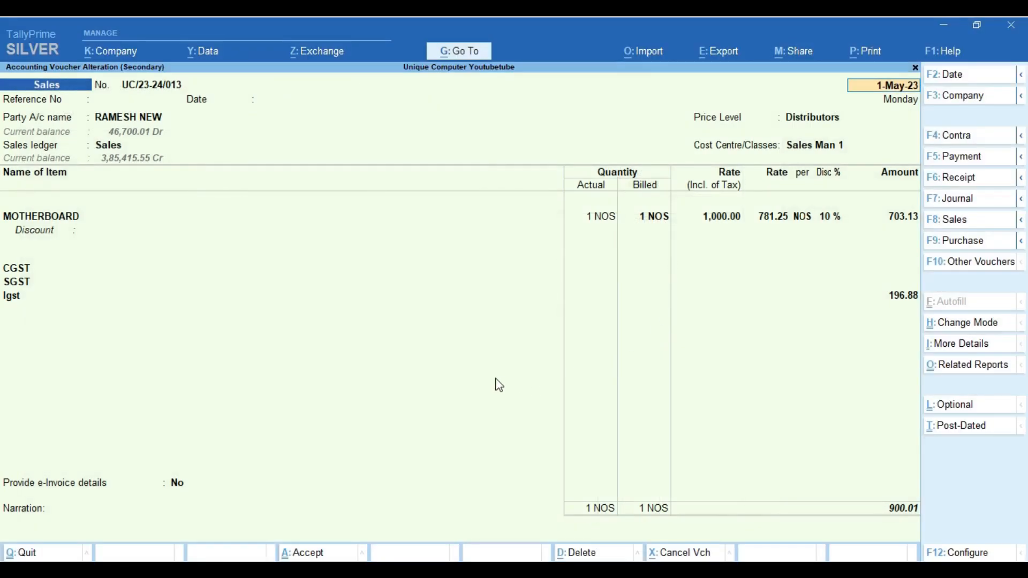